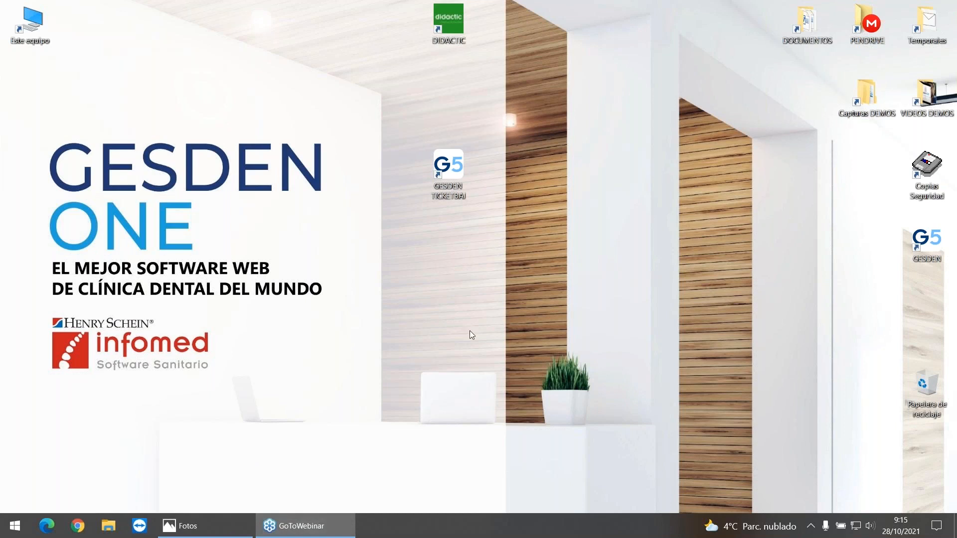
Step: Open the bookmarked Gipuzkoa FAQ on TicketBAI-compatible certificates in Chrome and highlight the "Certificado de persona física o de representante de entidad" text
click(77, 526)
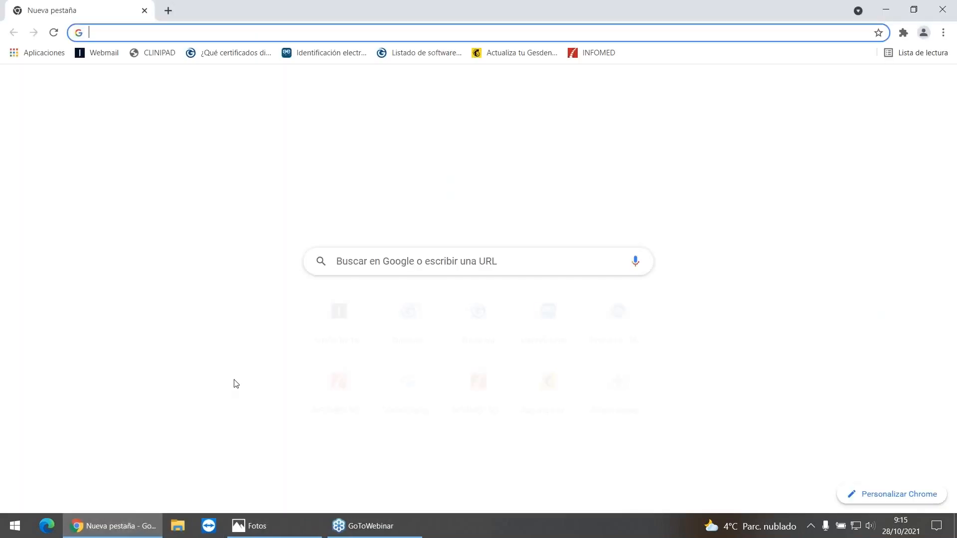
click(205, 53)
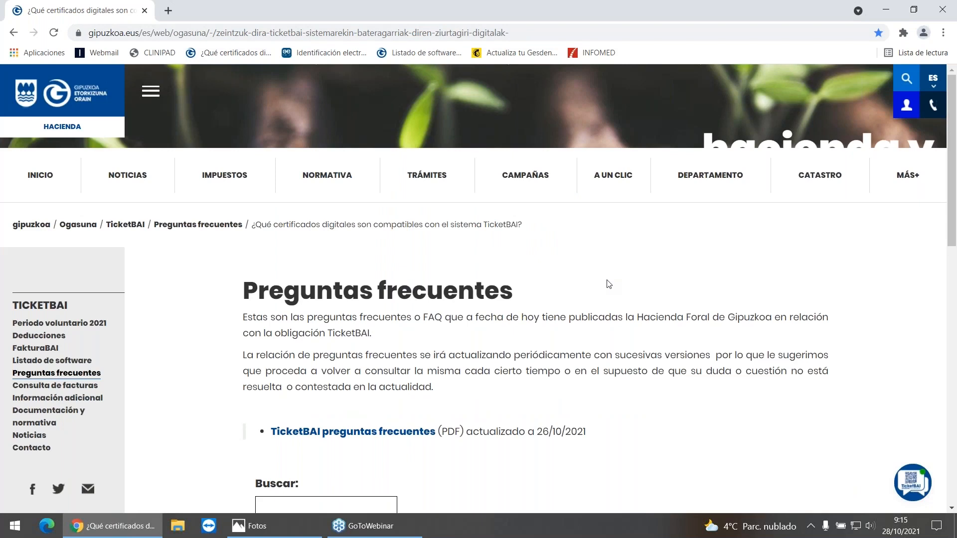
scroll(609, 287, down, 4)
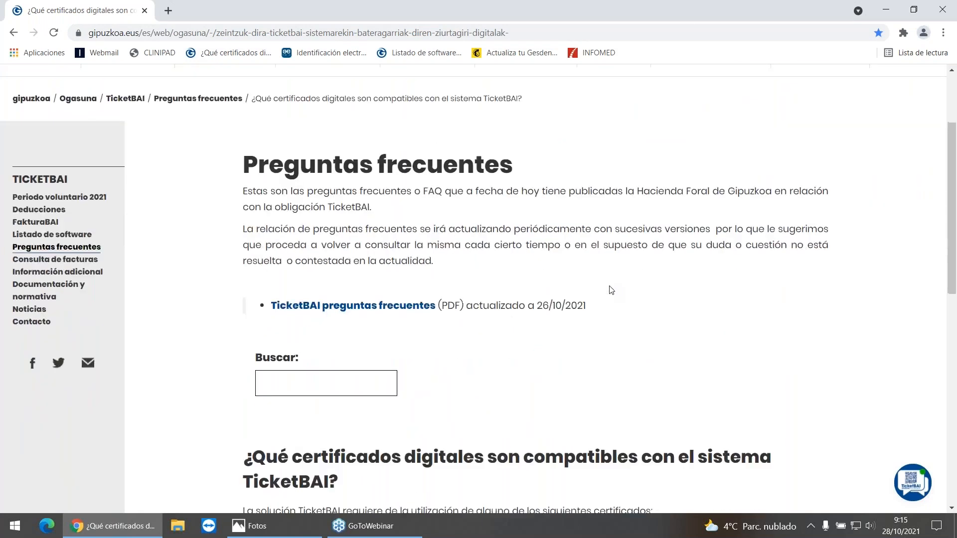
scroll(612, 291, down, 5)
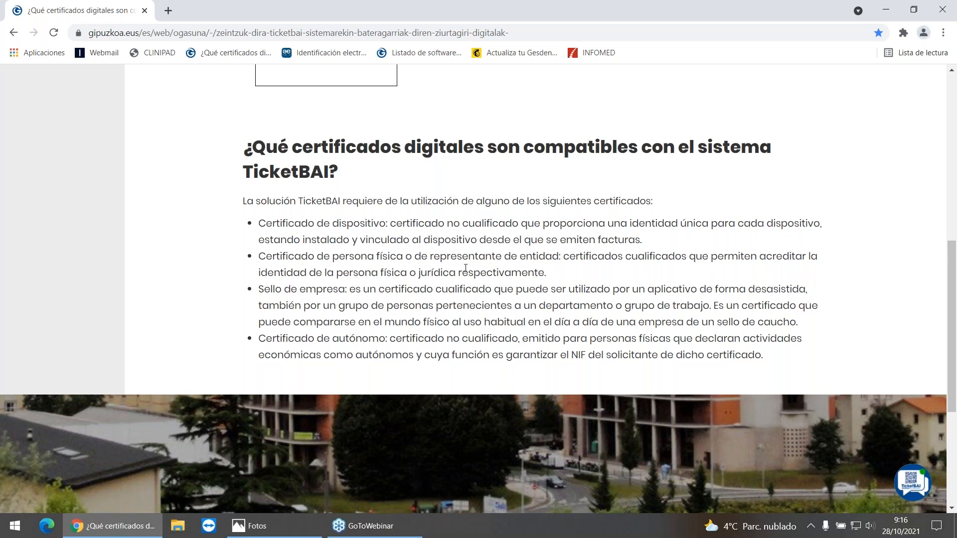
drag(258, 256, 561, 257)
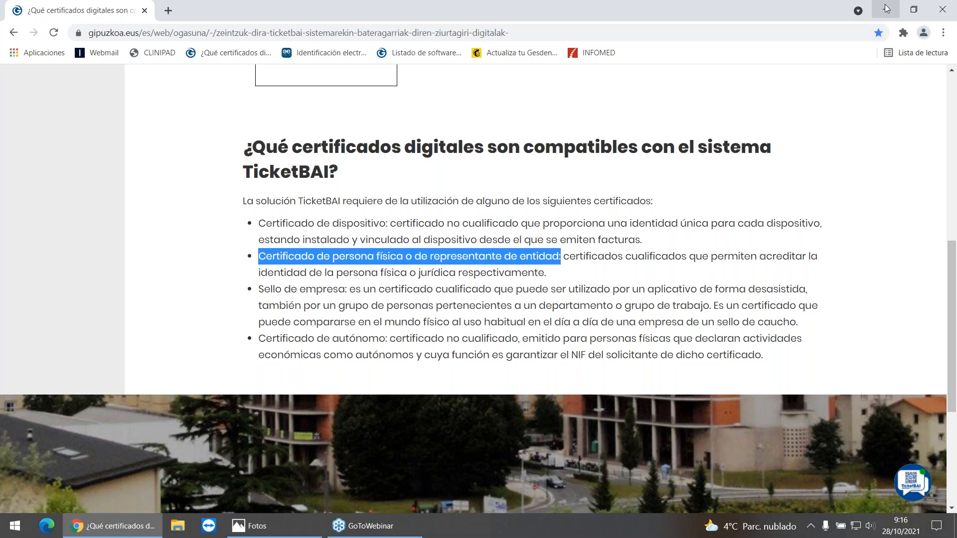
Step: Switch to Photos to review the Certificados TicketBai image listing the usable certificate types
click(269, 527)
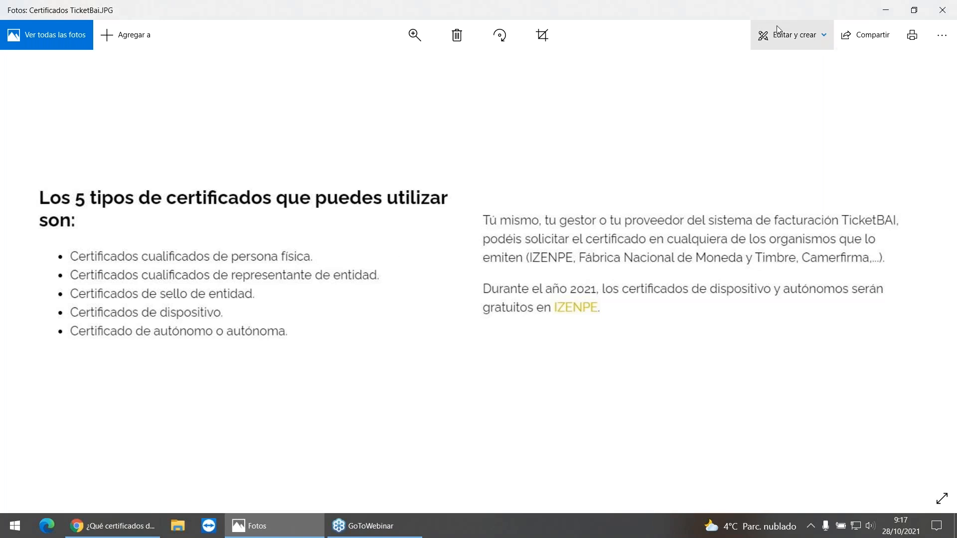
key(alt+Tab)
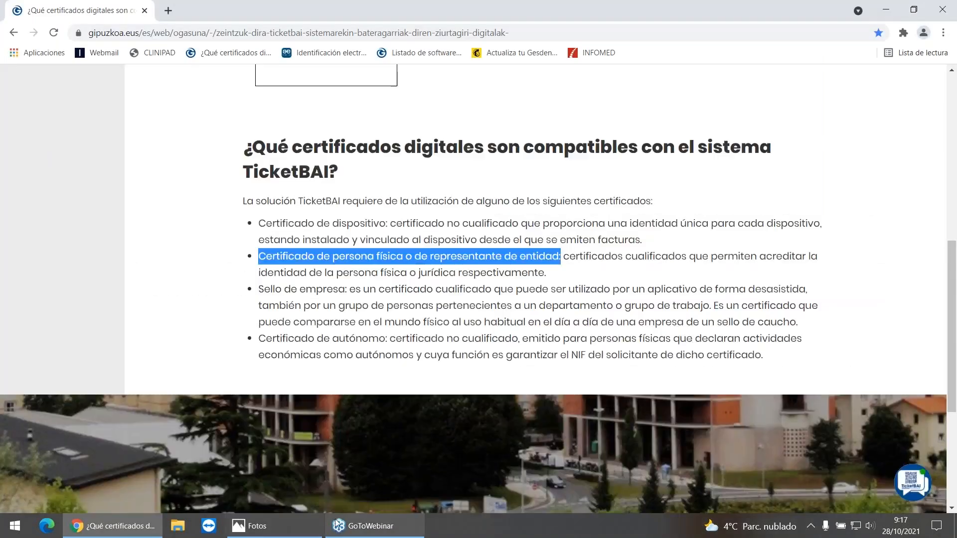
click(109, 533)
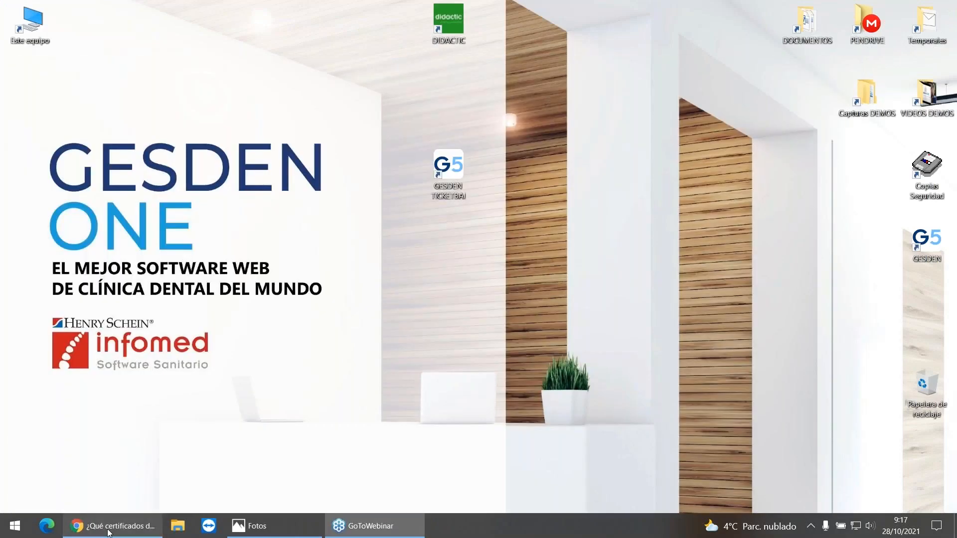
Step: Open the bookmarked Izenpe electronic identification site in Chrome and review its services for "Empresas y profesionales"
click(109, 533)
click(331, 52)
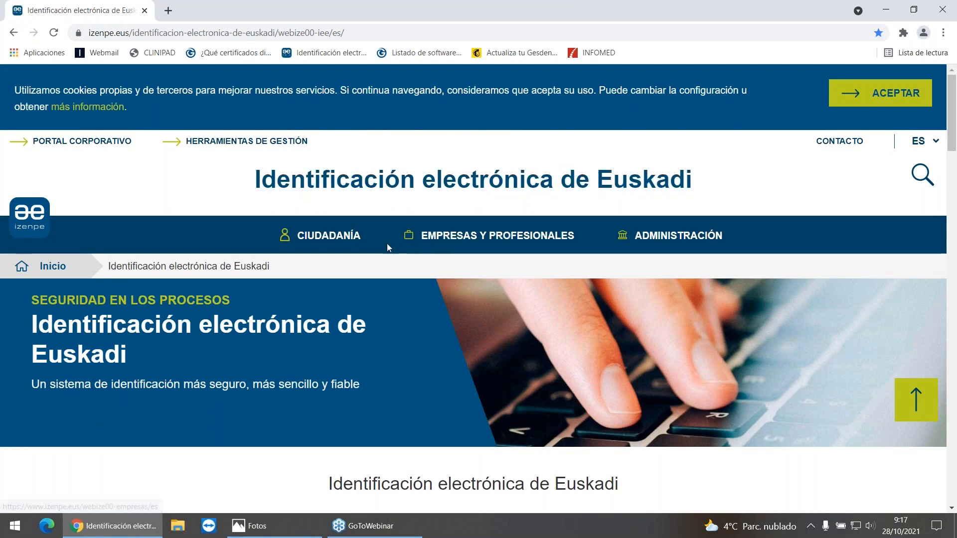
click(448, 238)
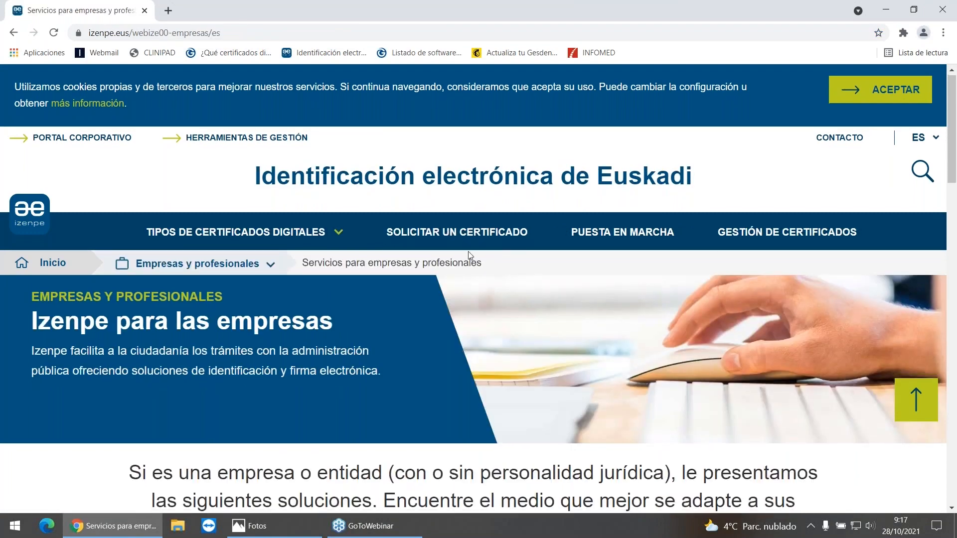
scroll(468, 255, down, 3)
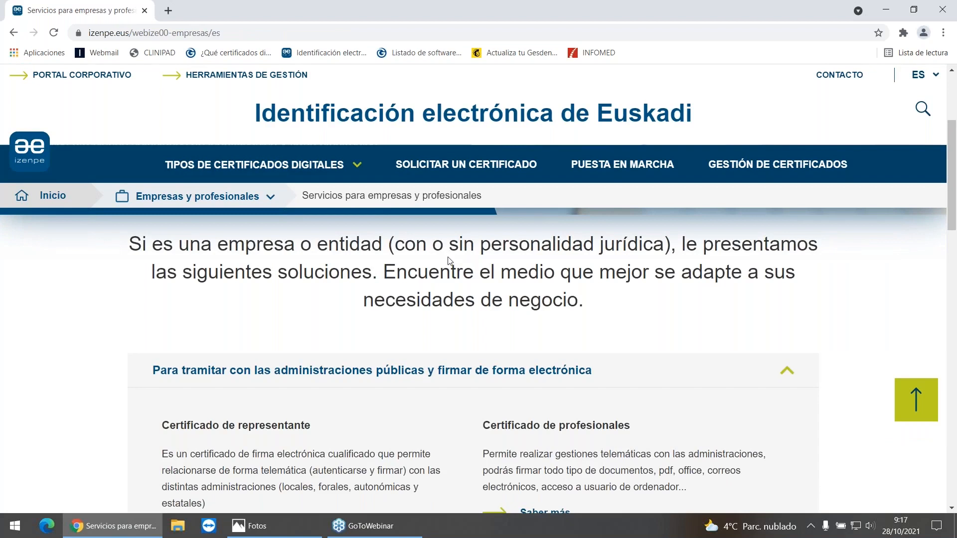
scroll(448, 259, up, 4)
scroll(414, 309, down, 2)
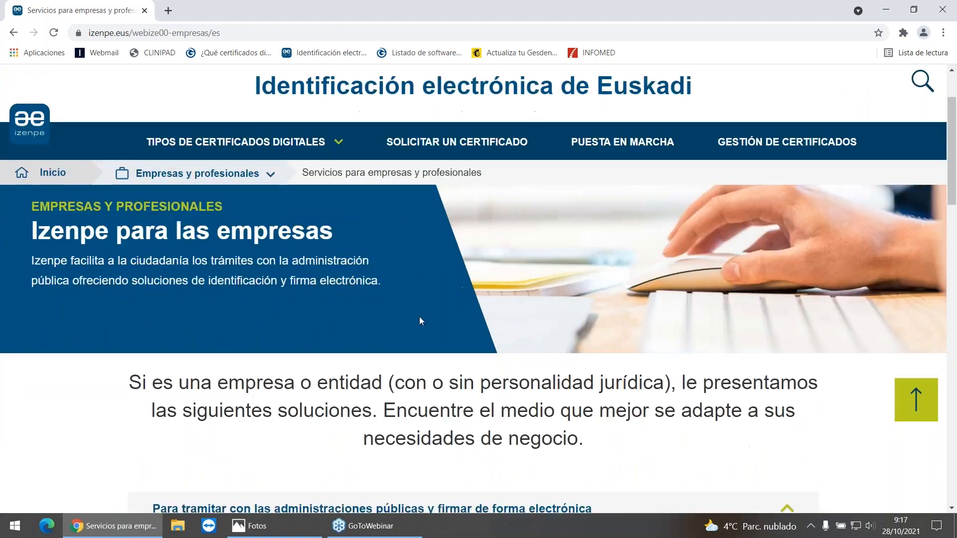
scroll(420, 321, down, 4)
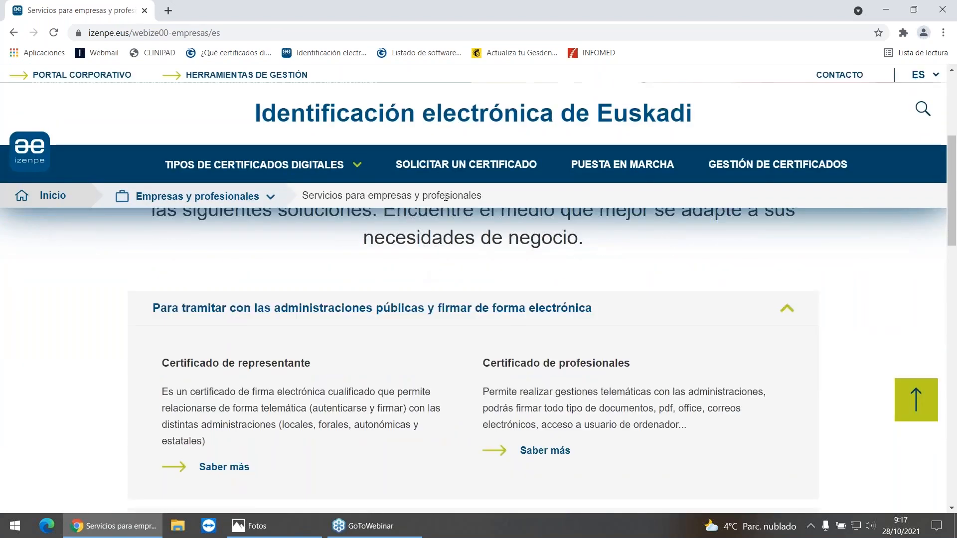
Step: Open Izenpe's "Solicitar un certificado" page and expand "Solicitud telemática" to read about requesting a certificate online
click(470, 168)
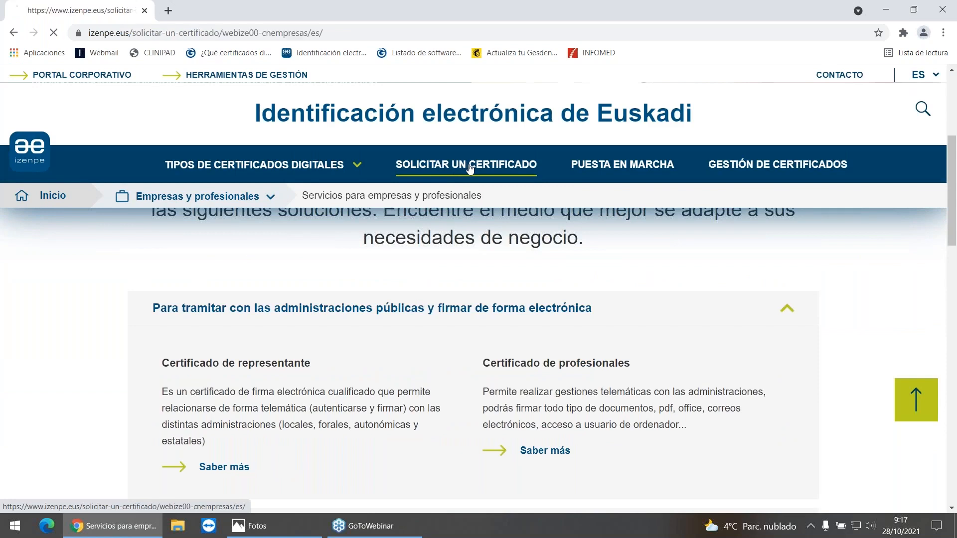
scroll(477, 351, down, 1)
scroll(477, 351, down, 2)
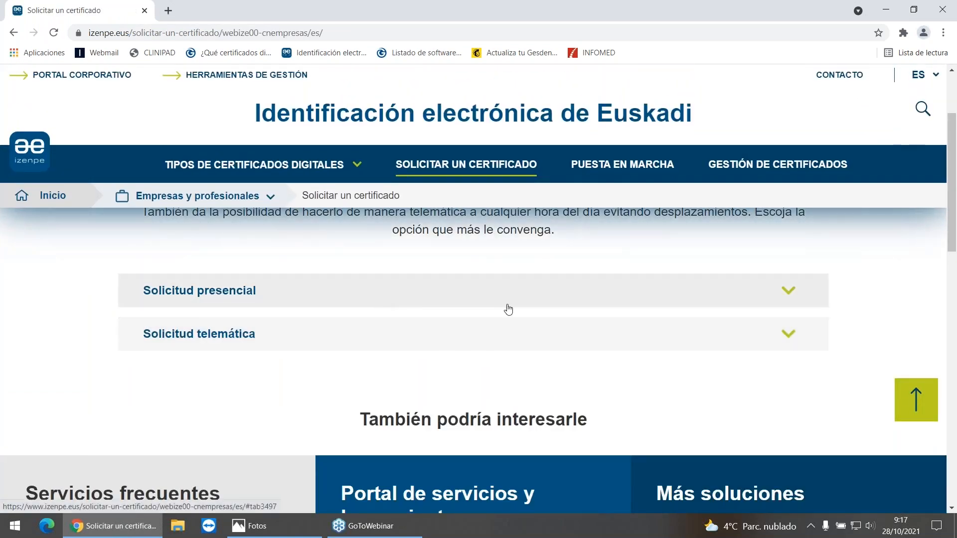
scroll(506, 309, up, 3)
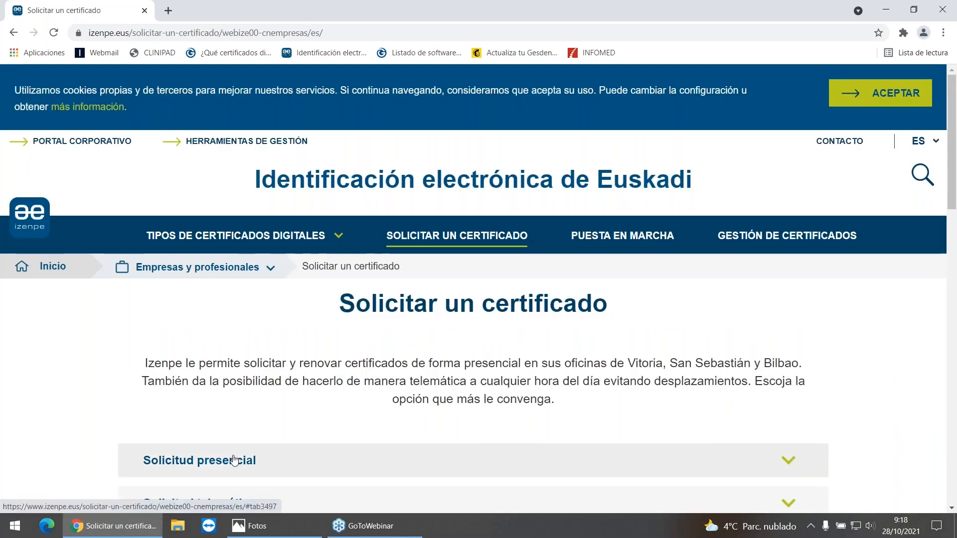
scroll(225, 423, down, 3)
click(186, 337)
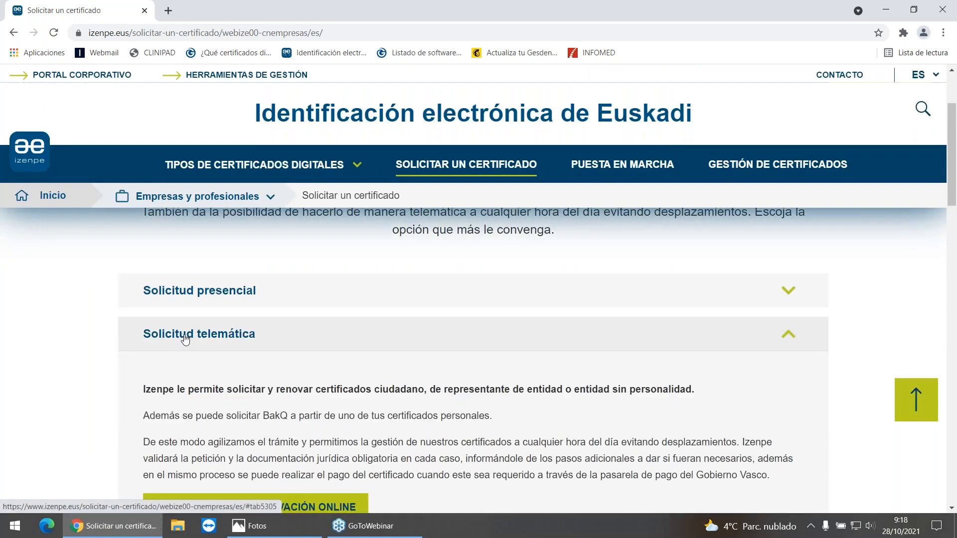
scroll(476, 339, down, 1)
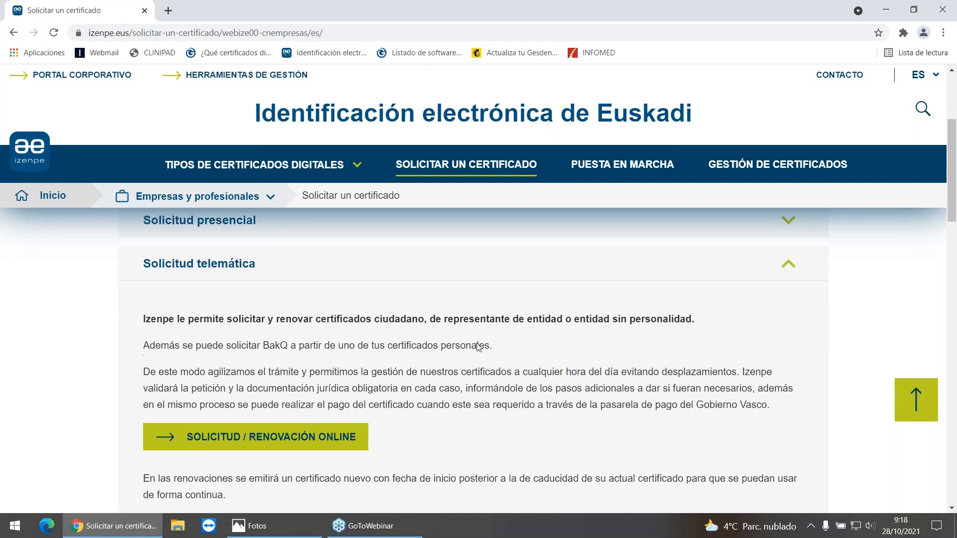
scroll(478, 346, down, 1)
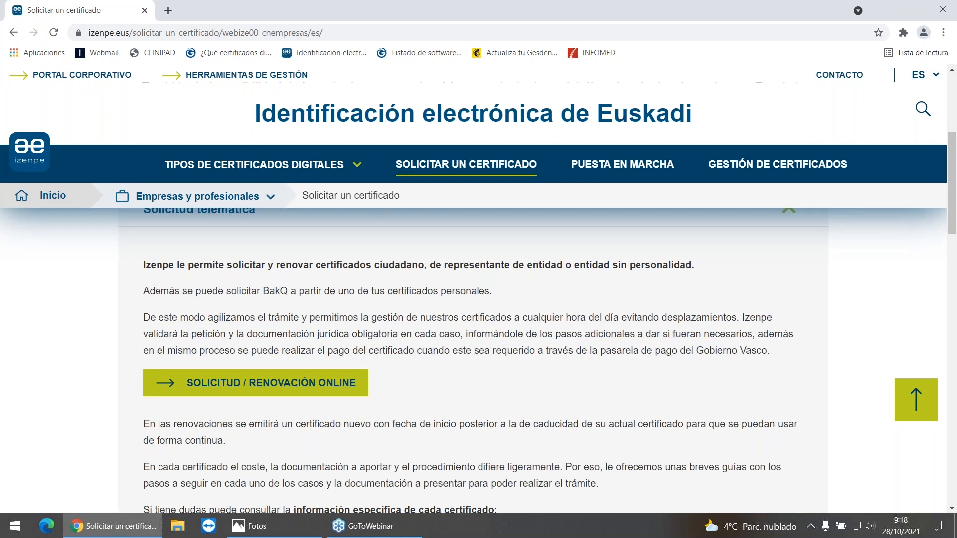
click(885, 10)
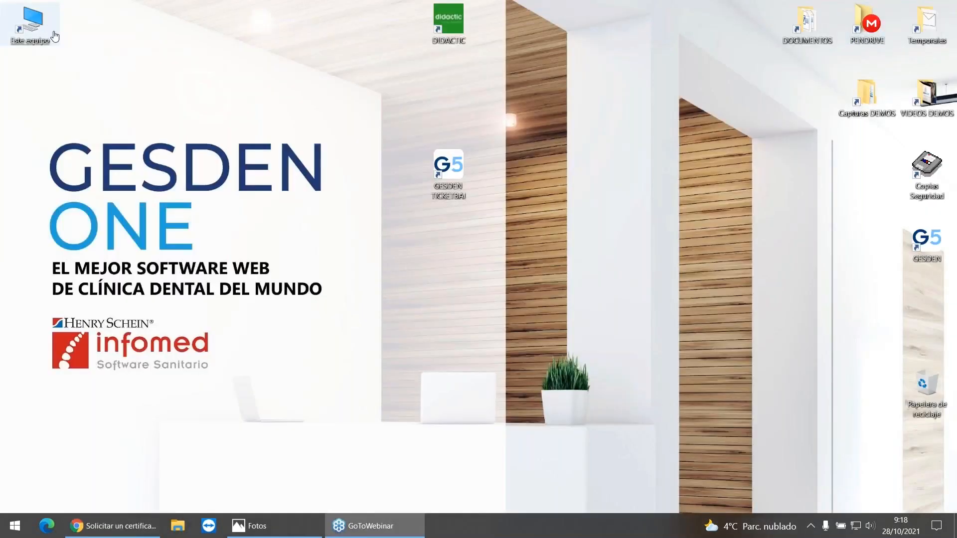
Step: Browse on drive D: to ESTRUCTURAS_INFOMED, Instalador TB, Certificados validos and open its inner Certificados validos folder in File Explorer
click(45, 30)
key(Return)
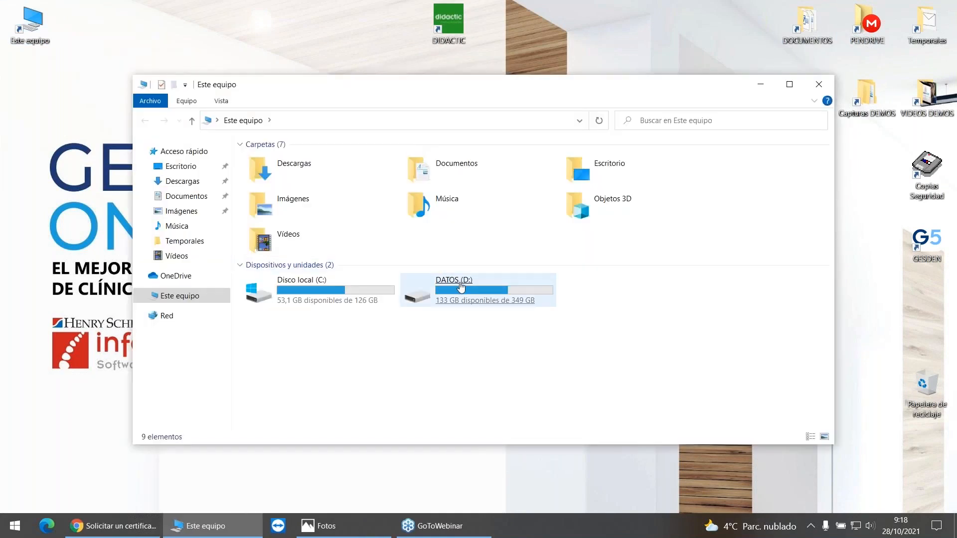
double_click(448, 287)
double_click(295, 174)
click(293, 175)
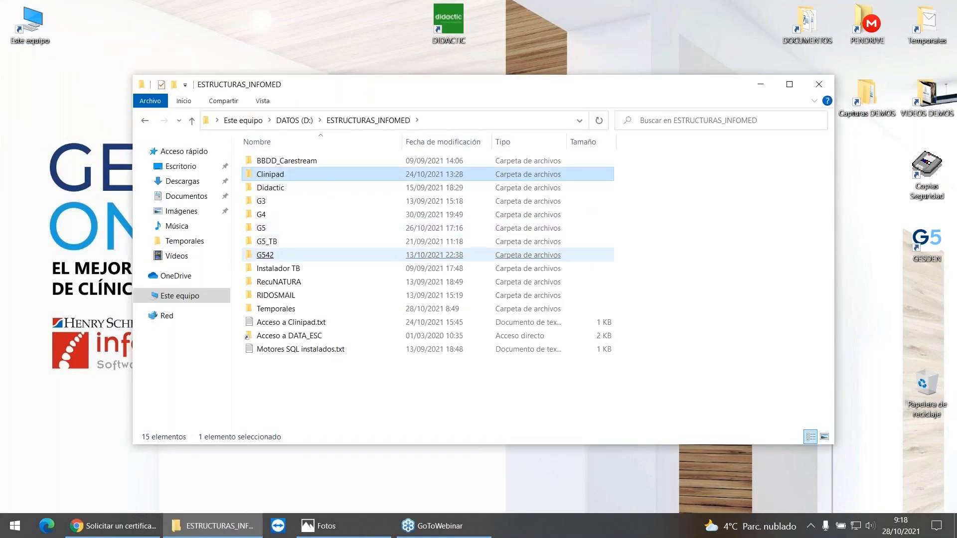
double_click(278, 269)
double_click(284, 160)
double_click(283, 169)
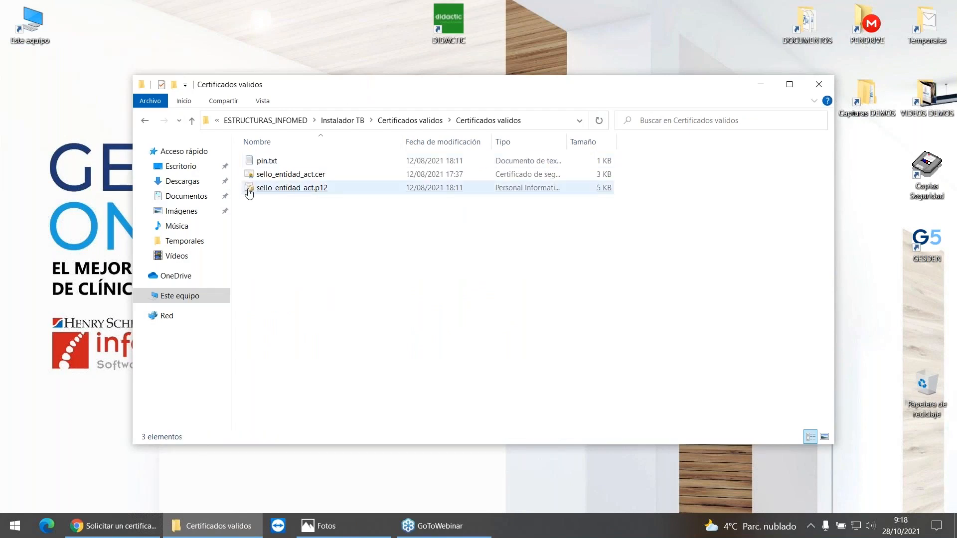
Step: View the import wizard for sello_entidad_act.p12 with the current-user store up to its private key protection page, without importing the certificate
click(289, 192)
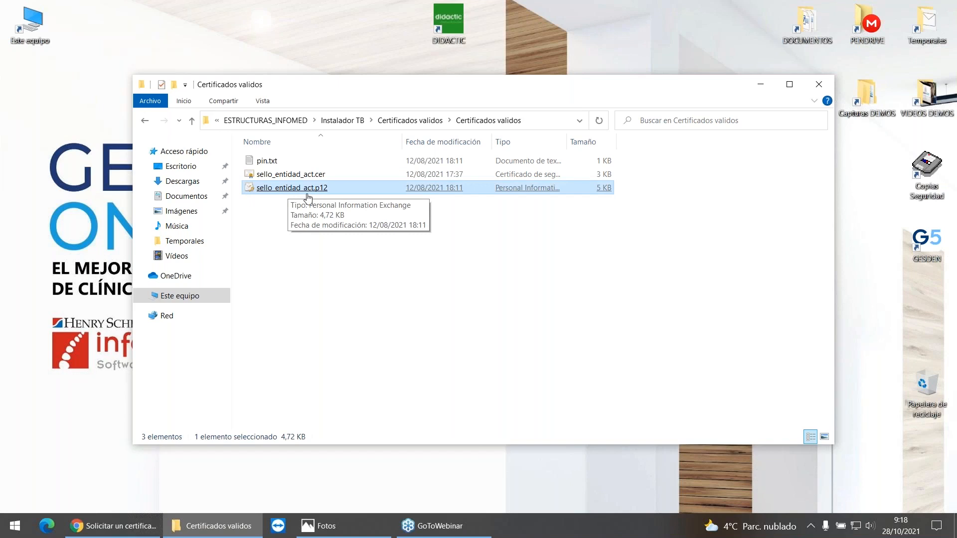
double_click(308, 188)
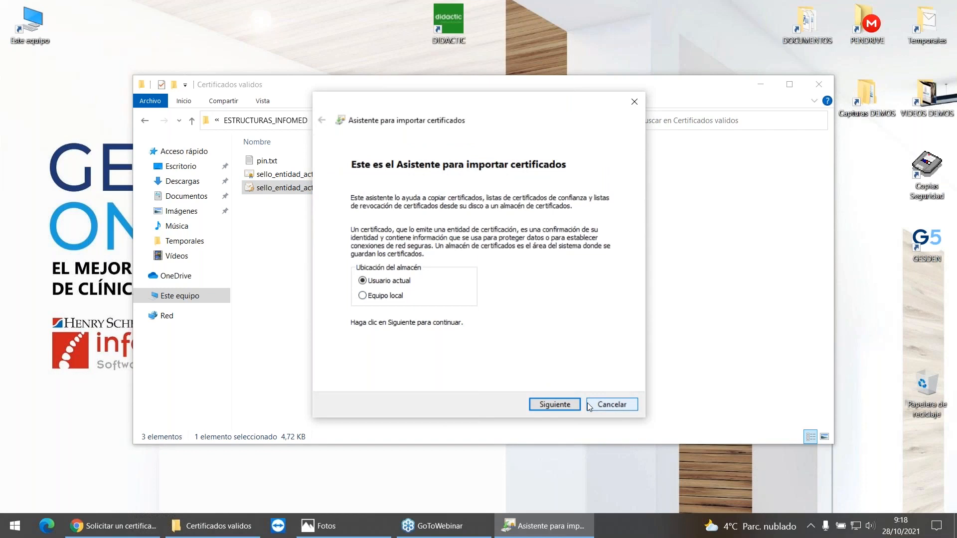
click(556, 404)
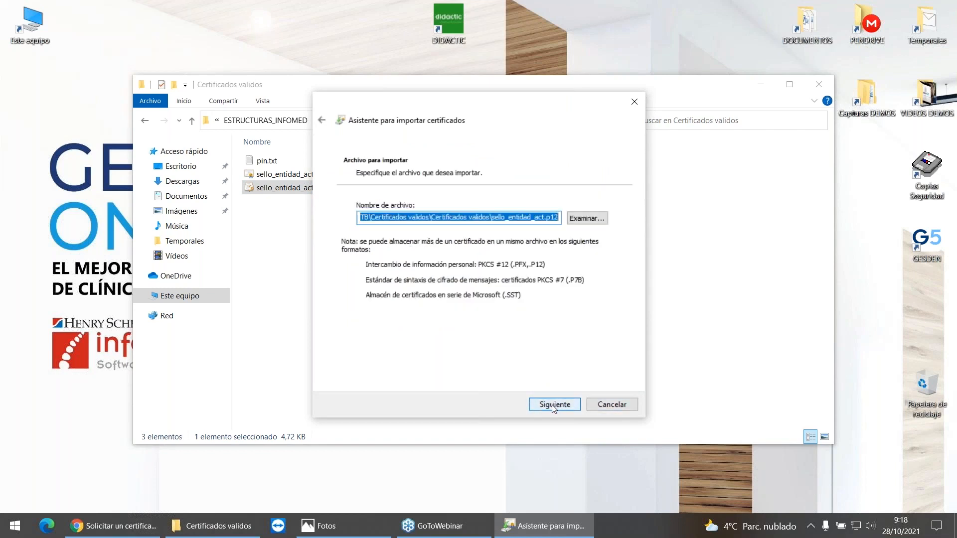
click(553, 405)
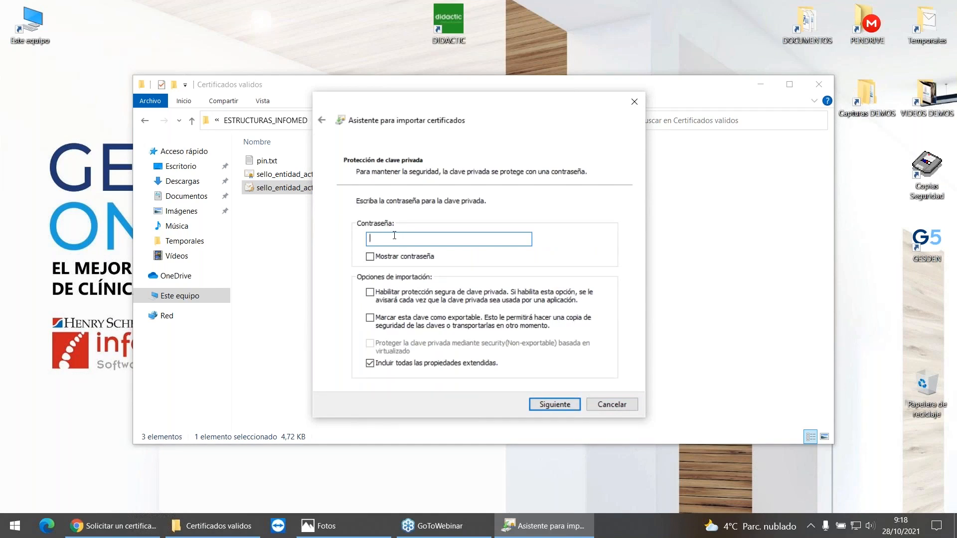
click(617, 405)
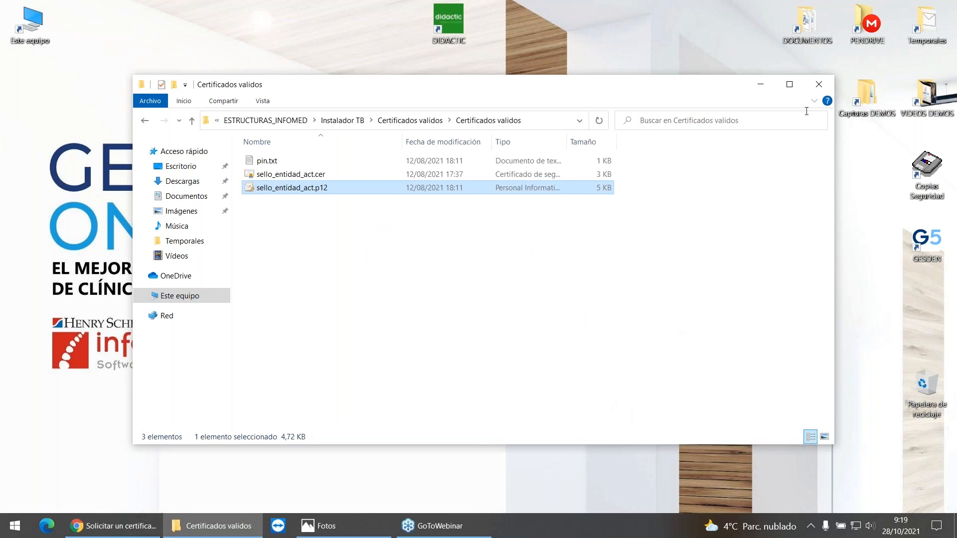
click(817, 86)
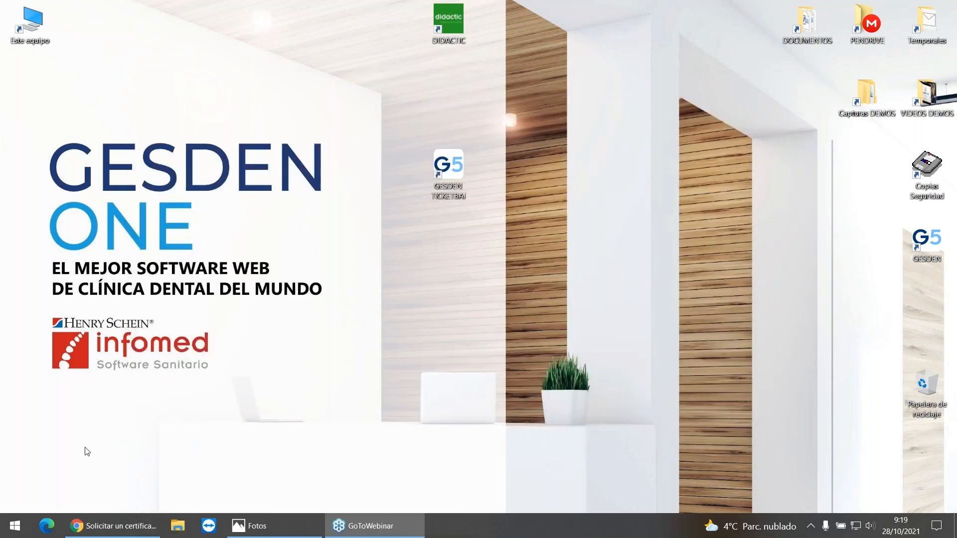
Step: Search Windows for "cert" and launch the certmgr.msc certificate manager
click(15, 527)
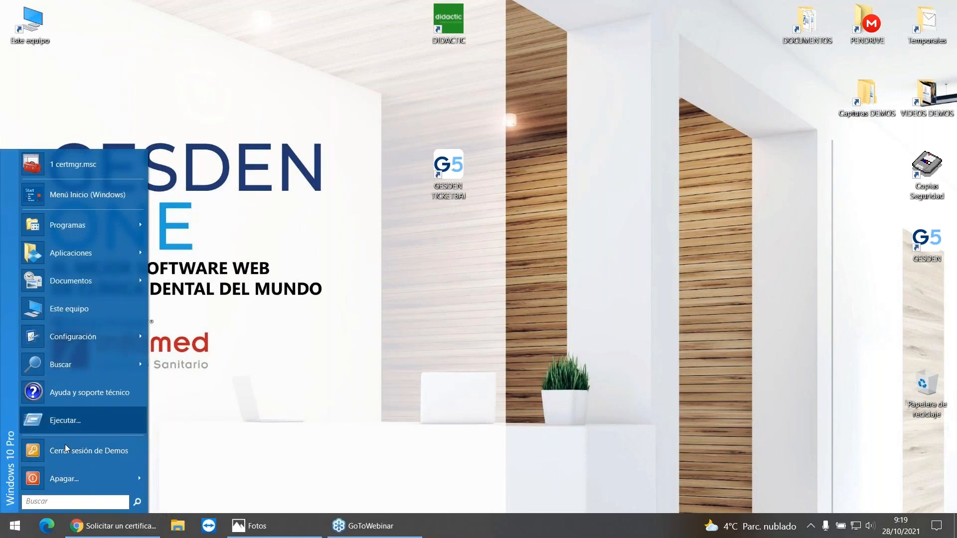
click(41, 507)
text(cert)
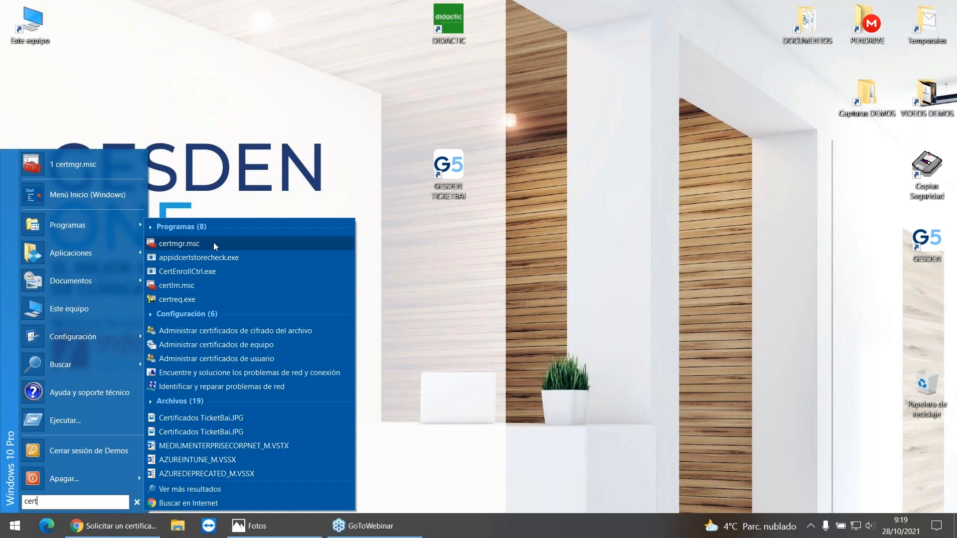
click(189, 244)
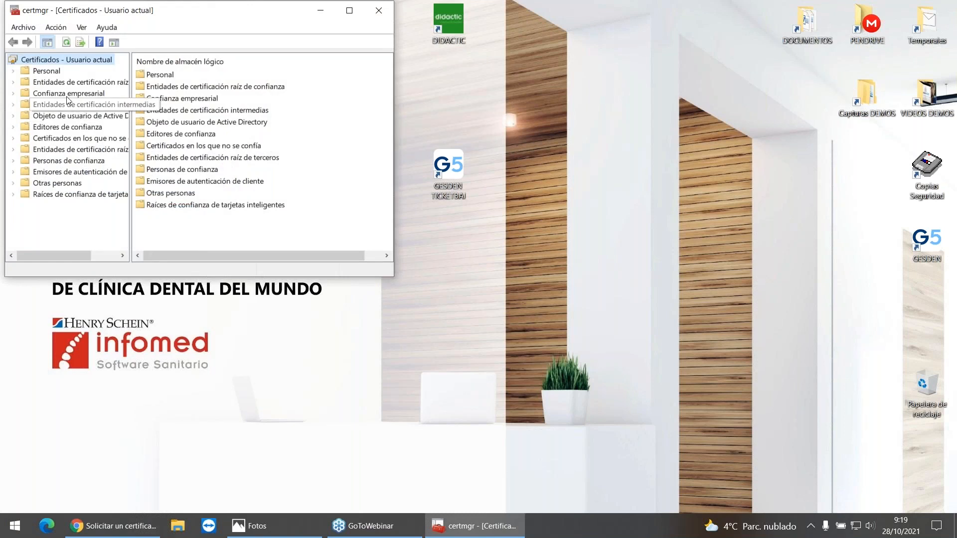
Step: Display the certificates in the Personal store, enlarge the window, and select the IZENPE S.A. certificate to examine its details
click(13, 72)
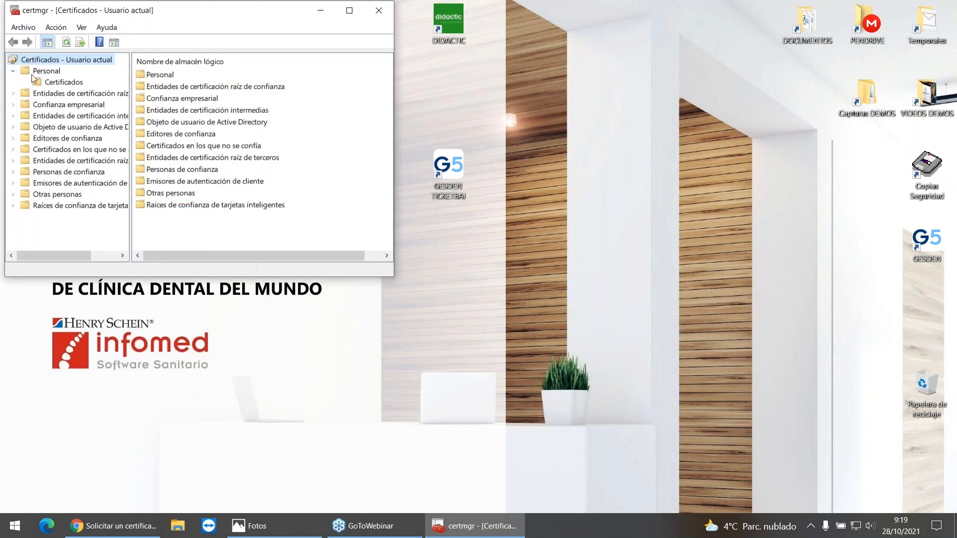
click(74, 85)
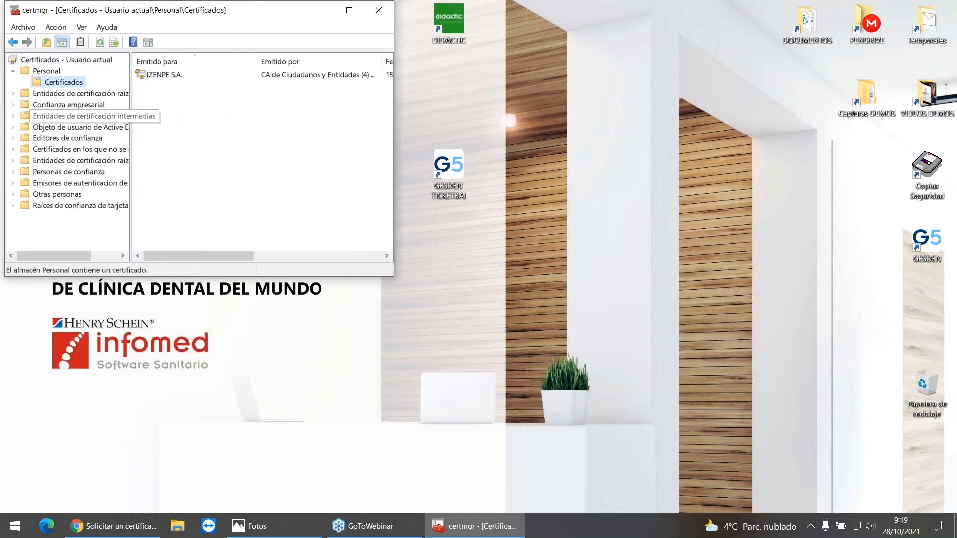
drag(391, 277, 716, 453)
click(173, 80)
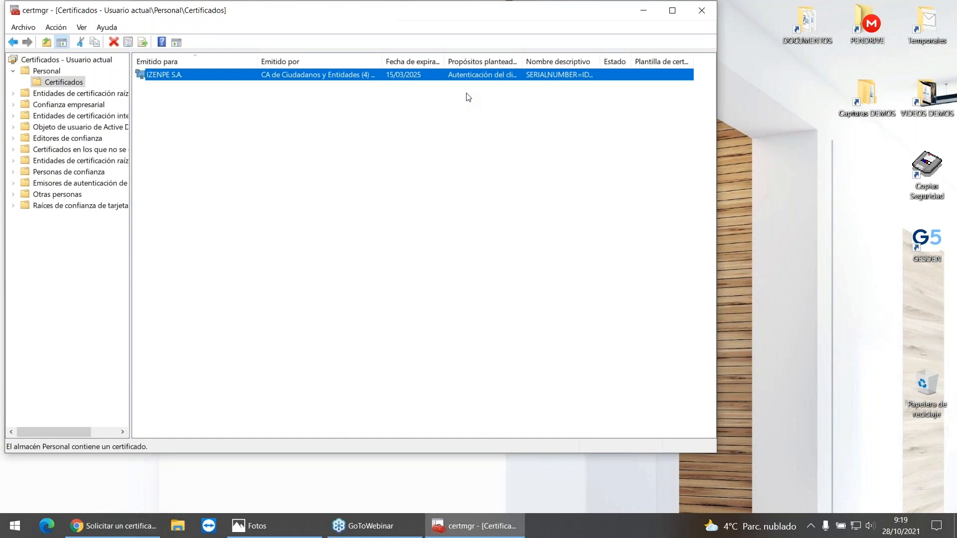
click(701, 10)
Step: Switch to Chrome and view the personal certificates through Gestionar certificados in the security settings, then close the certificate list and settings
click(131, 527)
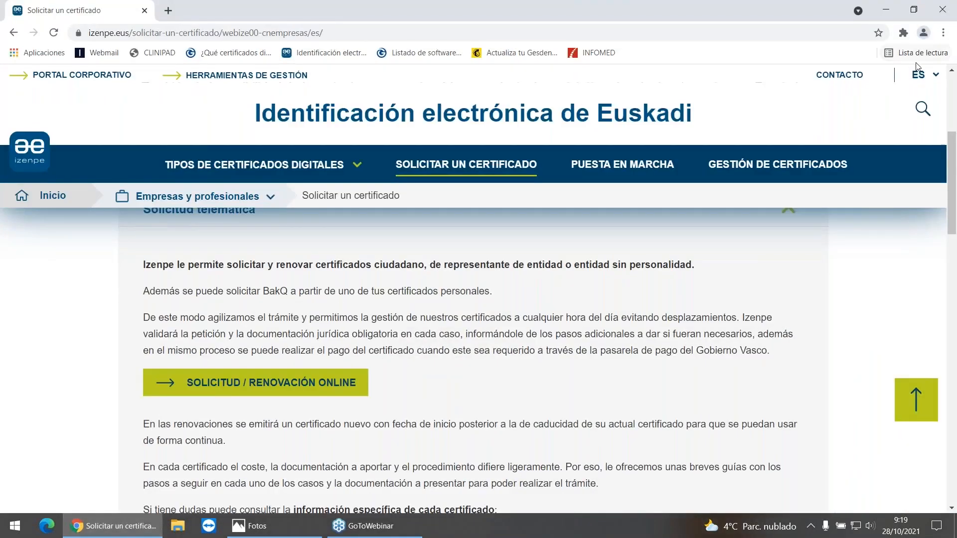
click(943, 34)
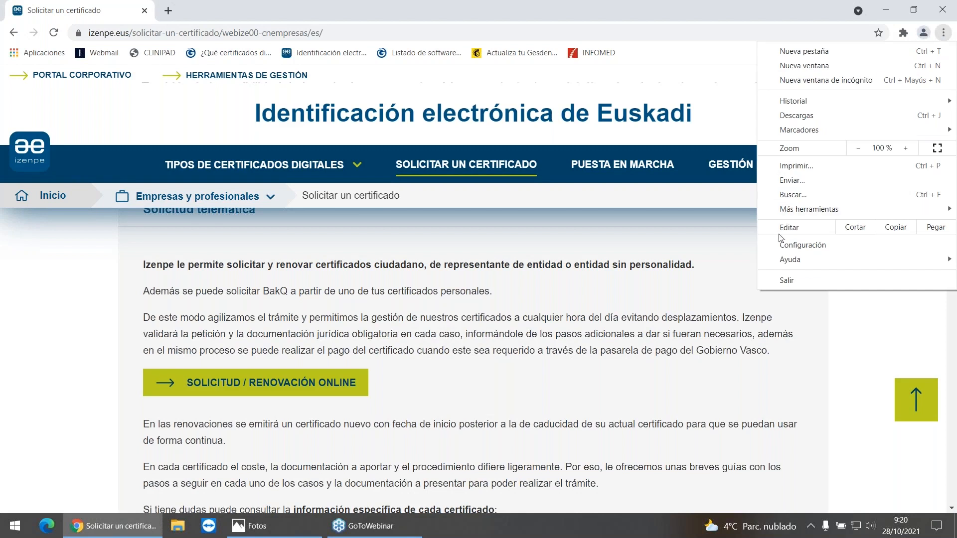
click(791, 246)
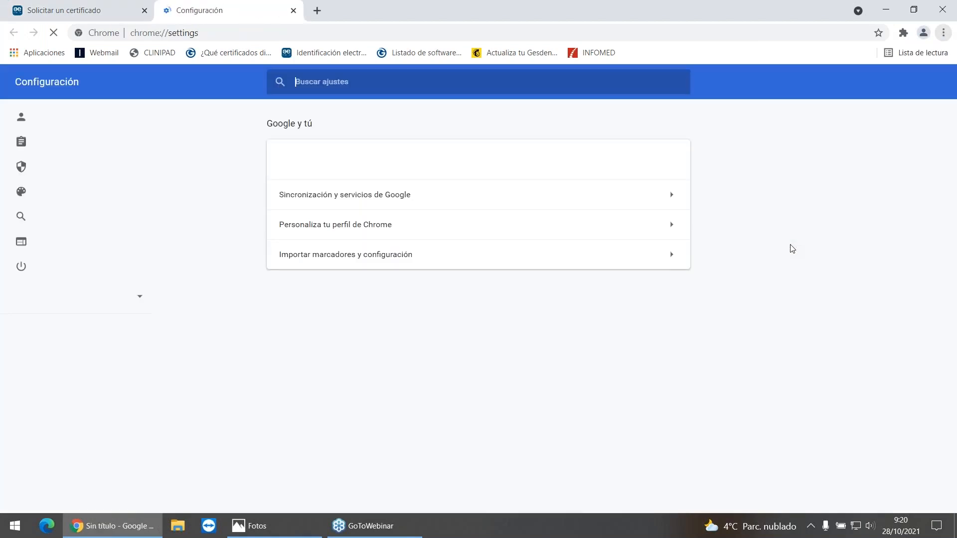
click(82, 169)
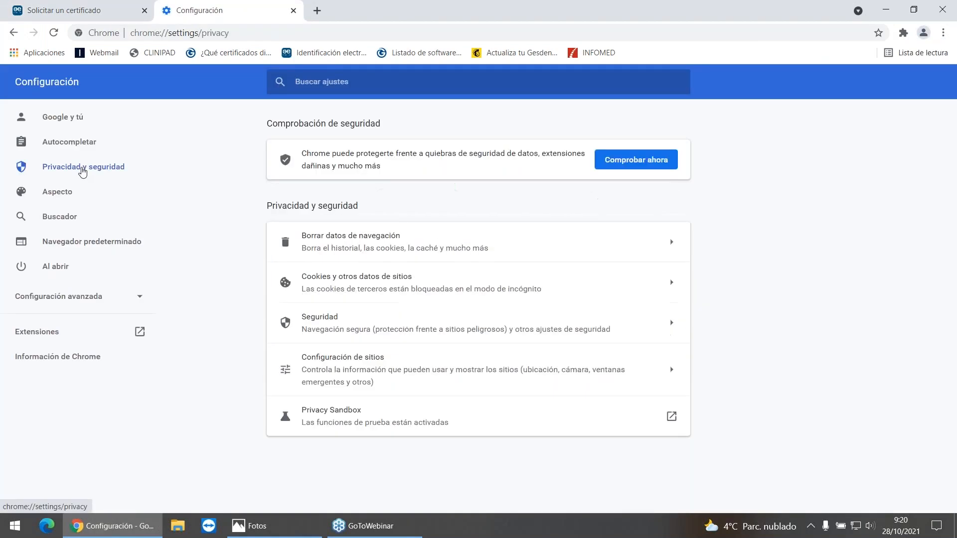
click(358, 330)
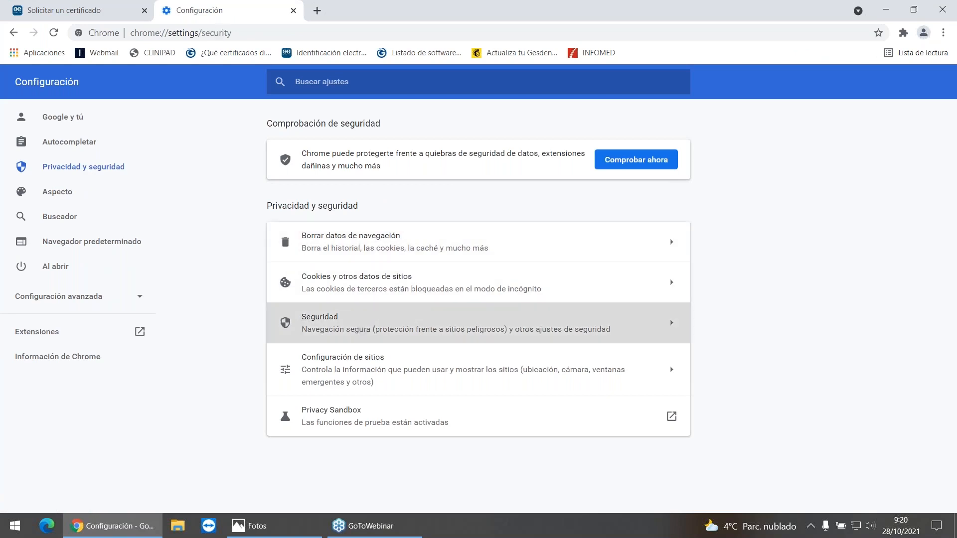
scroll(389, 317, down, 2)
scroll(391, 320, down, 8)
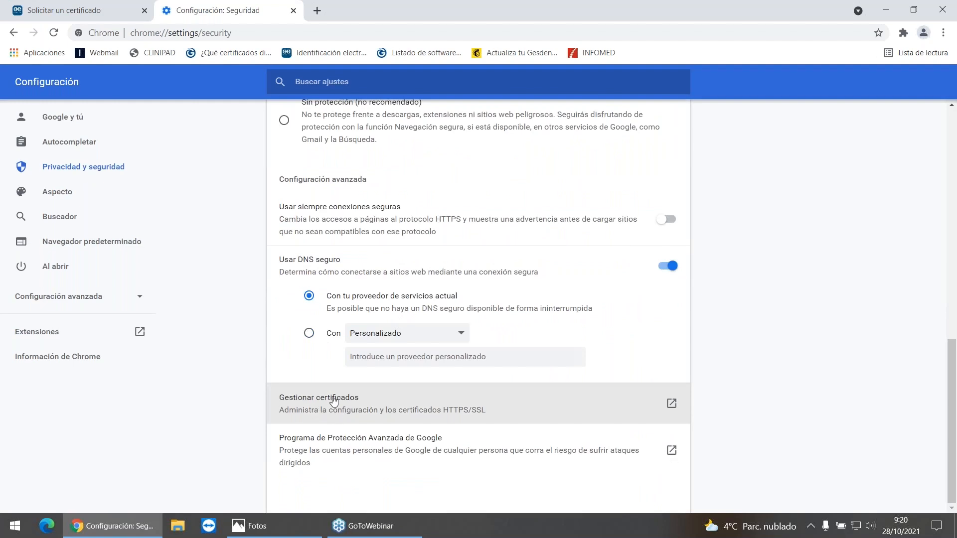
click(333, 397)
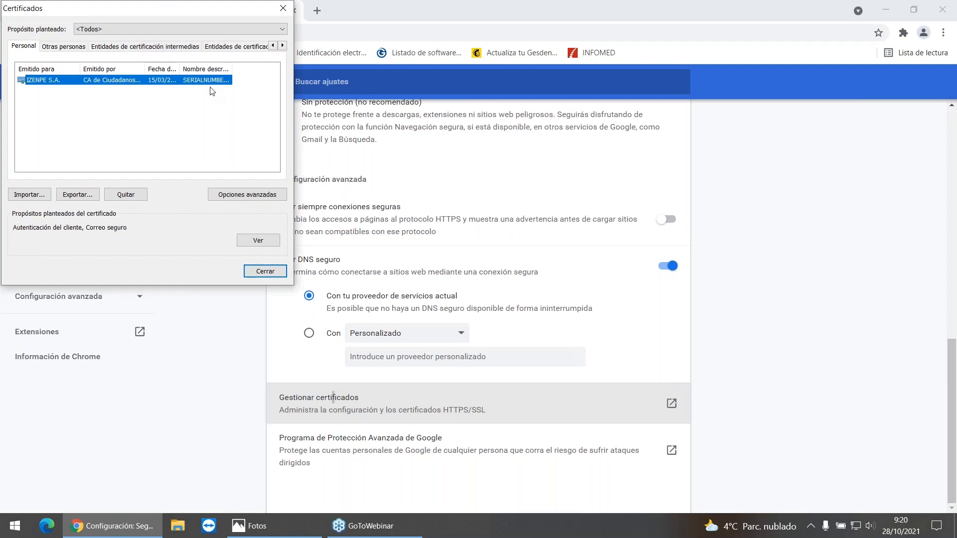
click(283, 9)
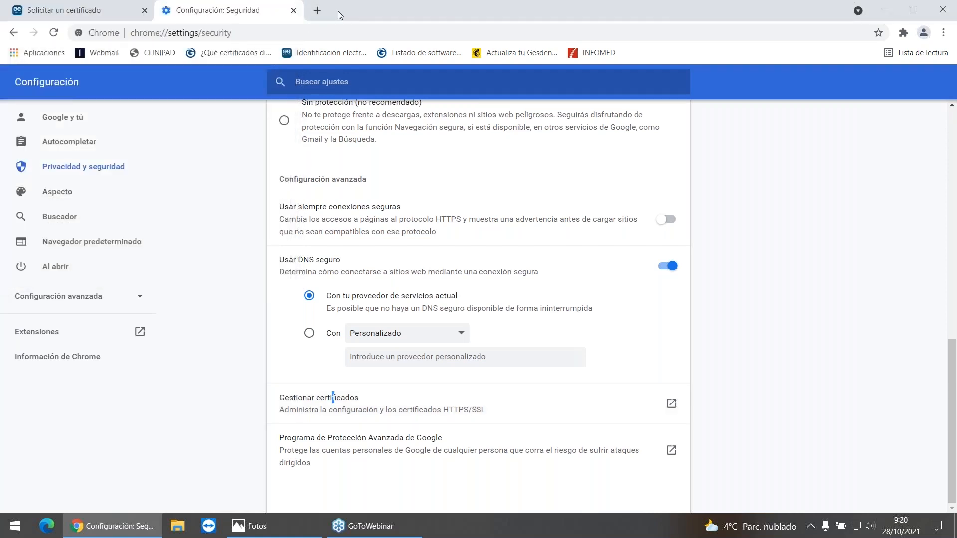
click(294, 10)
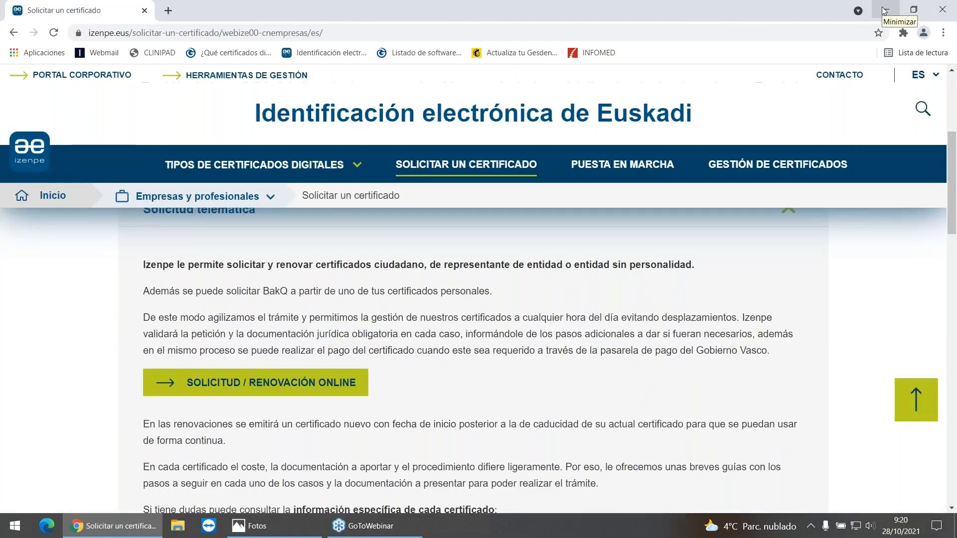
Step: Minimize the browser and launch GESDEN TICKETBAI from the desktop
click(882, 10)
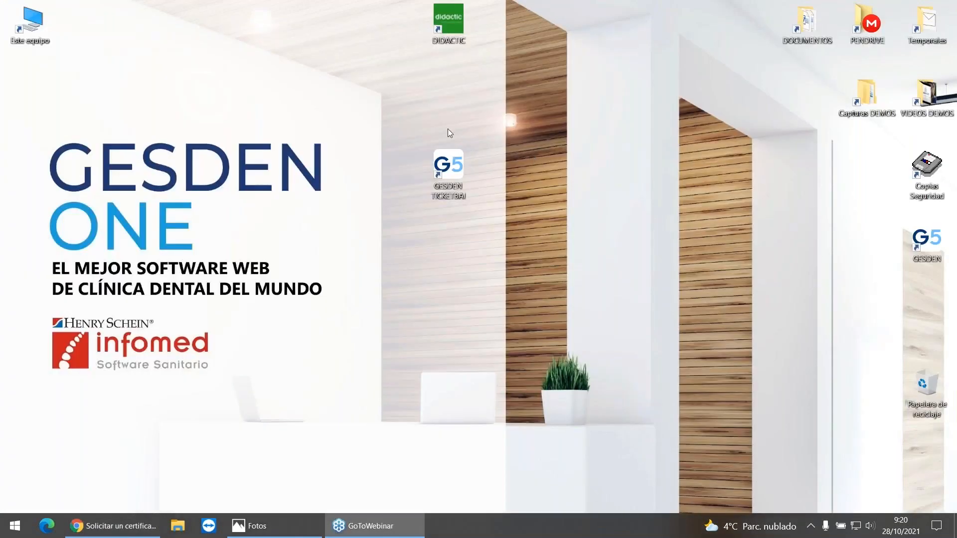
click(448, 169)
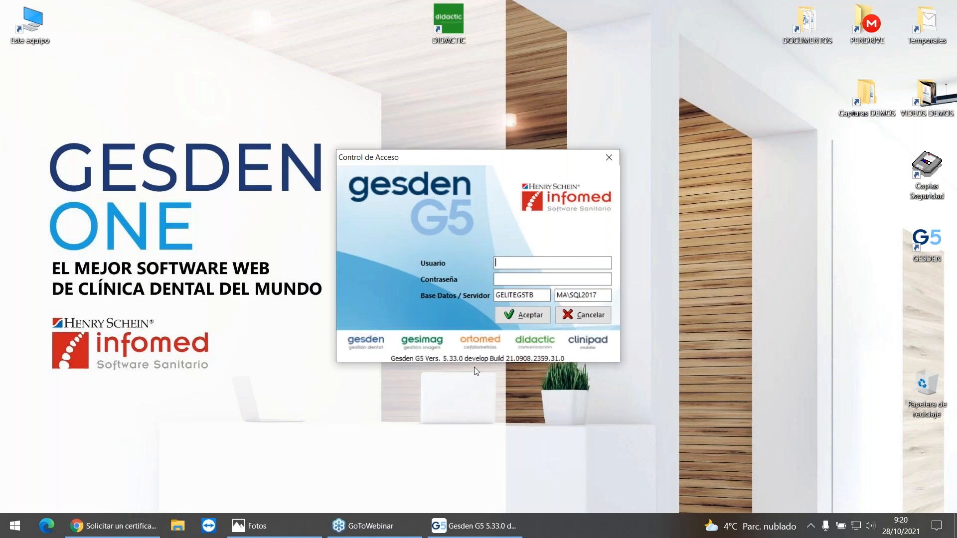
Step: Return to Chrome, visit the bookmarked INFOMED site, and read the bookmarked Actualiza tu Gesden newsletter down to its QUIERO TicketBAI link
click(108, 529)
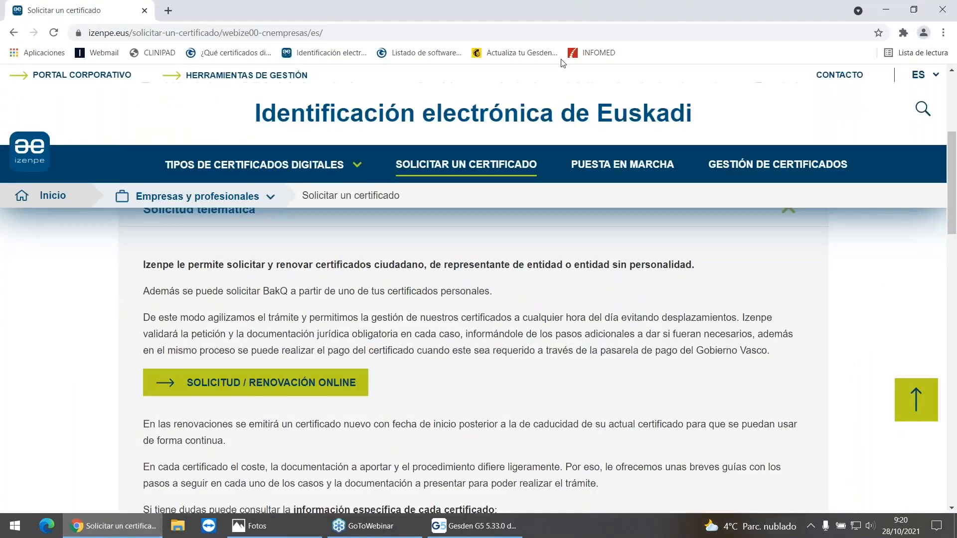
click(595, 53)
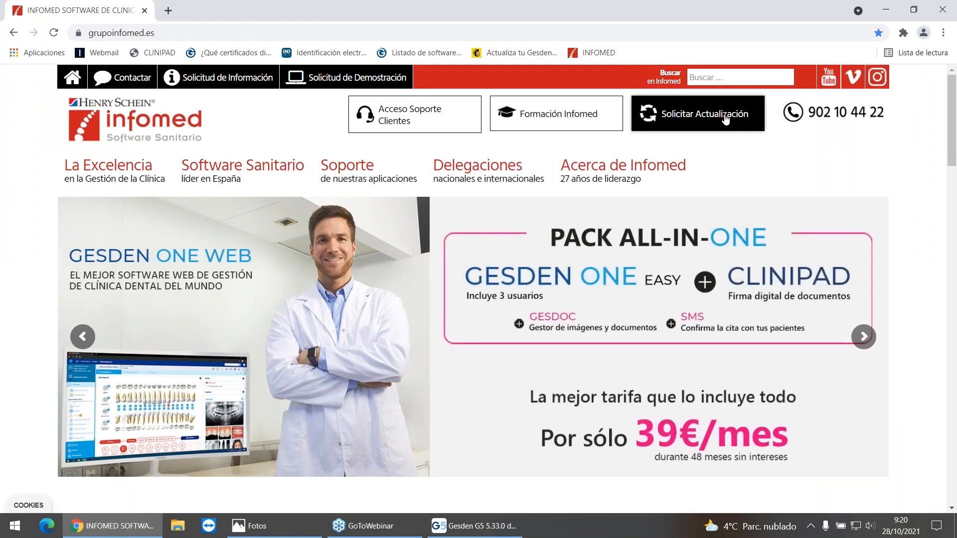
click(513, 52)
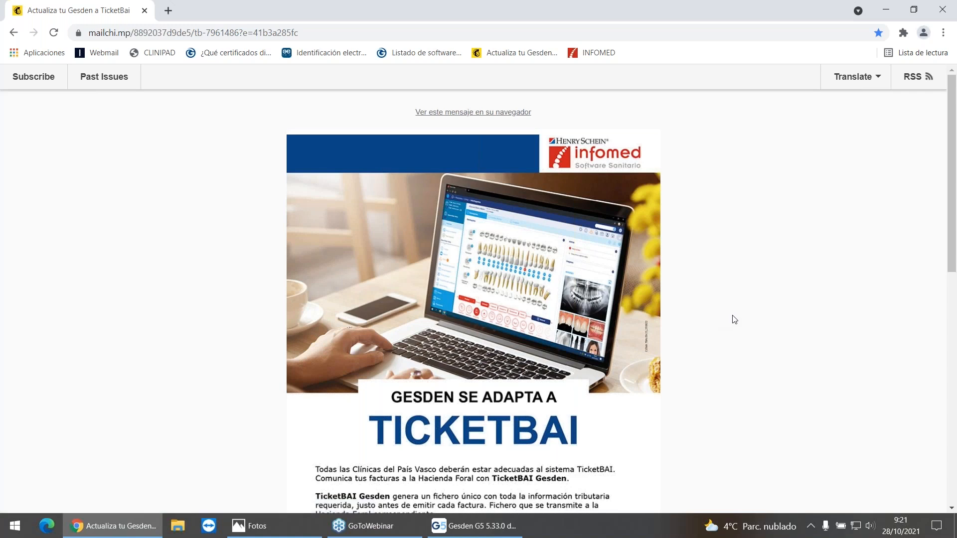
scroll(742, 314, down, 1)
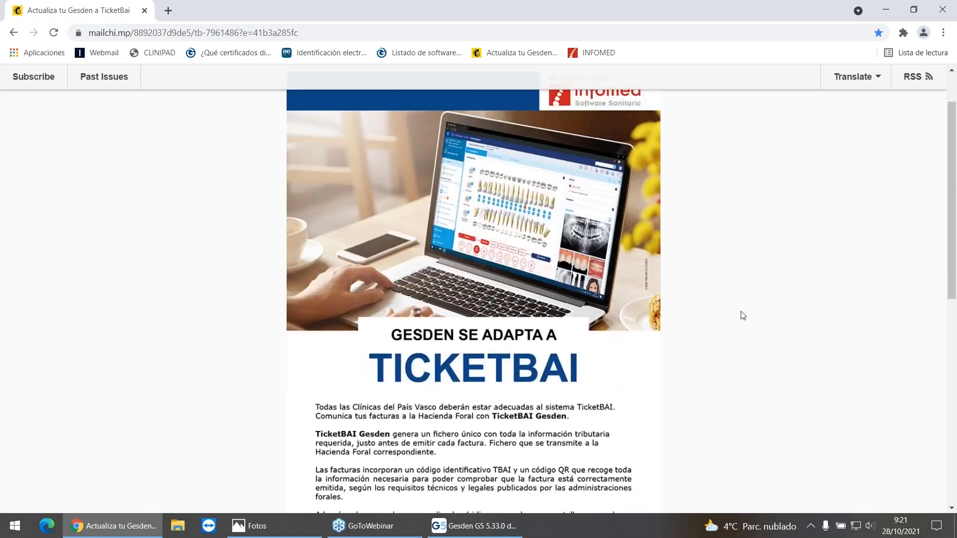
scroll(742, 315, down, 2)
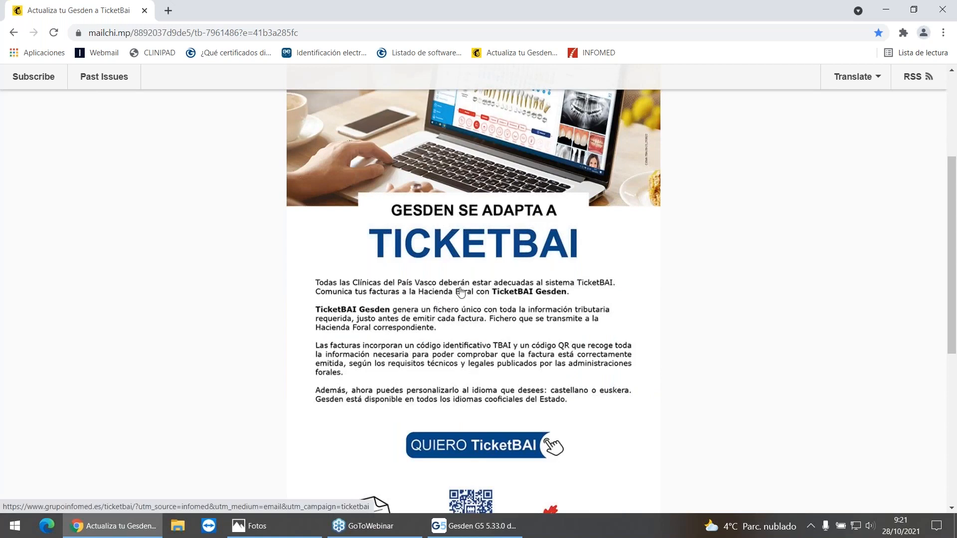
scroll(635, 301, down, 1)
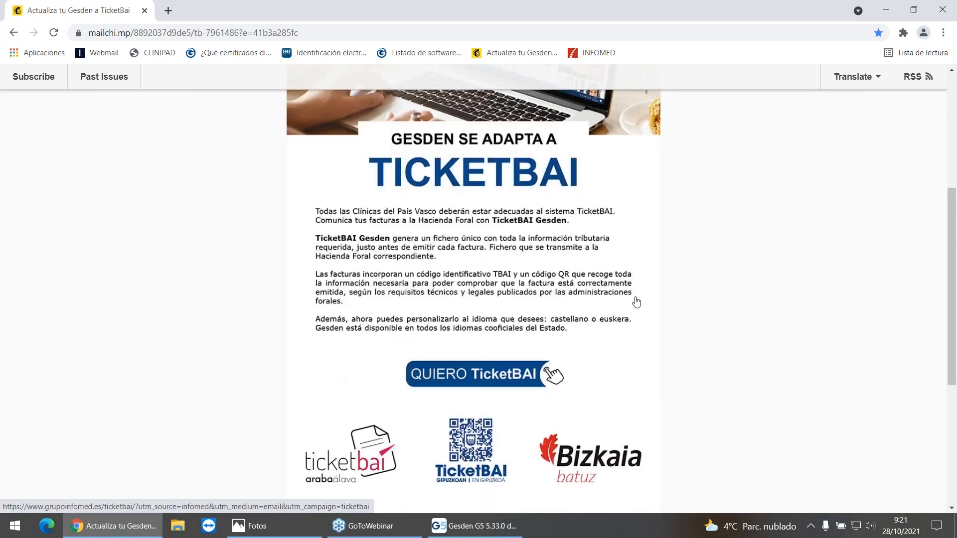
scroll(635, 301, down, 1)
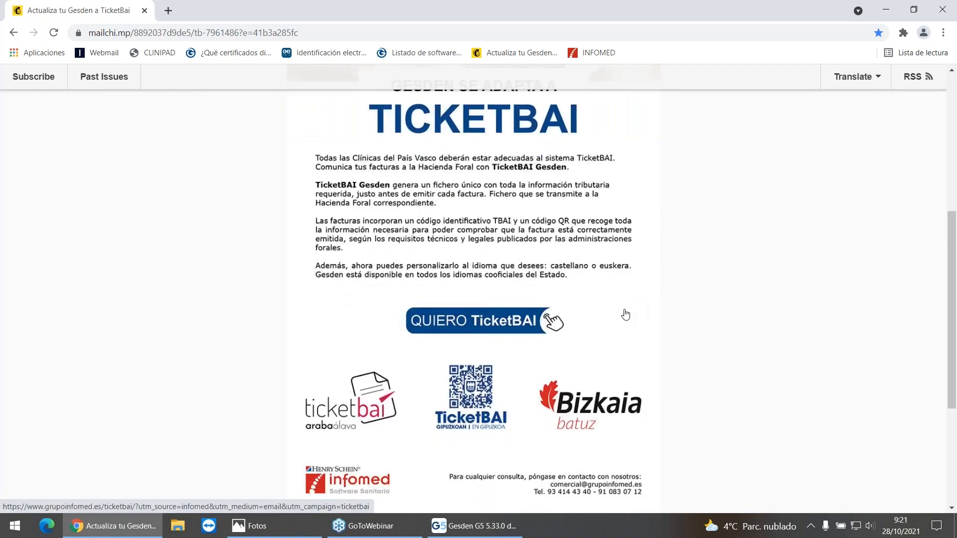
Step: Follow the QUIERO TicketBAI link and examine the TicketBAI description and pre-reservation offer on the Infomed page
click(474, 323)
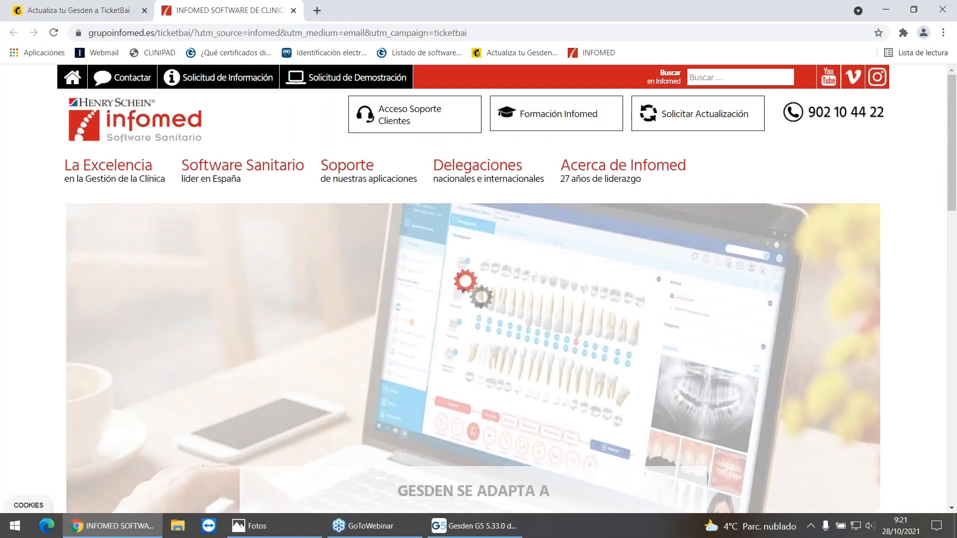
scroll(584, 332, down, 3)
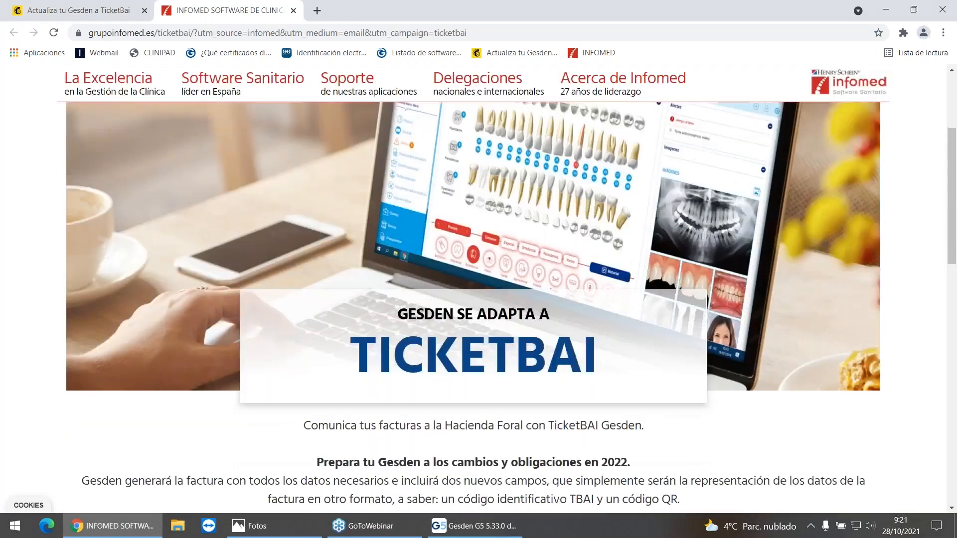
scroll(584, 332, down, 4)
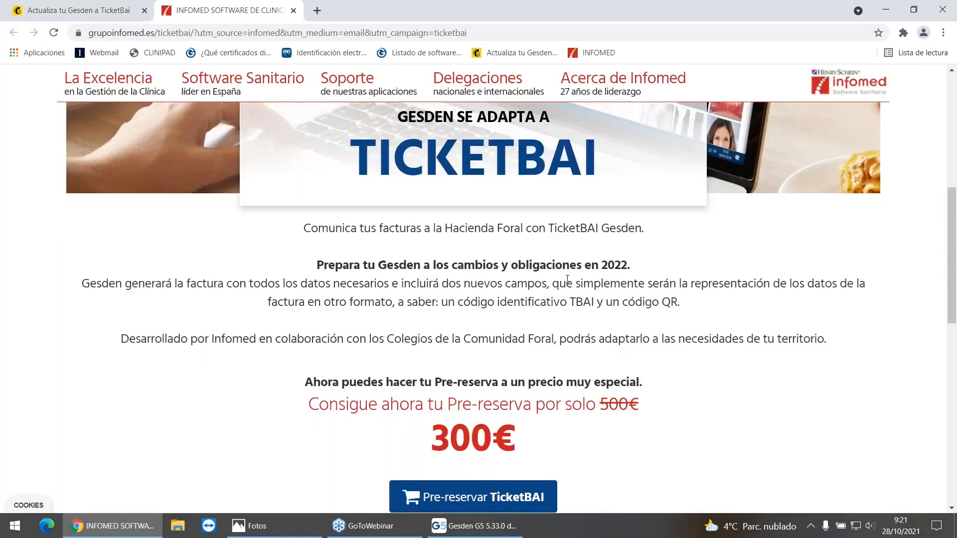
scroll(567, 280, down, 1)
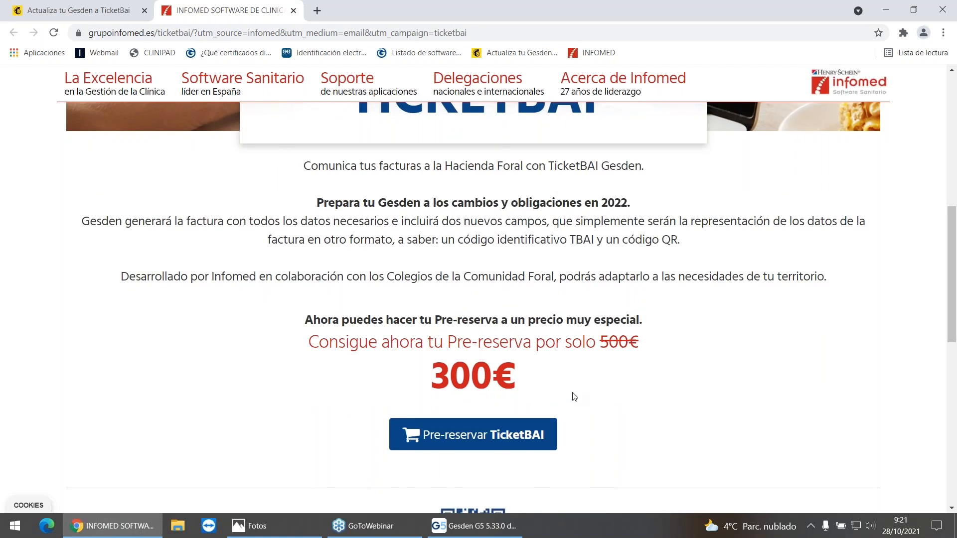
scroll(574, 396, up, 1)
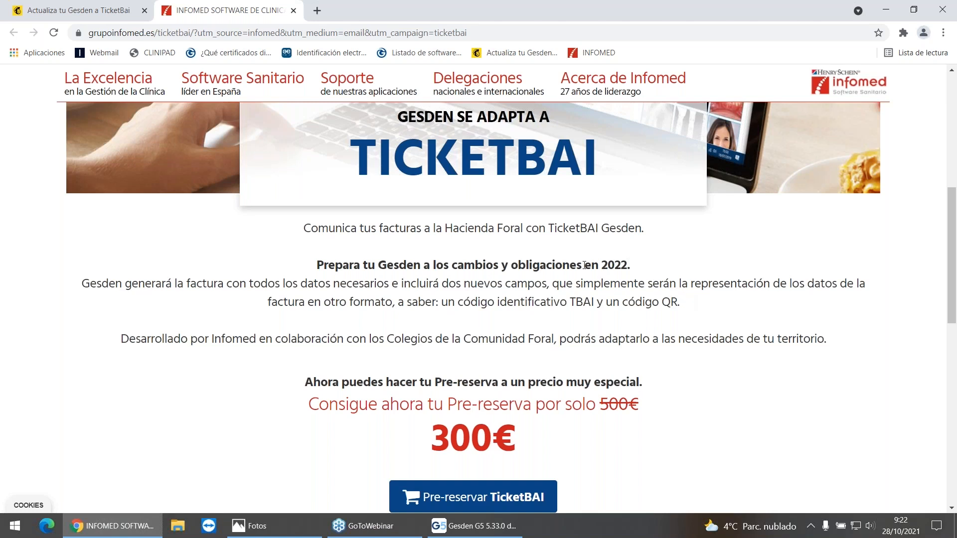
Step: Visit the bookmarked Gipuzkoa Listado de software page and search the registered TicketBAI software for "gesd"
click(421, 52)
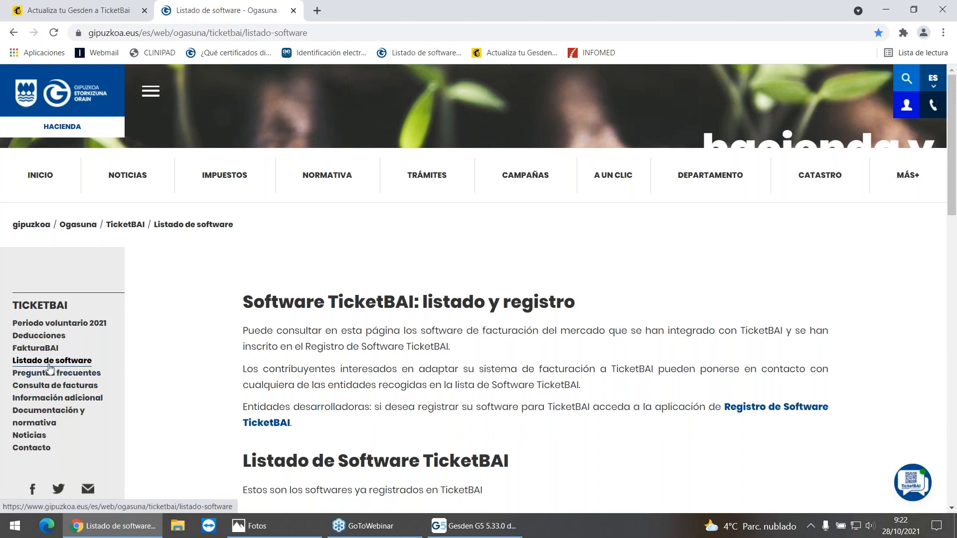
scroll(497, 278, down, 1)
scroll(497, 278, down, 8)
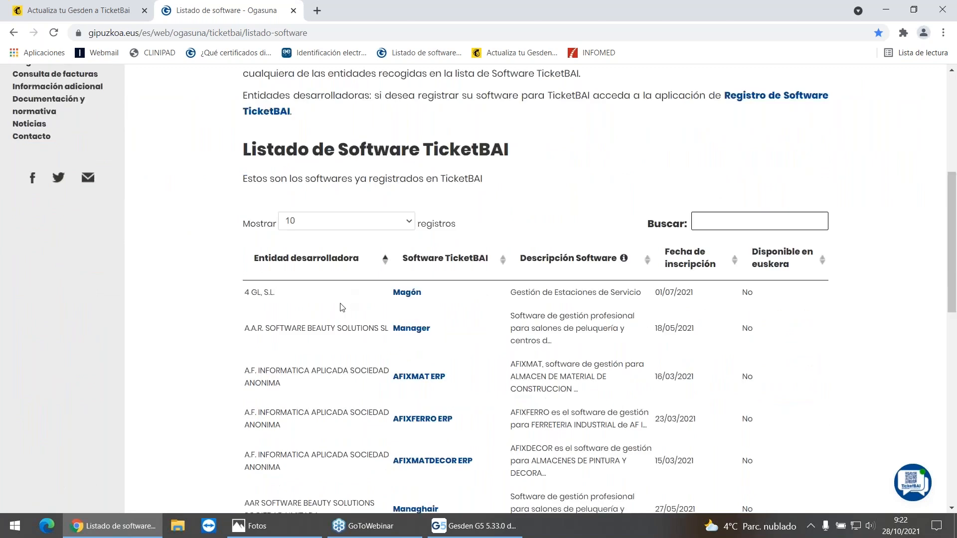
scroll(342, 349, down, 7)
scroll(342, 363, up, 9)
click(720, 222)
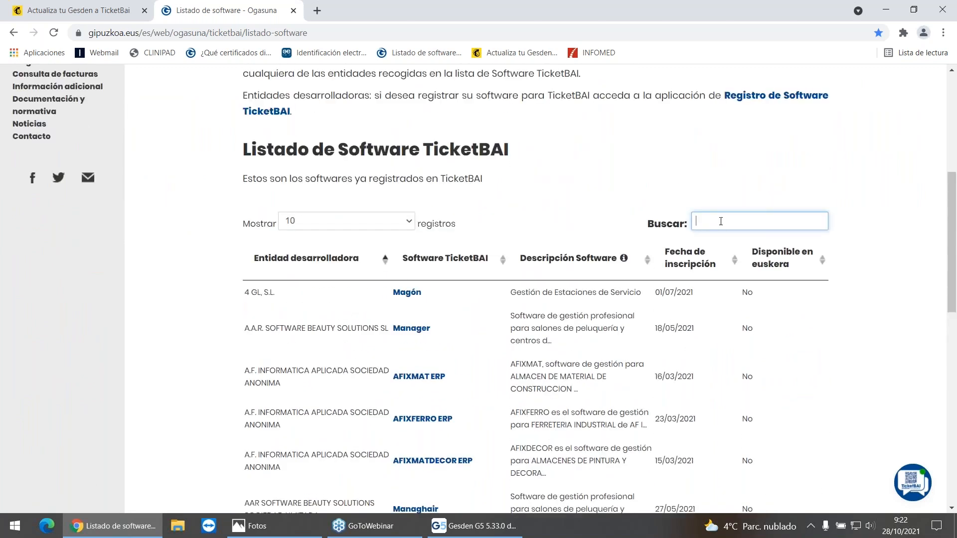
text(gesd)
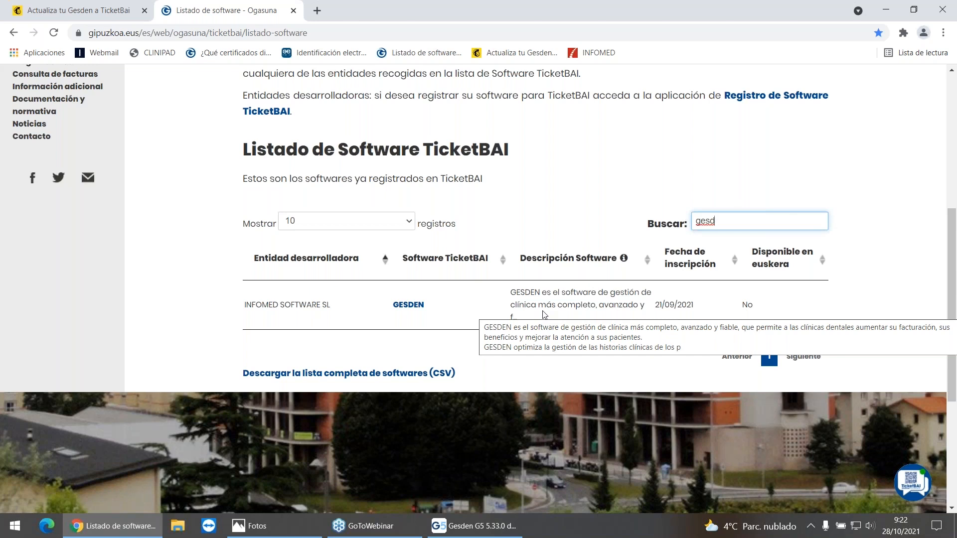
Step: Minimize the browser and log in to Gesden G5 as user 1 without a password
click(886, 13)
click(528, 262)
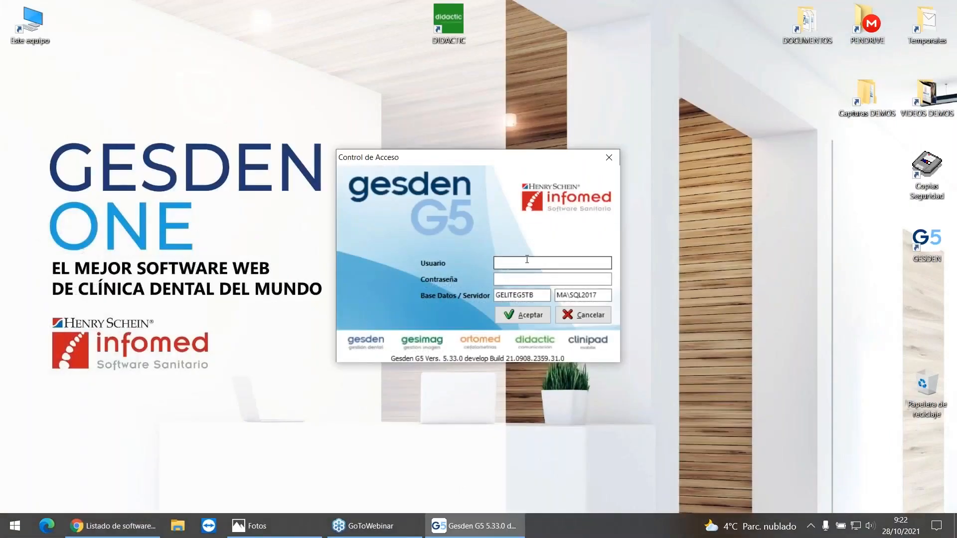
text(1)
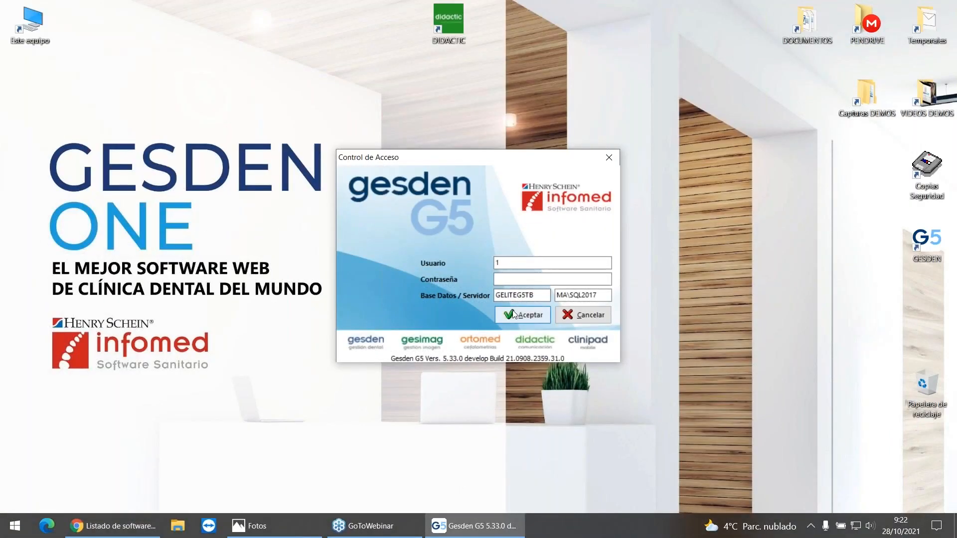
click(513, 314)
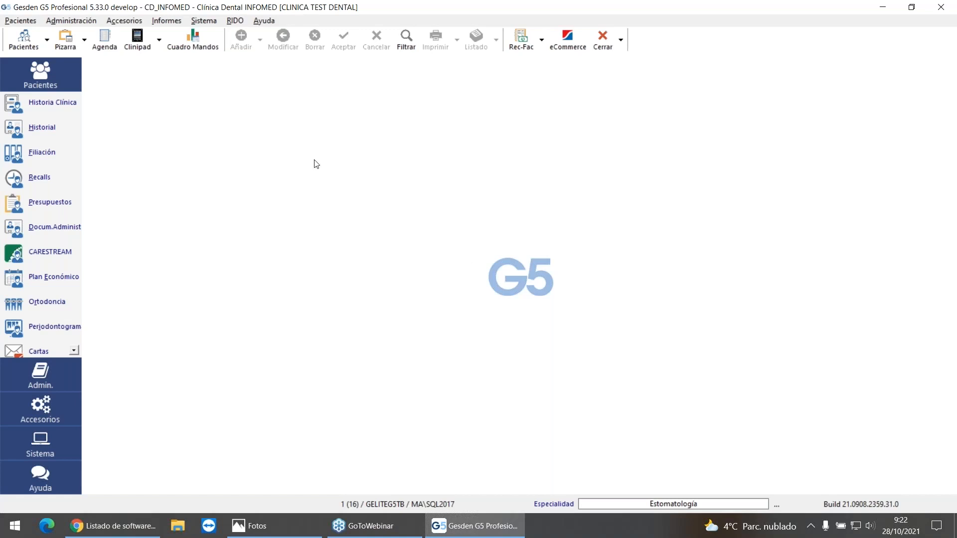
Step: Consult the Verificación Presencial TicketBAI information in Gesden's help options
click(261, 22)
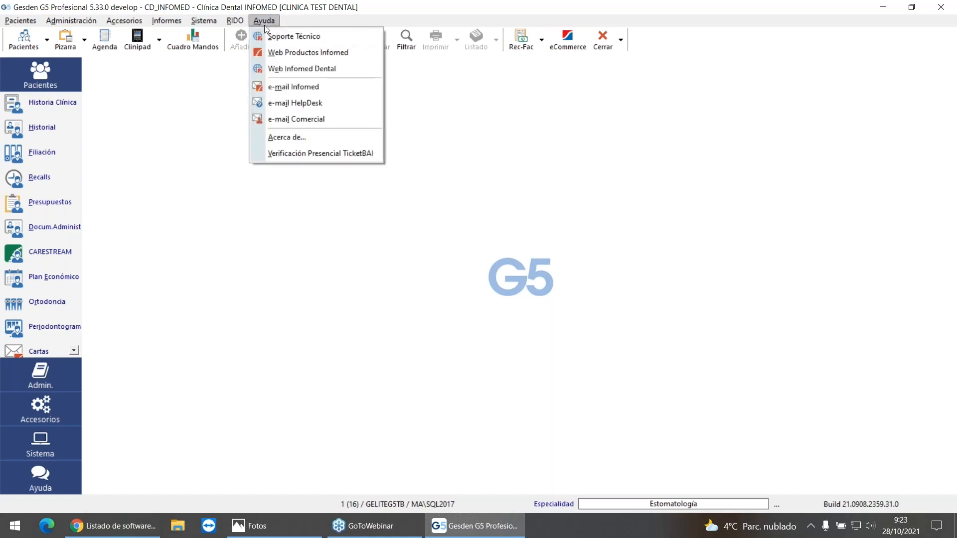
click(342, 155)
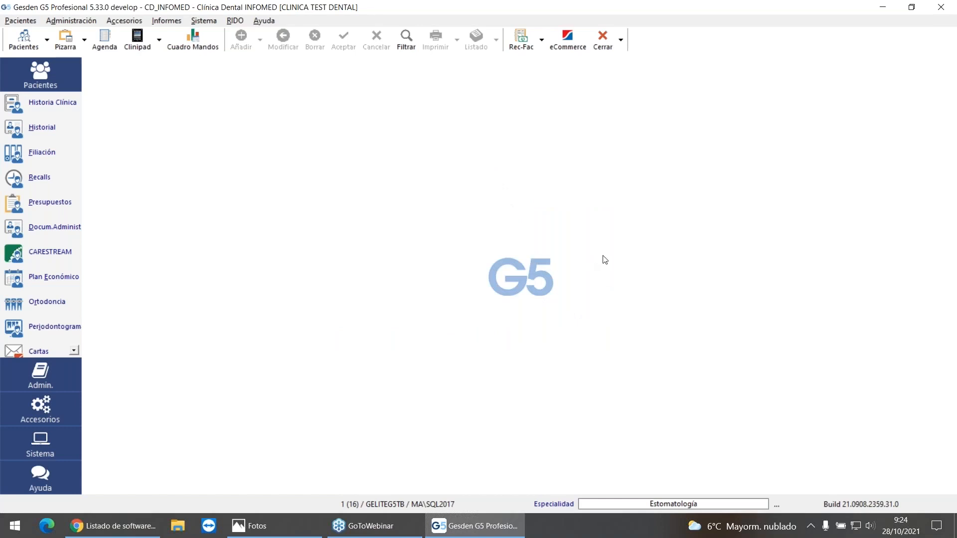
Step: Open the connectors of the issuer EMISOR_KLINIKA GIPUZKOA from the issuer management
click(204, 20)
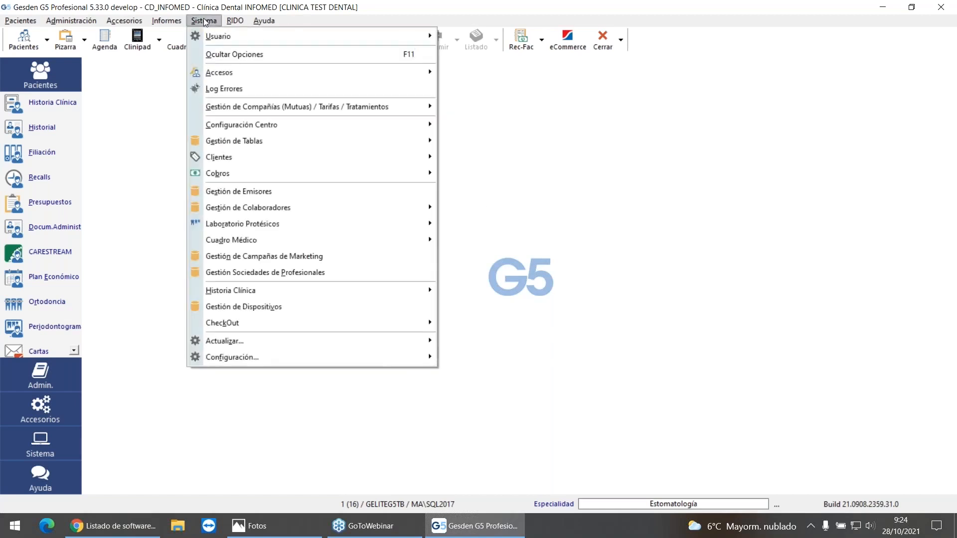
click(283, 192)
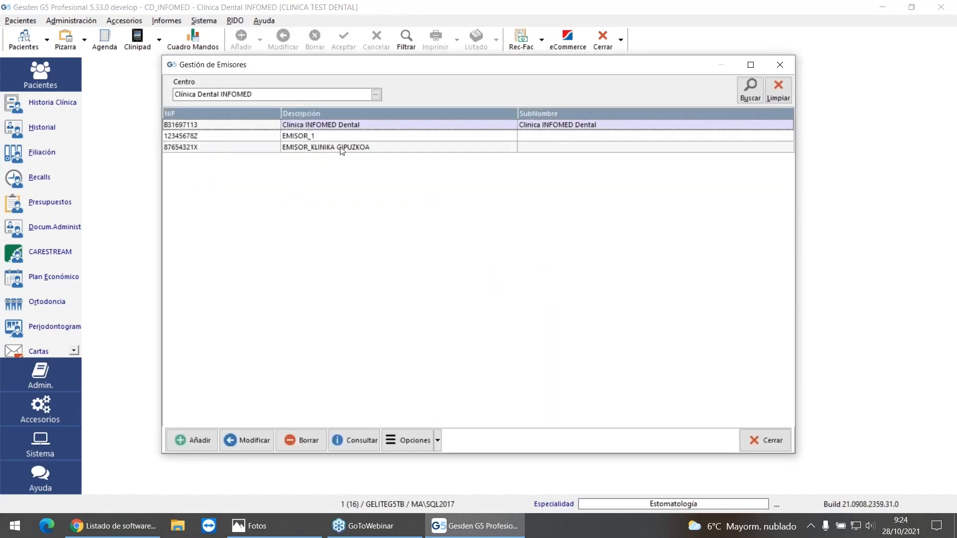
click(343, 148)
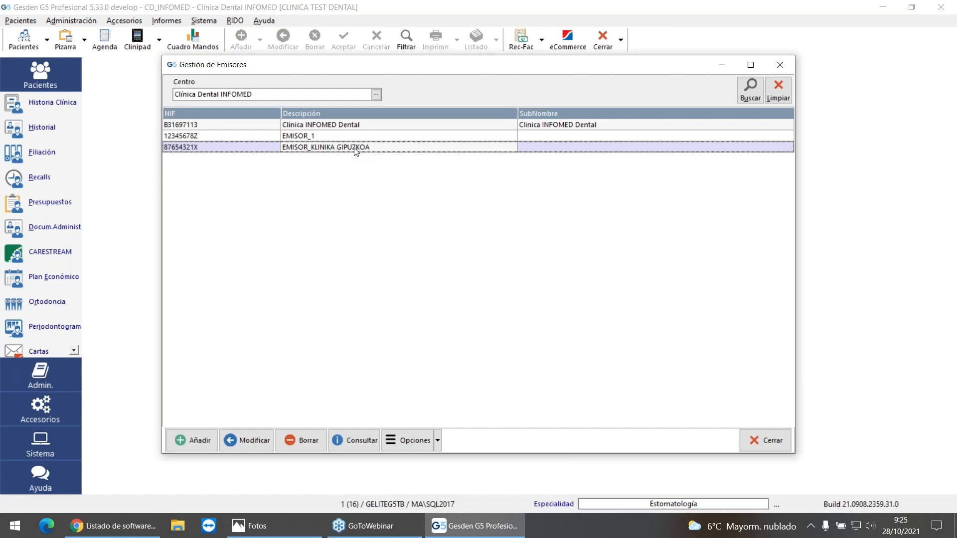
click(412, 440)
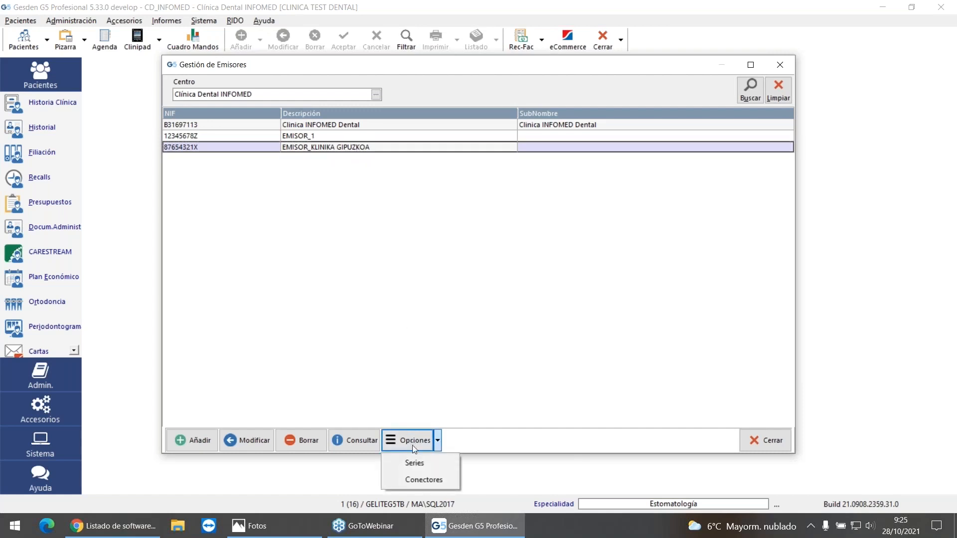
click(429, 479)
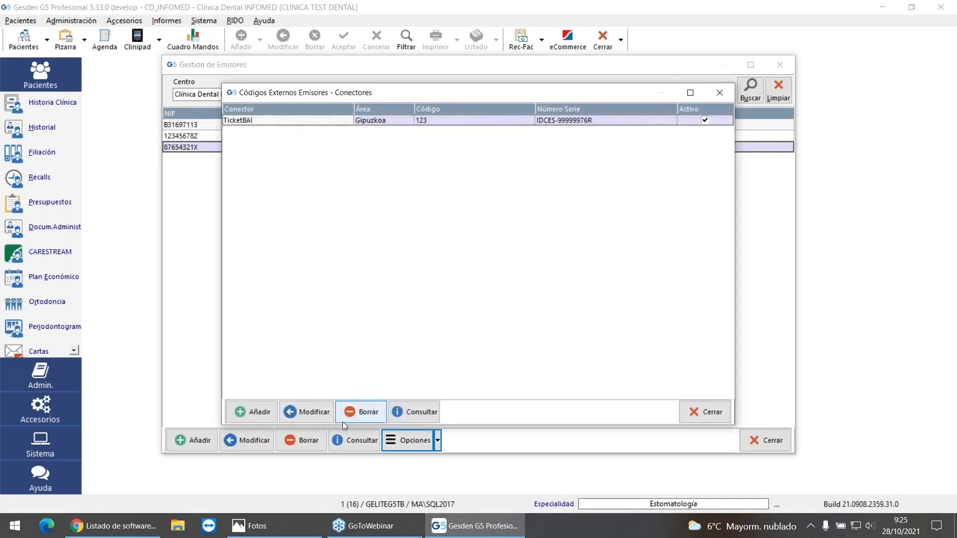
Step: Examine the connectors offered for a new external issuer code, without adding one
click(266, 416)
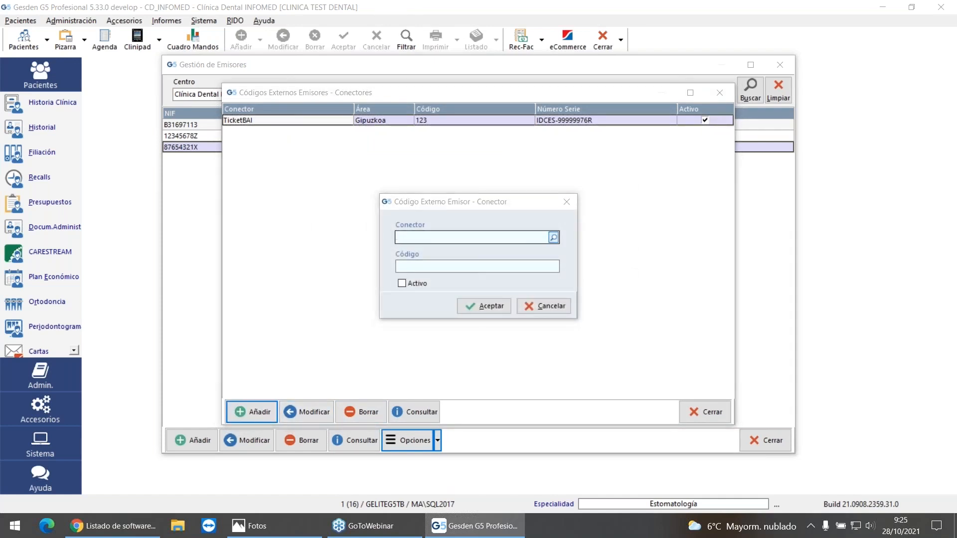
click(553, 238)
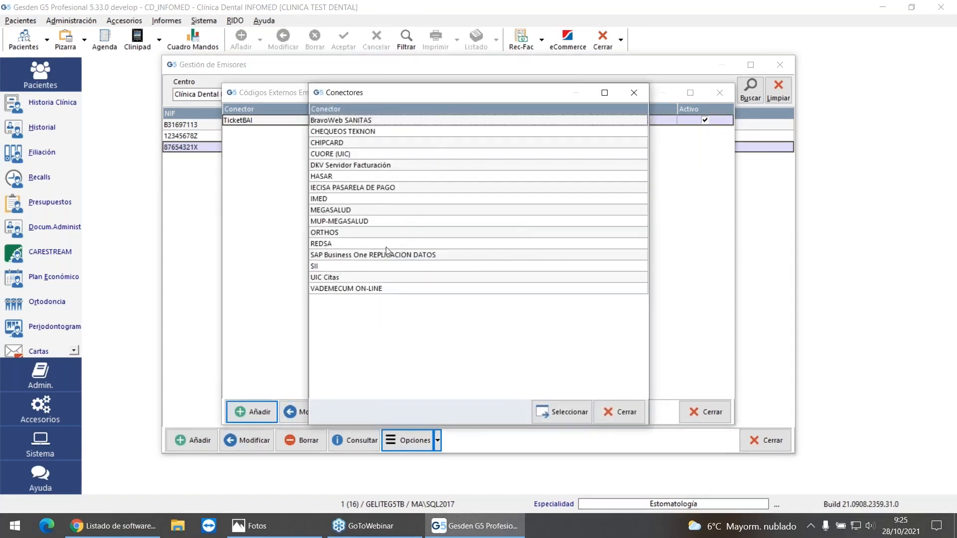
click(622, 414)
click(548, 306)
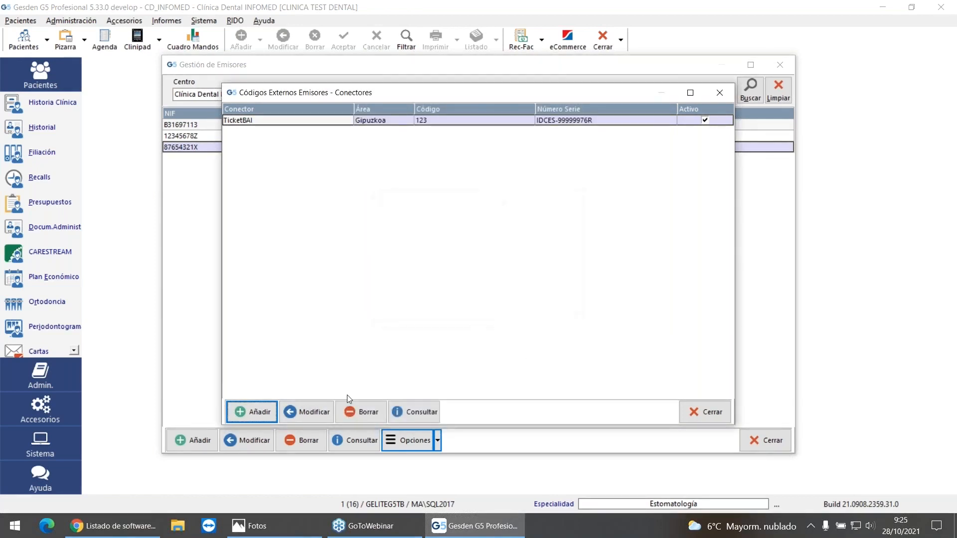
Step: Review the existing TicketBAI connector entry, its connector list and selectable certificates, and accept it without changes
click(307, 411)
click(553, 209)
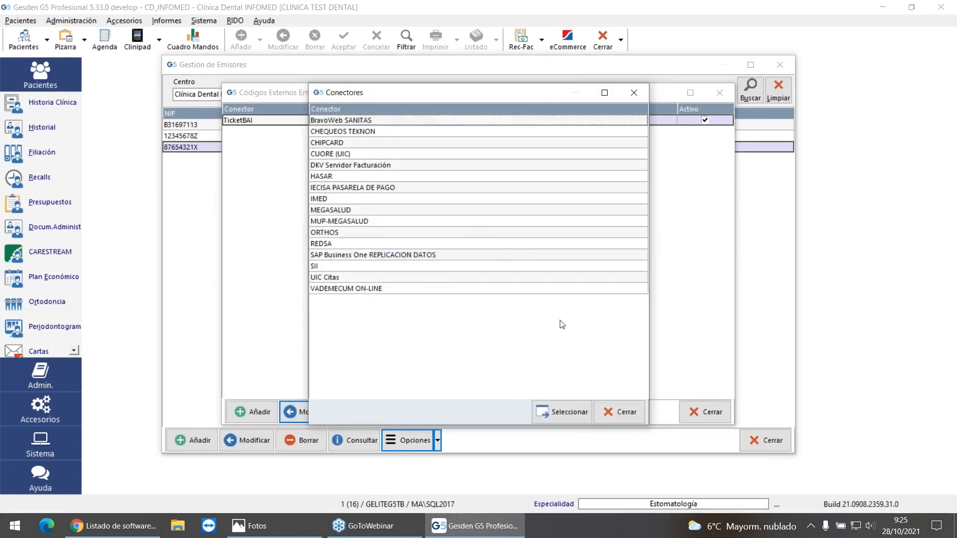
click(607, 413)
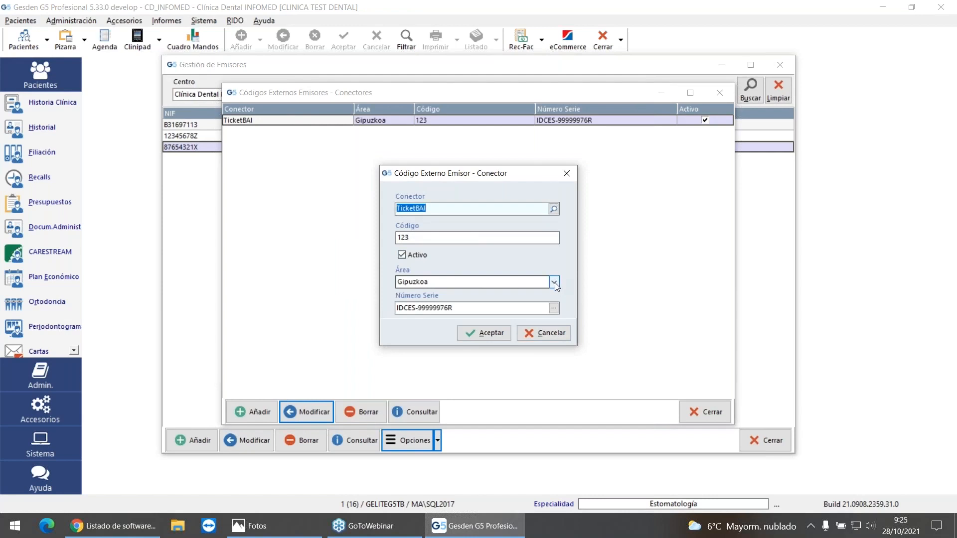
click(553, 308)
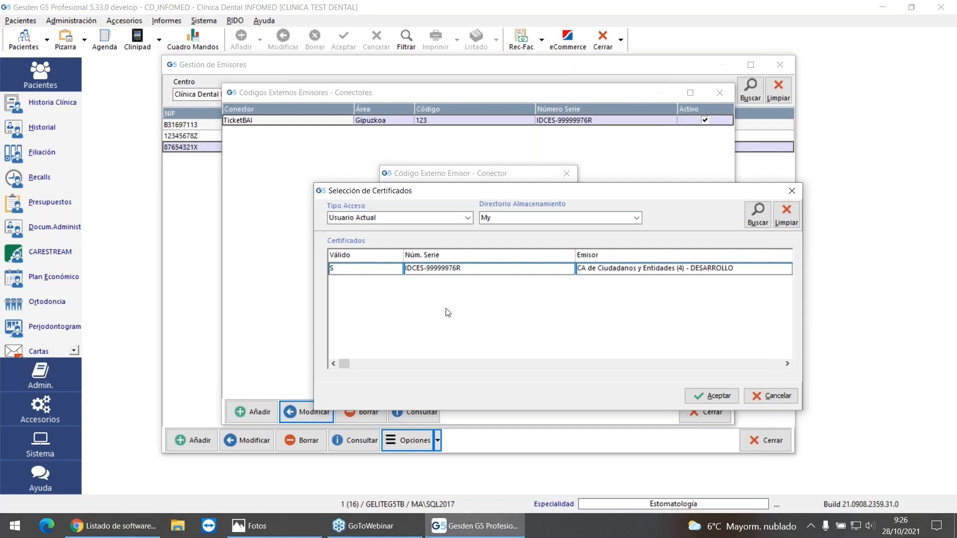
drag(667, 197, 639, 181)
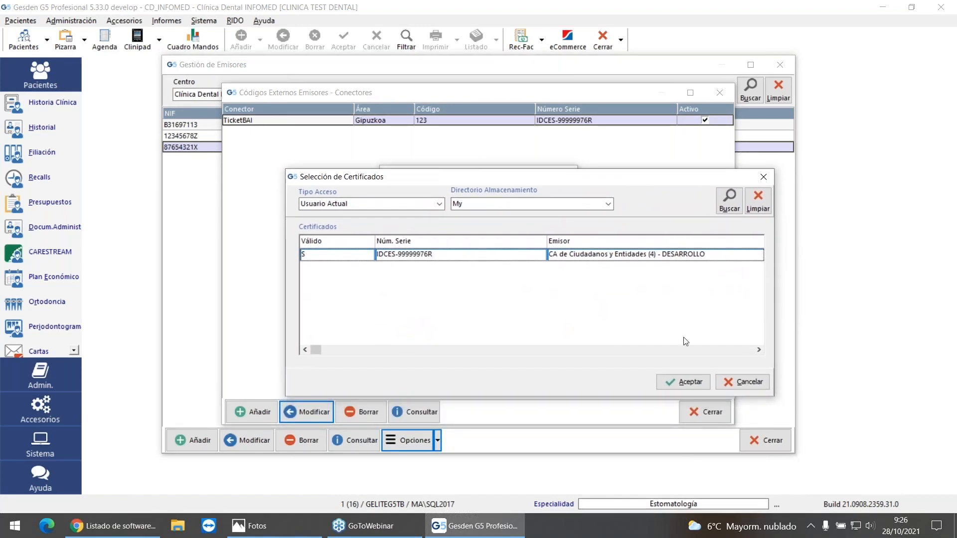
click(740, 383)
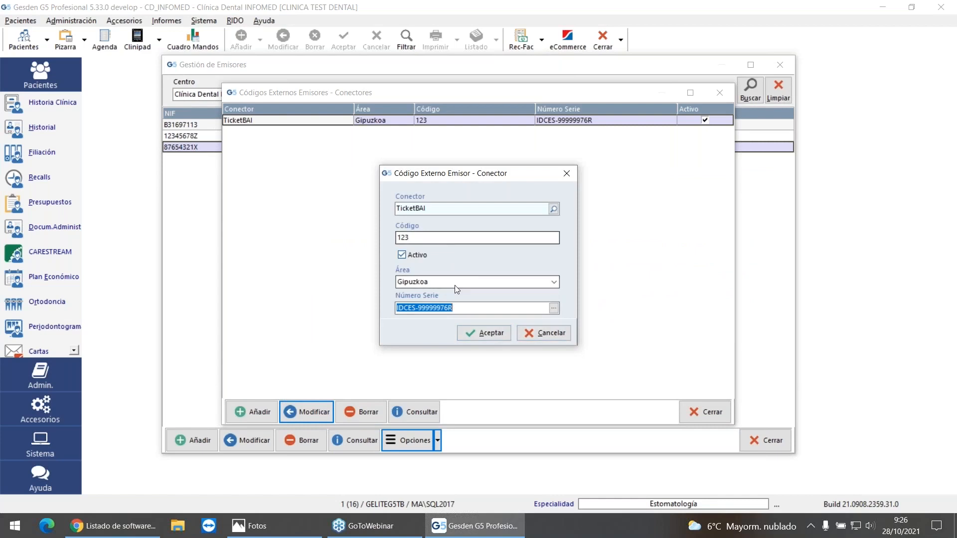
click(484, 336)
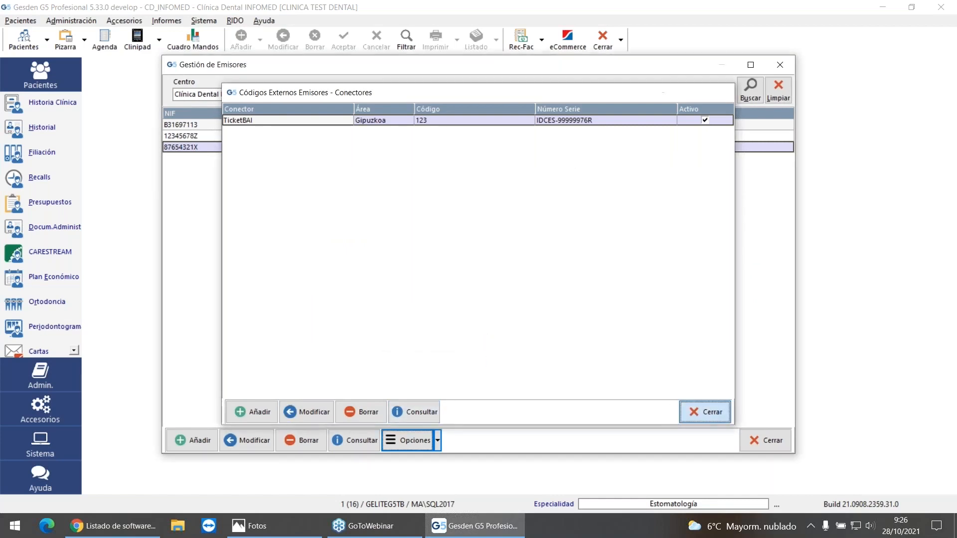
click(704, 411)
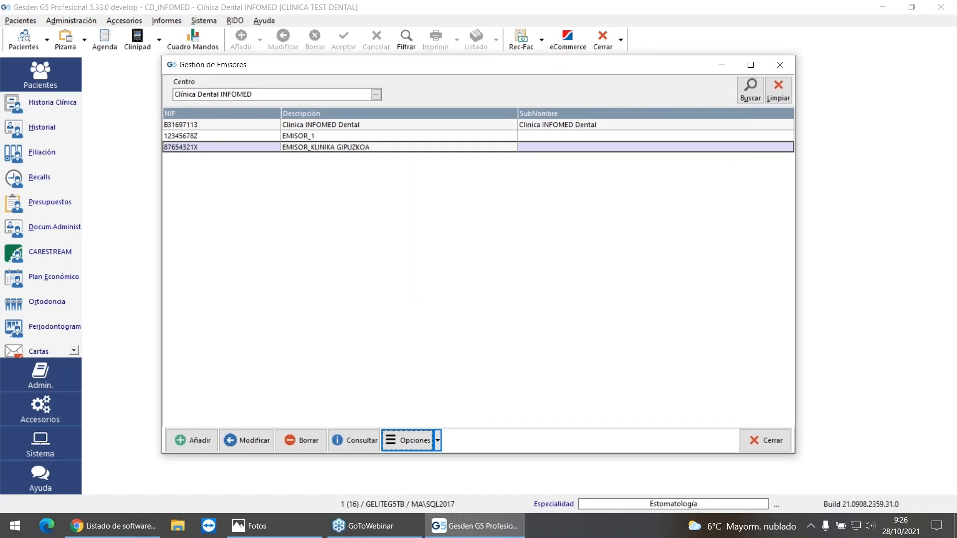
Step: Examine the 2021 Factura series ABF, F and FR of the issuer EMISOR_KLINIKA GIPUZKOA
click(419, 442)
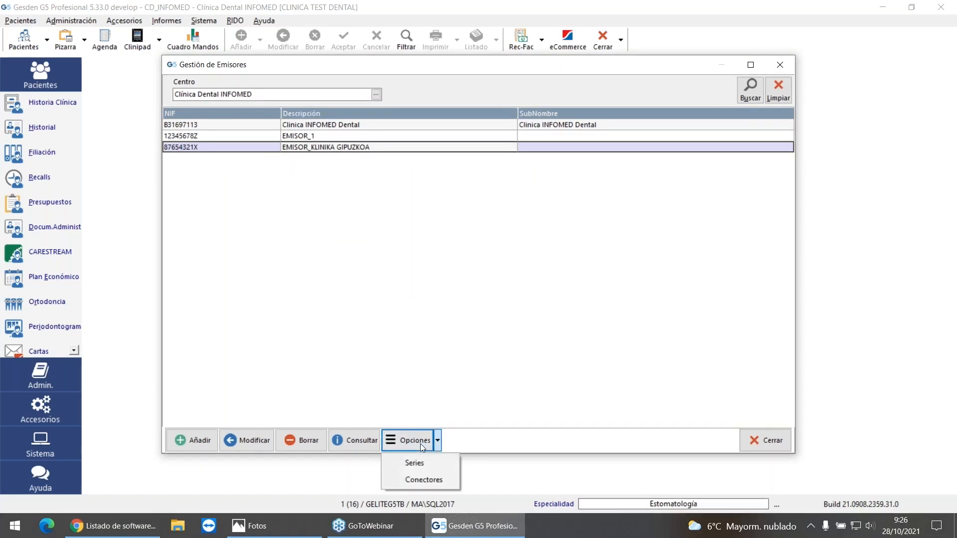
click(431, 464)
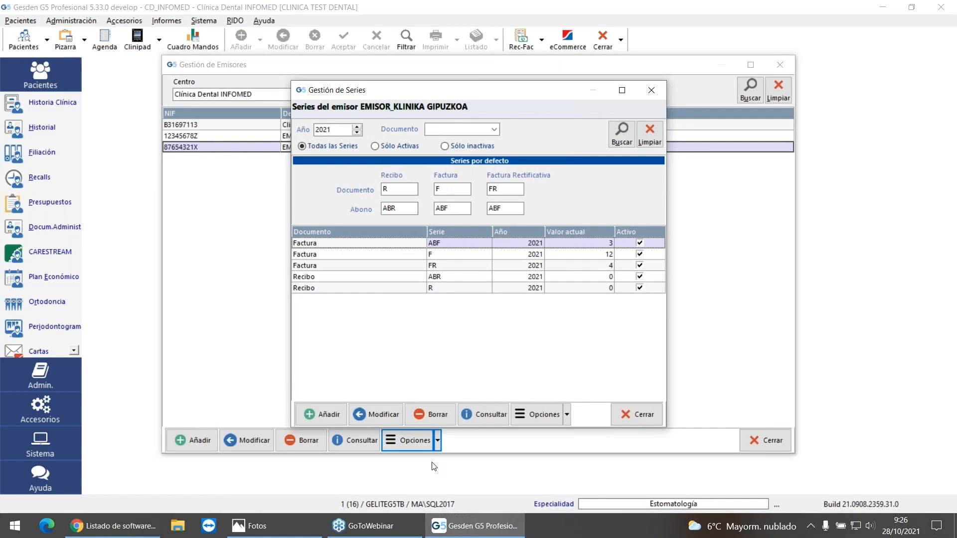
click(397, 255)
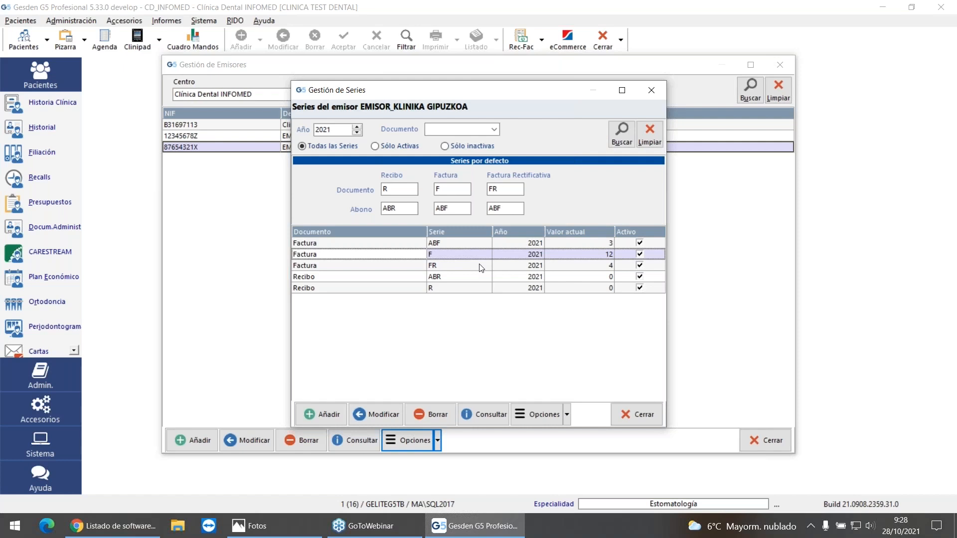
click(465, 243)
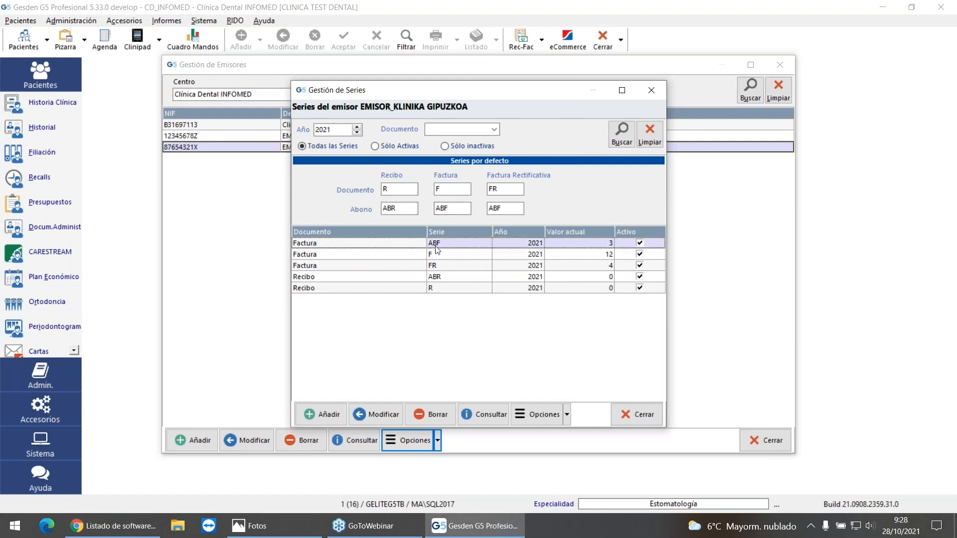
click(408, 267)
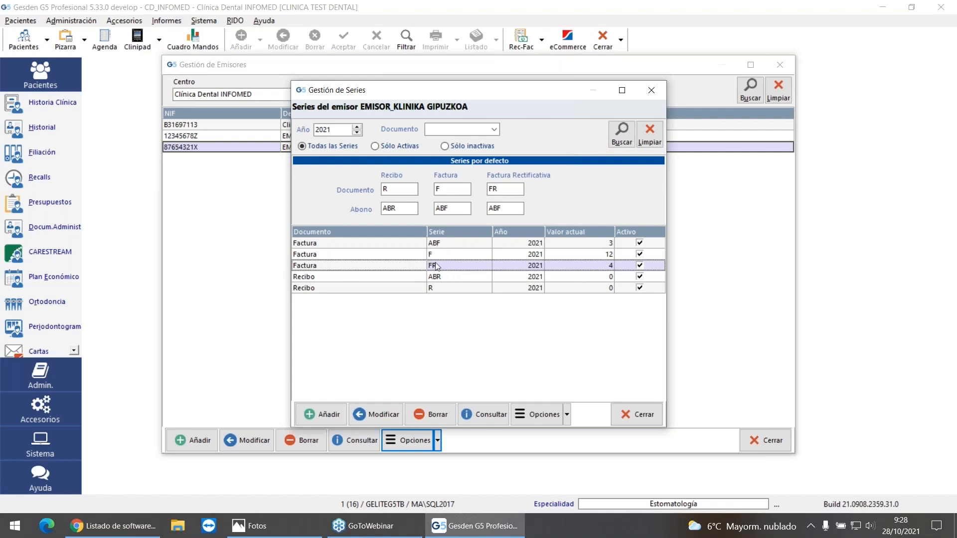
click(417, 255)
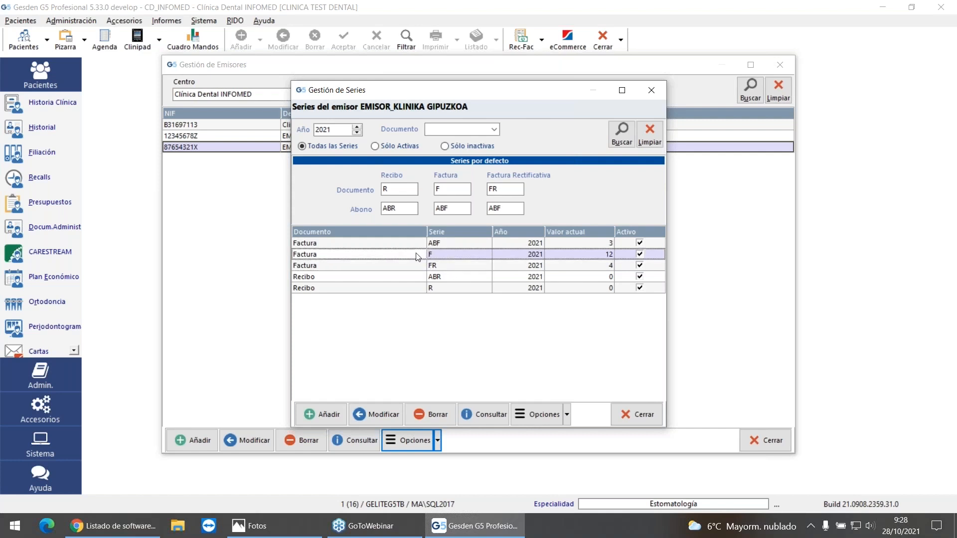
click(427, 246)
click(435, 267)
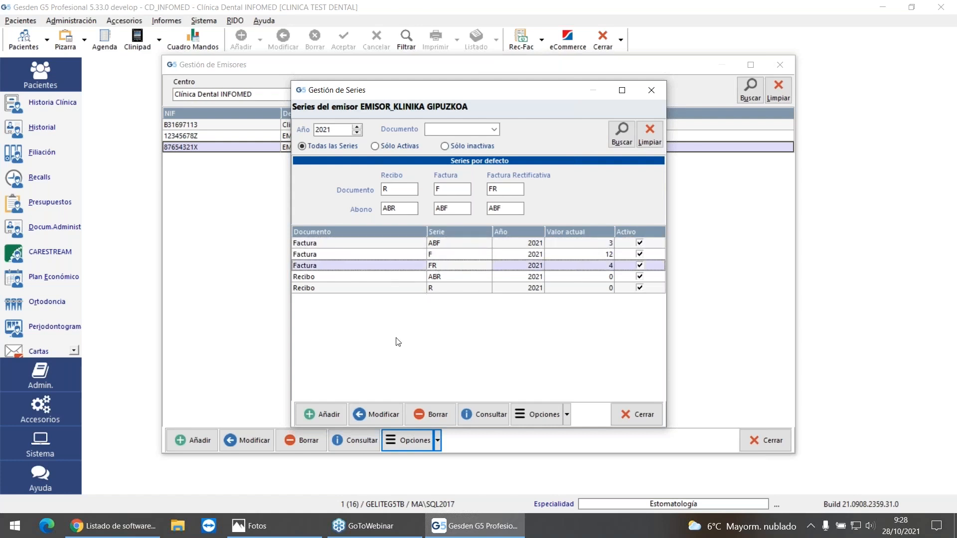
Step: Fill in a new active 2021 series named ABF for Factura documents, and discard it
click(325, 414)
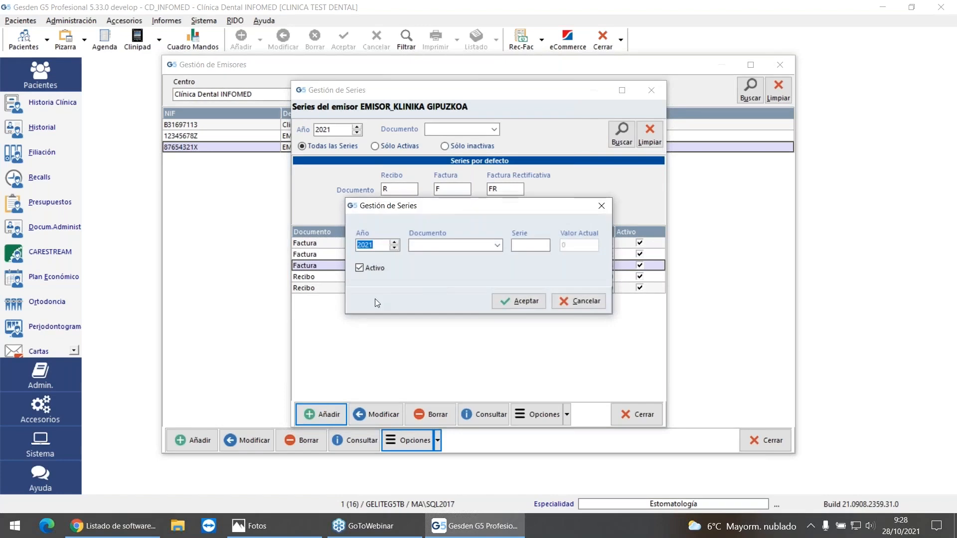
click(498, 245)
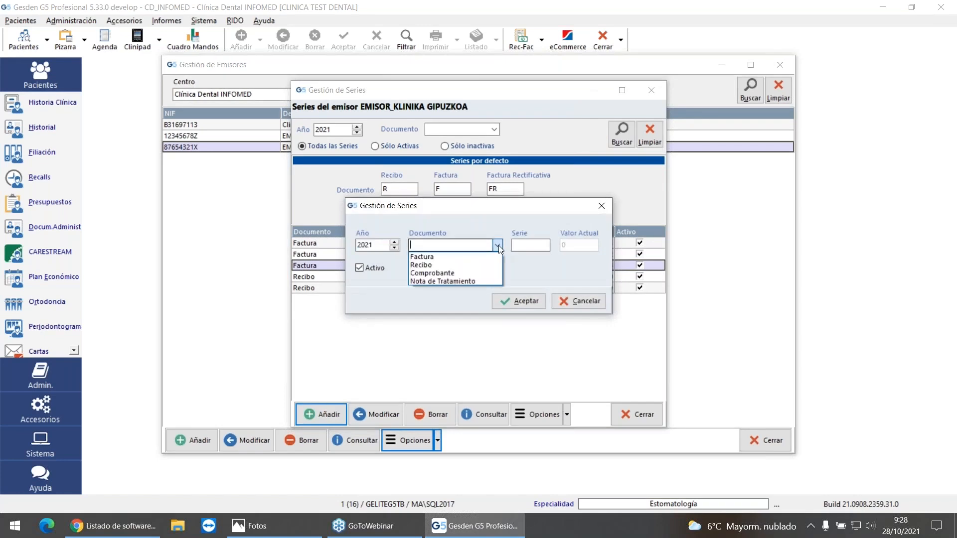
click(458, 256)
click(531, 244)
text(ABF)
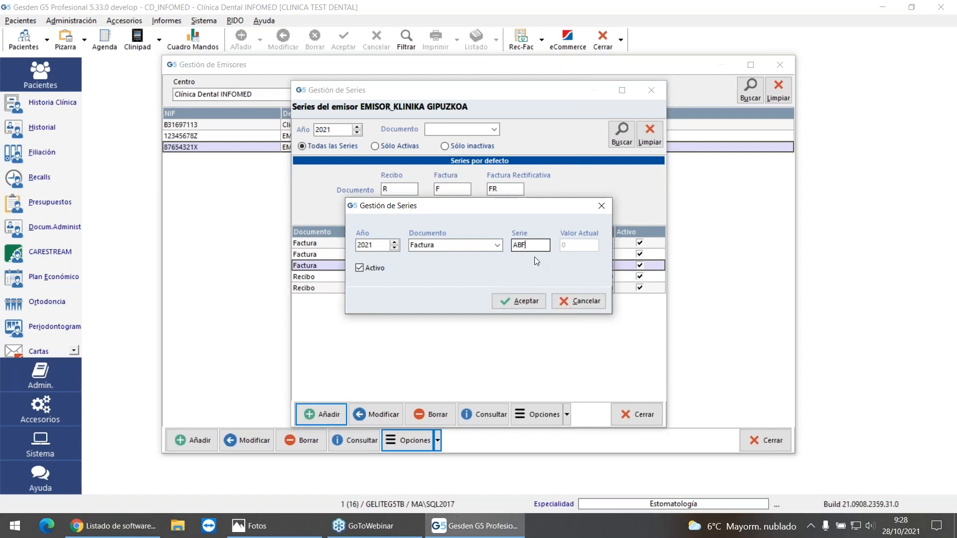
click(572, 302)
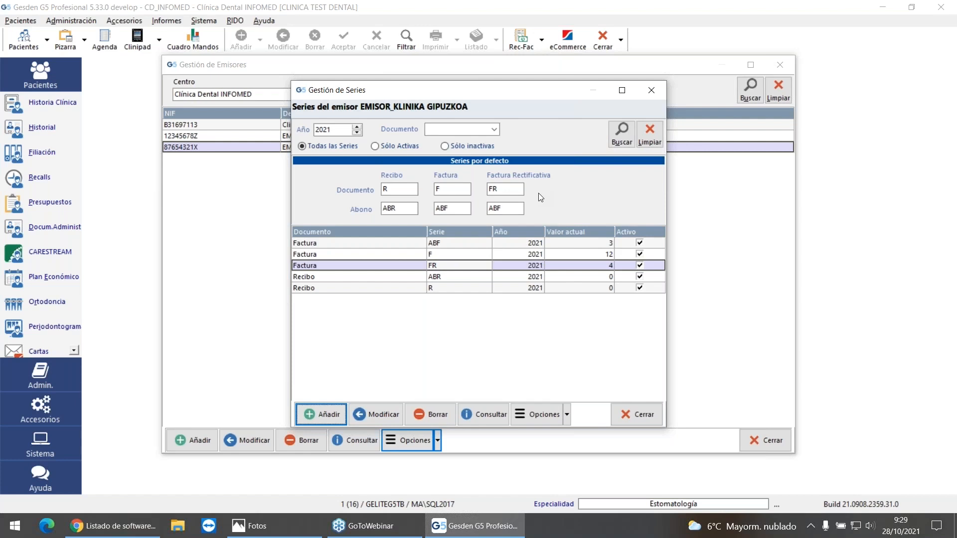
Step: Set ABF as the default Abono Factura series and F as the default Factura series, and close the issuer management
click(439, 246)
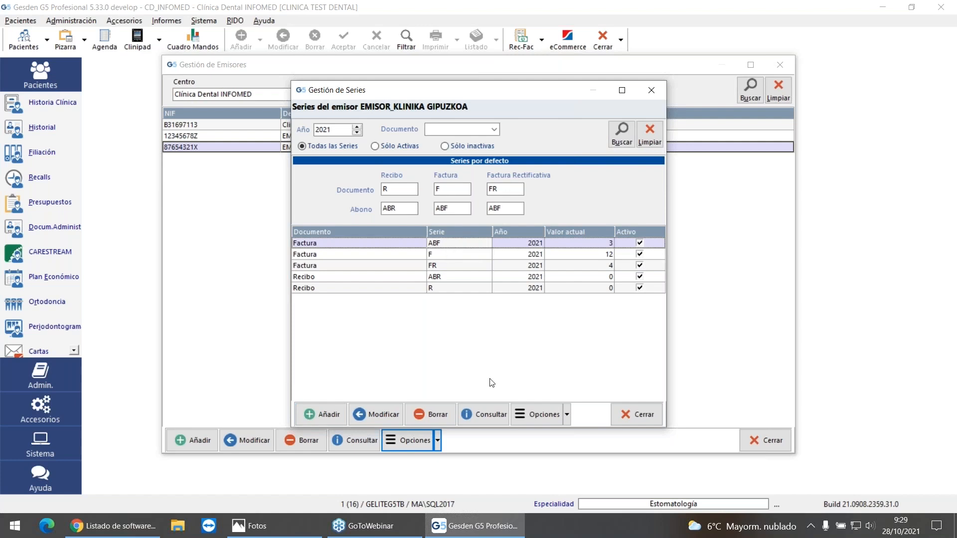
click(550, 414)
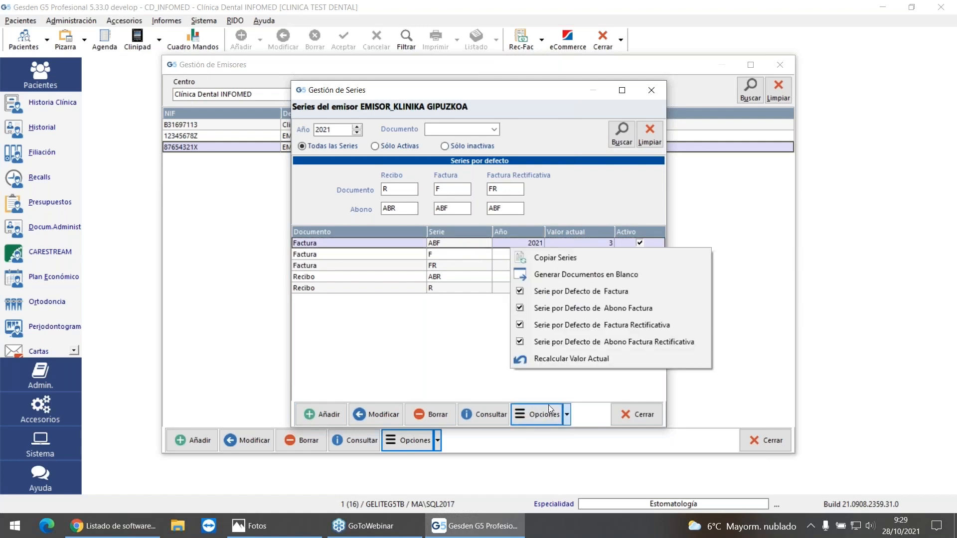
click(587, 306)
click(533, 413)
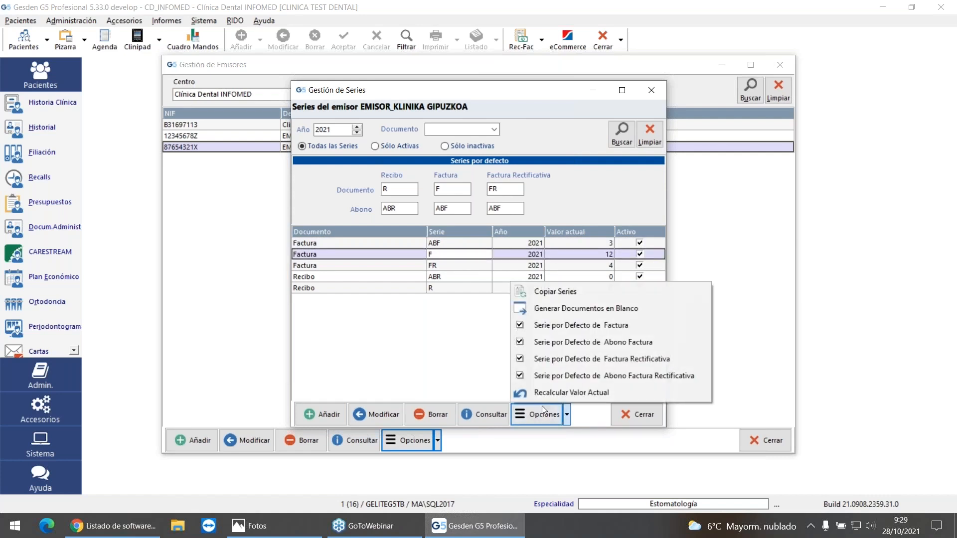
click(572, 326)
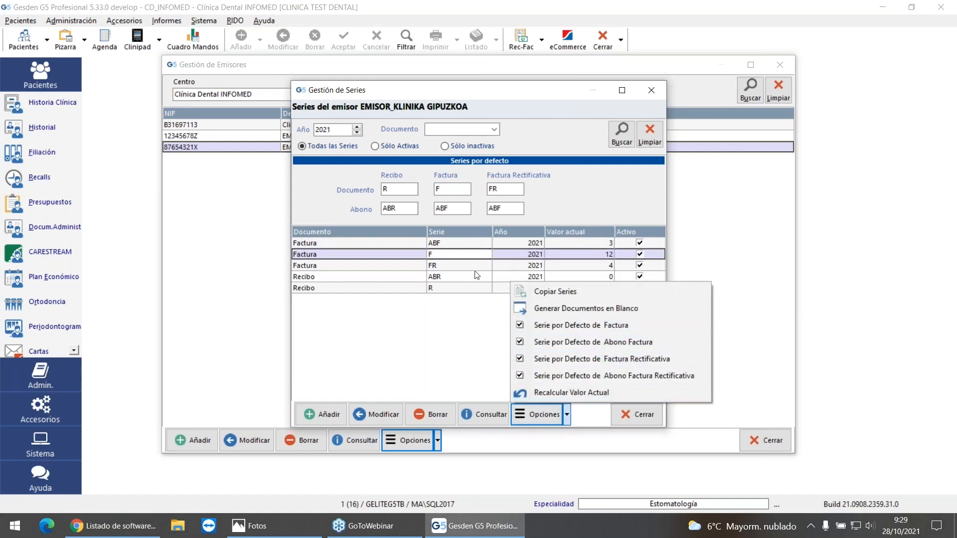
click(535, 417)
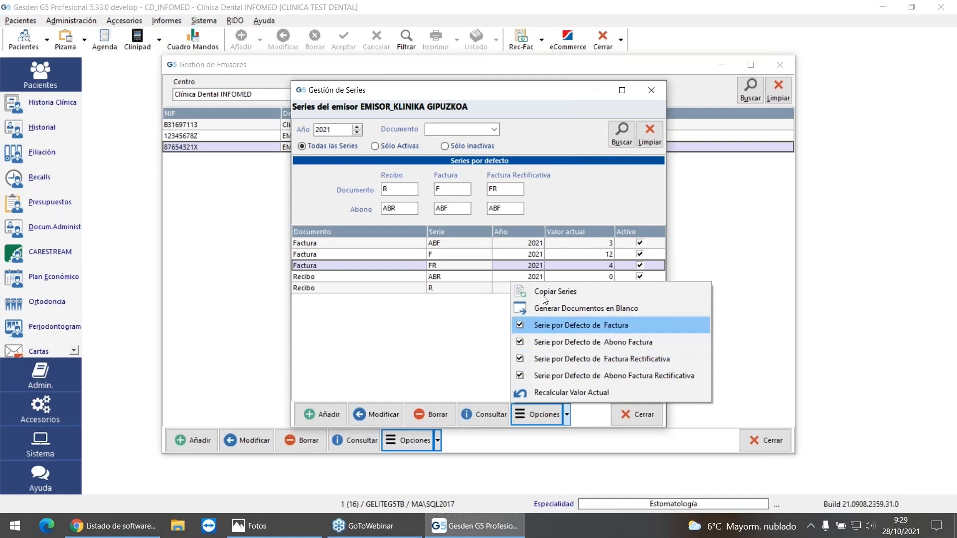
click(532, 200)
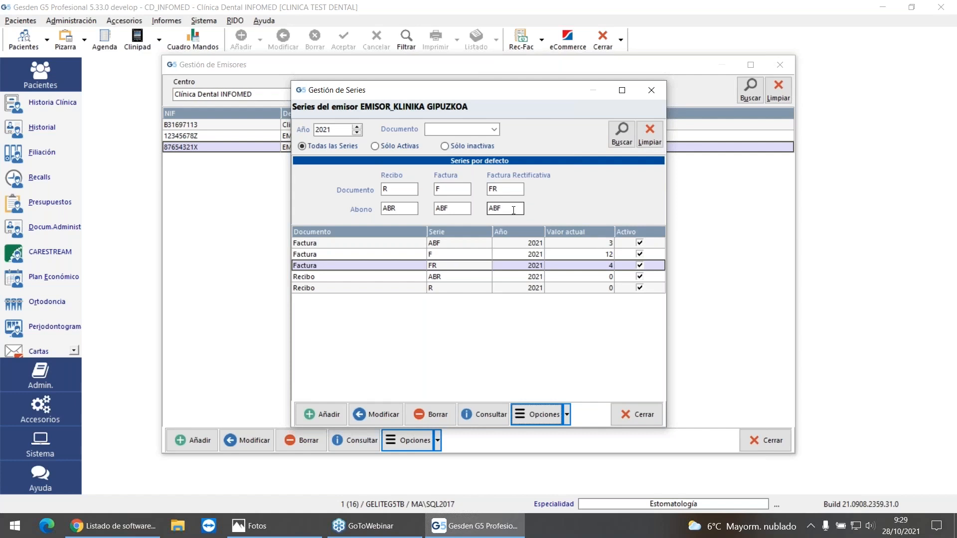
click(642, 415)
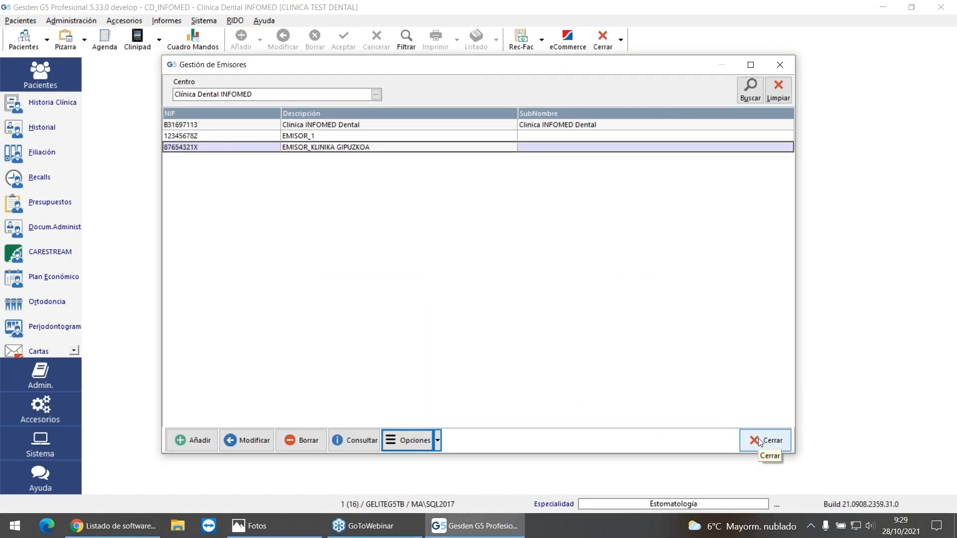
click(754, 438)
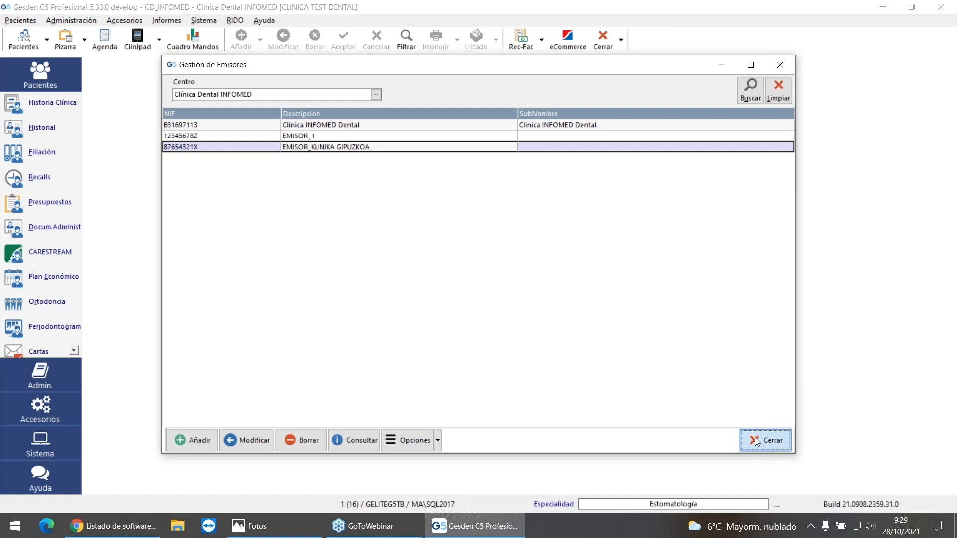
Step: Review the external connector codes of the issuer EMISOR_KLINIKA GIPUZKOA and close the connector list
click(204, 20)
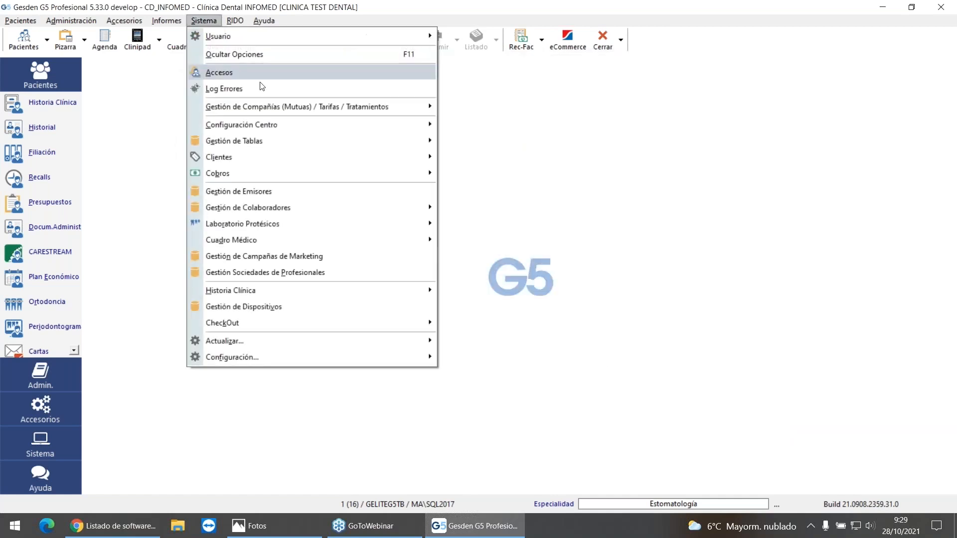
click(300, 193)
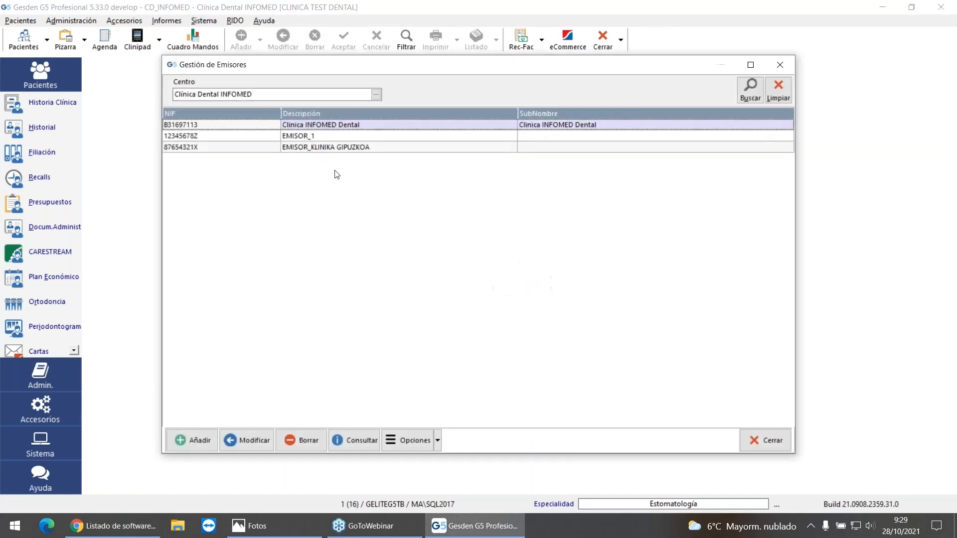
click(362, 150)
click(406, 439)
click(427, 480)
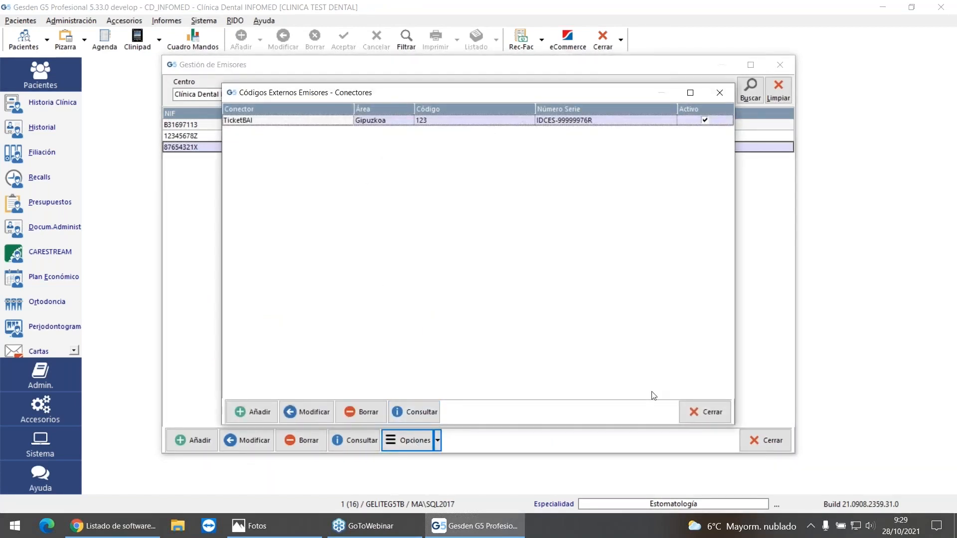
click(700, 411)
Step: Examine the 2021 series and default series of EMISOR_KLINIKA GIPUZKOA, and close the issuer management
click(414, 440)
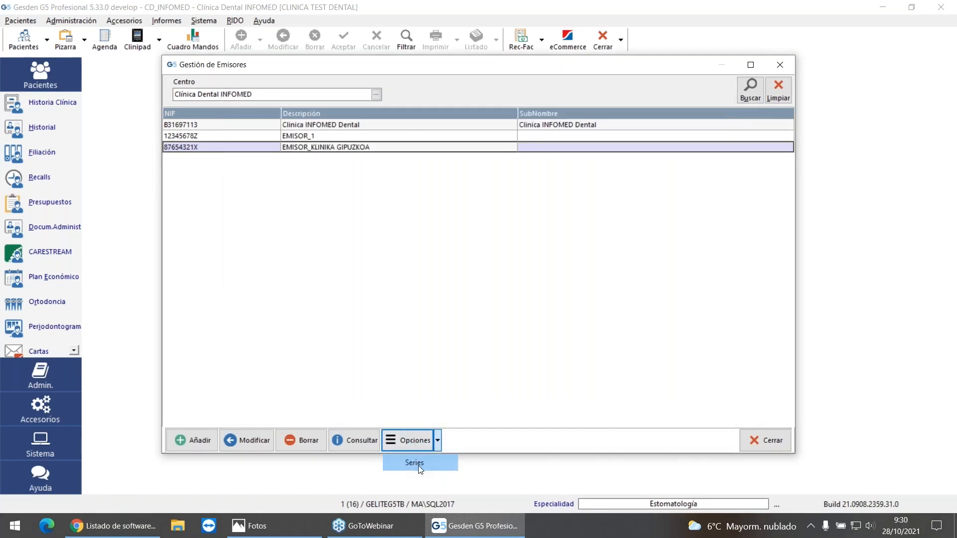
click(418, 463)
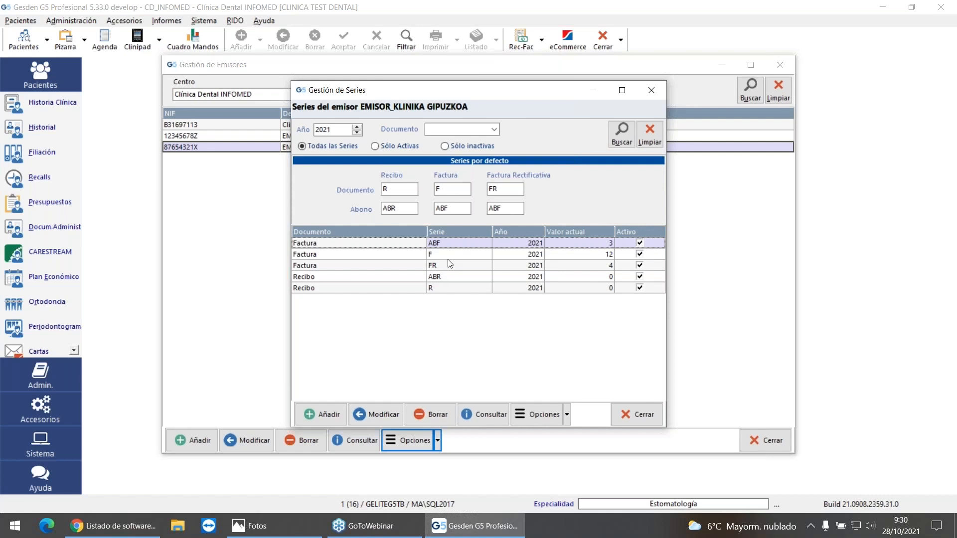
click(637, 414)
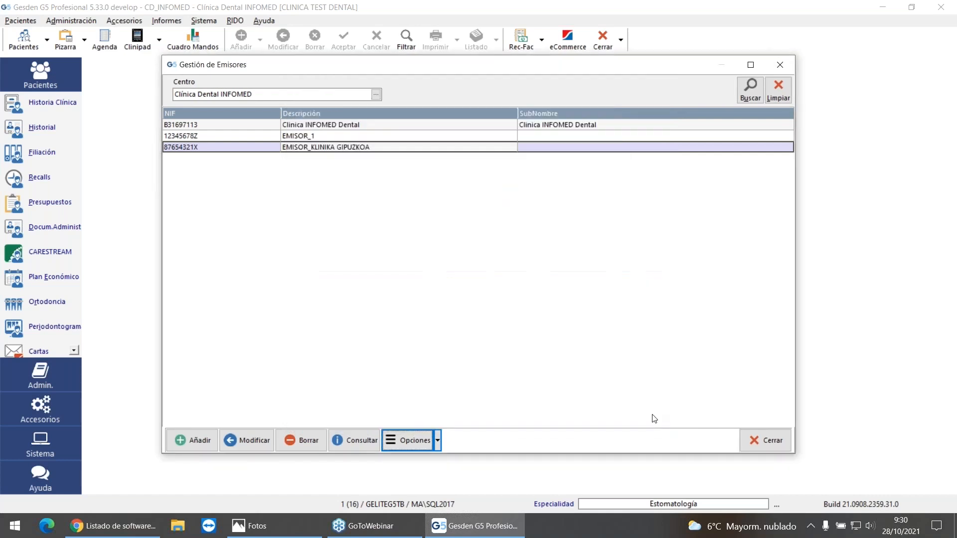
click(765, 441)
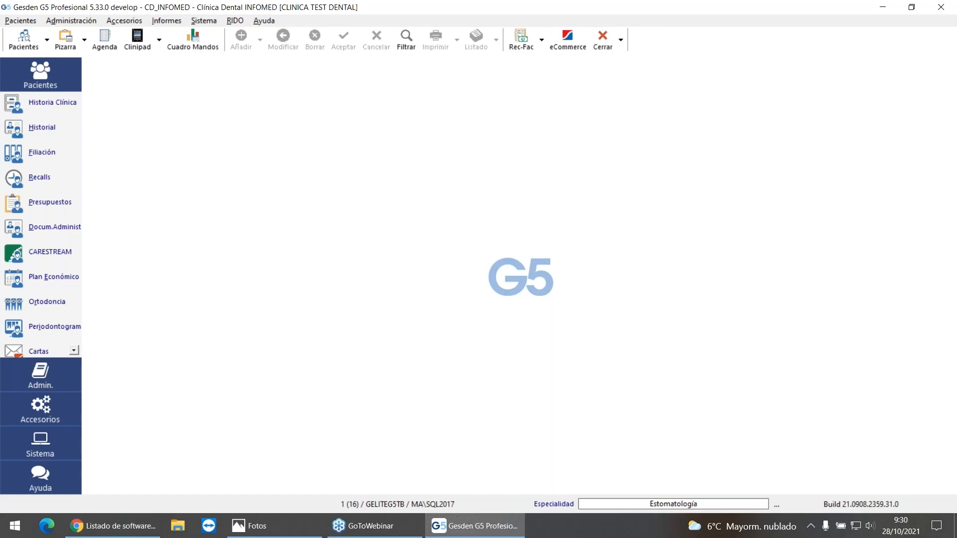
Step: Search for the patient by surname, activate the matching record and open the patient's medical history
click(24, 38)
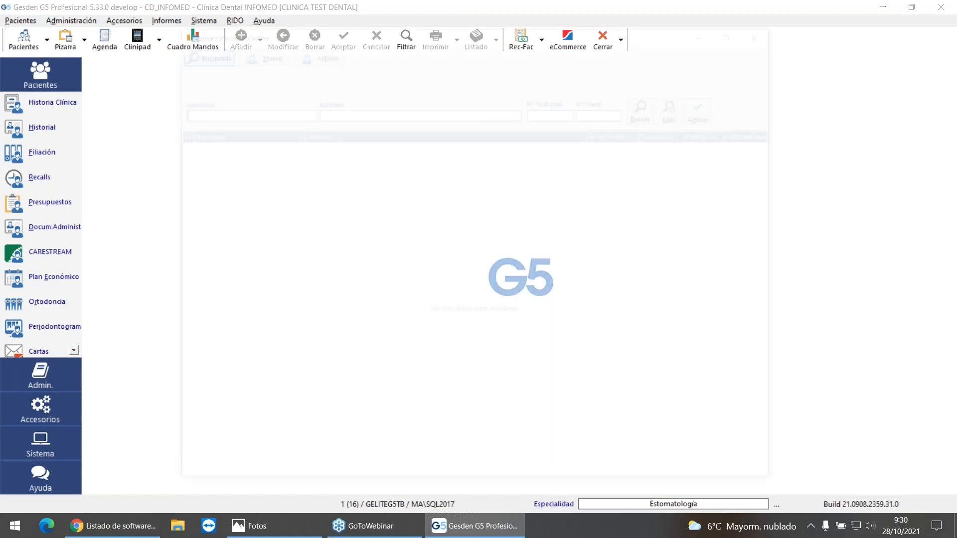
text(LOPEZ)
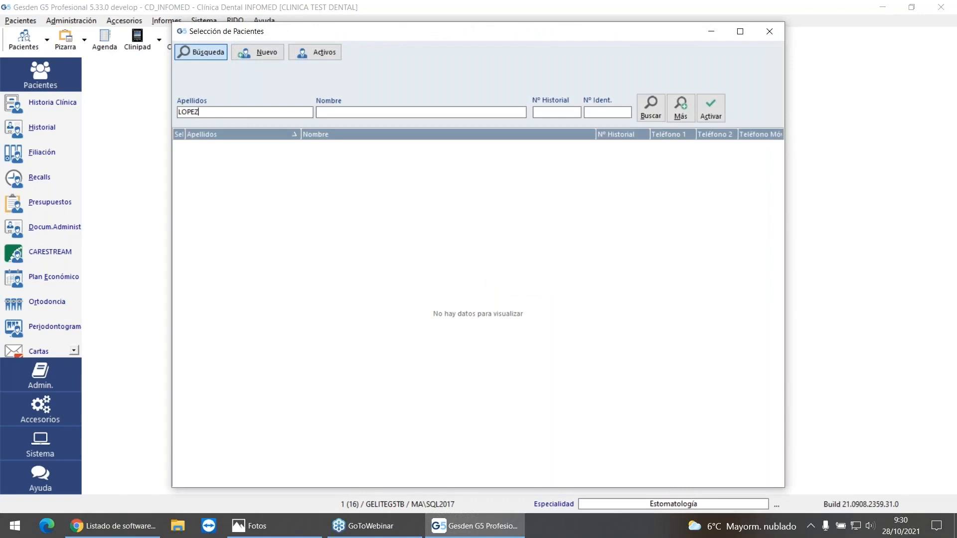
click(649, 108)
double_click(310, 170)
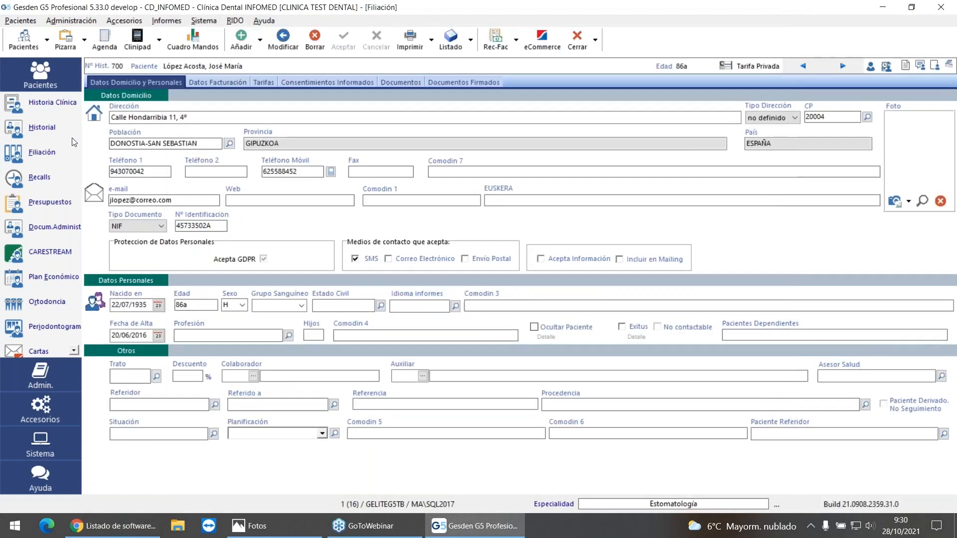
click(22, 129)
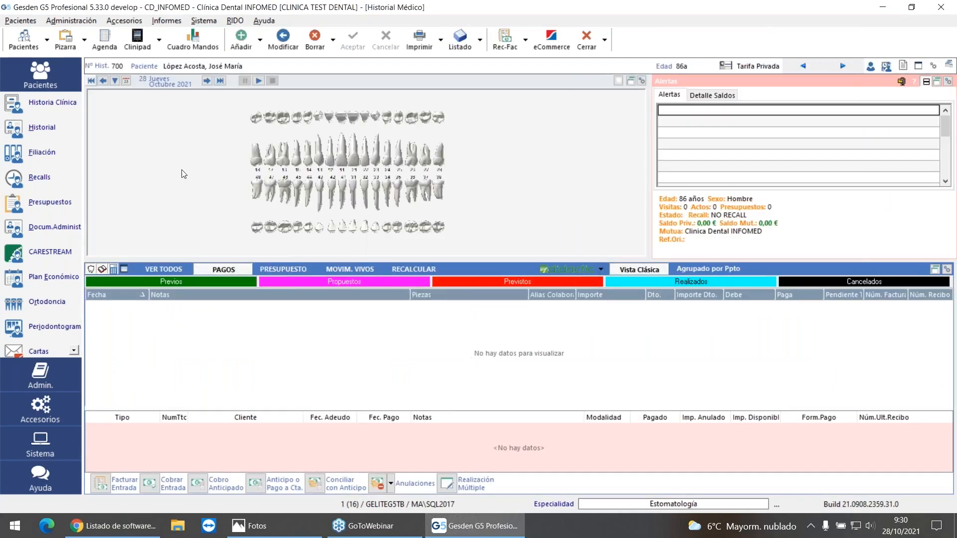
Step: Add the completed surgery treatment EXOSIMP - Exodoncia simple on tooth 34 from the private tariff to the patient's history
click(240, 38)
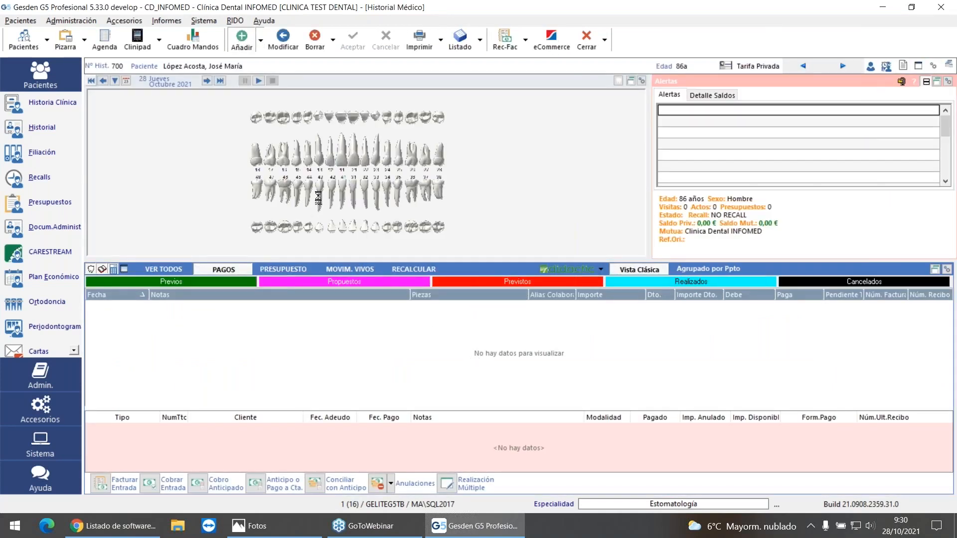
click(294, 203)
mouse_move(372, 223)
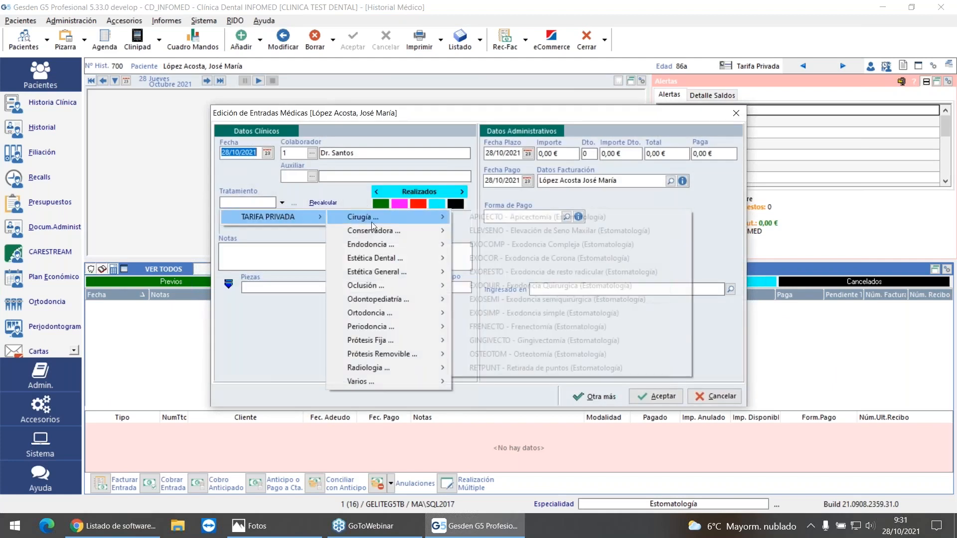
click(543, 313)
click(314, 287)
text(34)
key(Tab)
click(642, 400)
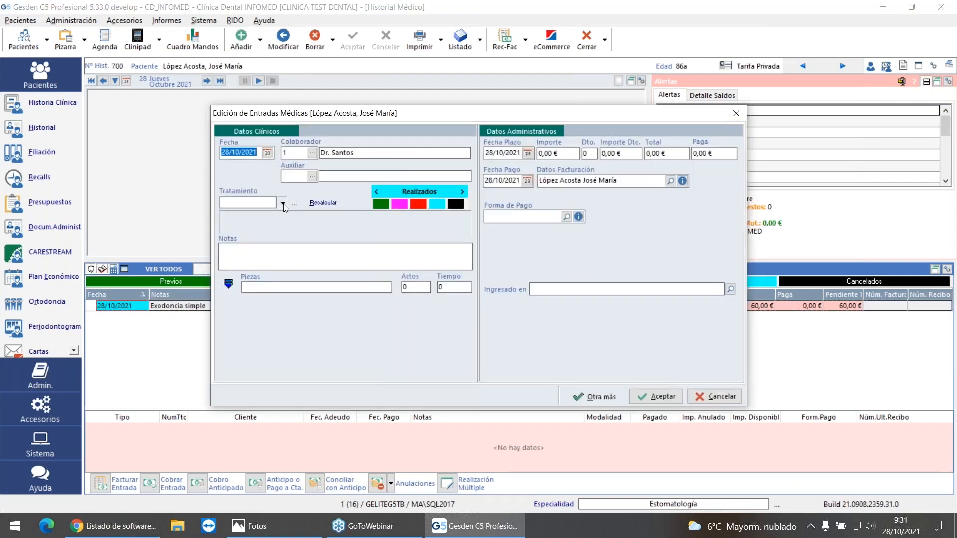
Step: Add the completed treatment HIGIENE - Higiene Dental from the Conservadora group of the private tariff
click(283, 205)
mouse_move(278, 219)
mouse_move(405, 229)
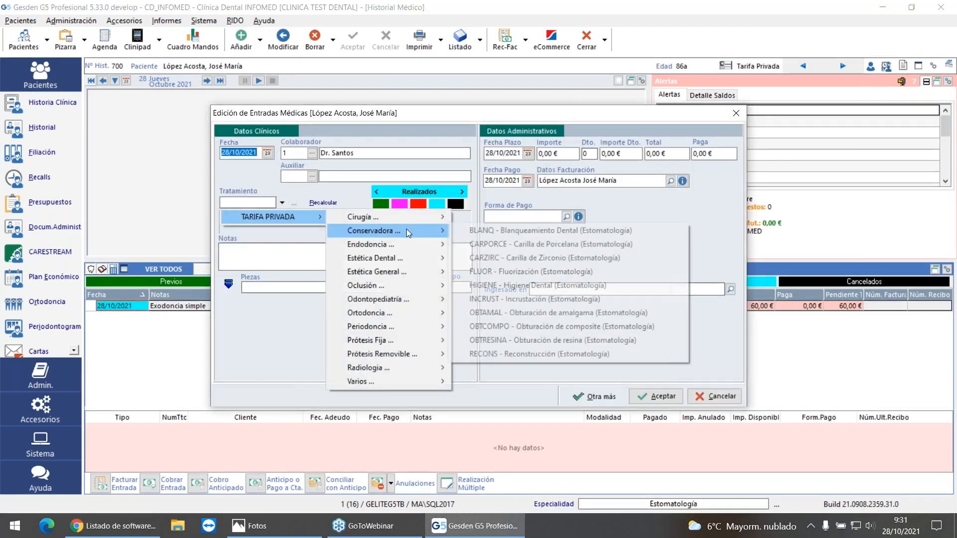
click(569, 283)
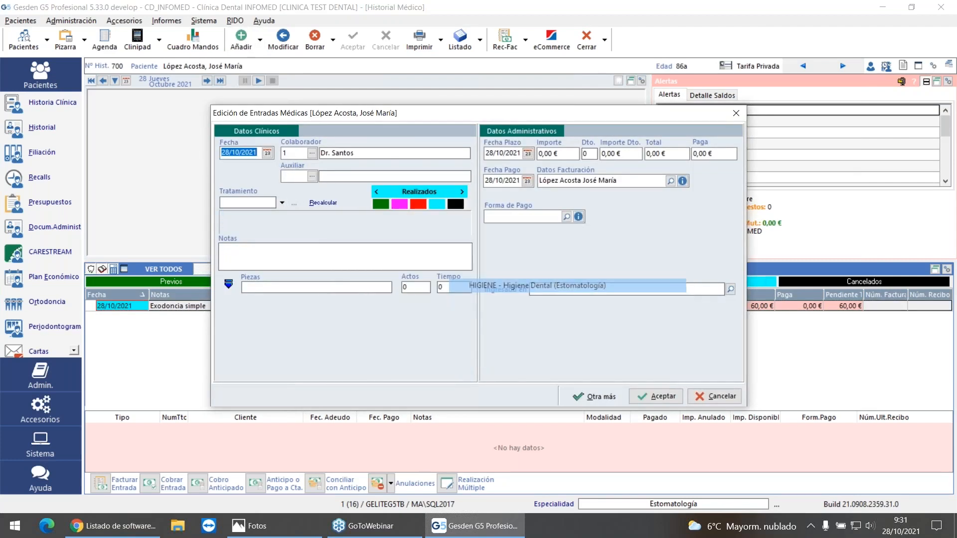
click(652, 396)
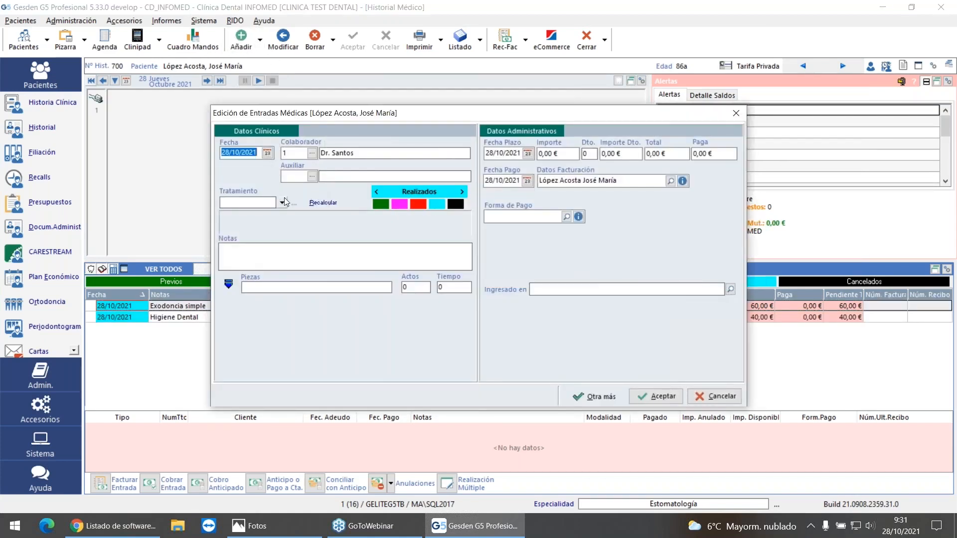
Step: Add the completed treatment CARPORCE - Carilla de Porcelana on teeth 11 and 21 from the Conservadora group
click(282, 202)
mouse_move(289, 217)
mouse_move(372, 234)
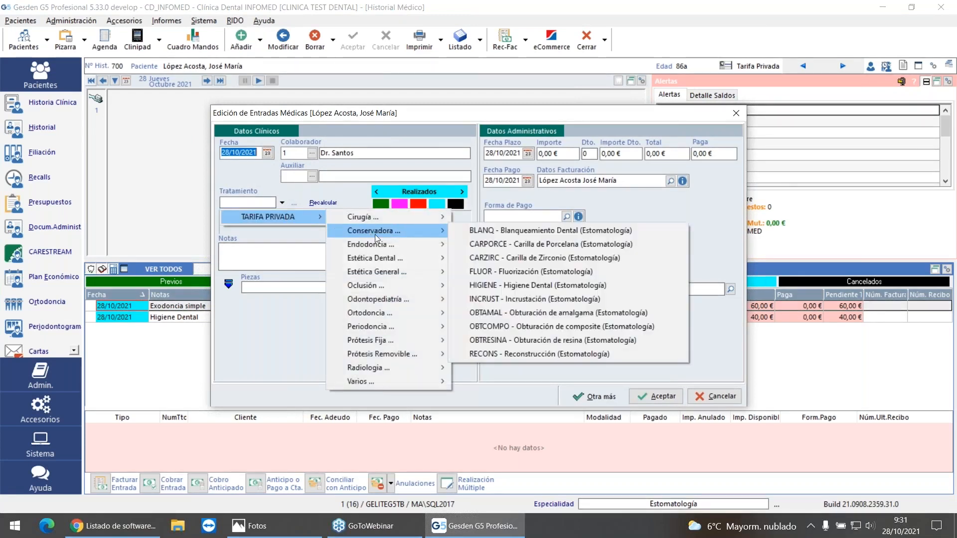
click(546, 244)
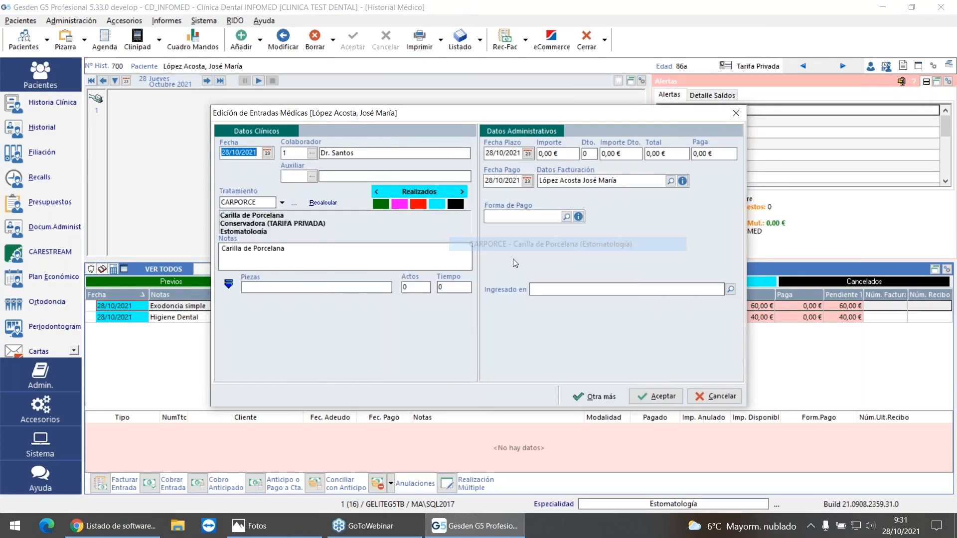
click(228, 283)
click(339, 376)
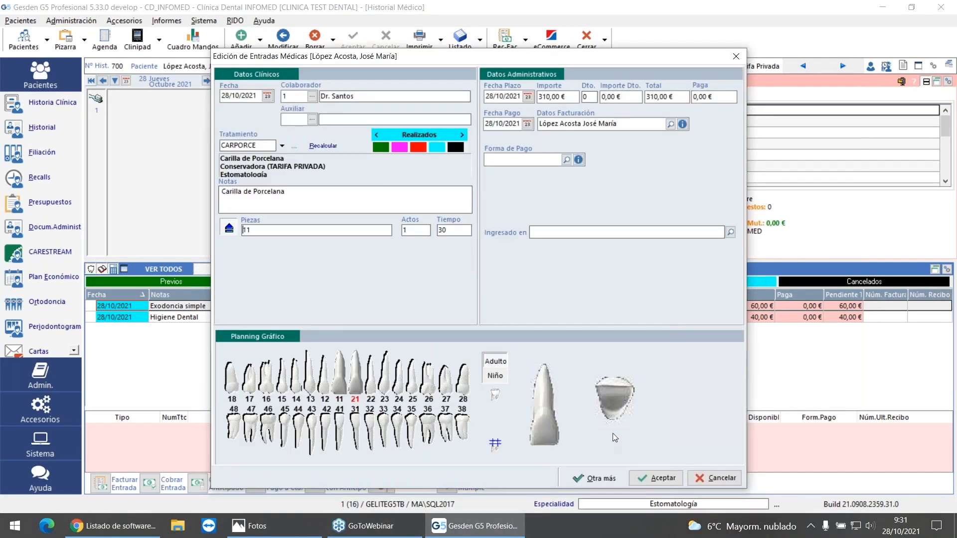
click(656, 478)
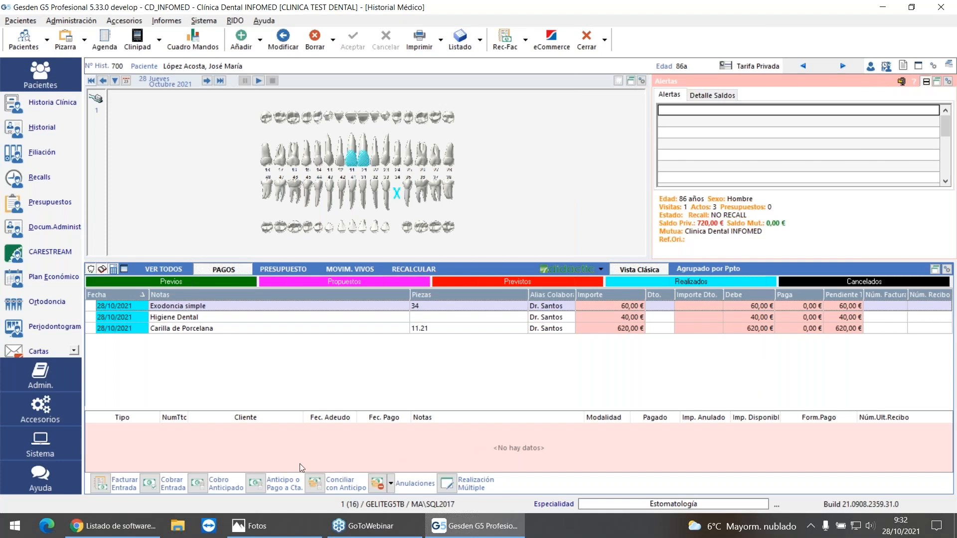
Step: Collect full payment for all three pending treatments with the payment method C Tarjeta de Crédito
click(157, 484)
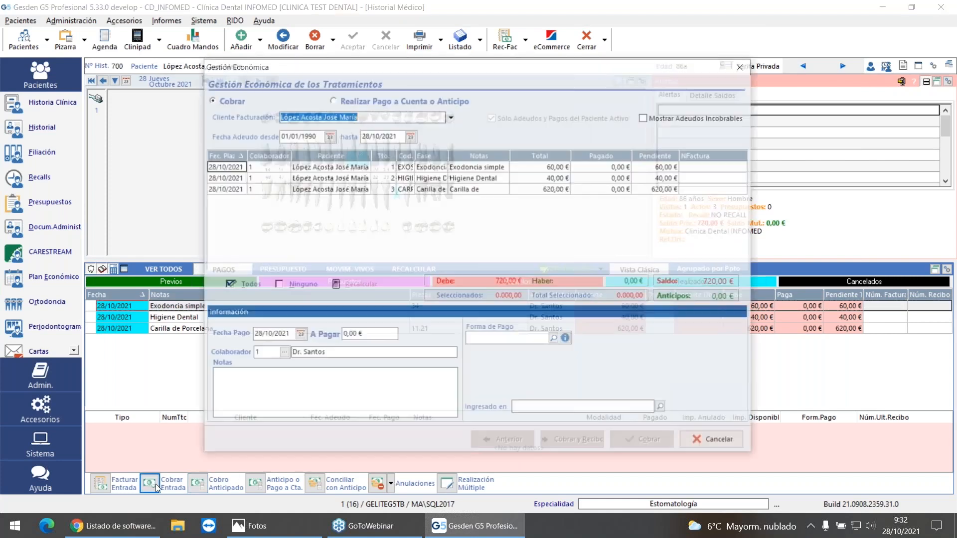
click(463, 168)
click(474, 179)
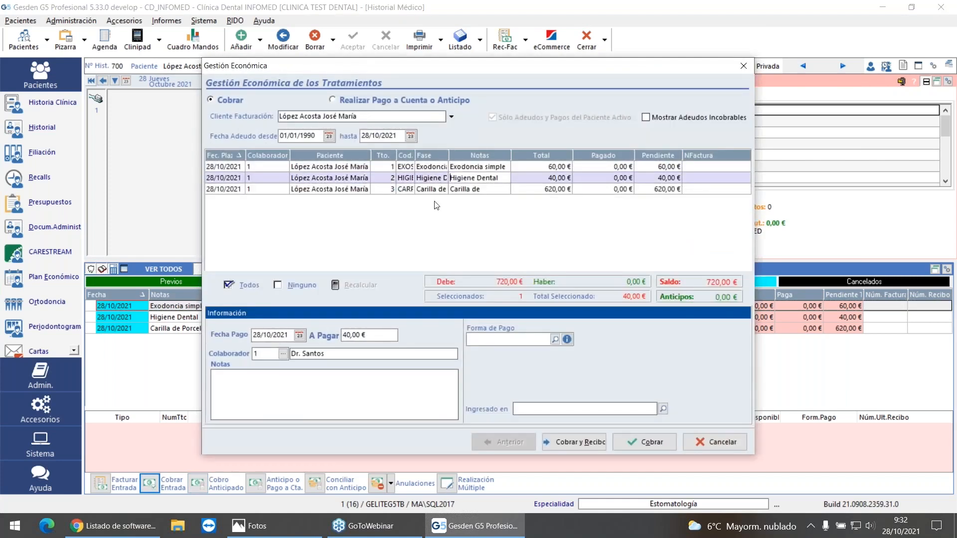
click(244, 284)
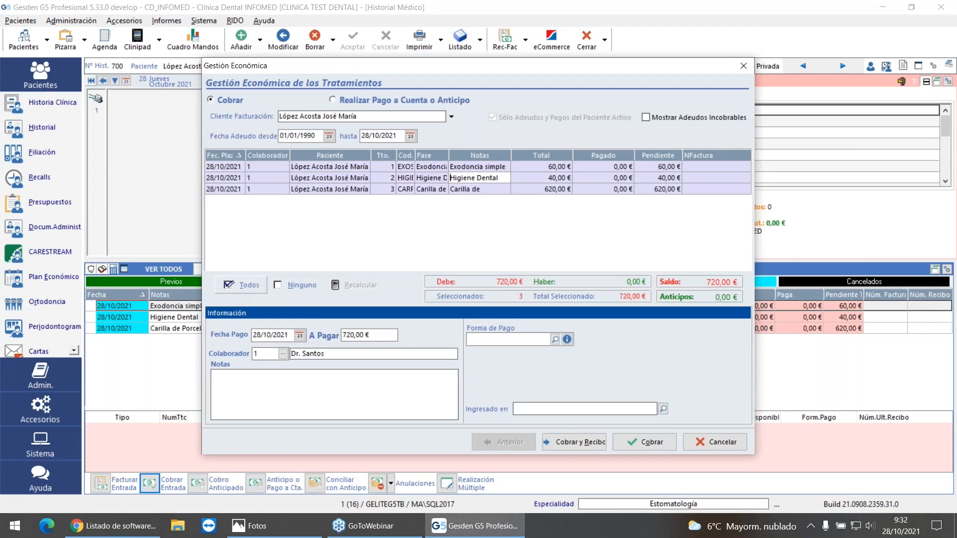
click(556, 340)
click(454, 138)
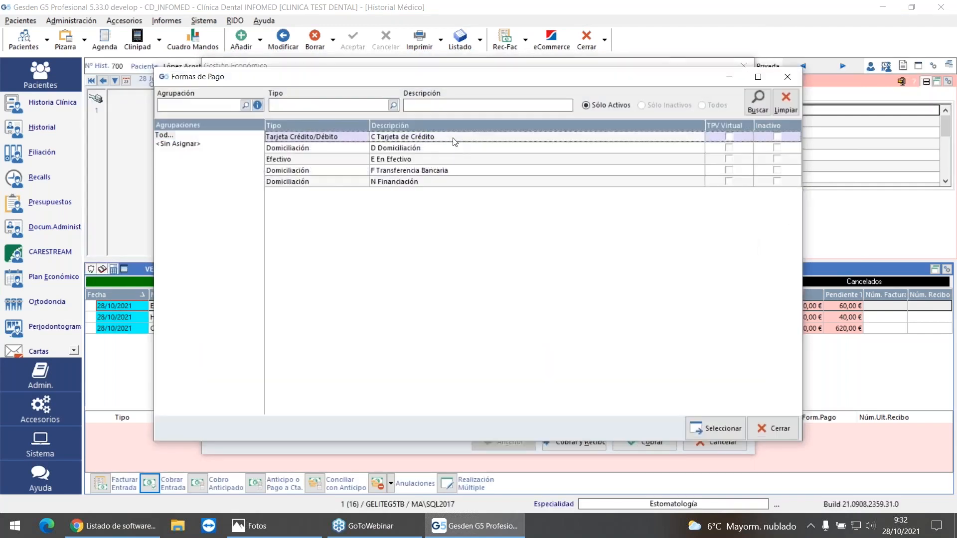
click(716, 429)
click(648, 434)
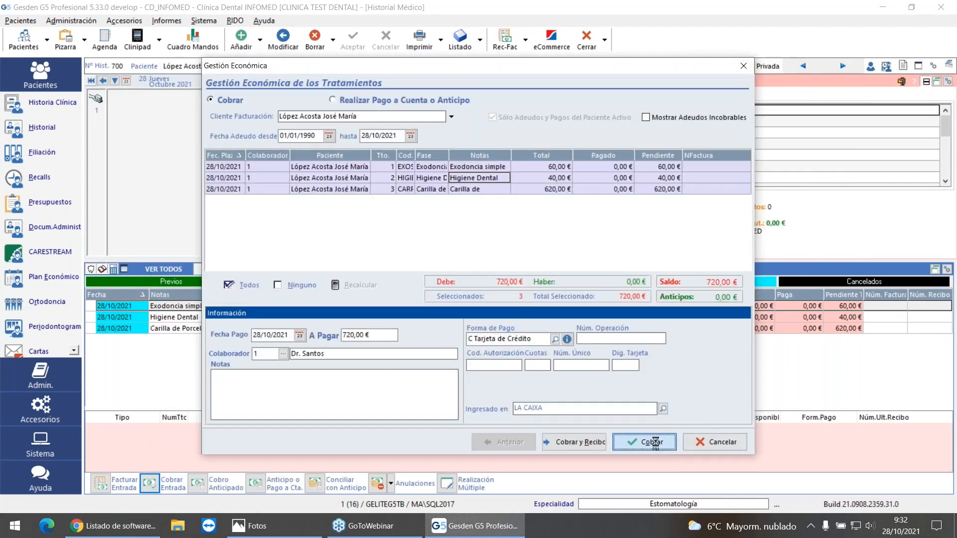
click(780, 343)
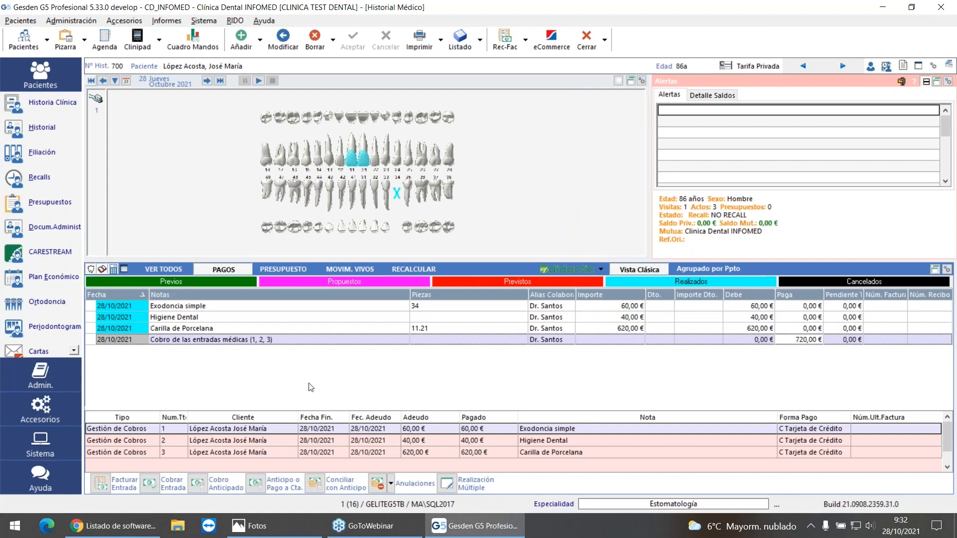
Step: Compare the entries available for a Factura and for a Recibo in a new administrative document, and leave without generating it
click(13, 230)
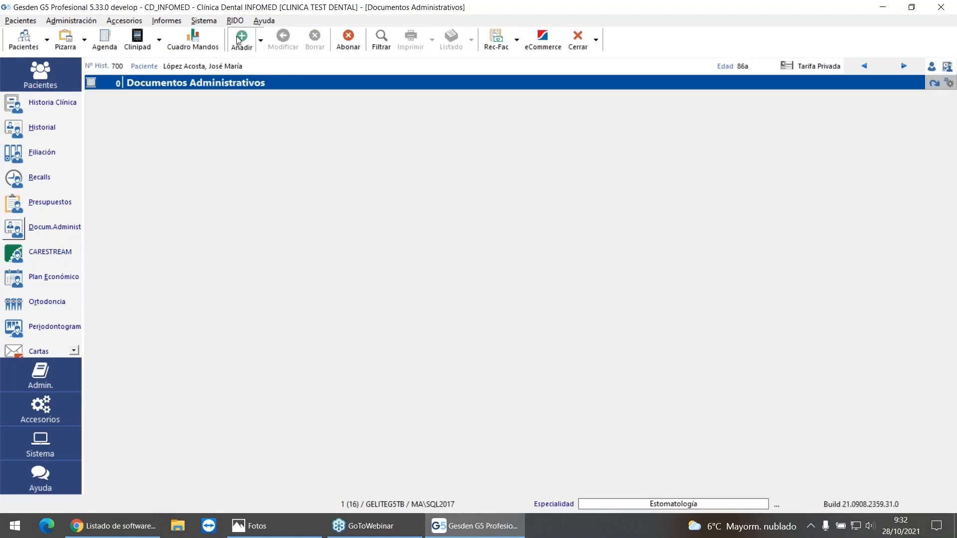
click(239, 38)
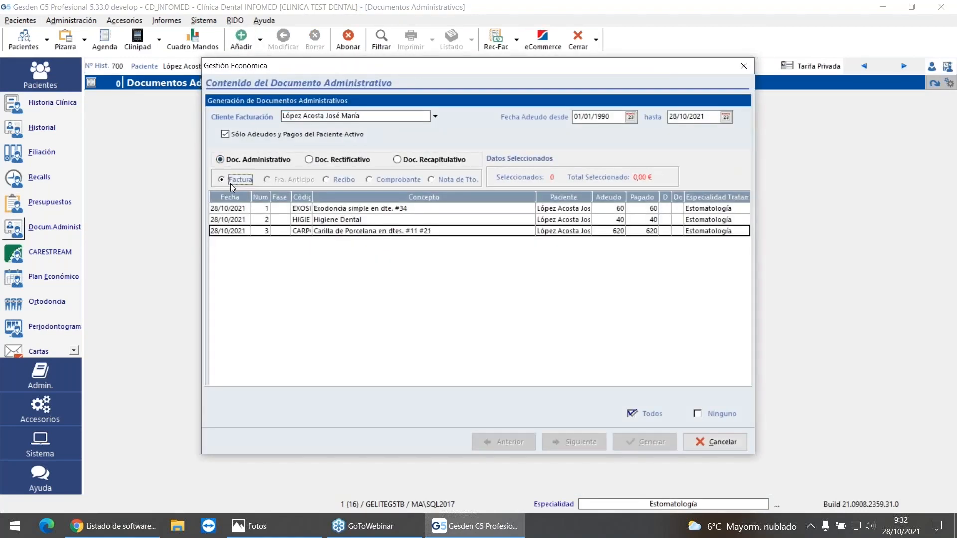
click(342, 180)
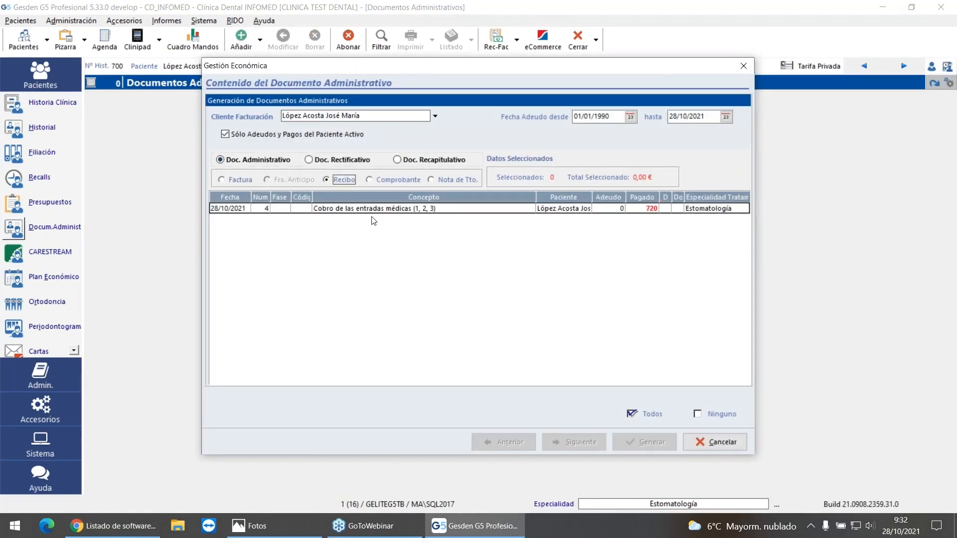
click(222, 180)
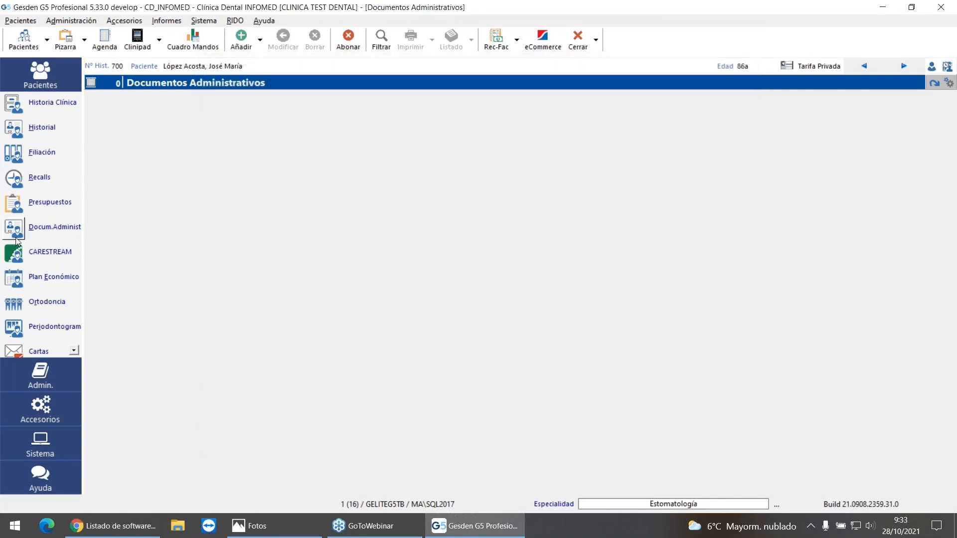
Step: Generate a fully detailed Factura for the Exodoncia simple entry from the patient's history, with issuer EMISOR_KLINIKA GIPUZKOA, series F, number 13
click(9, 131)
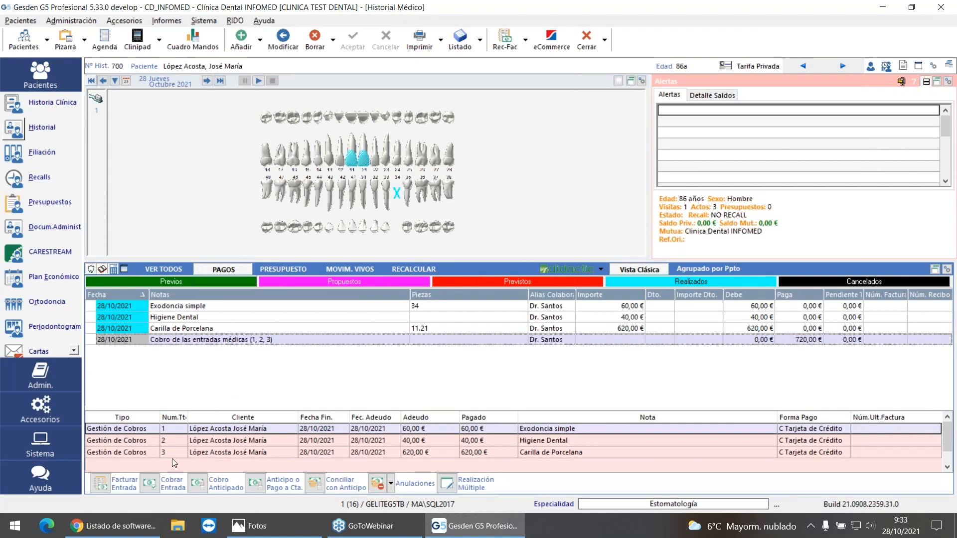
click(102, 483)
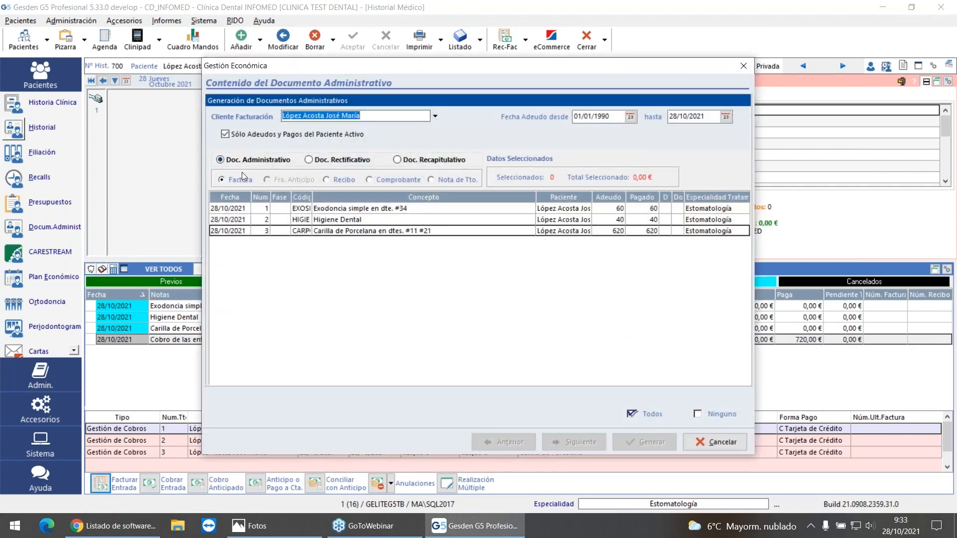
click(361, 210)
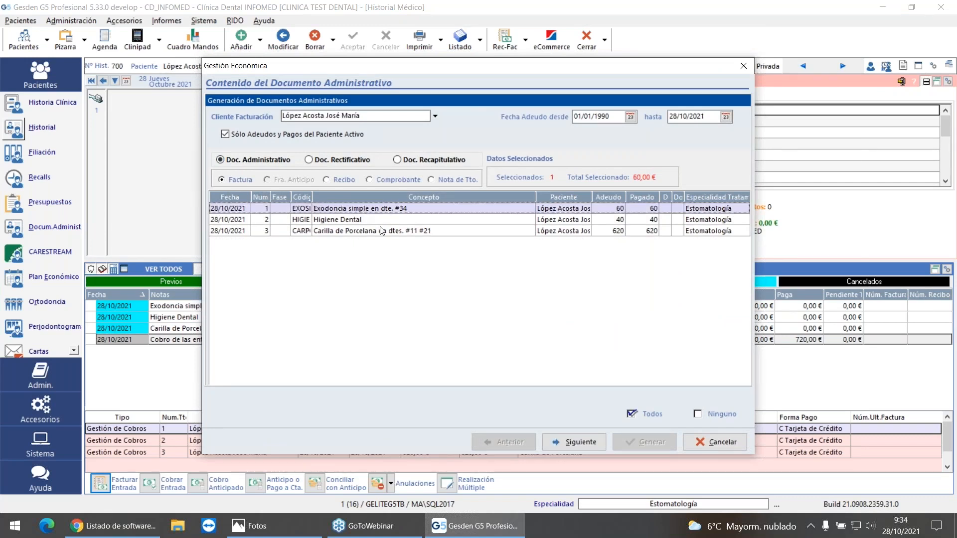
click(583, 443)
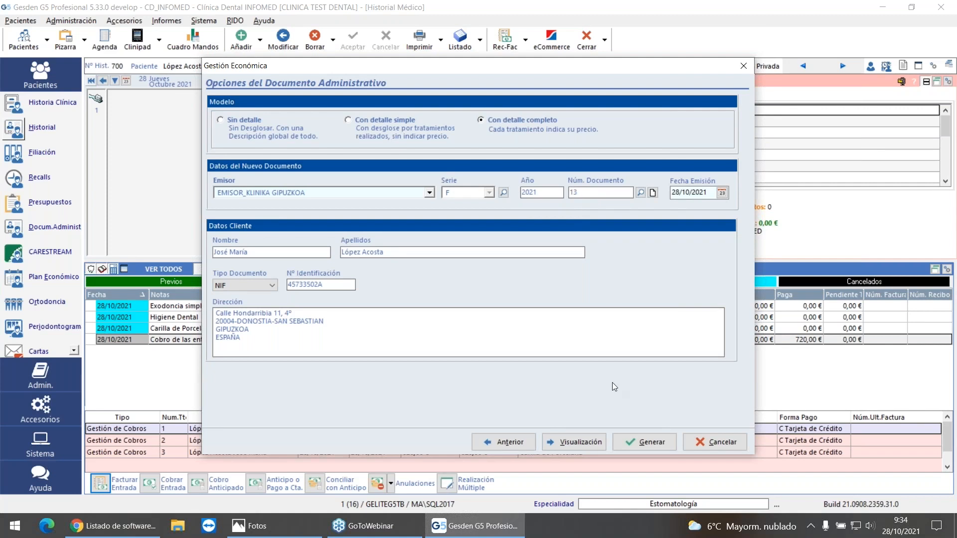
click(649, 441)
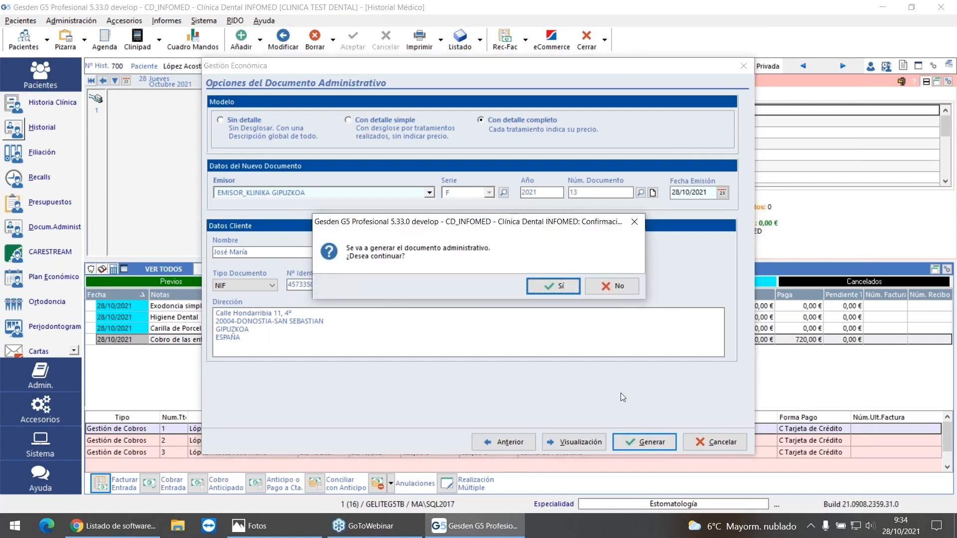
click(544, 287)
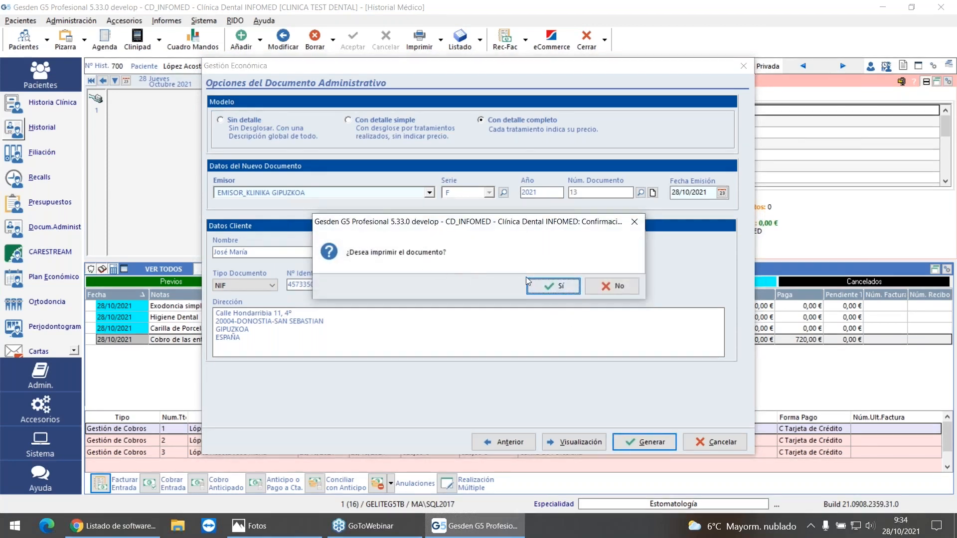
Step: Preview the printout of the new invoice down to its TicketBAI code and QR, and close the preview
click(552, 287)
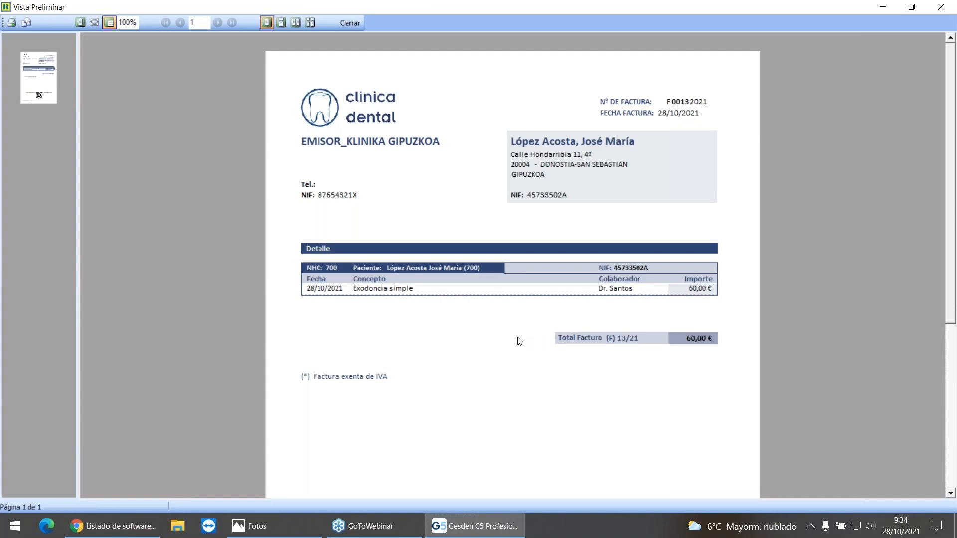
scroll(529, 335, down, 3)
scroll(507, 342, down, 1)
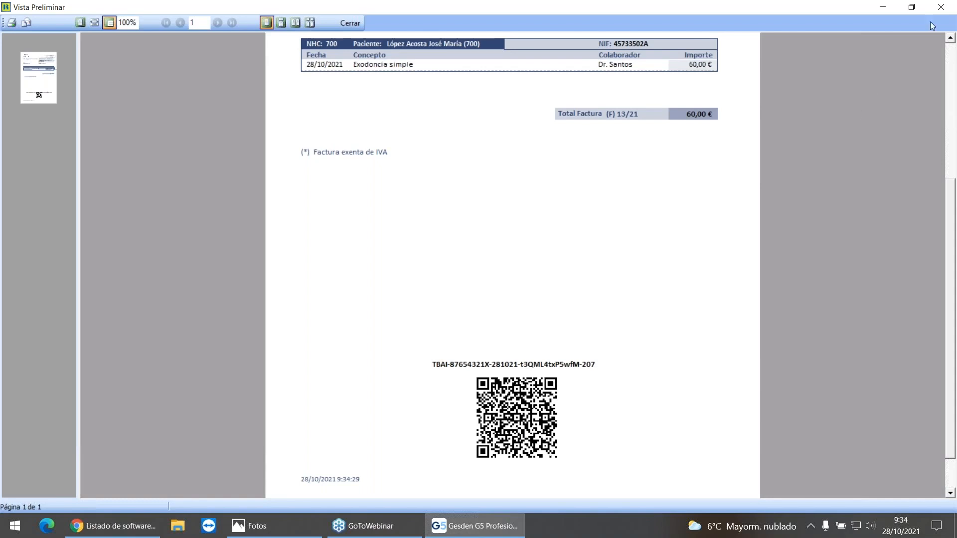
click(943, 8)
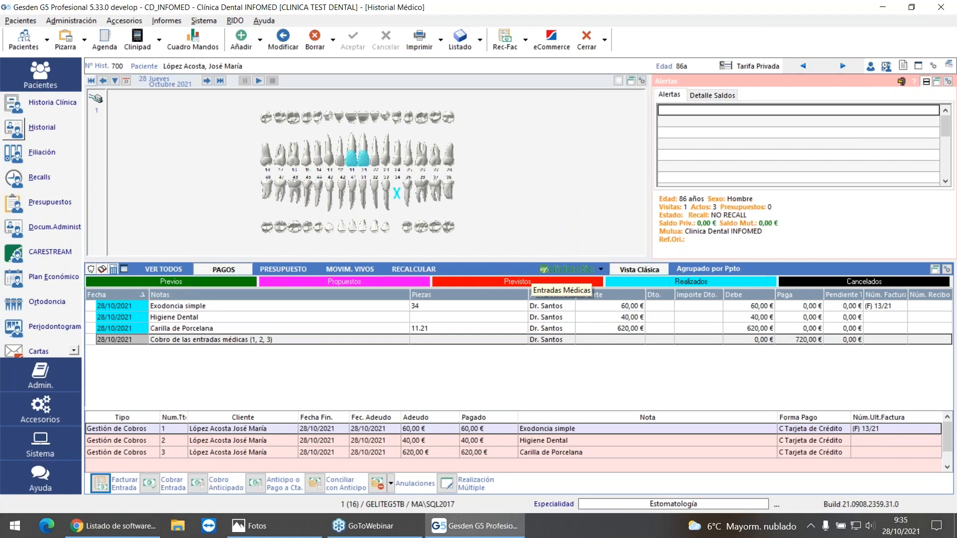
Step: View the TicketBAI information of the invoice from the patient's administrative documents, and close the invoice without changes
click(21, 228)
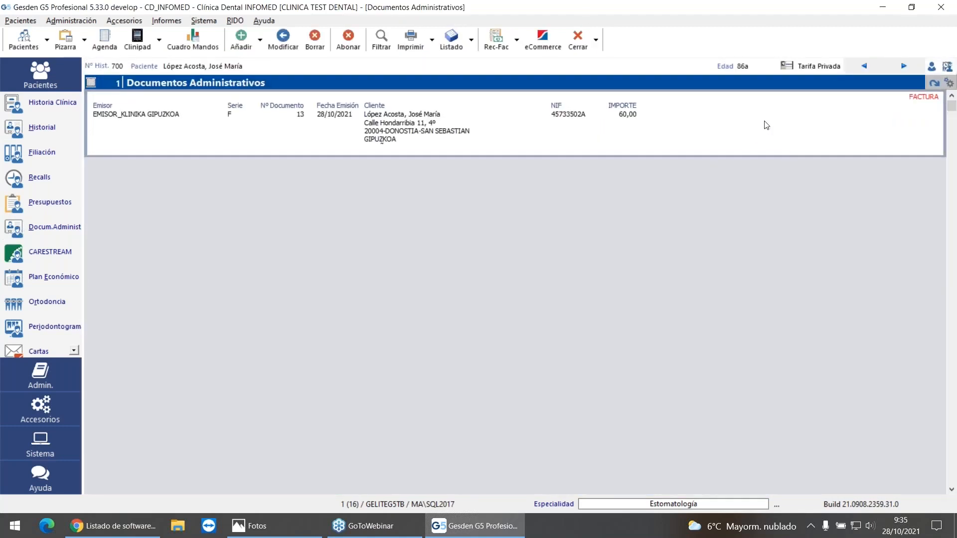
double_click(486, 130)
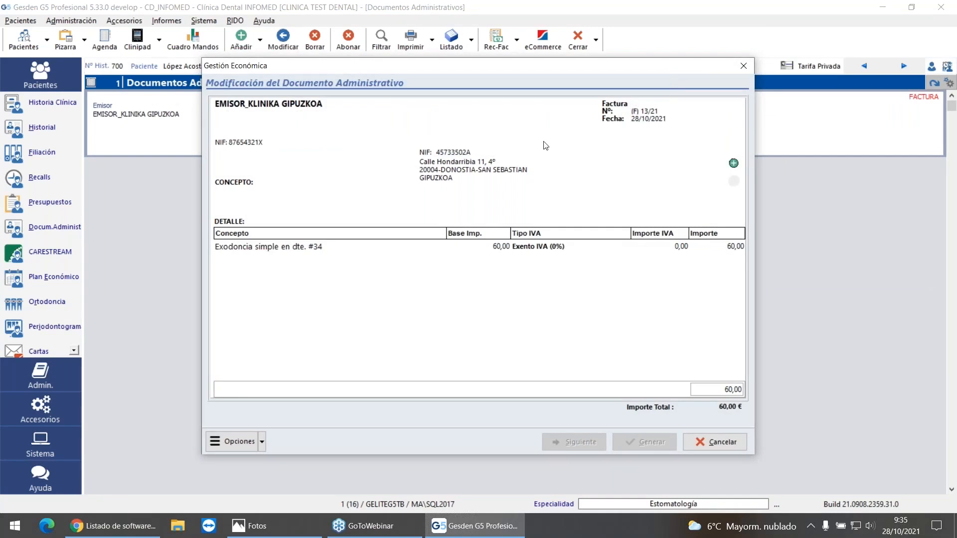
click(231, 442)
click(298, 461)
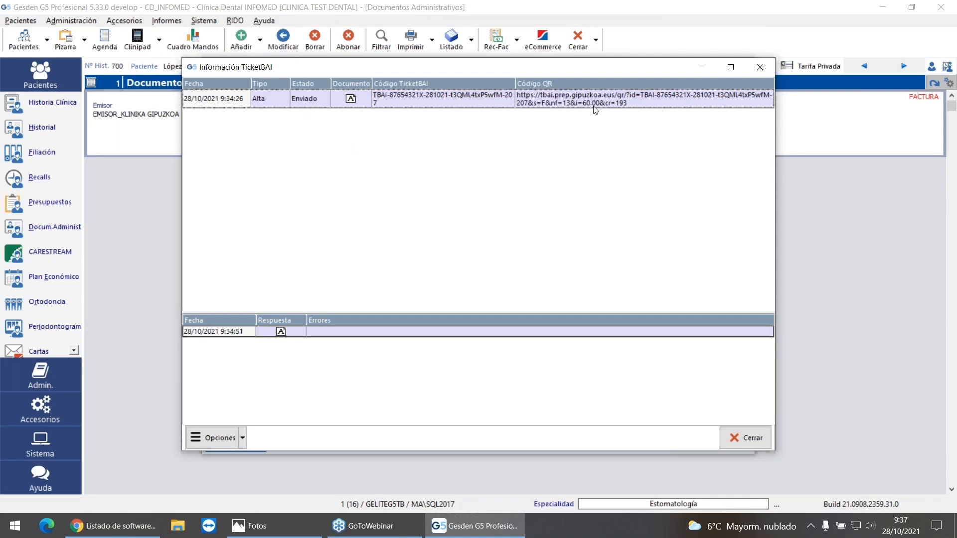
click(760, 67)
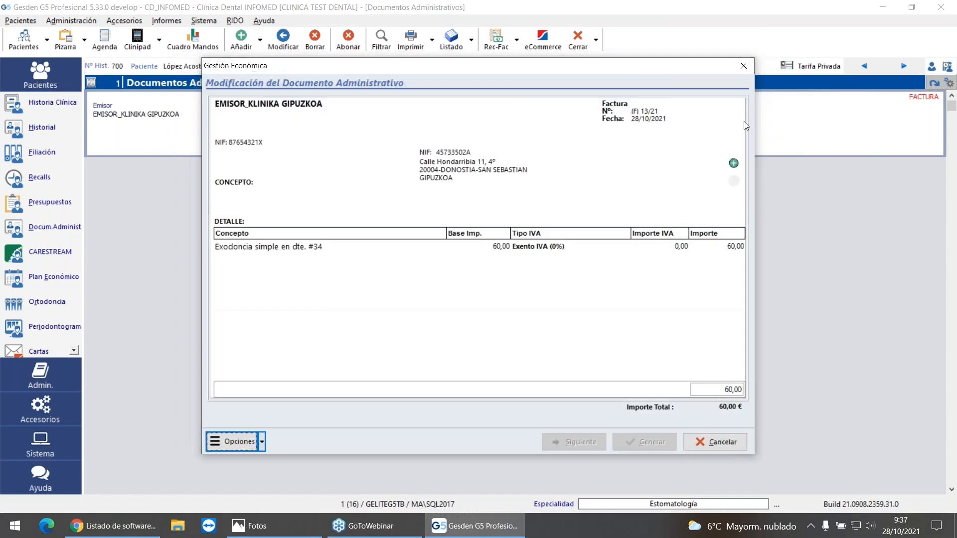
click(743, 65)
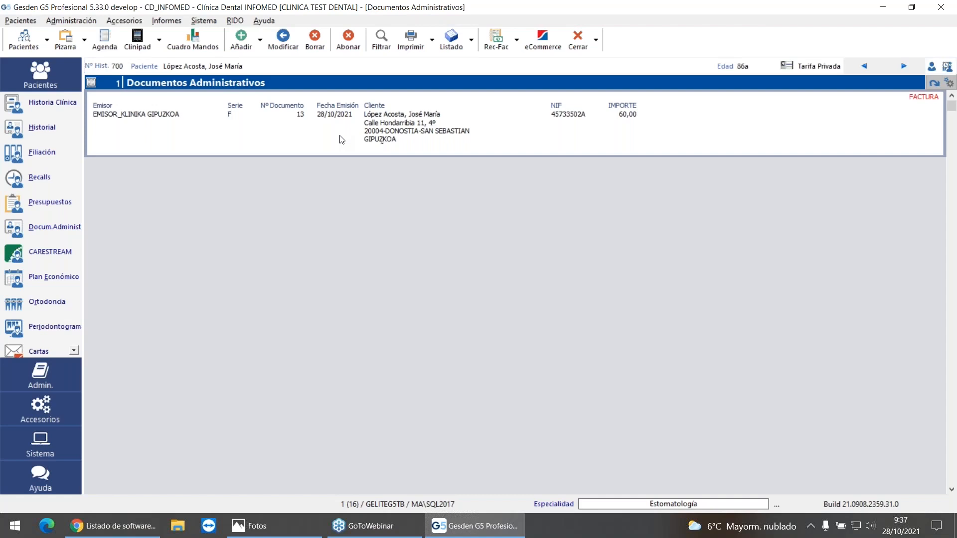
Step: Check the invoice number on the Exodoncia simple entry in the history, and inspect the invoice's print preview at full-page and page-width zoom
click(13, 130)
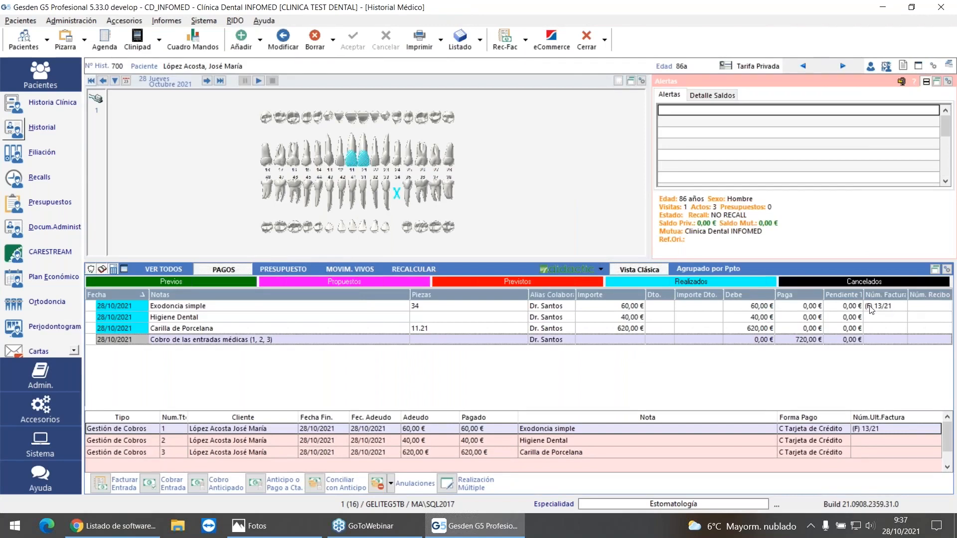
click(904, 307)
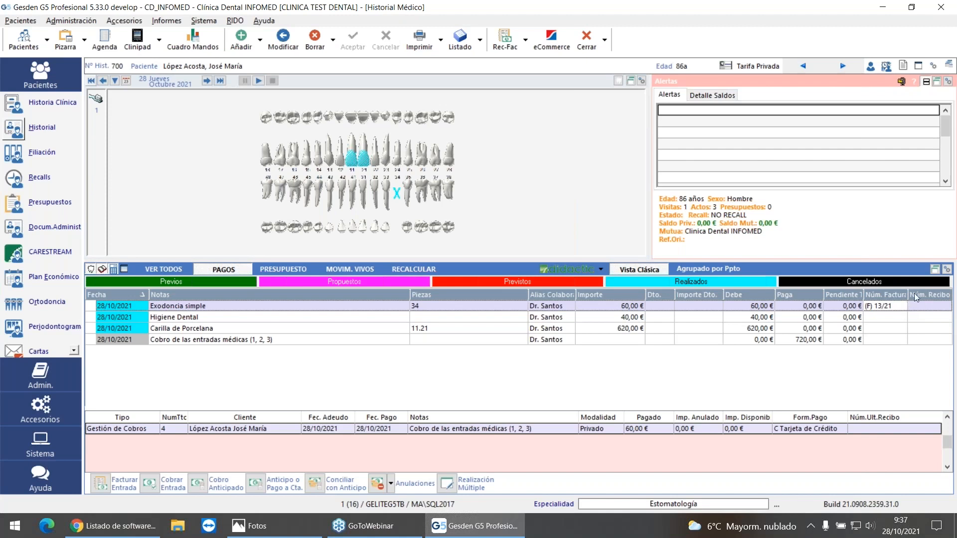
click(40, 228)
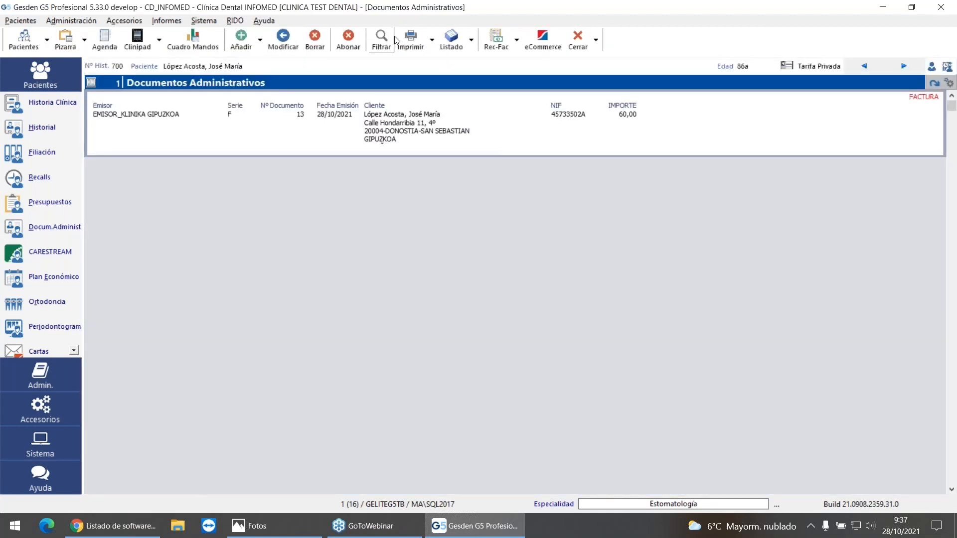
click(409, 39)
scroll(601, 241, down, 5)
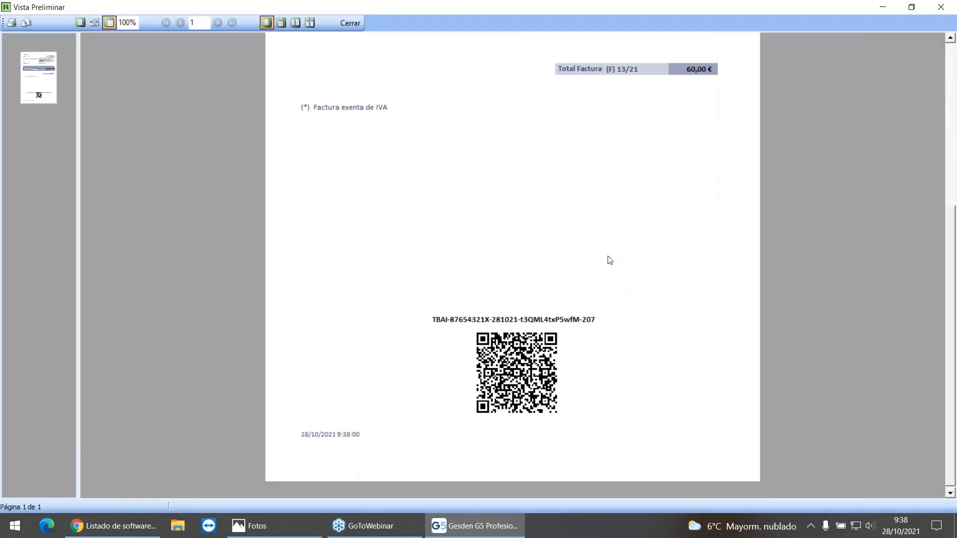
click(80, 23)
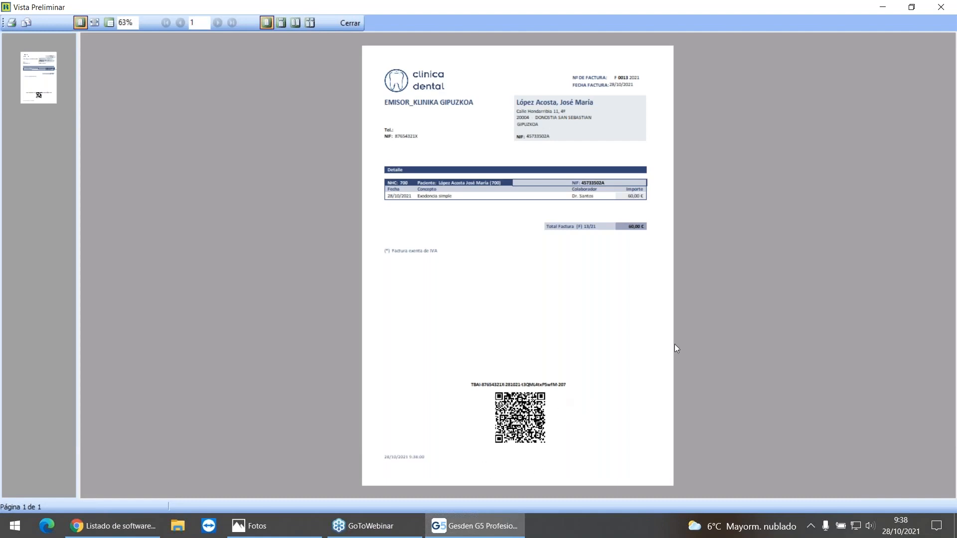
click(92, 23)
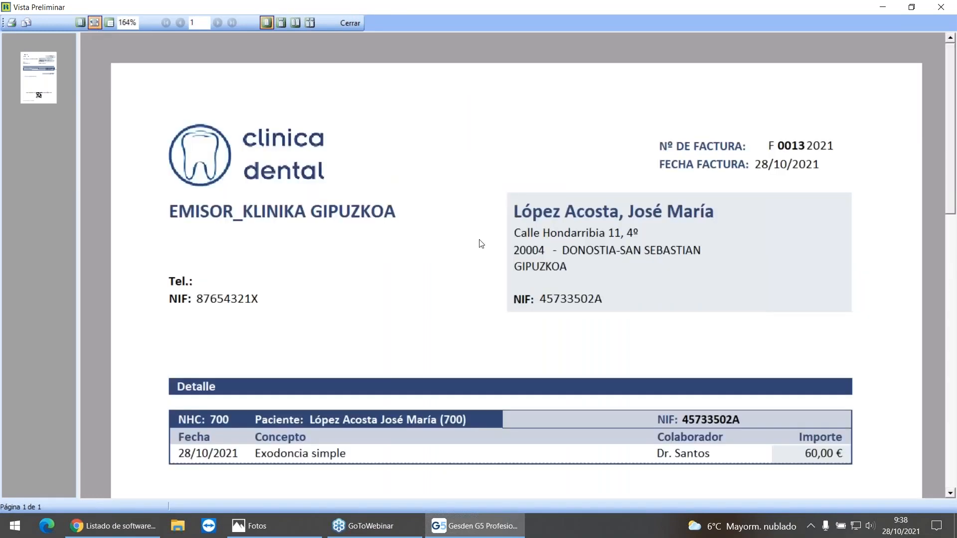
scroll(473, 255, down, 10)
scroll(507, 266, down, 5)
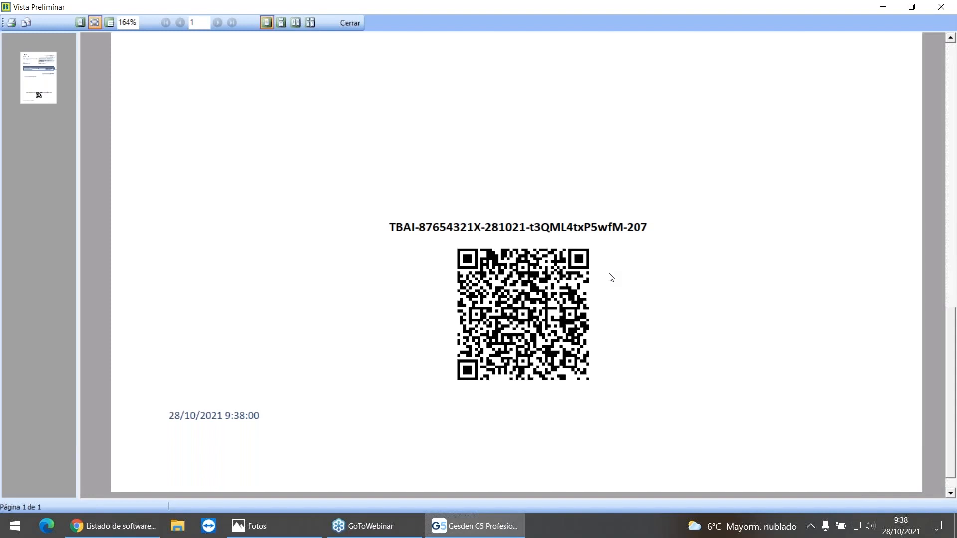
click(352, 23)
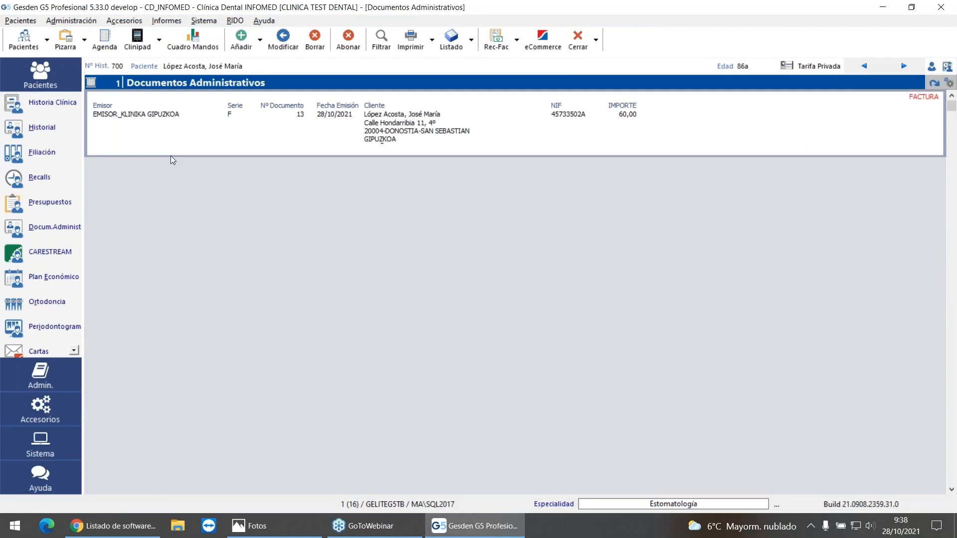
Step: Review the Control del NIF choices in the Filiación (1) configuration, keep Informar si el NIF es erróneo, and leave without saving
click(205, 20)
mouse_move(247, 357)
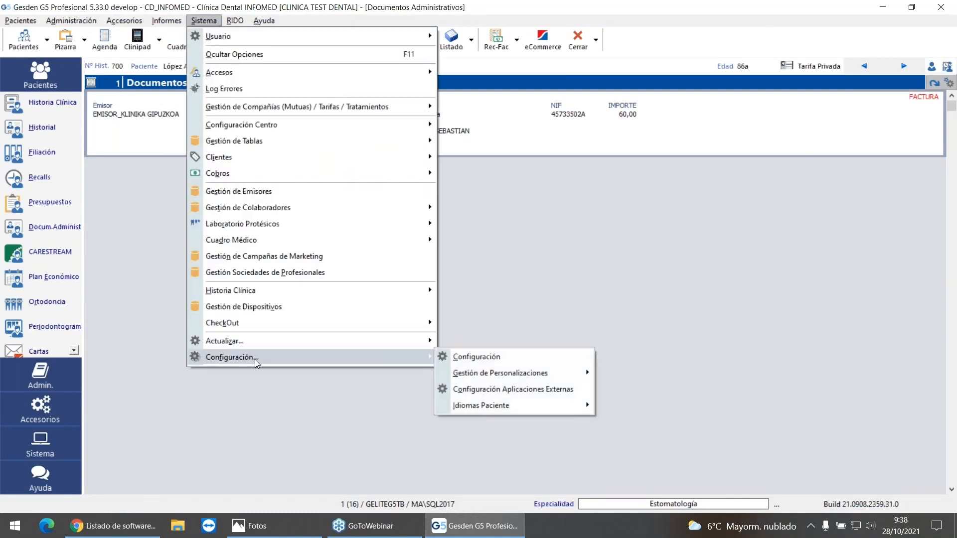
click(517, 358)
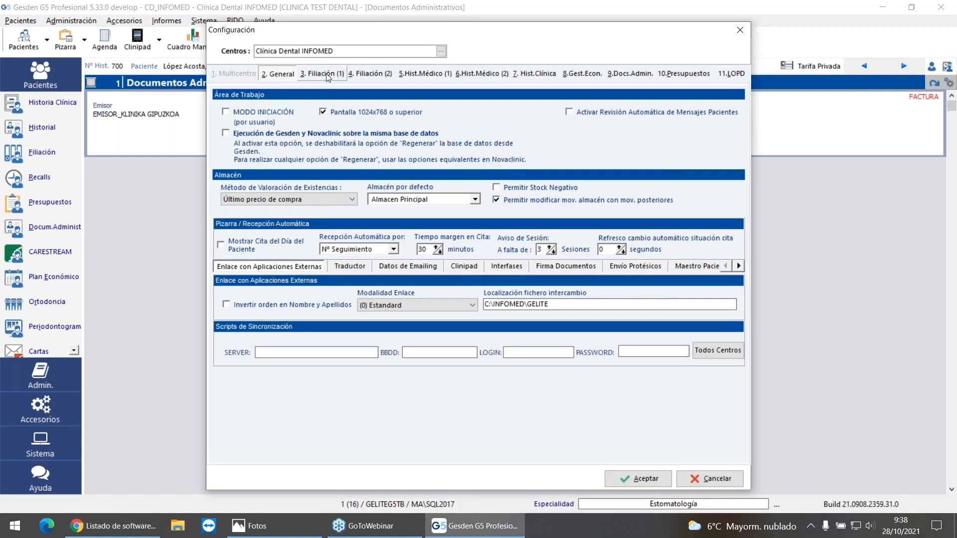
click(327, 75)
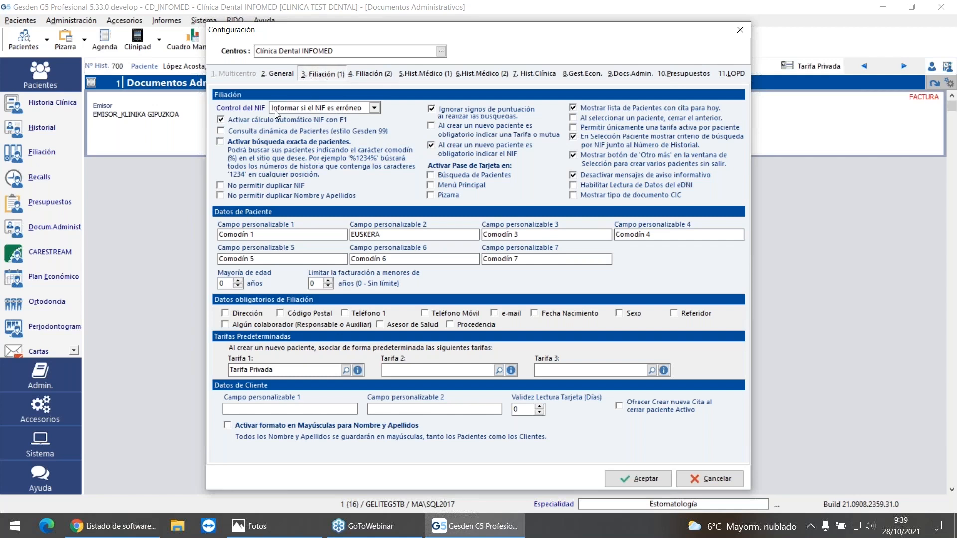
click(374, 109)
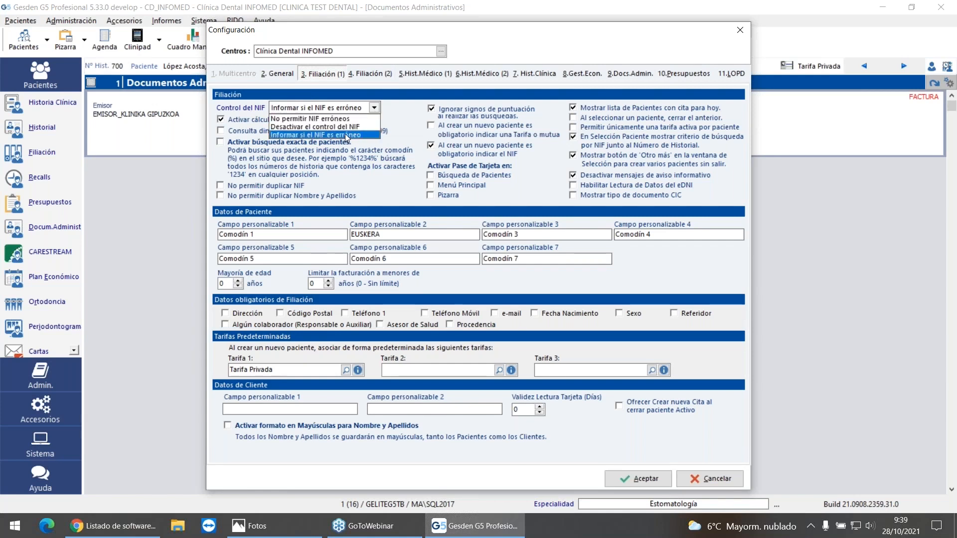
click(346, 134)
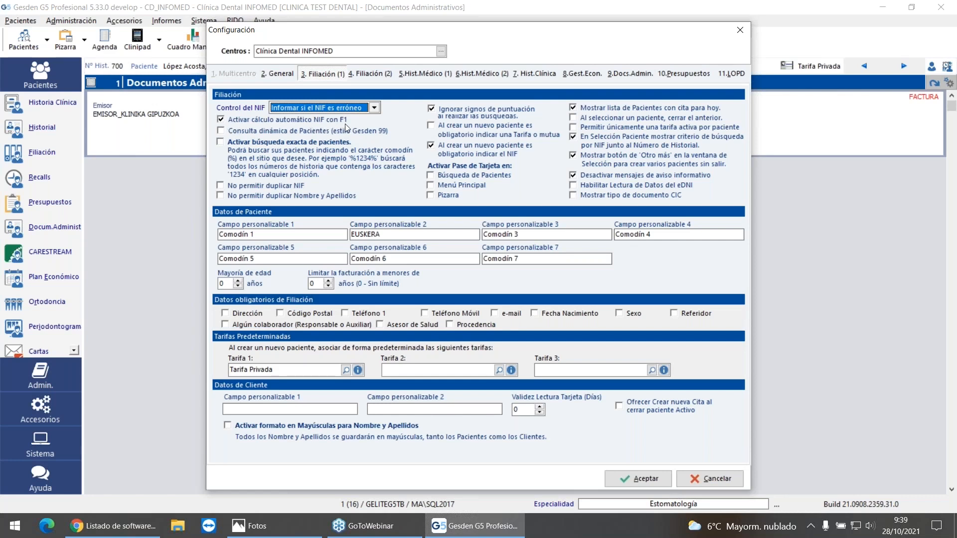
mouse_move(345, 124)
click(740, 31)
Step: Try to create a new patient with a placeholder name and surname and an incomplete NIF
click(27, 45)
click(268, 55)
text(AAAAA)
key(Tab)
text(AAAAAAAAAAAA)
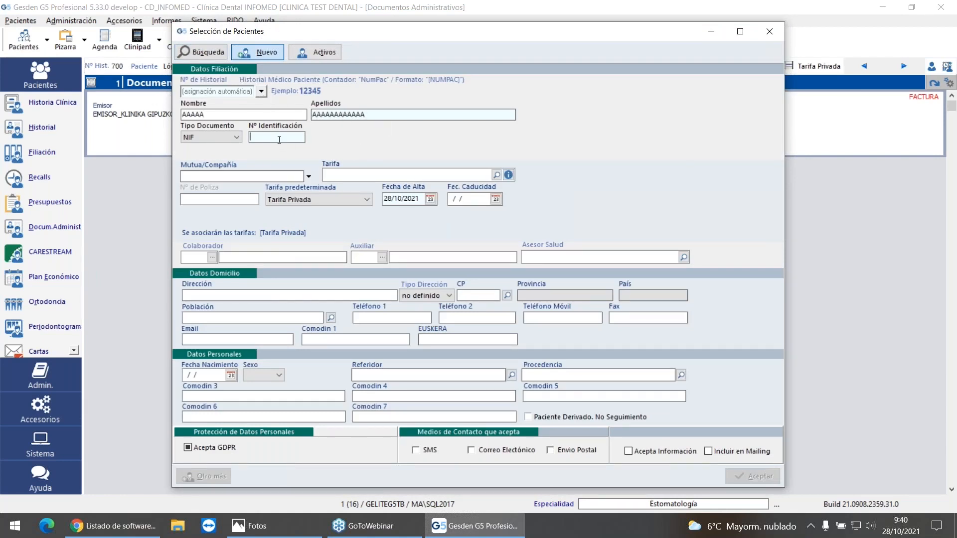
text(3333)
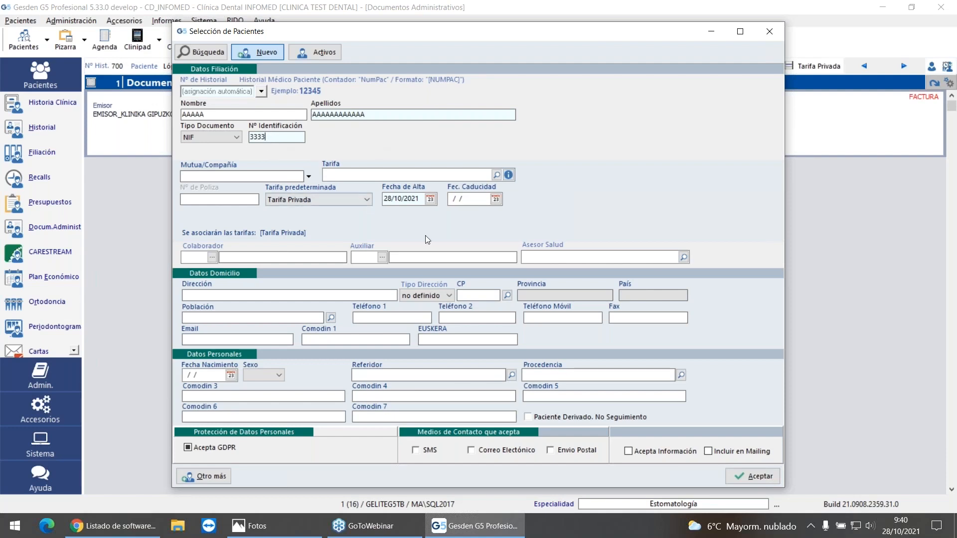
click(760, 480)
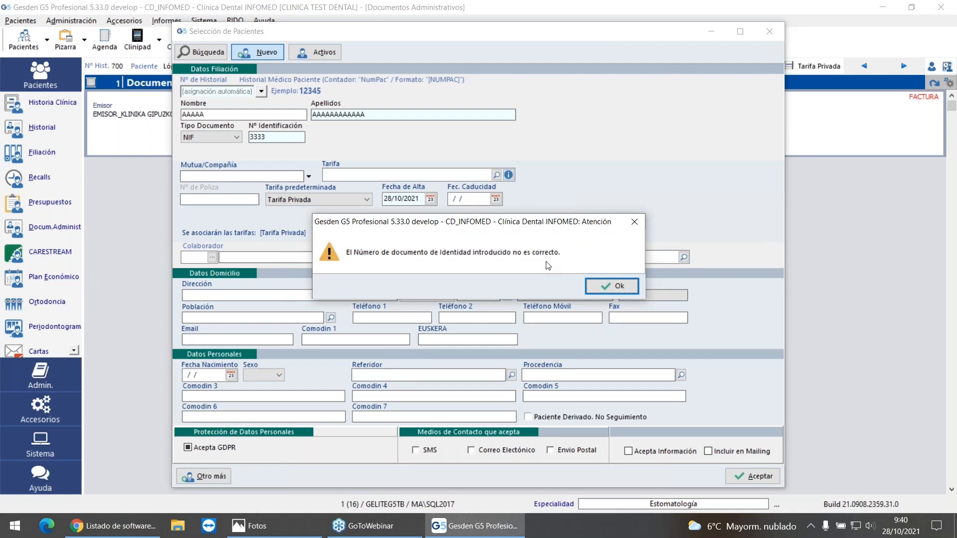
click(611, 285)
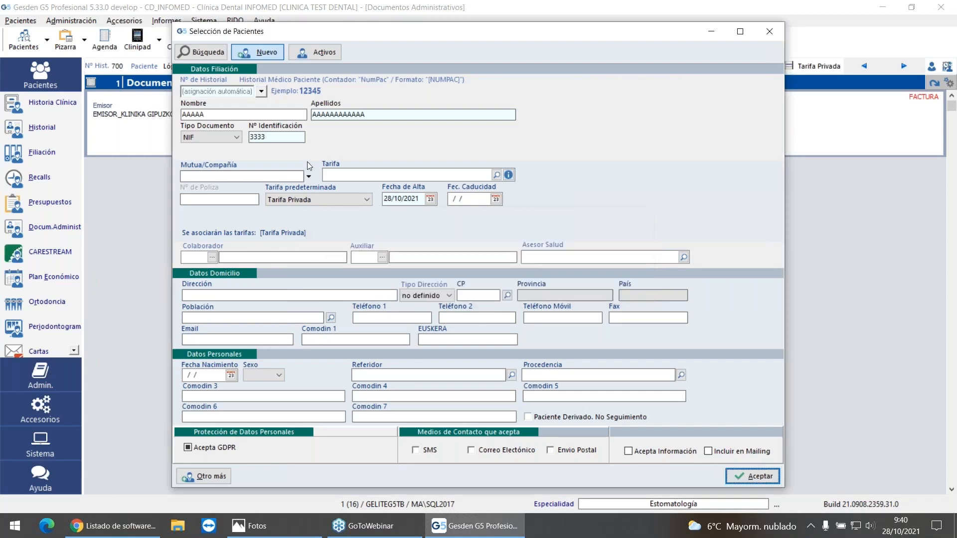
Step: Extend the NIF to eight digits without its letter, decline the suggested number, and abandon the new patient
click(280, 137)
text(3333)
click(365, 177)
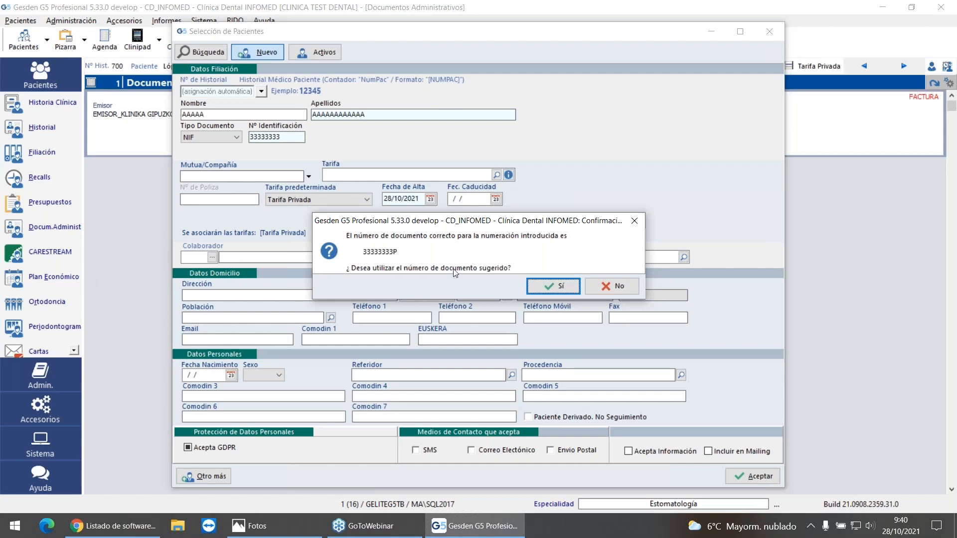
click(615, 286)
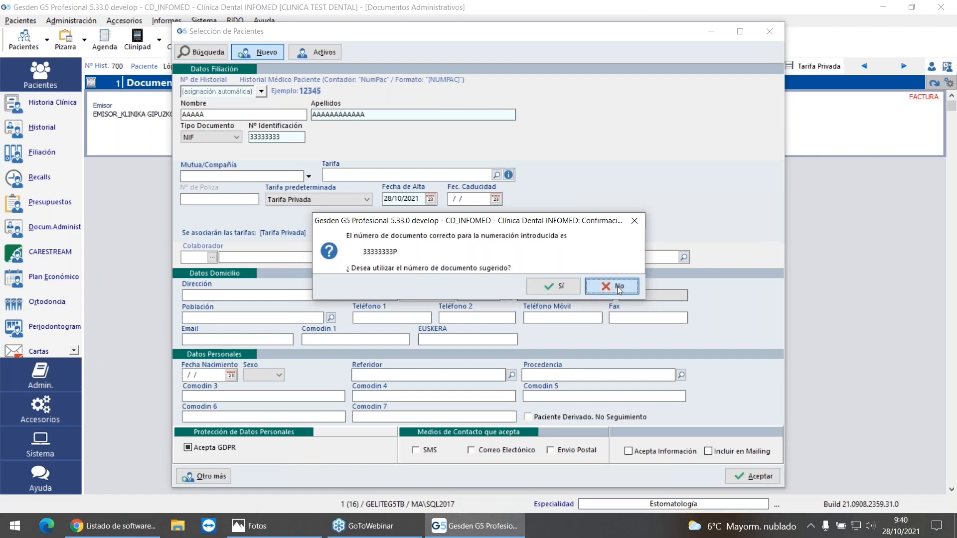
click(616, 286)
click(768, 30)
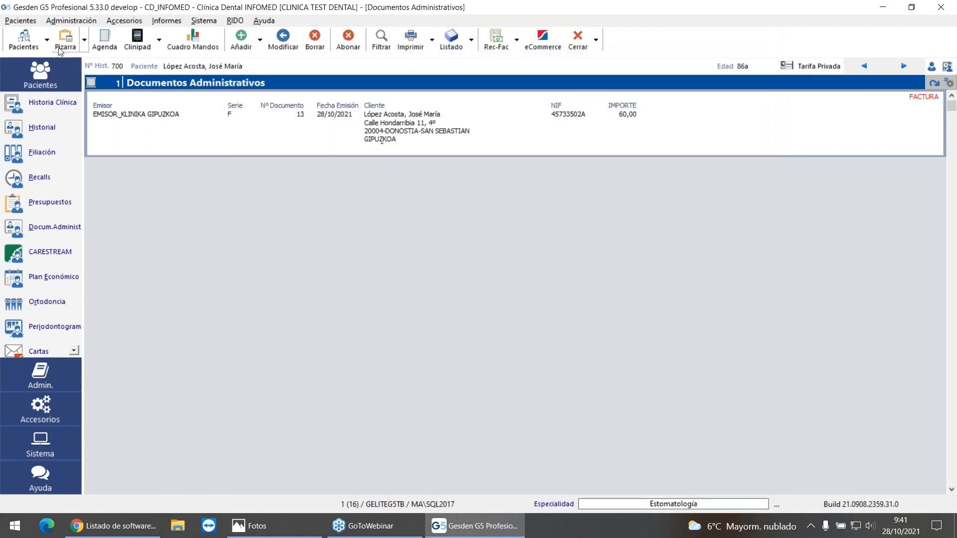
Step: Search the patients by surname and open the third matching patient's record
click(31, 41)
text(LOPEZ)
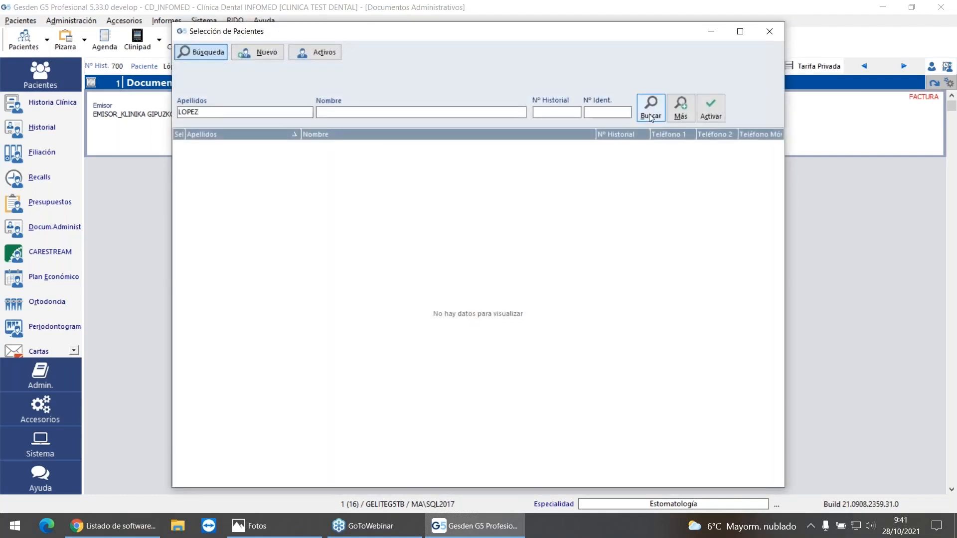
click(650, 116)
double_click(295, 180)
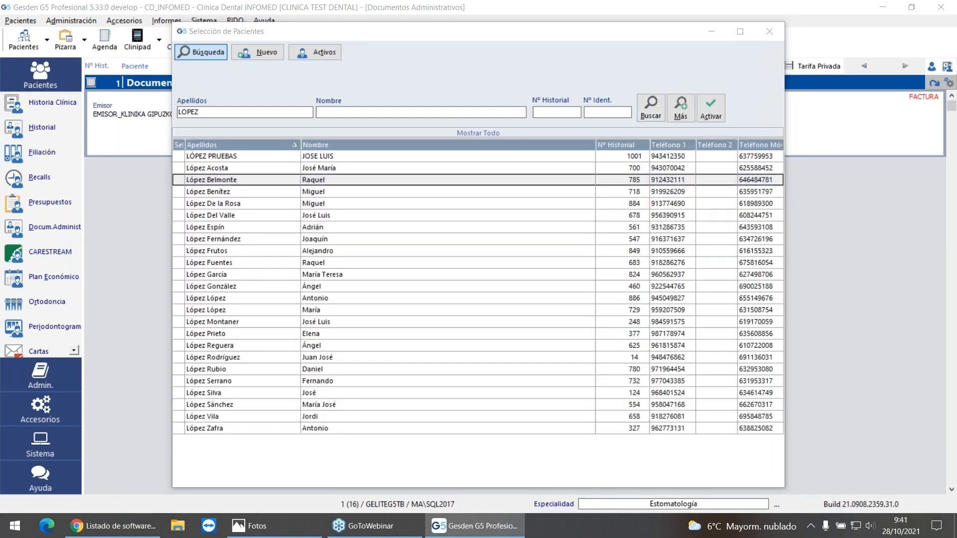
Step: Replace the patient's NIF in the Filiación data with an incomplete four-digit number and save it
click(29, 153)
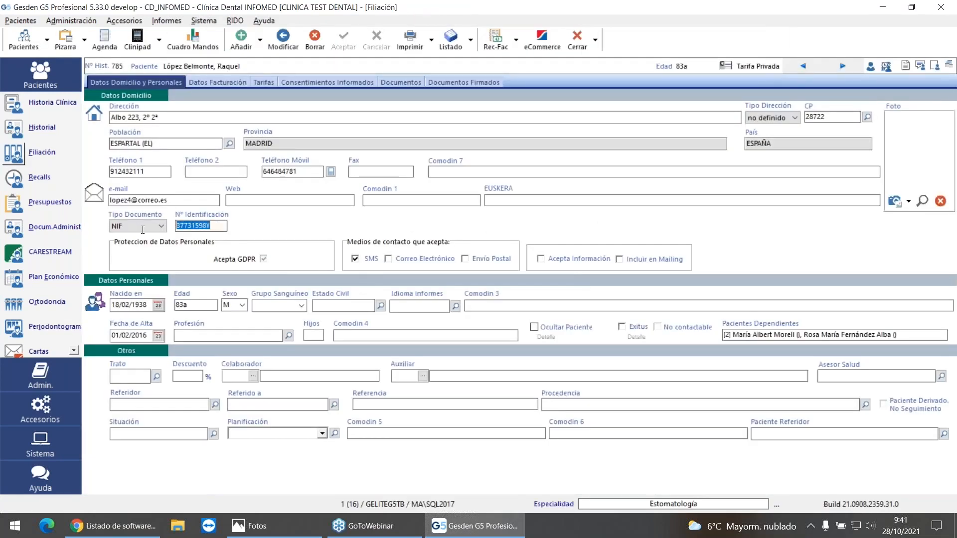
text(3333)
click(342, 40)
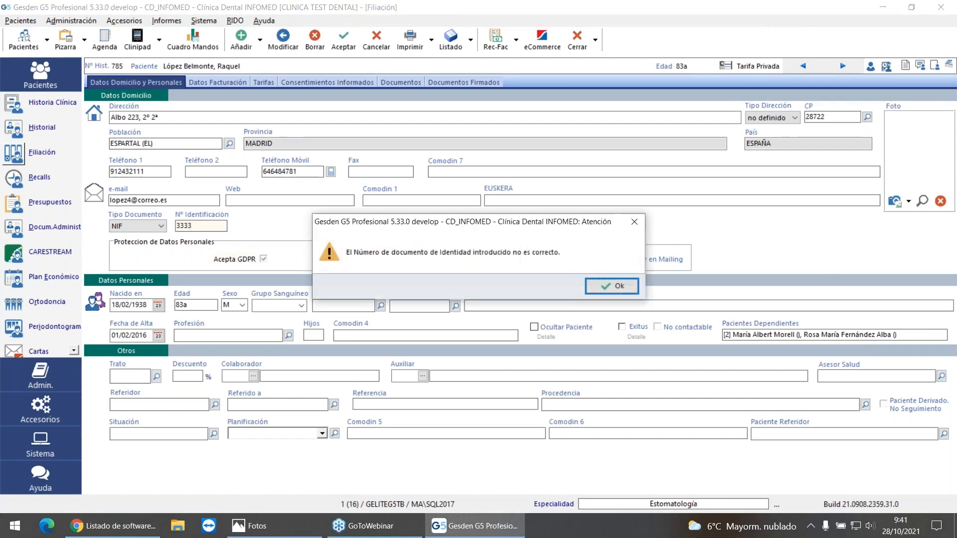
click(611, 286)
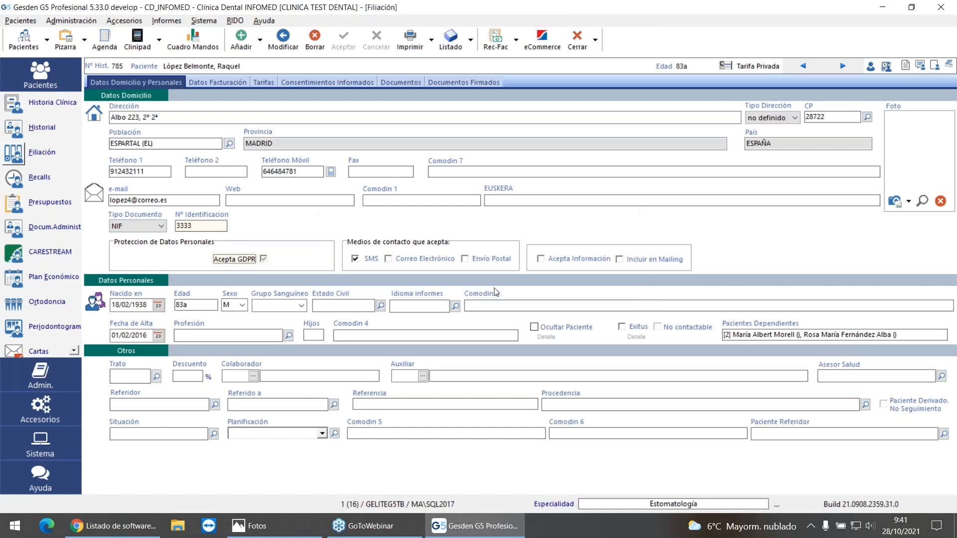
click(210, 225)
Step: Add a Realizados entry for Higiene Dental from the Conservadora group of Tarifa Privada to the patient's history
click(17, 130)
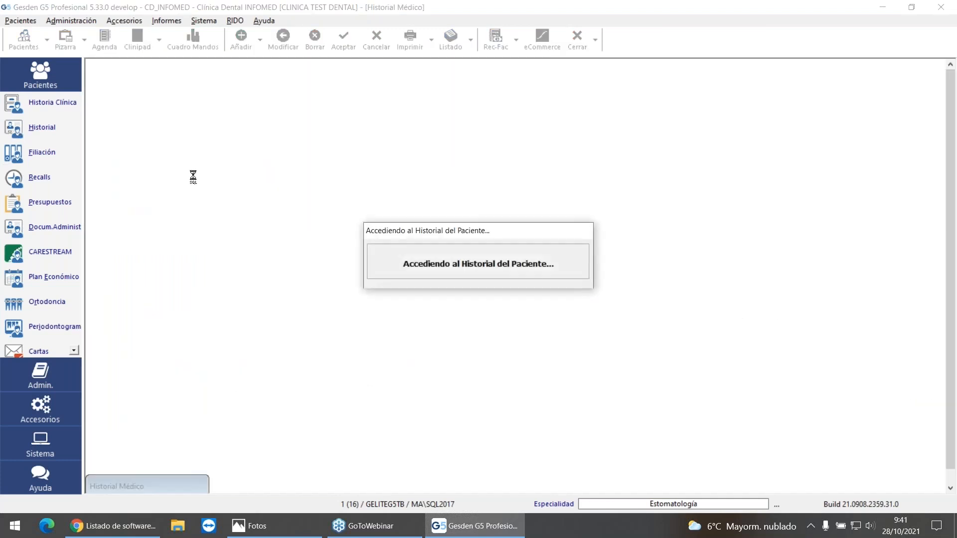
click(241, 39)
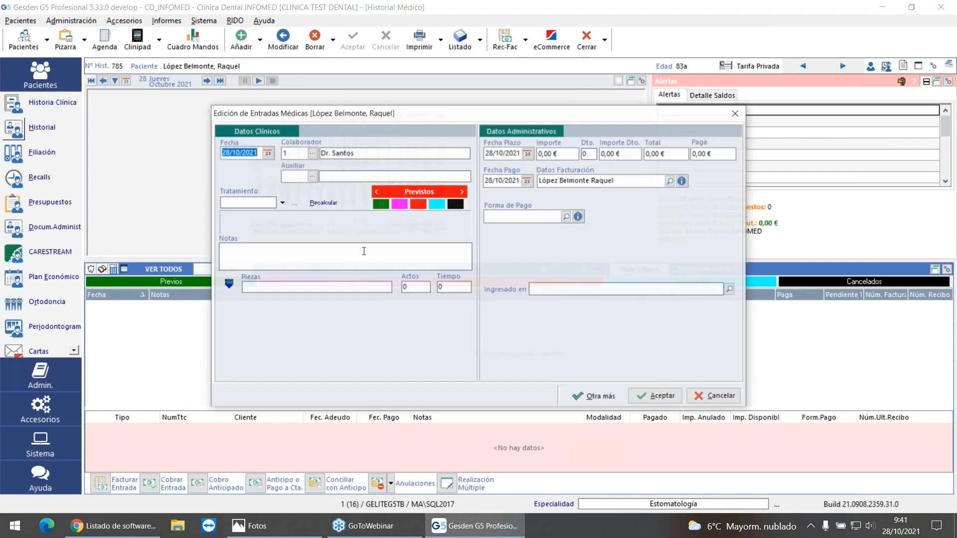
click(282, 203)
mouse_move(284, 220)
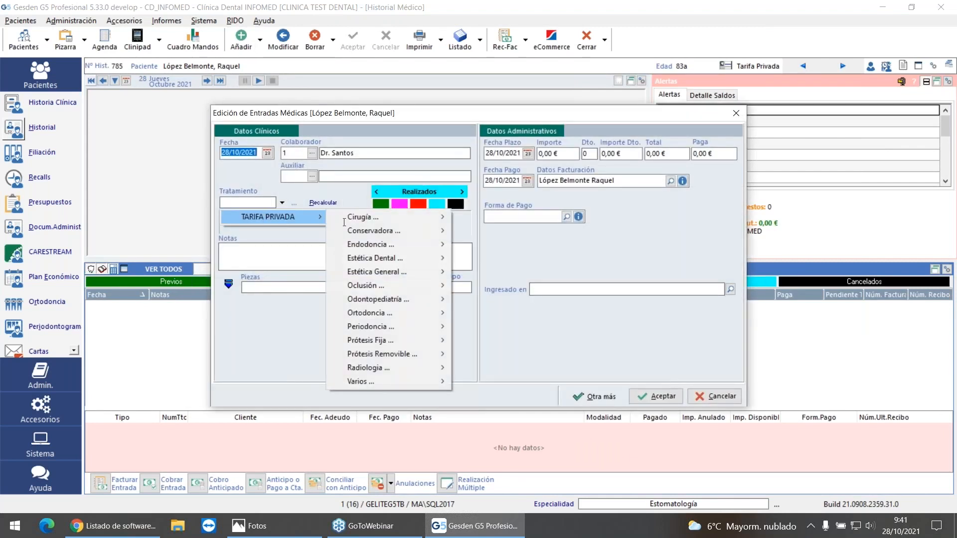
mouse_move(415, 233)
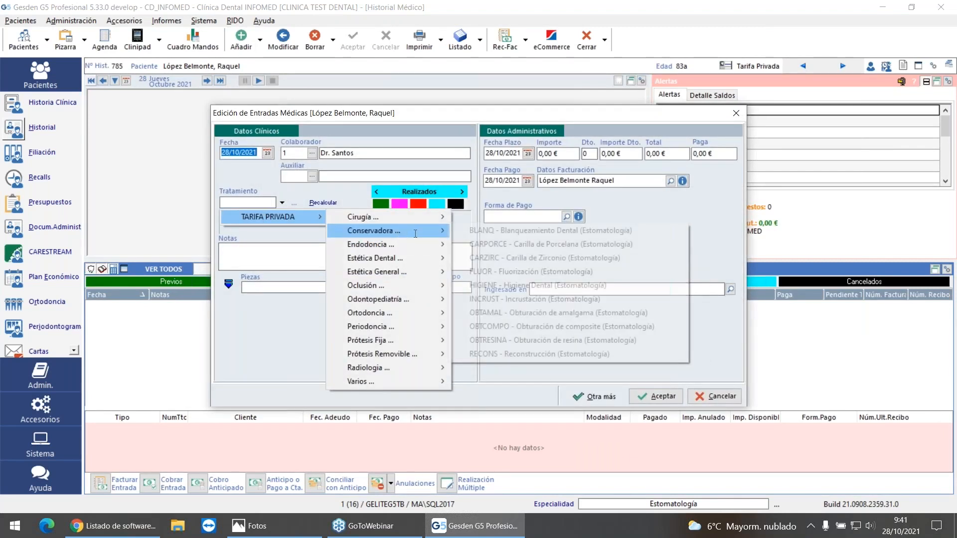
click(538, 285)
click(653, 390)
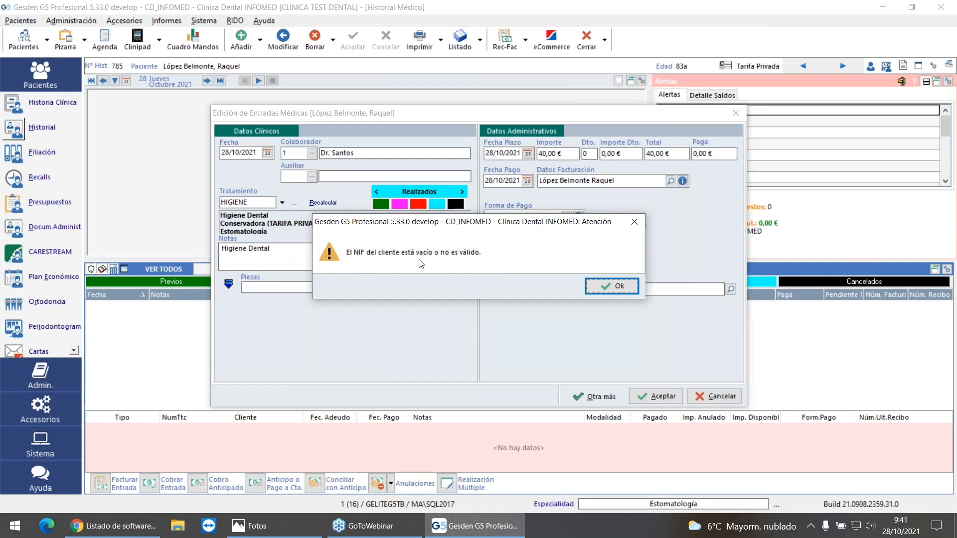
click(606, 287)
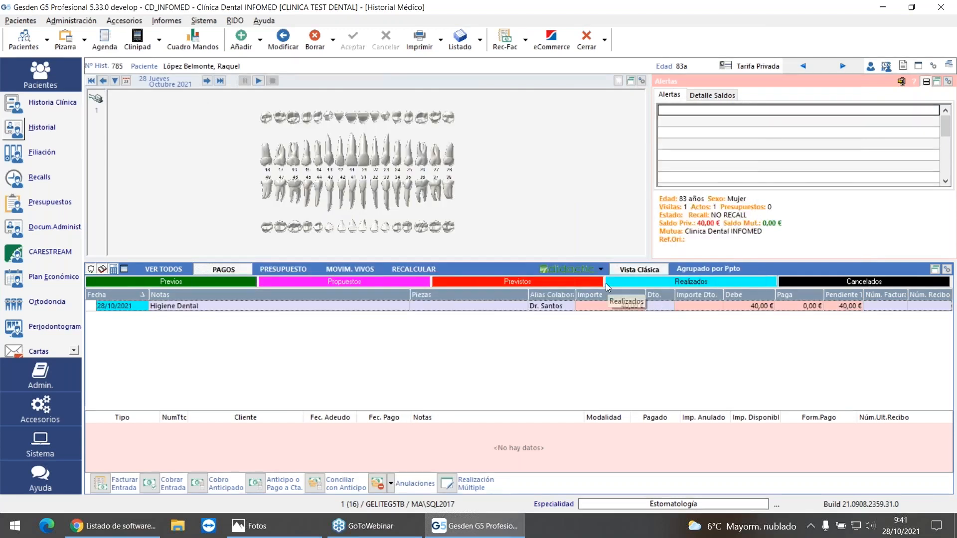
Step: Invoice the Higiene Dental entry in full detail from EMISOR_KLINIKA GIPUZKOA, and review the invoice's print preview
click(29, 151)
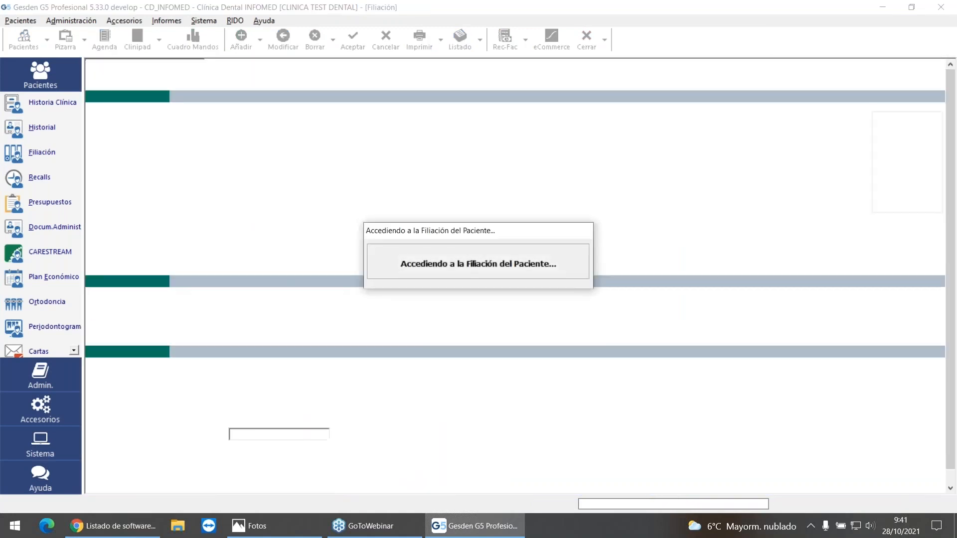
click(41, 128)
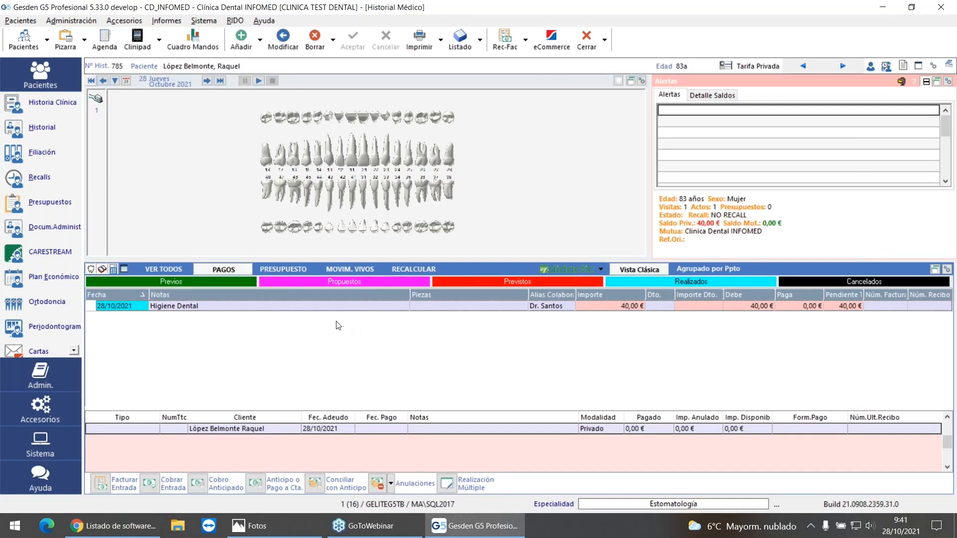
click(101, 483)
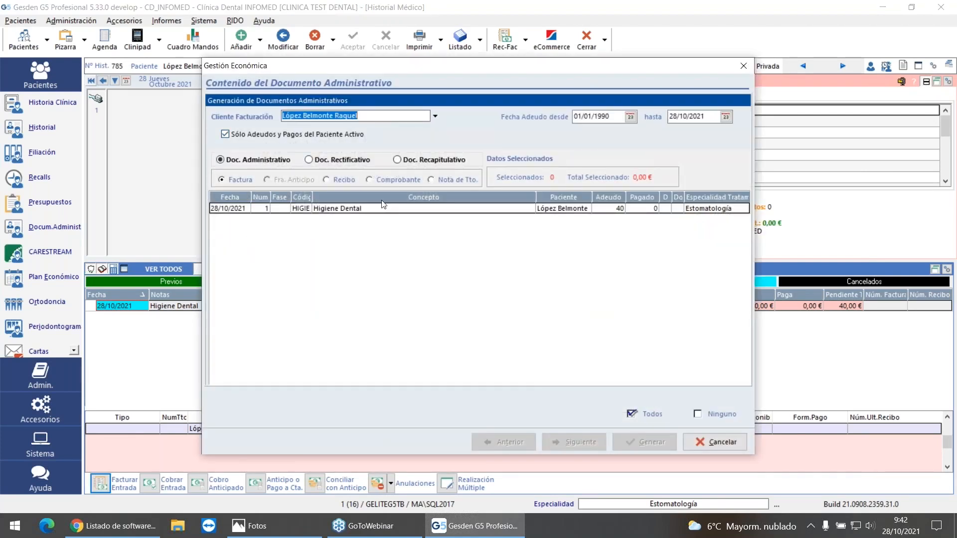
click(376, 208)
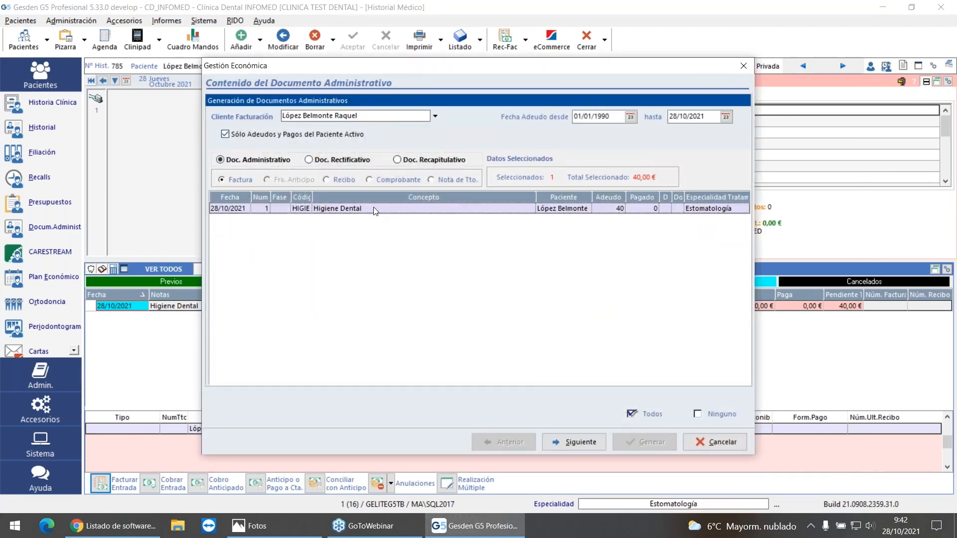
click(581, 444)
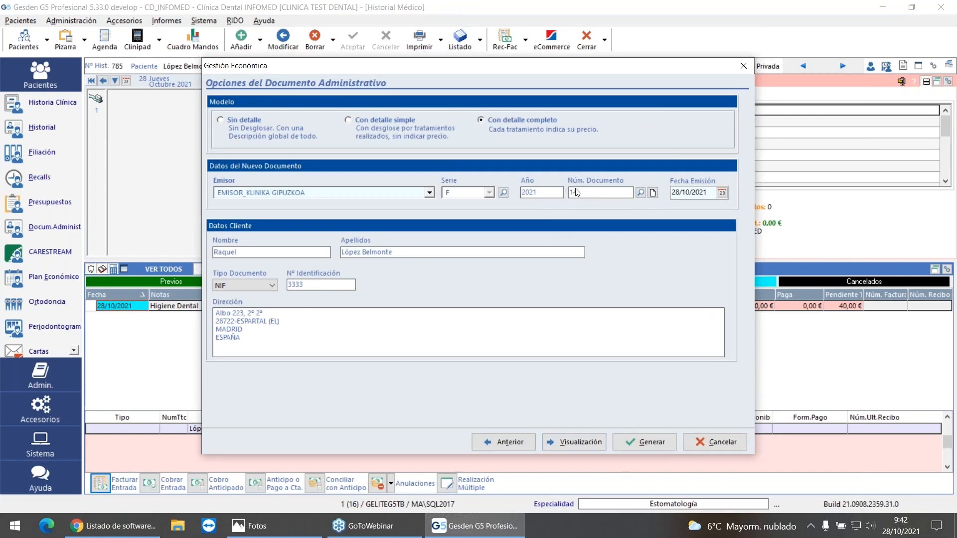
click(644, 441)
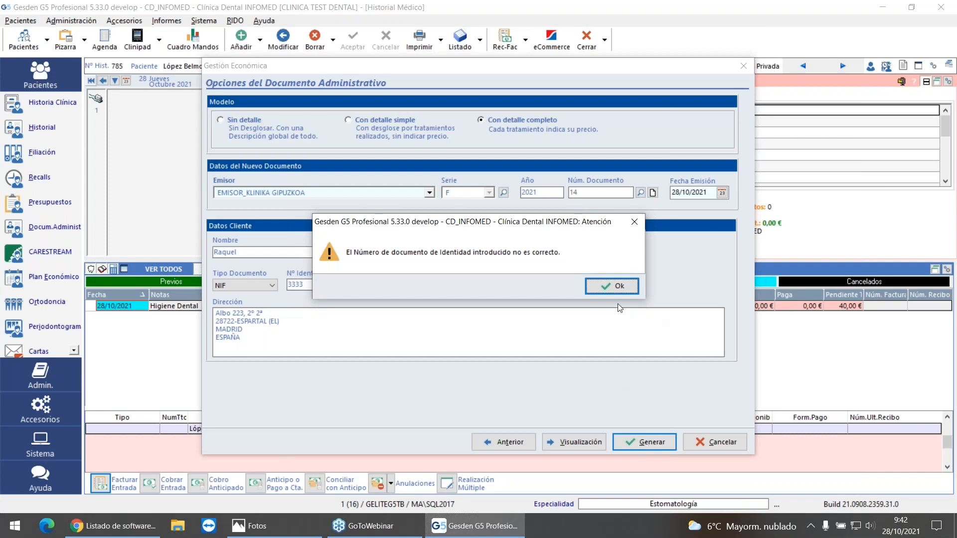
click(609, 287)
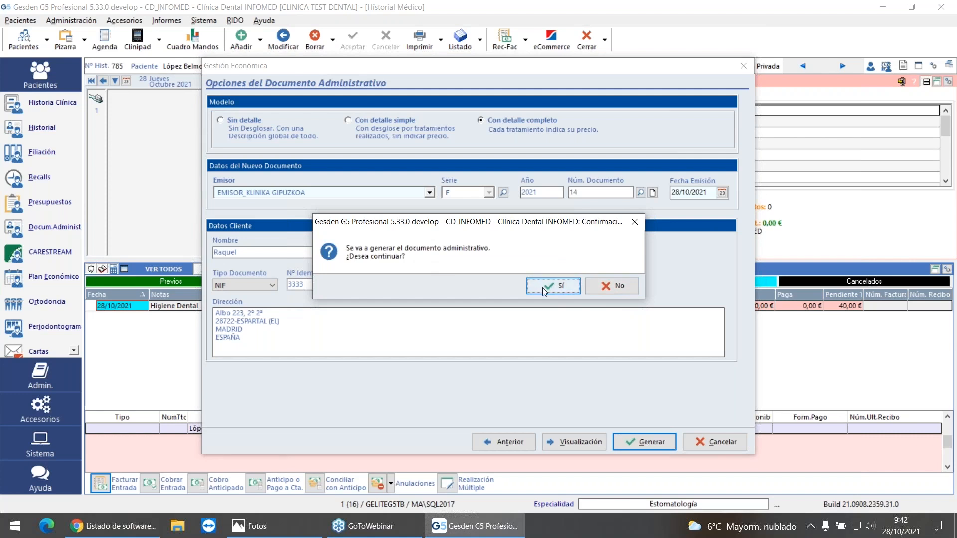
click(544, 289)
click(548, 286)
scroll(573, 314, down, 3)
scroll(566, 336, up, 5)
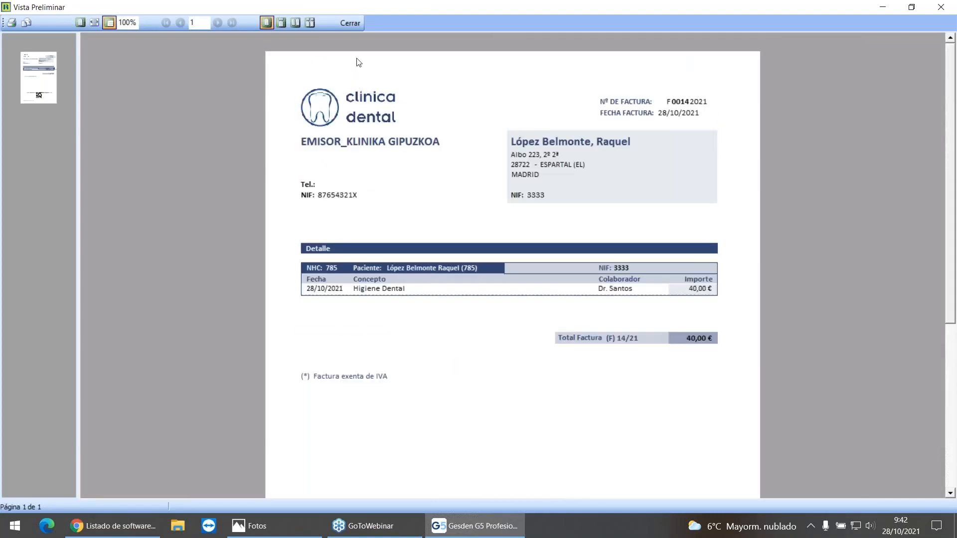
click(354, 24)
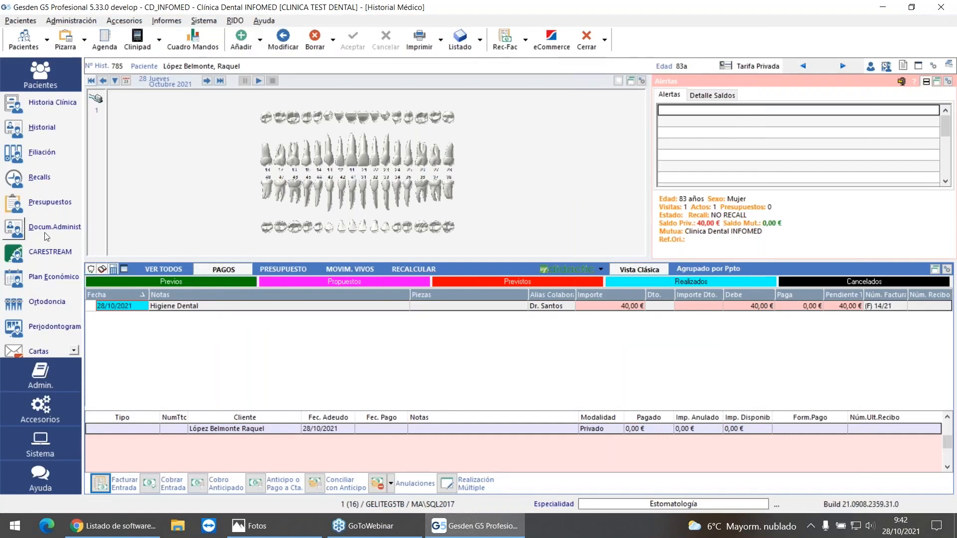
Step: Open the Higiene Dental invoice among the administrative documents and examine the status and errors in its TicketBAI information
click(16, 229)
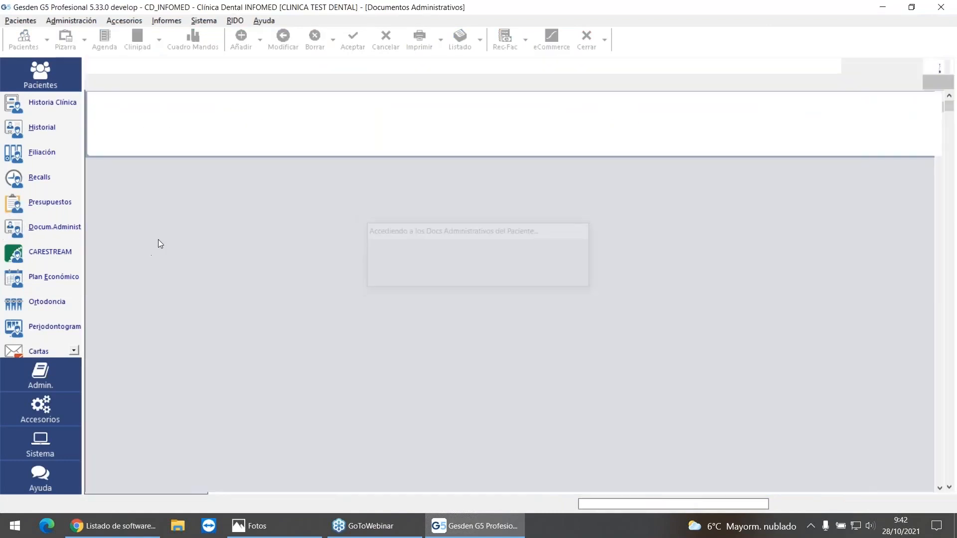
double_click(276, 117)
click(236, 442)
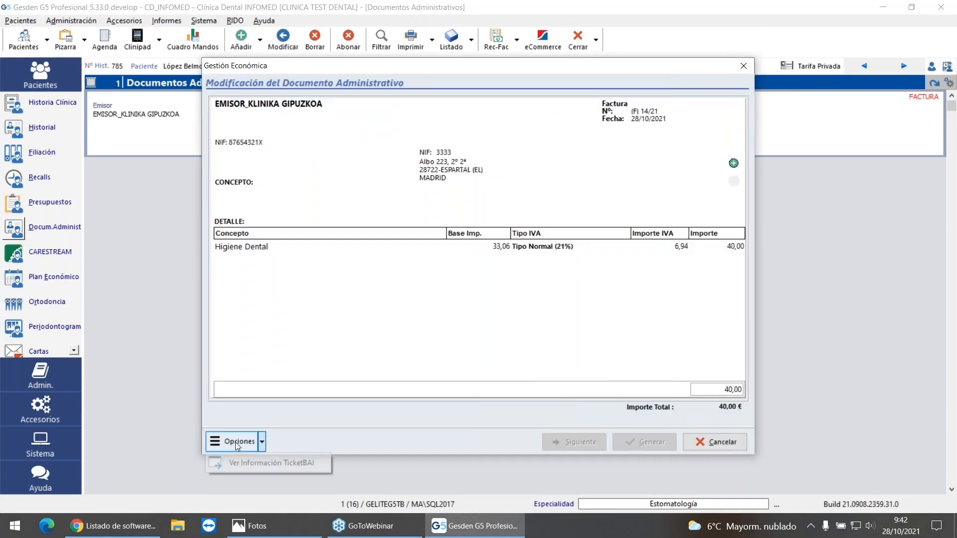
click(309, 464)
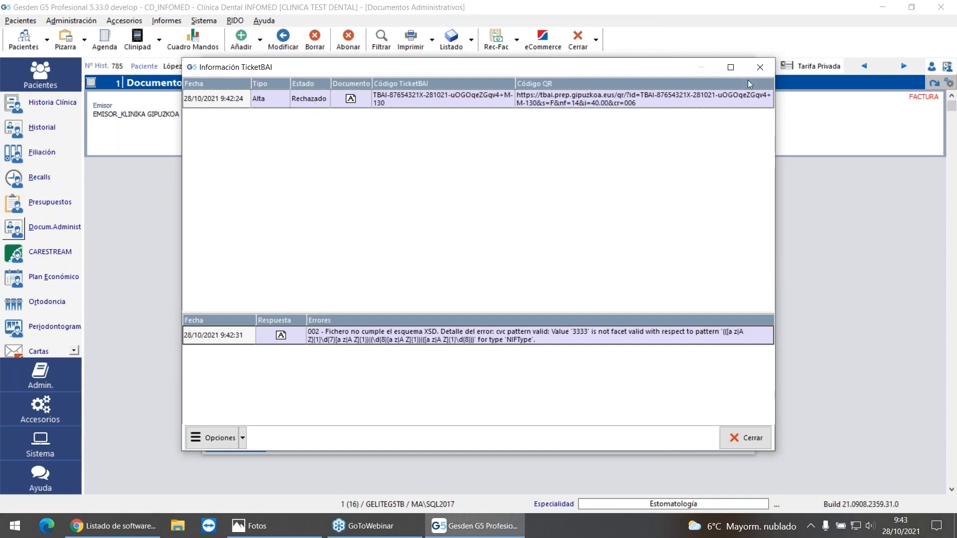
click(760, 67)
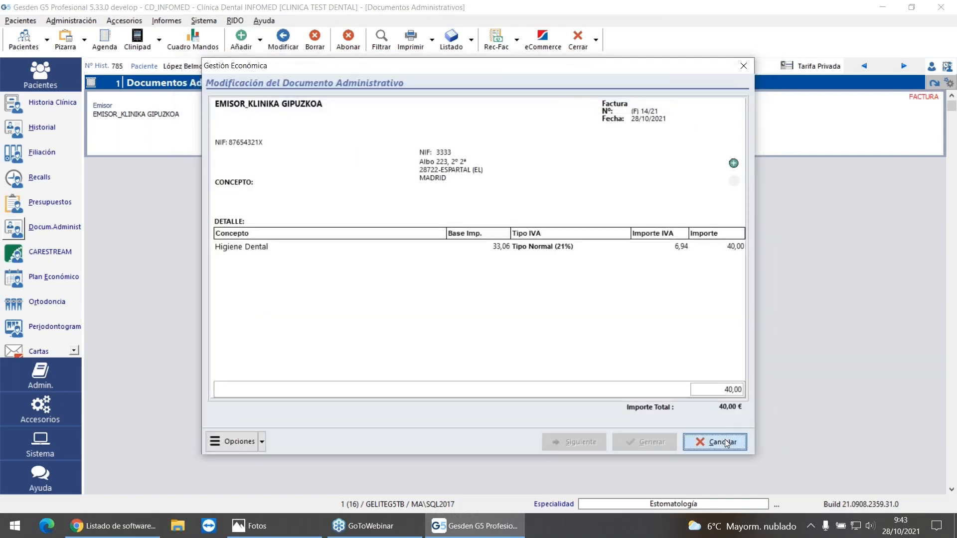
click(723, 440)
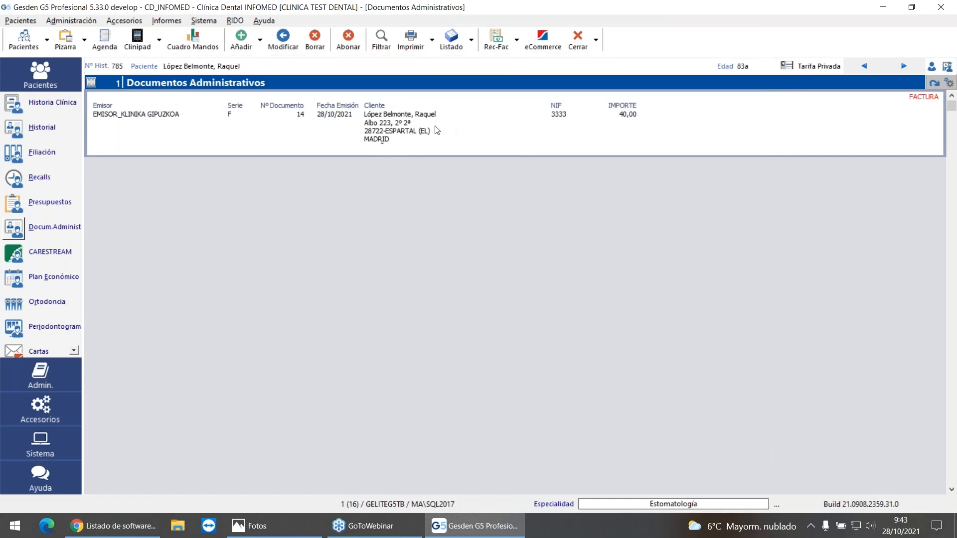
Step: Credit the Higiene Dental invoice with the reason OTRAS CORRECCIONES, preview the credit document, and compare both entries in the document list
click(348, 40)
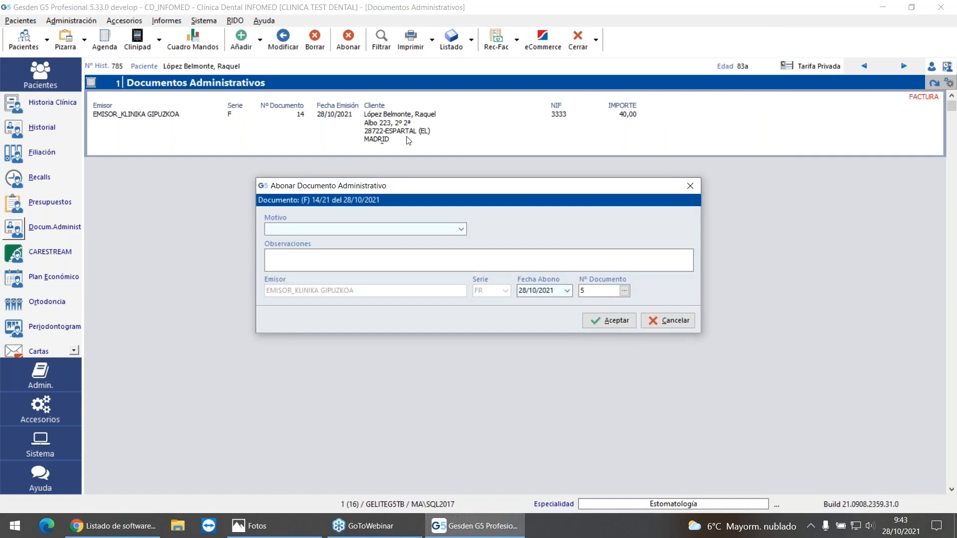
click(460, 229)
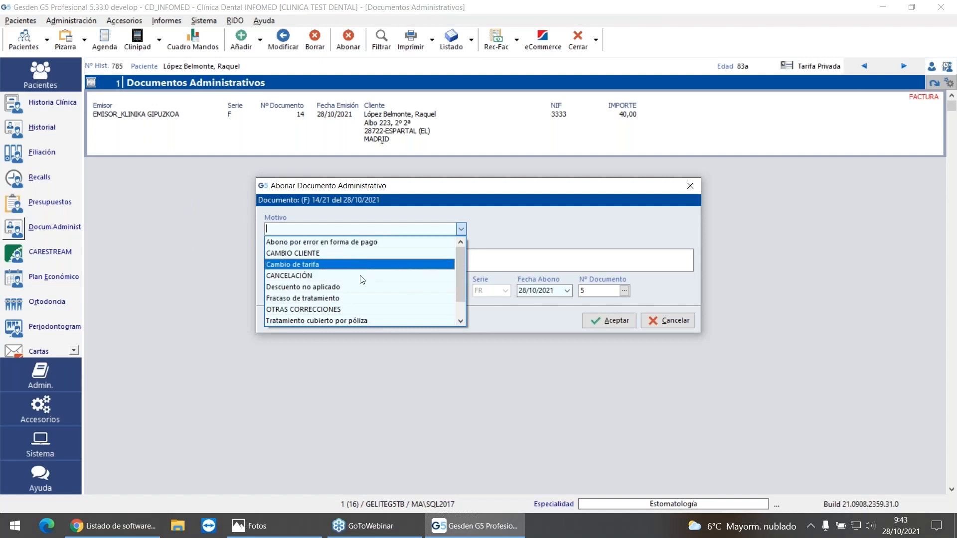
click(337, 310)
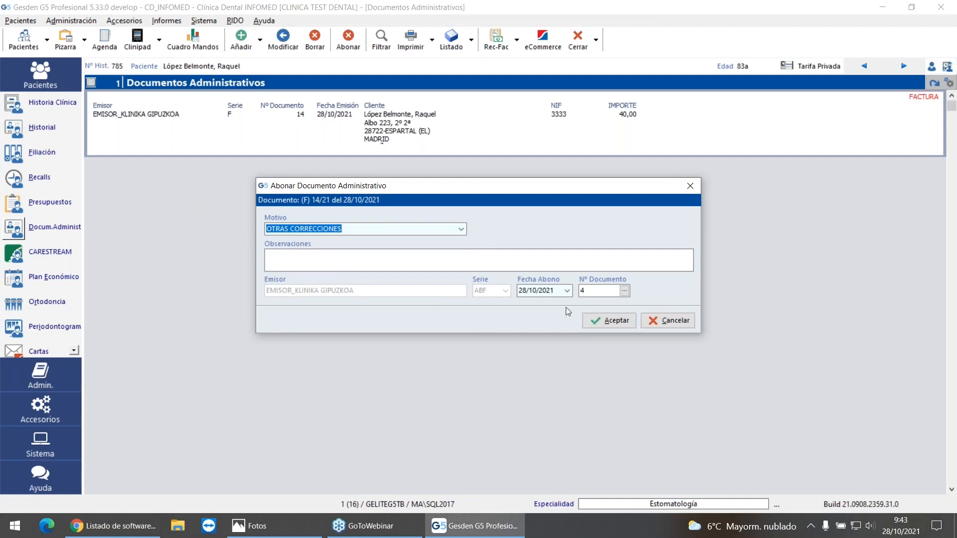
click(613, 323)
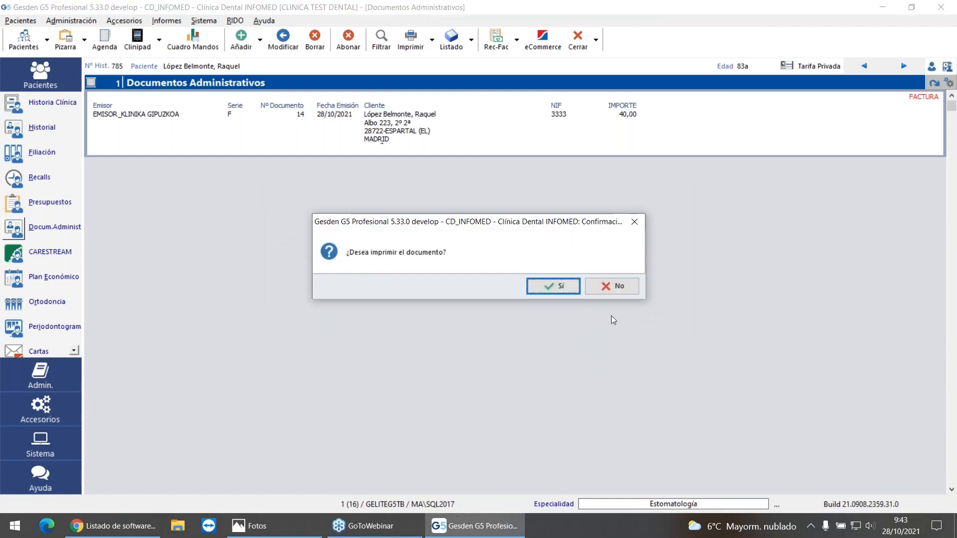
click(554, 285)
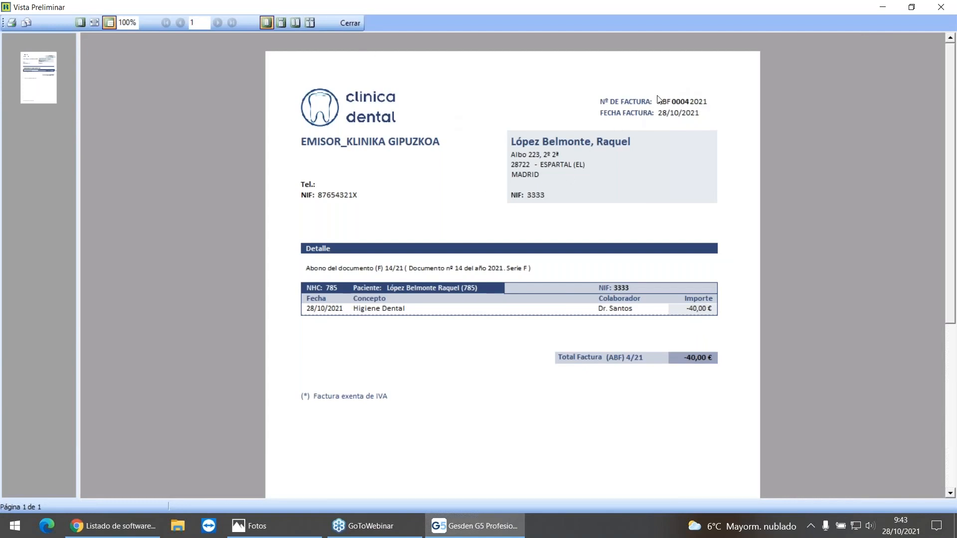
click(349, 23)
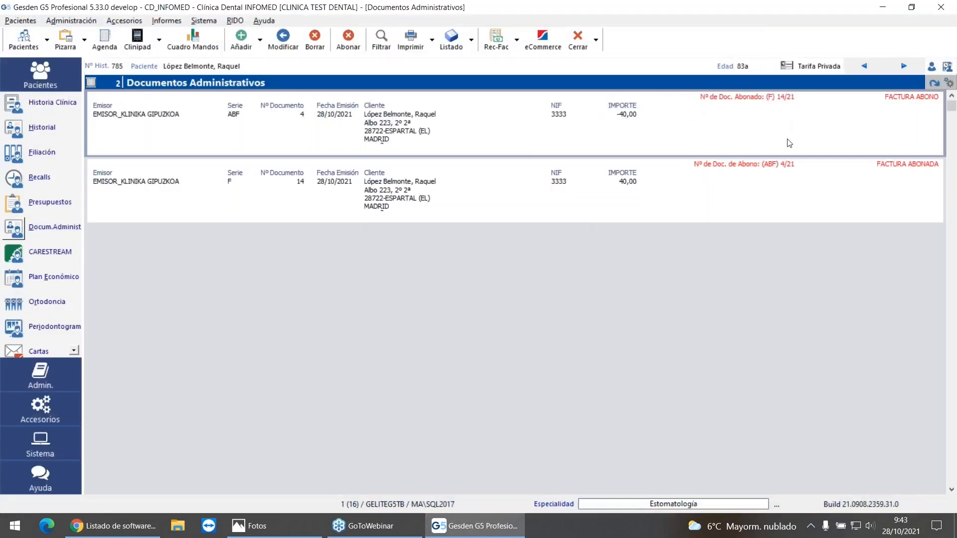
click(790, 183)
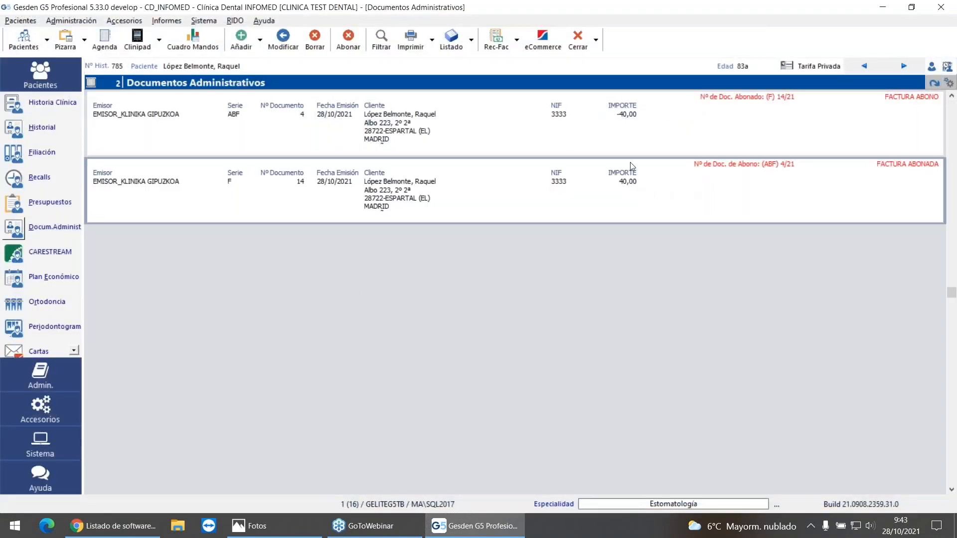
click(719, 114)
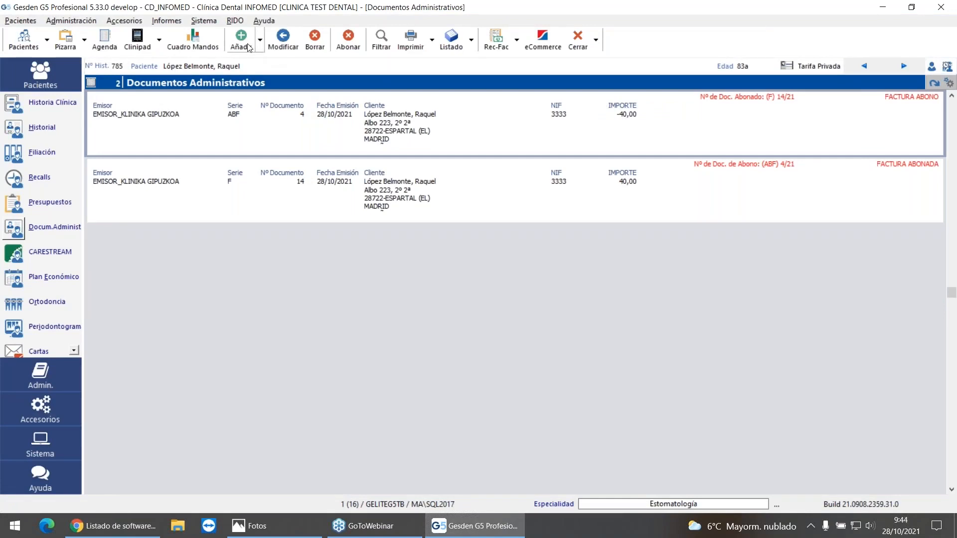
Step: Replace the NIF in the patient's Filiación record with a valid number, accept the suggested document number, and save the record
click(42, 152)
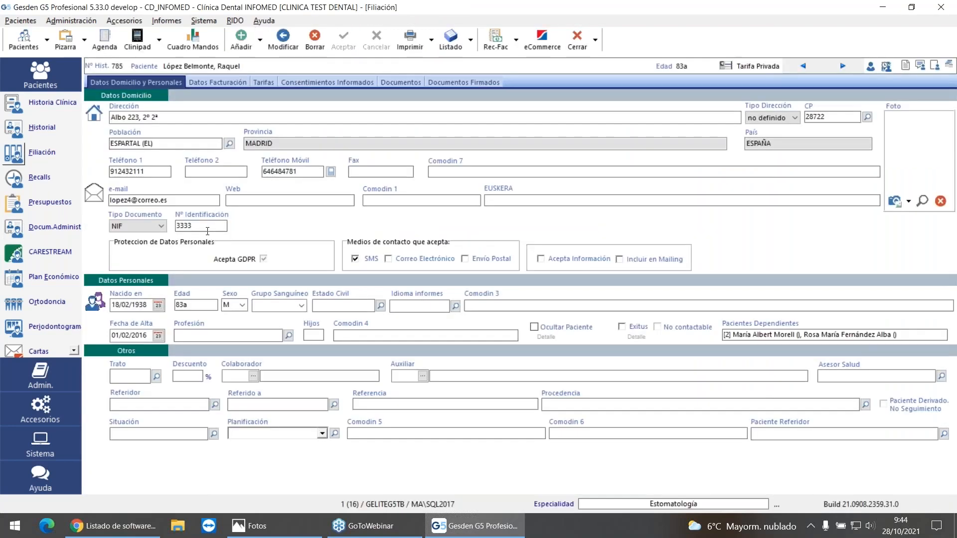
drag(193, 225, 153, 225)
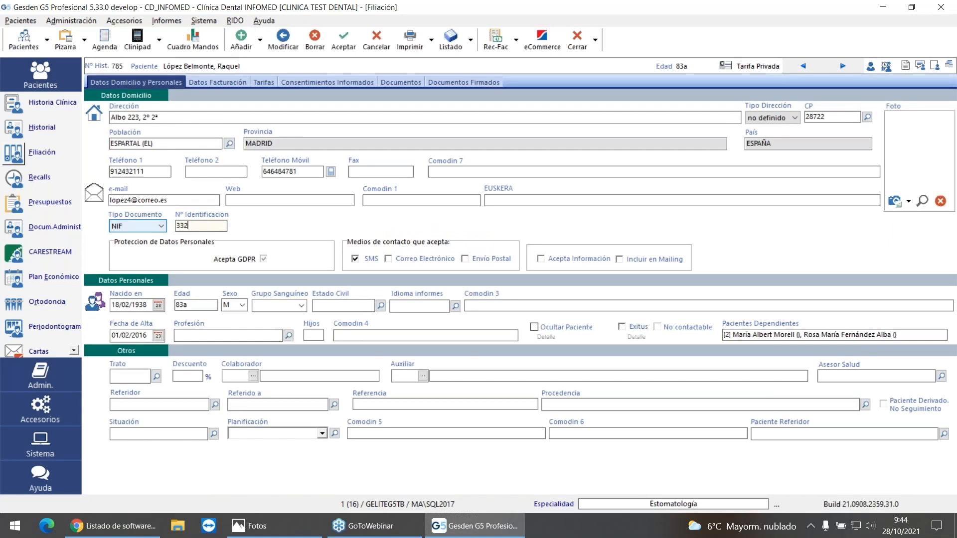
key(Tab)
click(551, 286)
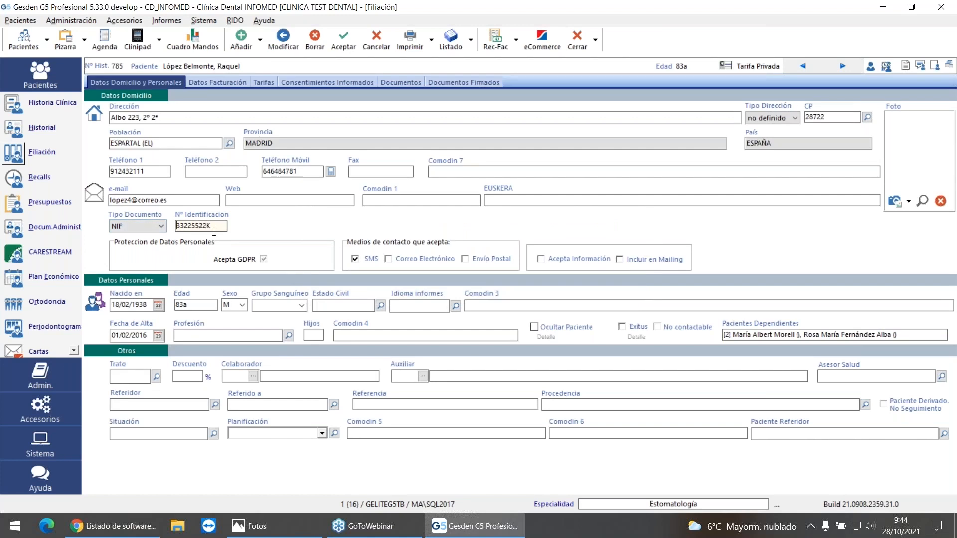
click(343, 40)
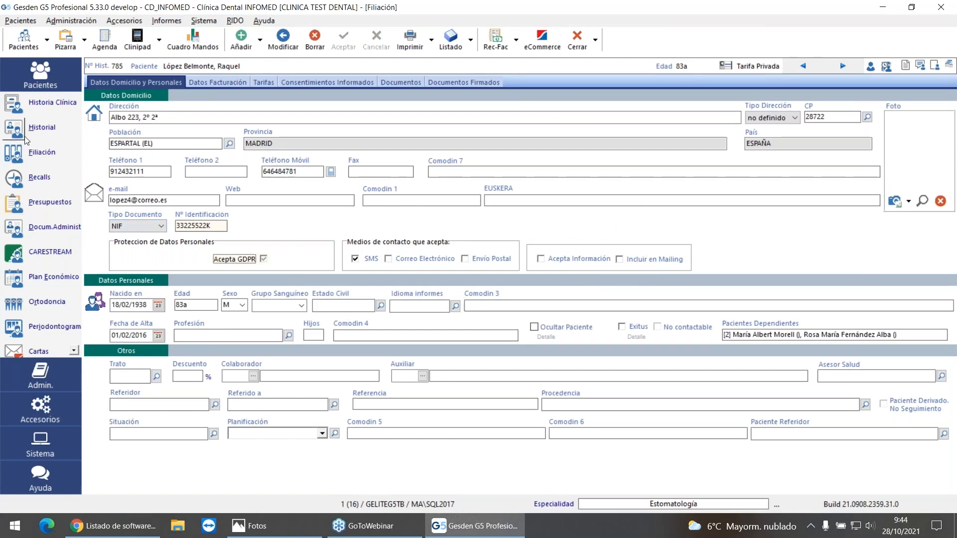
Step: Generate a Doc. Rectificativo from the patient's administrative documents for the credited Higiene Dental invoice
click(24, 223)
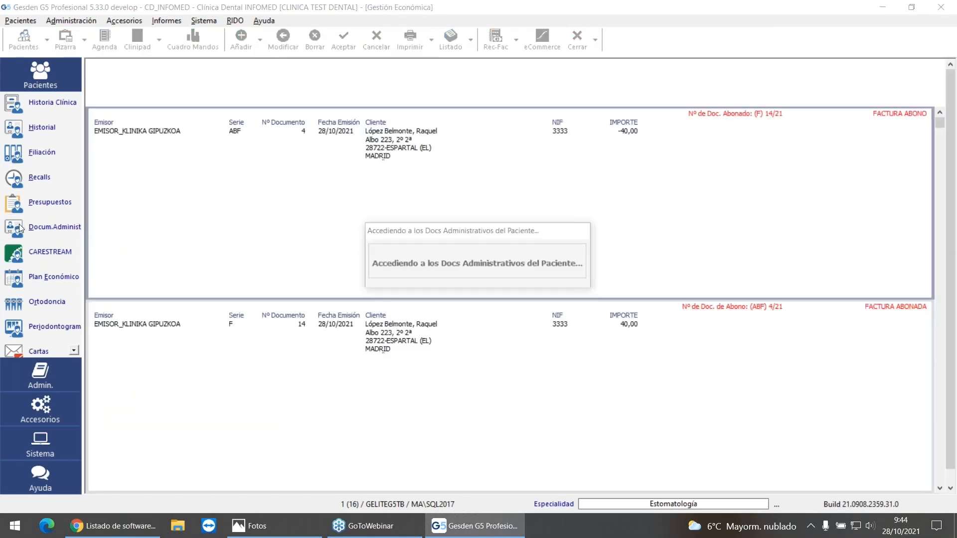
click(241, 39)
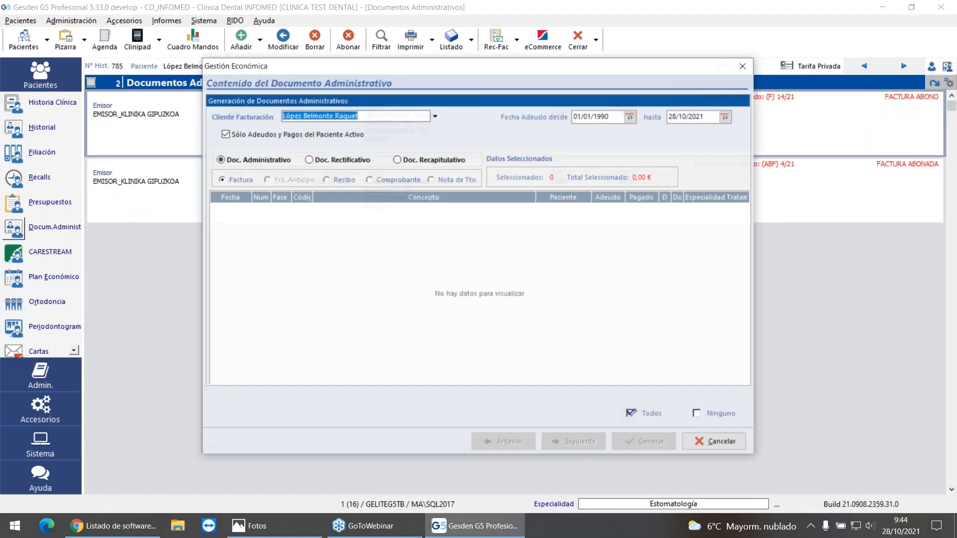
click(237, 160)
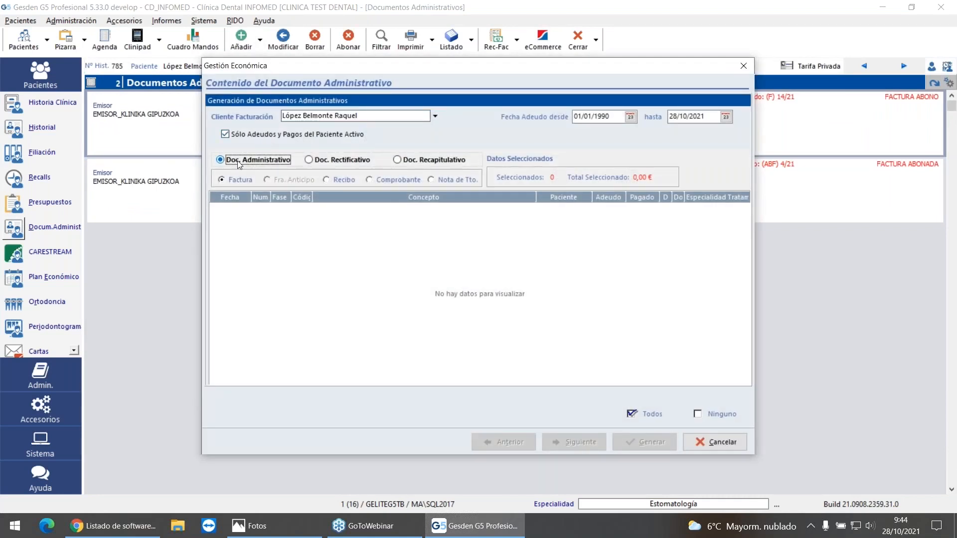
click(235, 180)
click(309, 160)
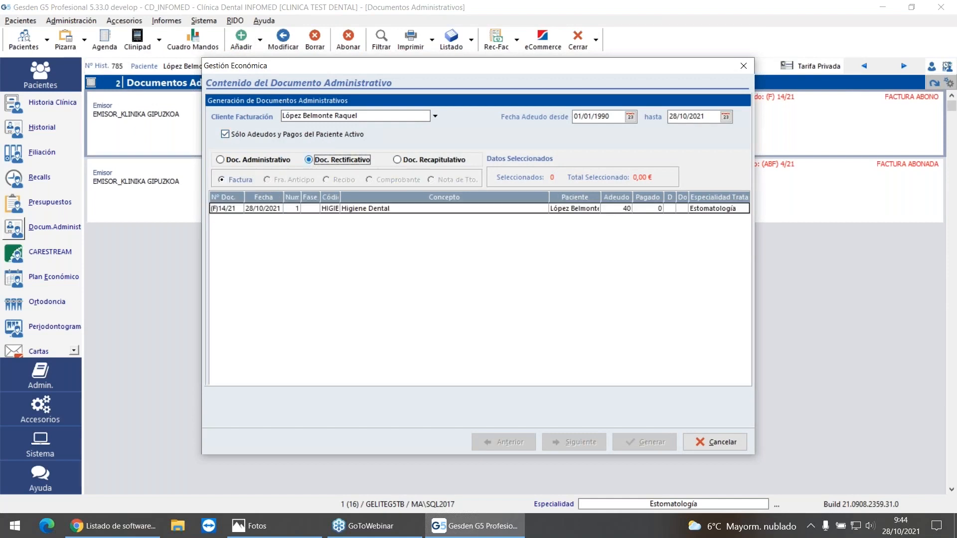
click(367, 209)
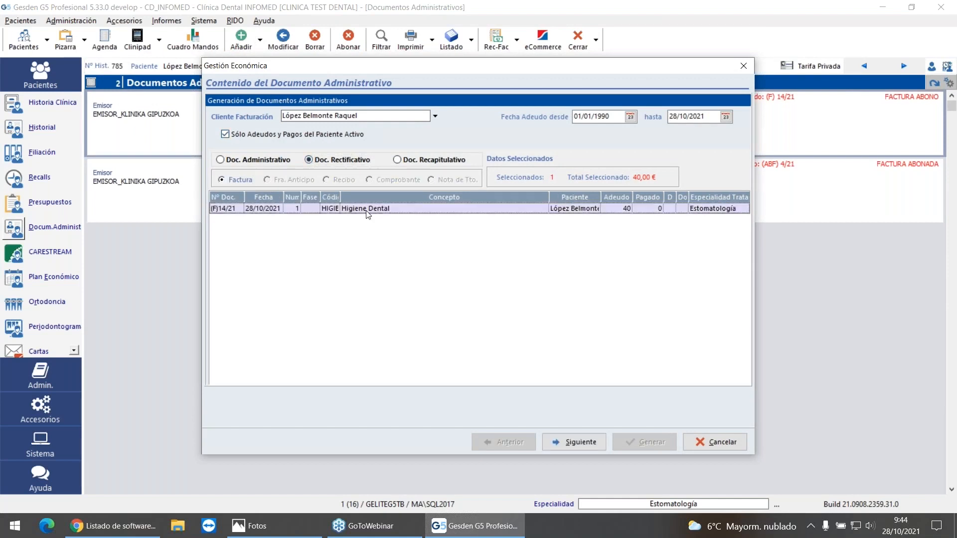
click(580, 443)
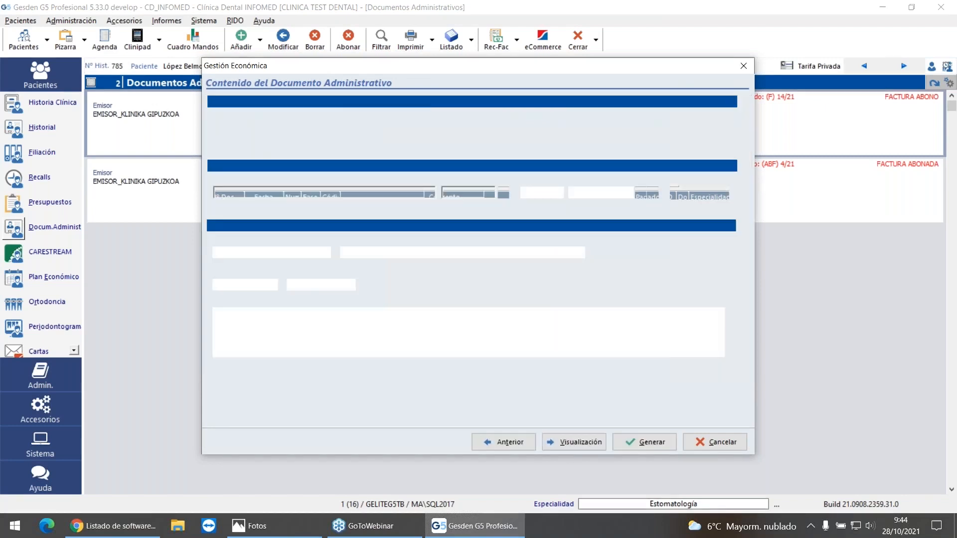
click(647, 443)
click(553, 285)
click(554, 285)
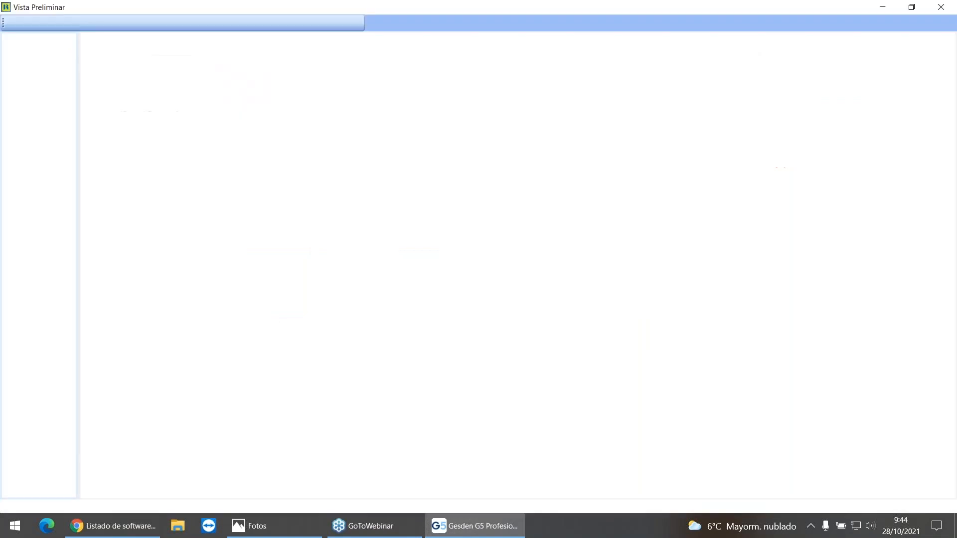
Step: Review the rectifying invoice's print preview, close it, and select the rectifying invoice in the document list
scroll(462, 301, down, 5)
scroll(591, 326, up, 5)
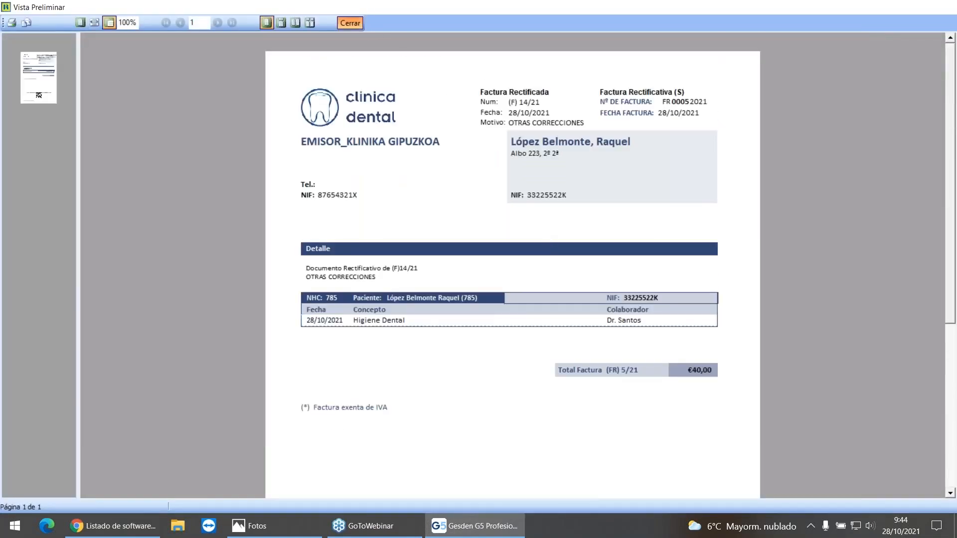
click(350, 23)
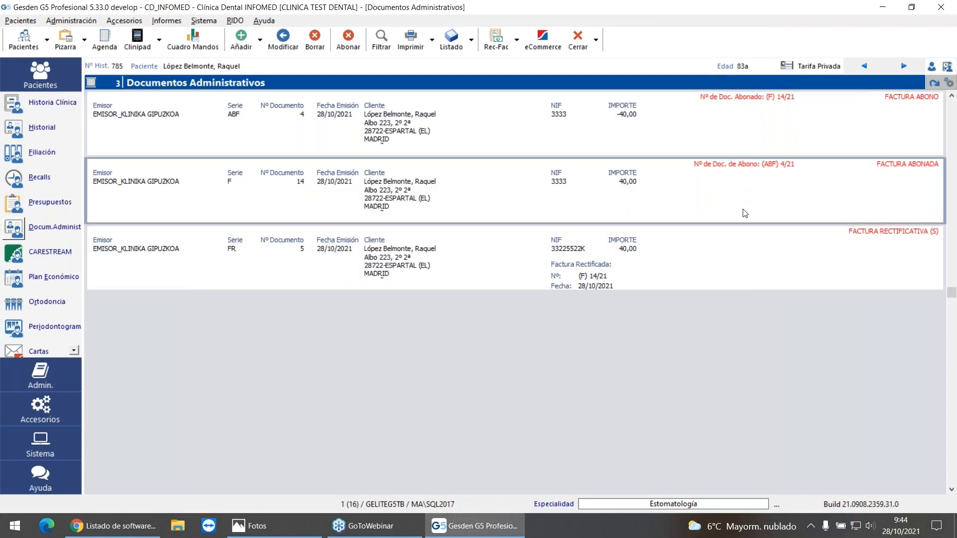
click(759, 252)
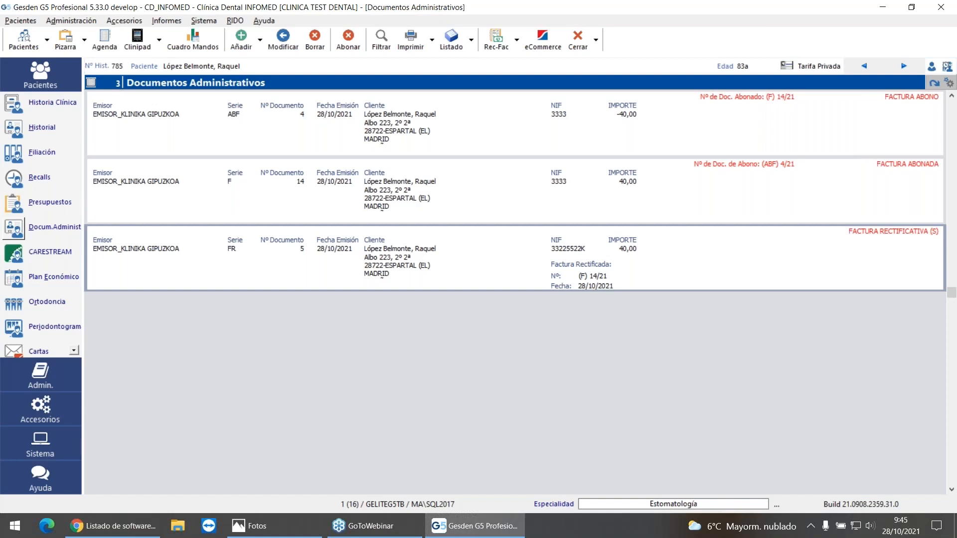
Step: Examine the Control del NIF and automatic NIF calculation settings in the Filiación (1) configuration, and leave without changes
click(204, 21)
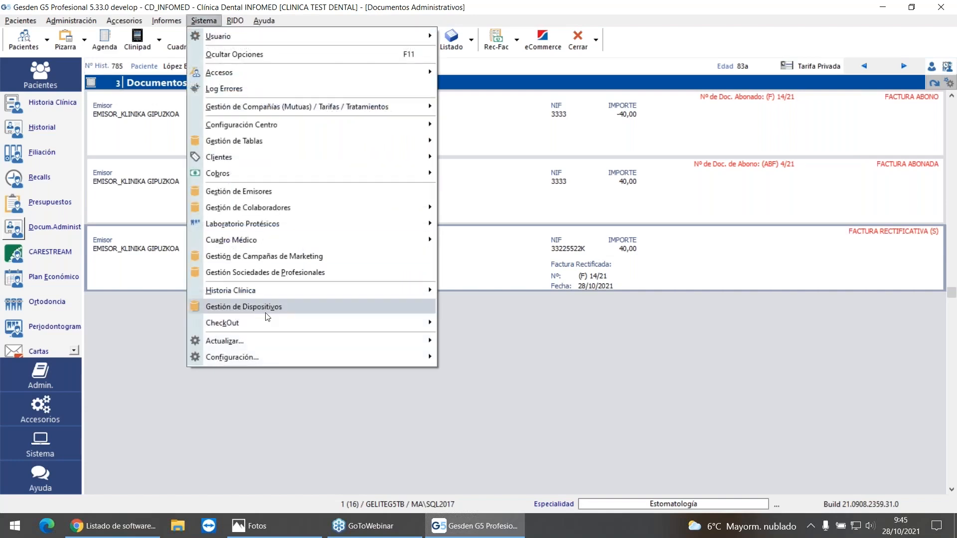
mouse_move(299, 357)
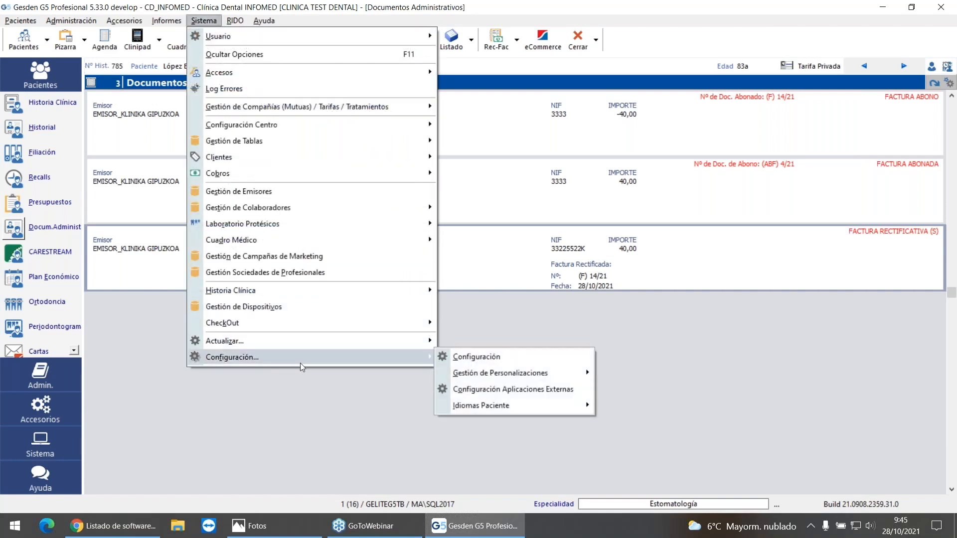
click(484, 357)
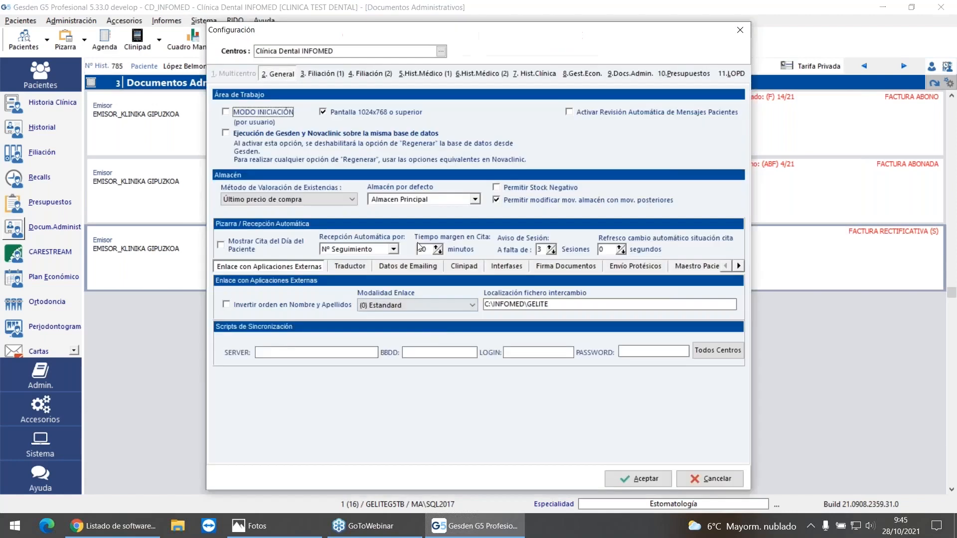
click(325, 73)
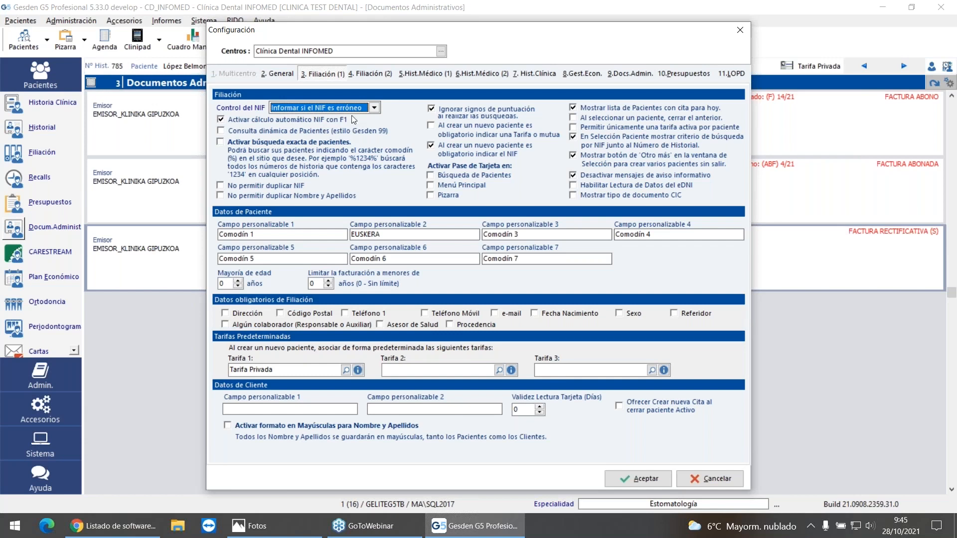
mouse_move(348, 120)
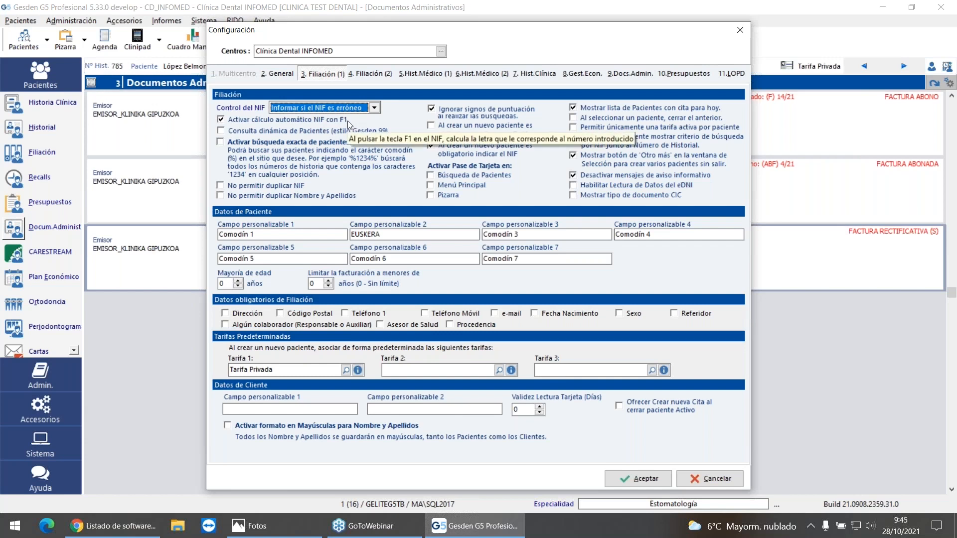
click(709, 479)
Step: Check the available identification document types in the patient's Filiación record, keeping NIF selected
click(15, 154)
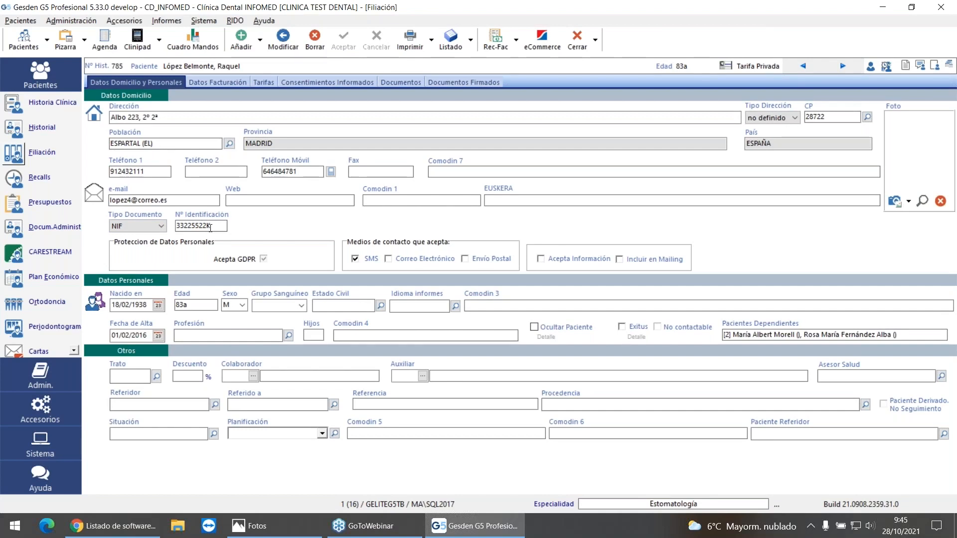
click(159, 226)
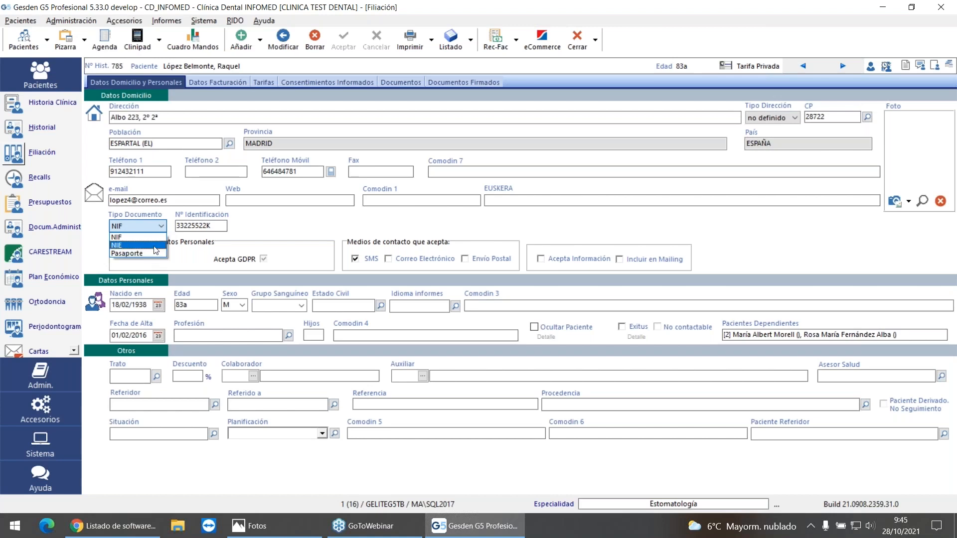
click(156, 237)
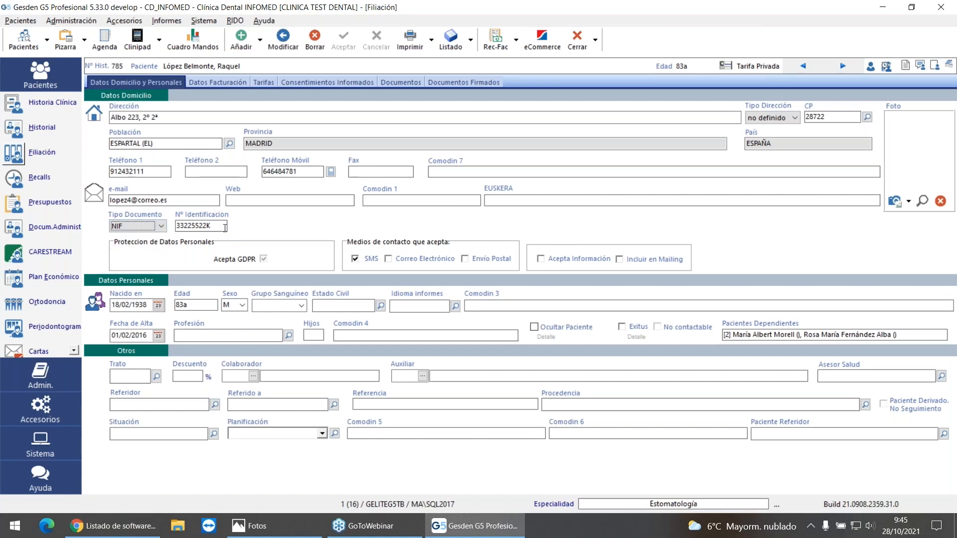
Step: Replace the patient's identification number with a shorter one padded with three leading zeros, and accept the suggested document number
click(225, 228)
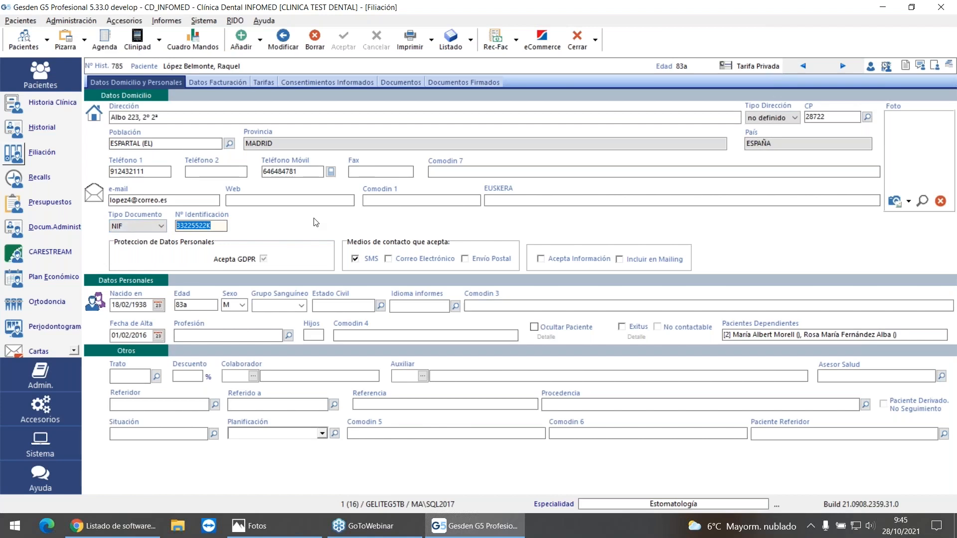
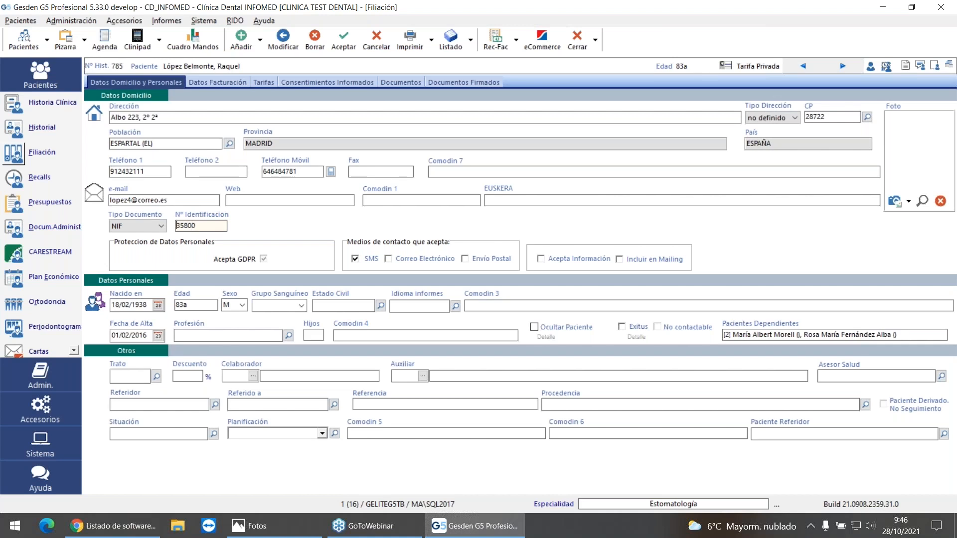
key(Home)
key(Tab)
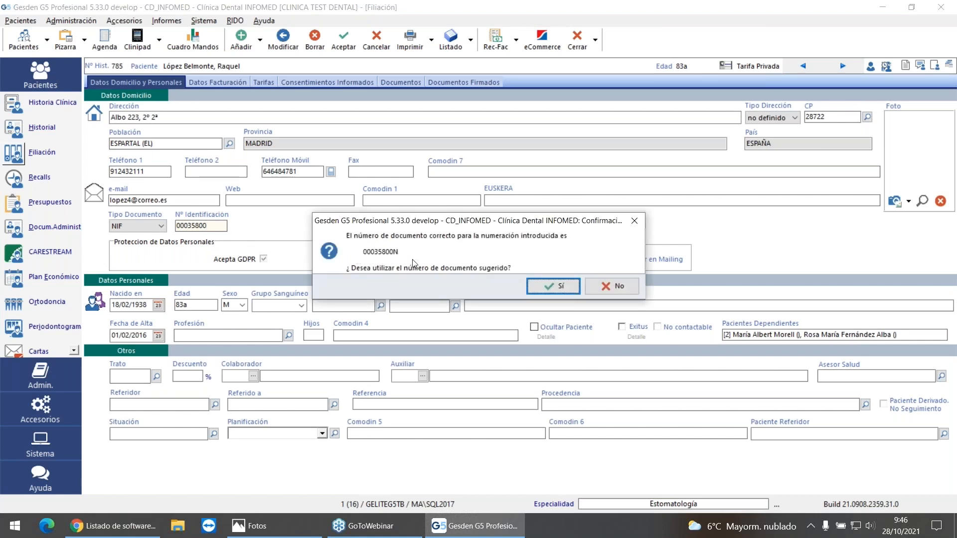
click(549, 287)
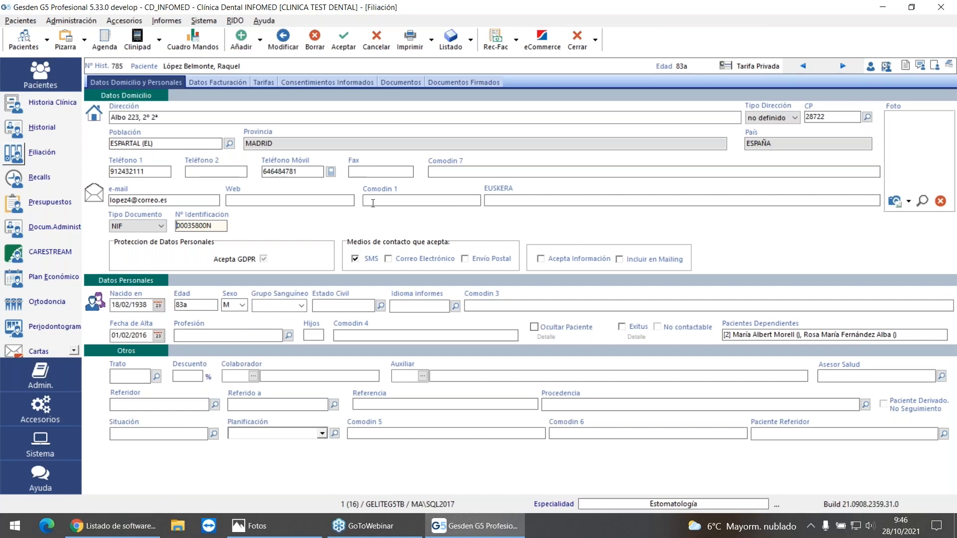
Step: Save the patient's Filiación record with the corrected identification number
click(576, 39)
click(566, 292)
click(343, 39)
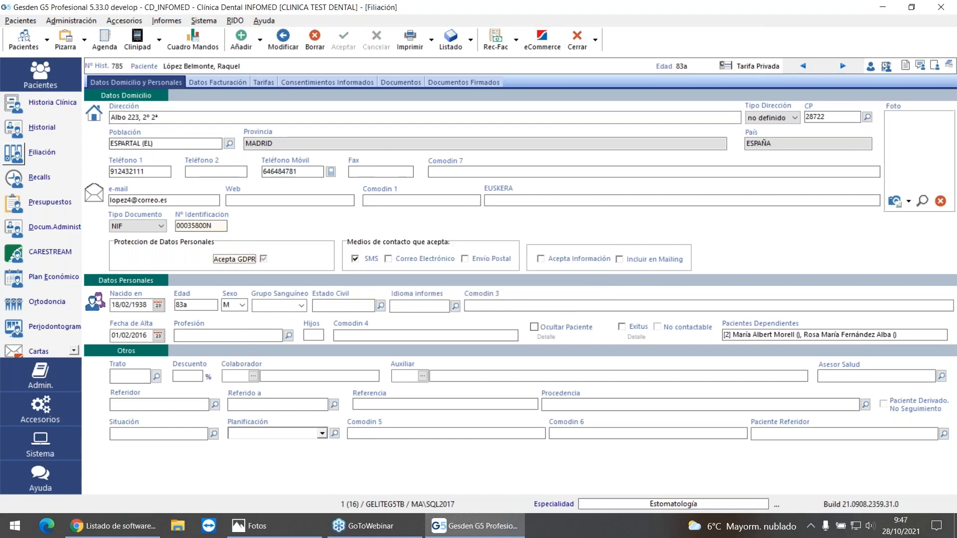
Step: Search for another patient by the first letters of the surname, select the patient and display the Historial
click(24, 40)
text(LOP)
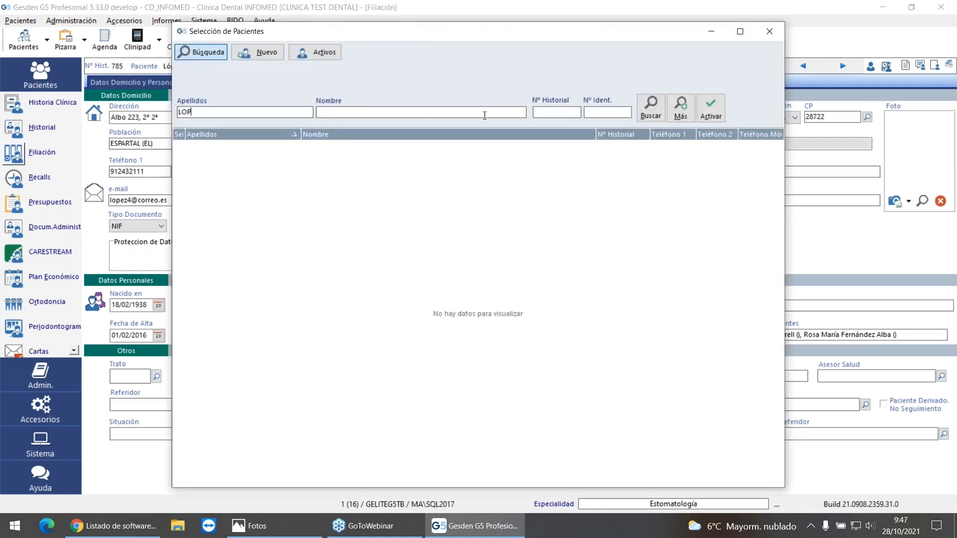
click(651, 108)
double_click(263, 168)
click(23, 130)
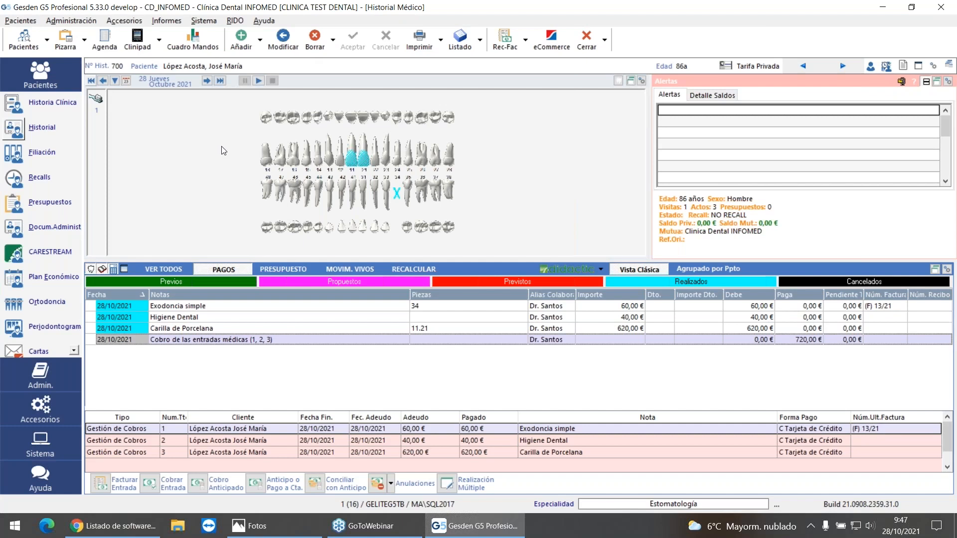
Step: Review the Facturas Fallos Envío TicketBAI list and its available options, and close it
click(64, 22)
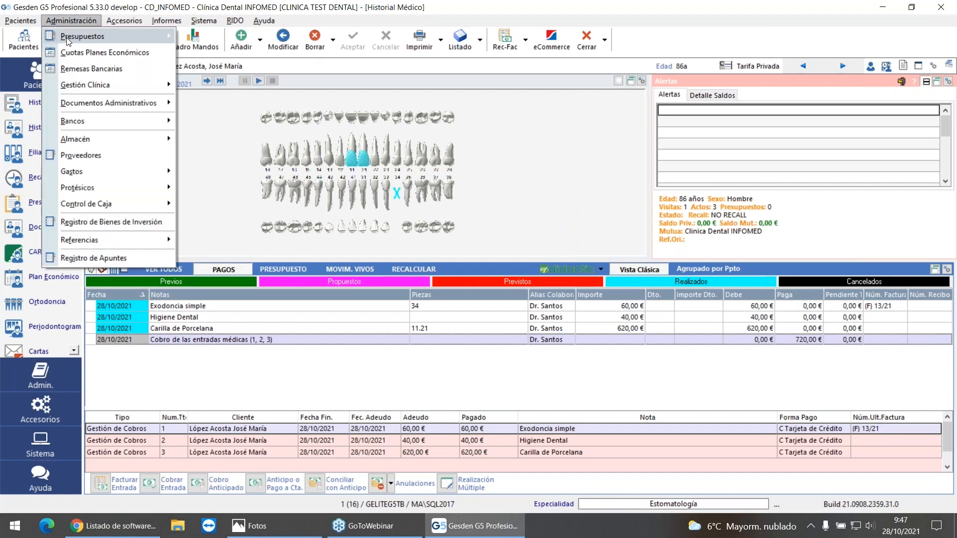
mouse_move(89, 103)
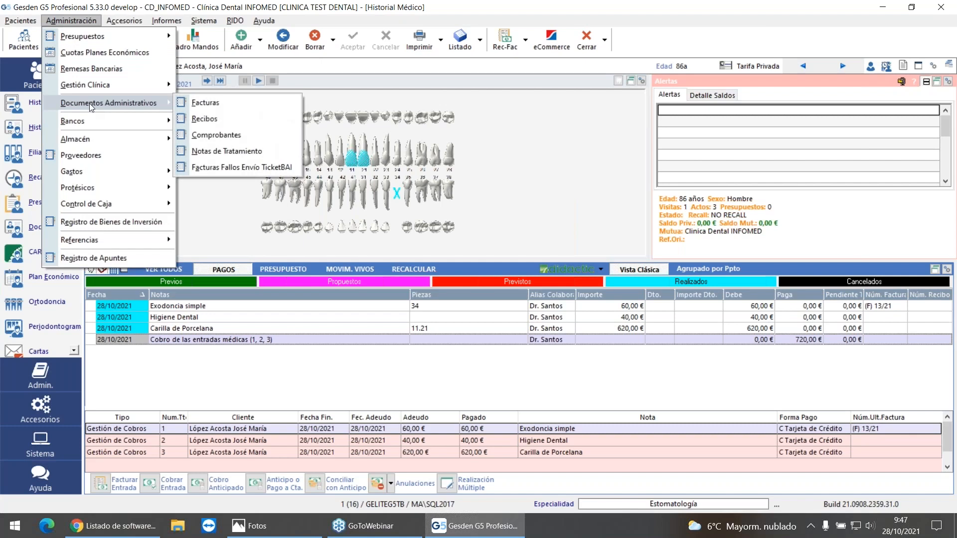
click(244, 167)
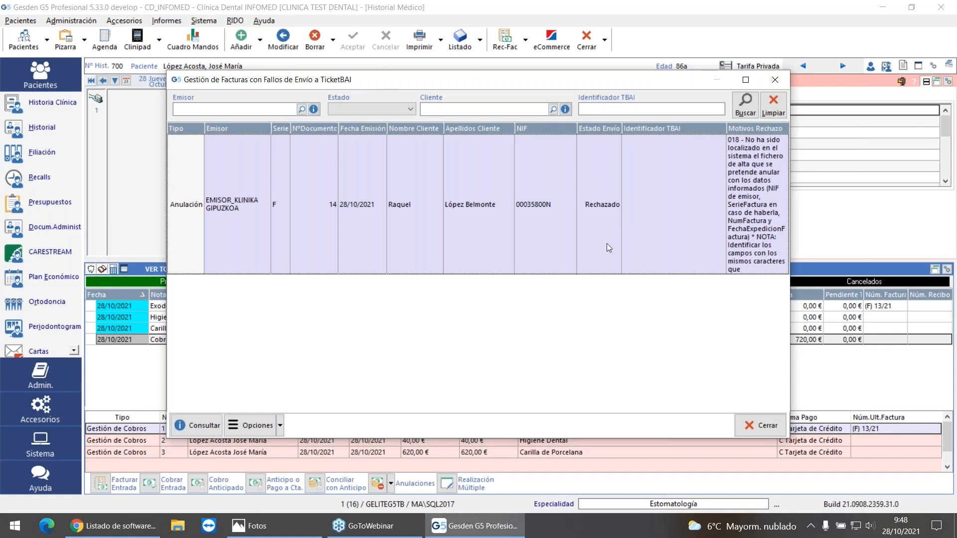
click(262, 430)
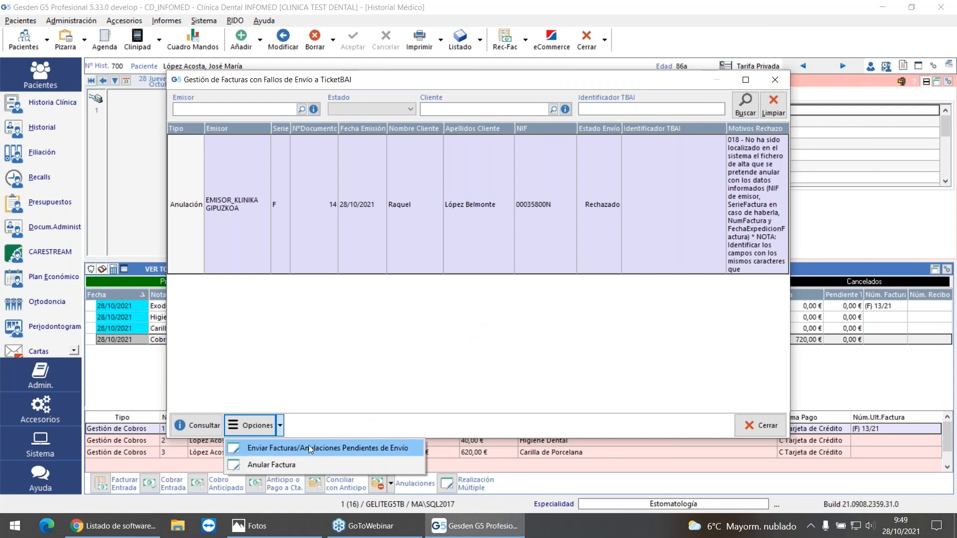
click(743, 427)
click(760, 425)
Step: In Gestión de Accesos y Usuarios, find the Facturas Fallos Envío TicketBAI permission under Menú Administración for the CLINICA group
click(65, 21)
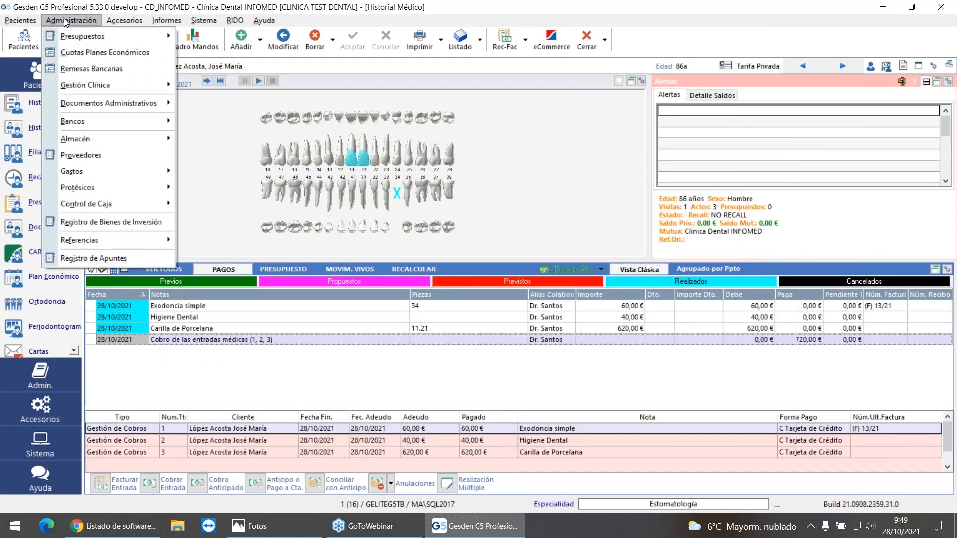
mouse_move(144, 104)
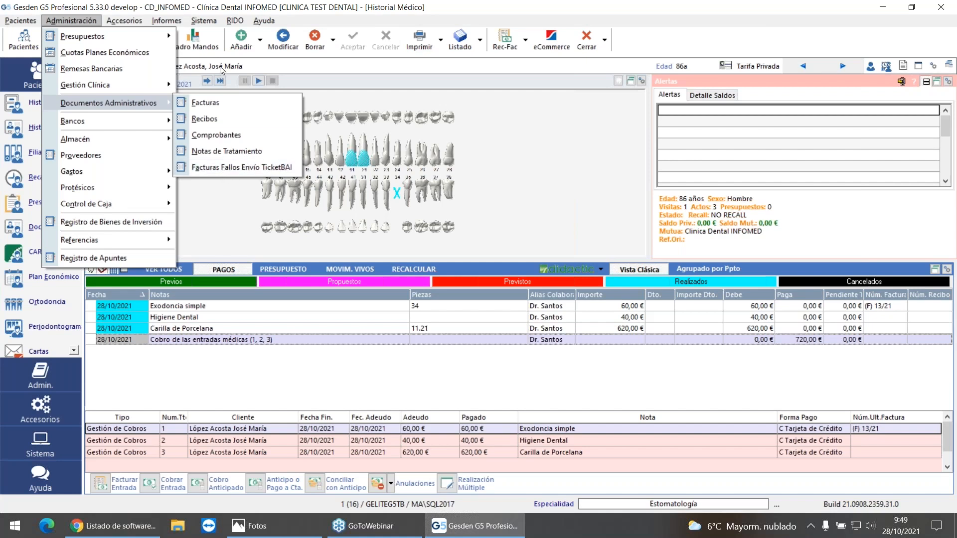
click(202, 23)
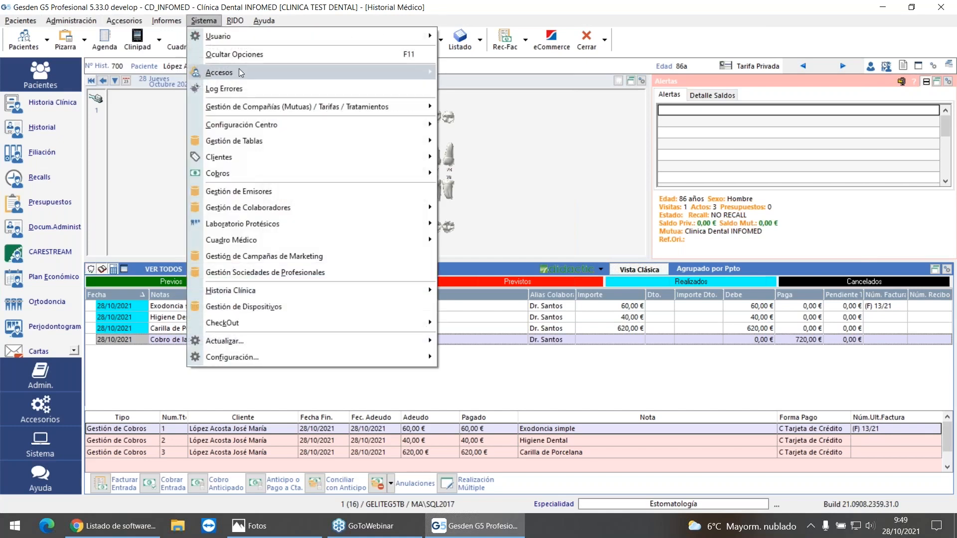
mouse_move(240, 71)
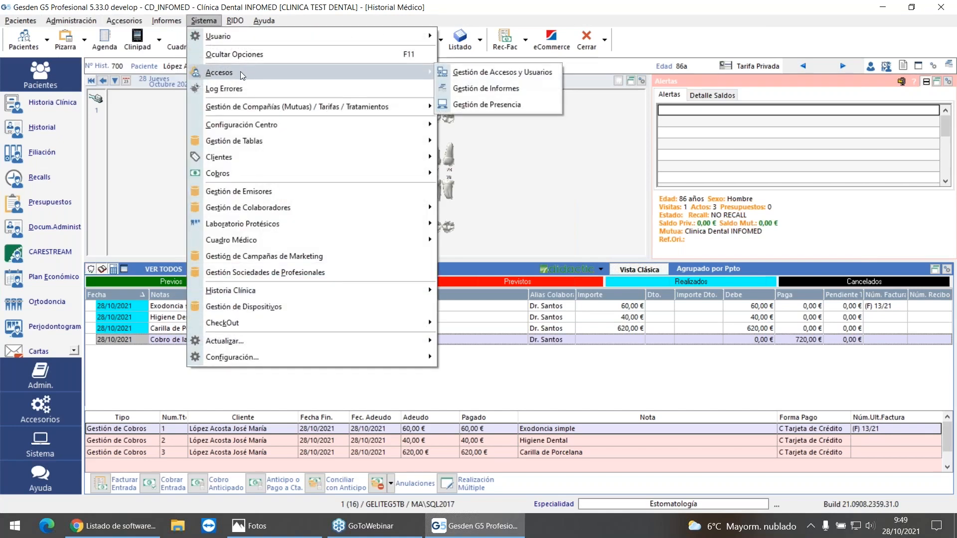
click(497, 73)
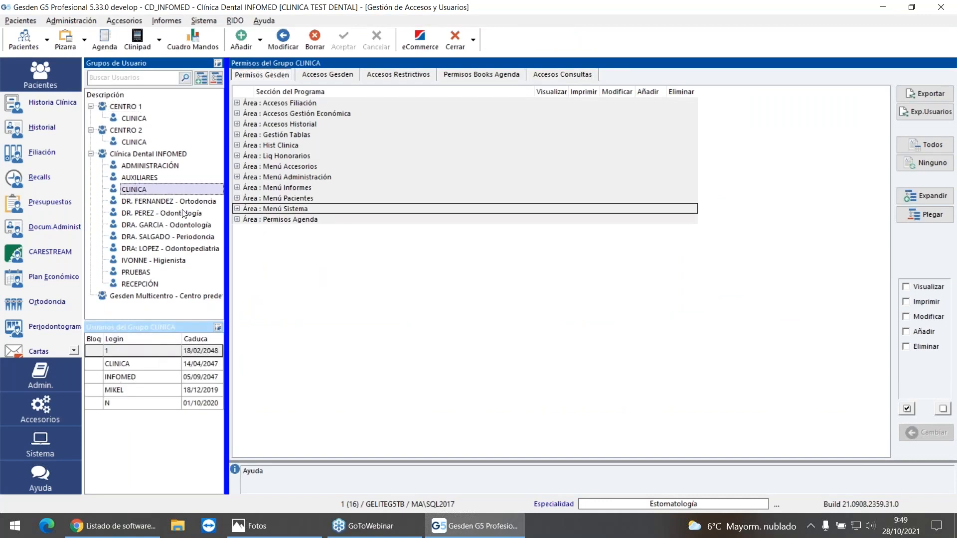
click(237, 177)
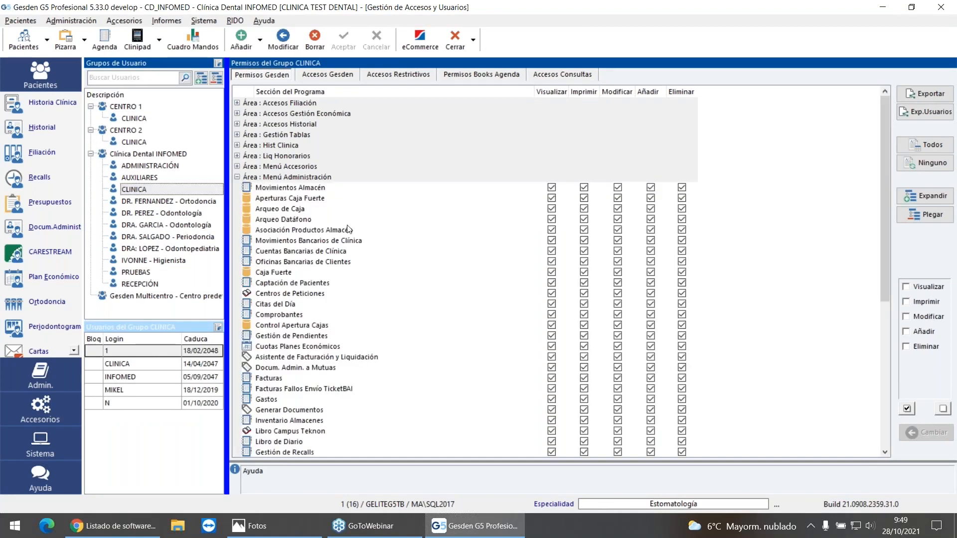
scroll(345, 255, down, 1)
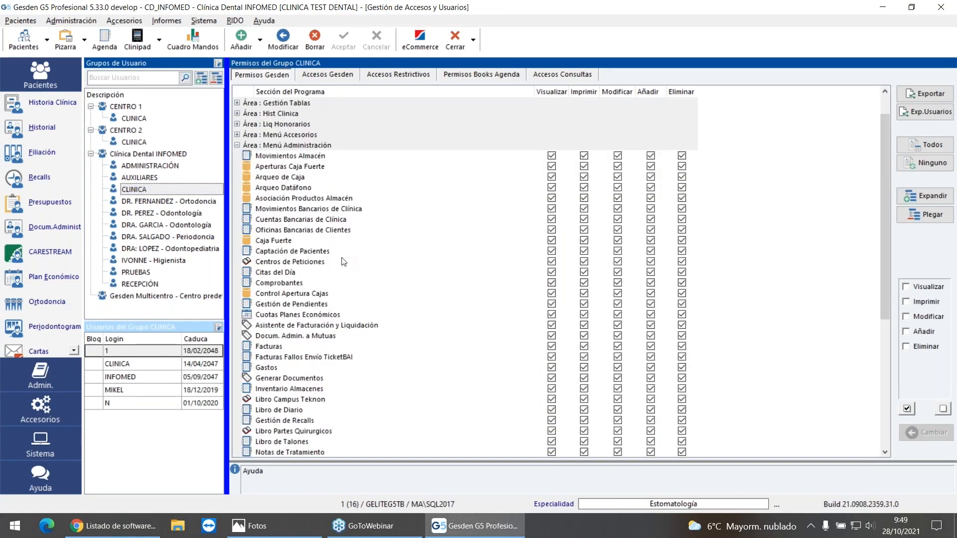
scroll(343, 261, down, 1)
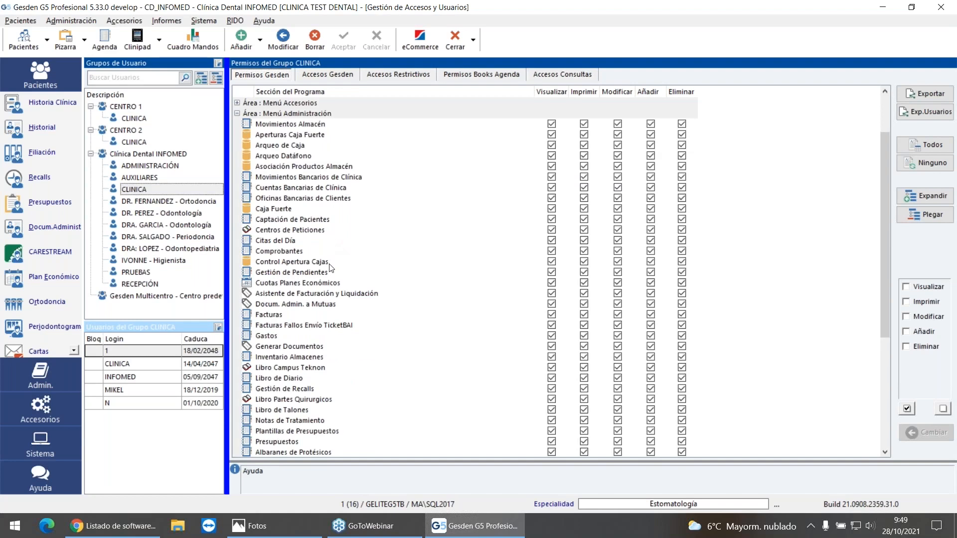
click(314, 326)
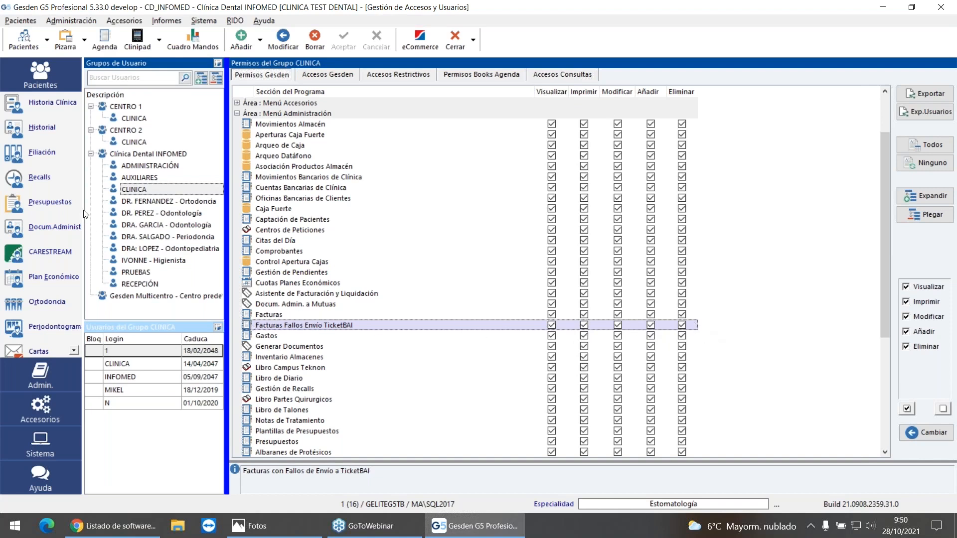
click(133, 192)
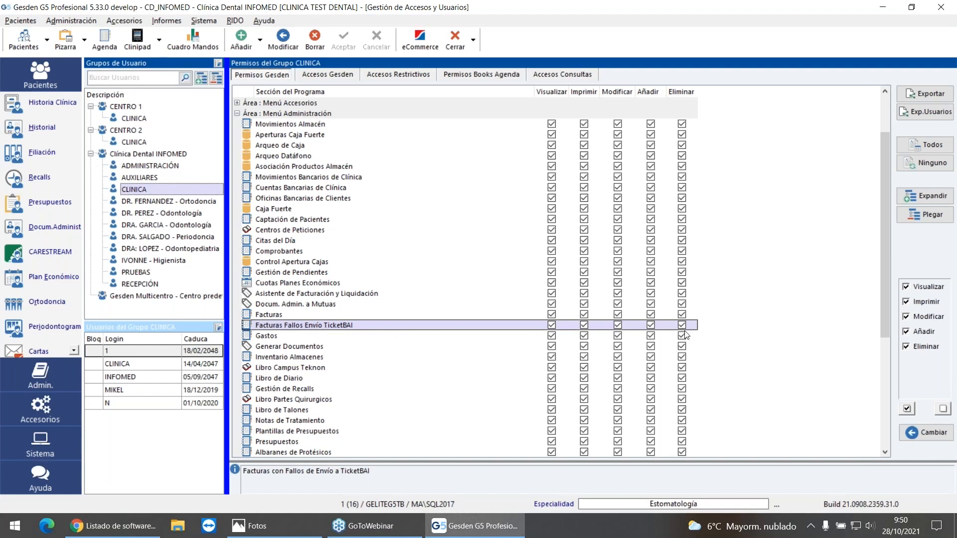
Step: Remove all permissions on Facturas Fallos Envío TicketBAI for the CLINICA group
click(942, 409)
click(926, 432)
click(632, 296)
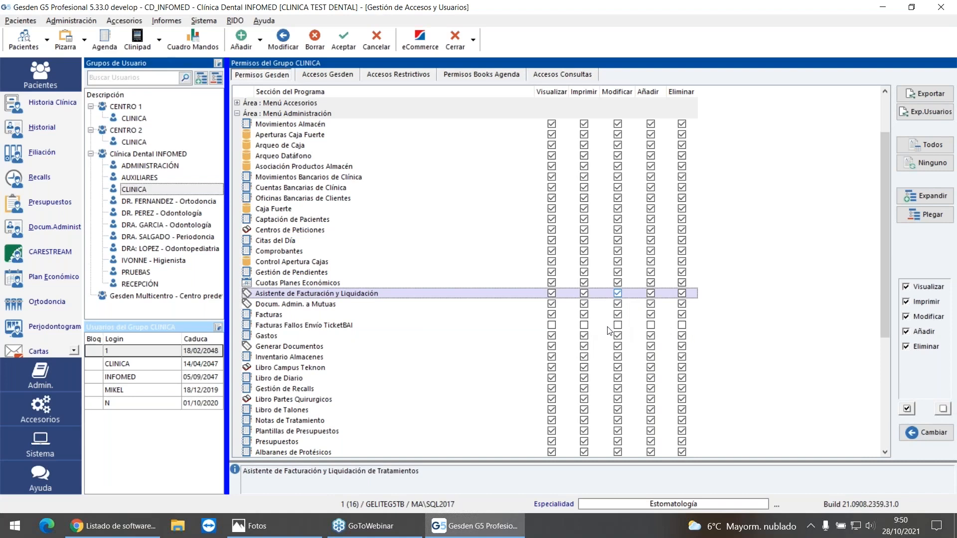
Step: Grant the CLINICA group every permission on Facturas Fallos Envío TicketBAI and save the access settings
click(369, 326)
click(906, 409)
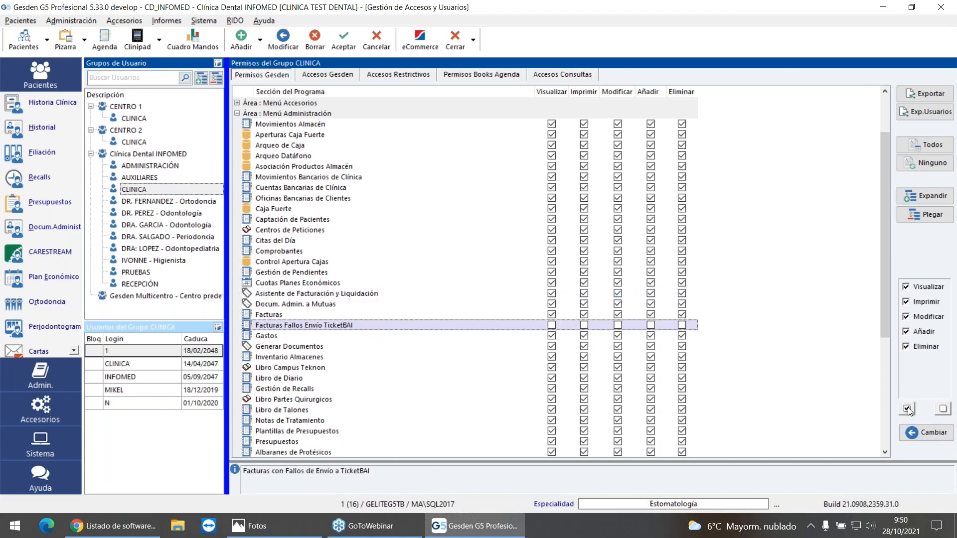
click(920, 434)
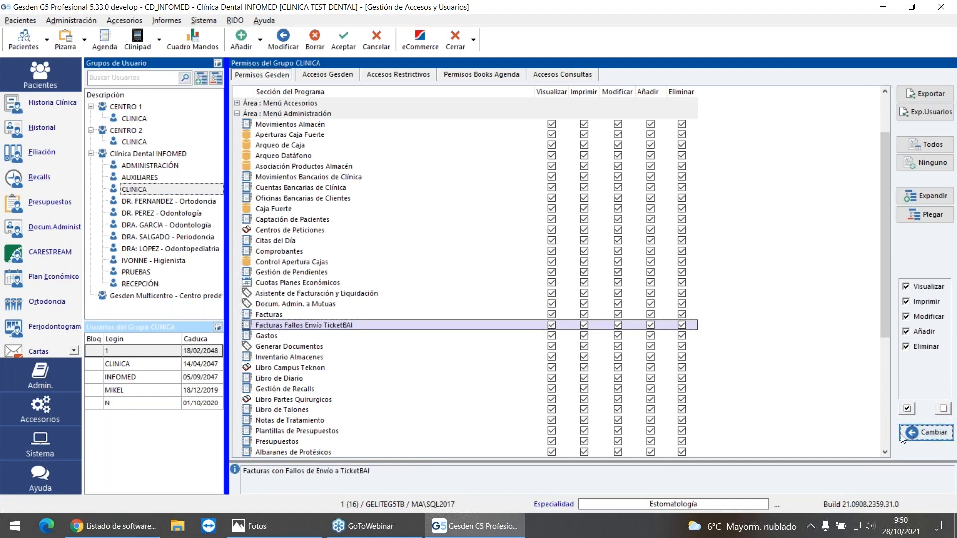
click(342, 39)
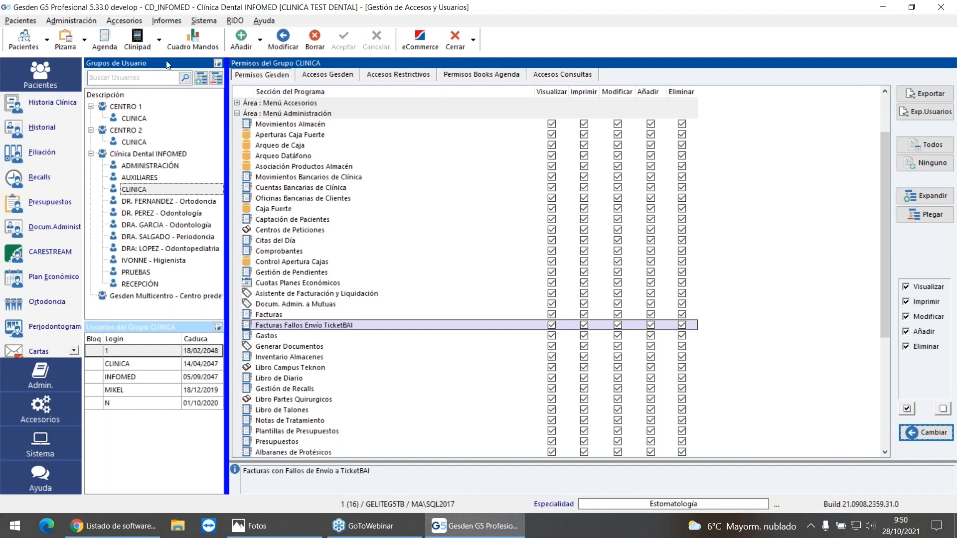
Step: Check the Anular Factura option and the rejected entry in the TicketBAI sending failures list, and close the list
click(64, 23)
mouse_move(97, 102)
click(232, 168)
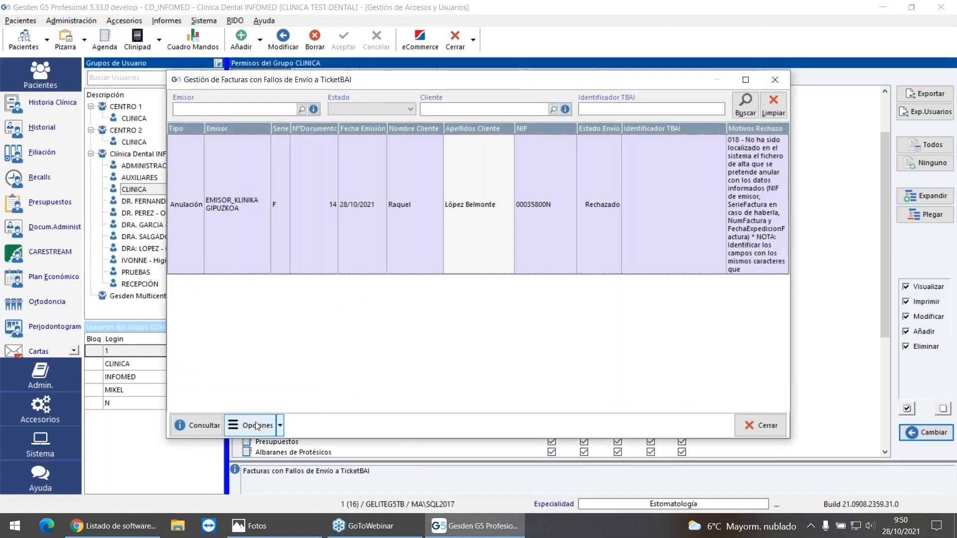
click(256, 426)
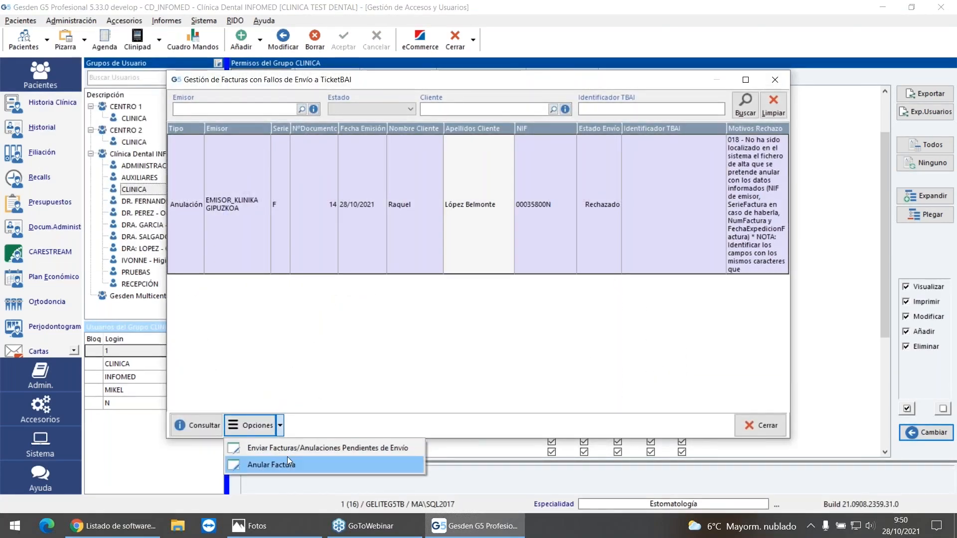
click(525, 320)
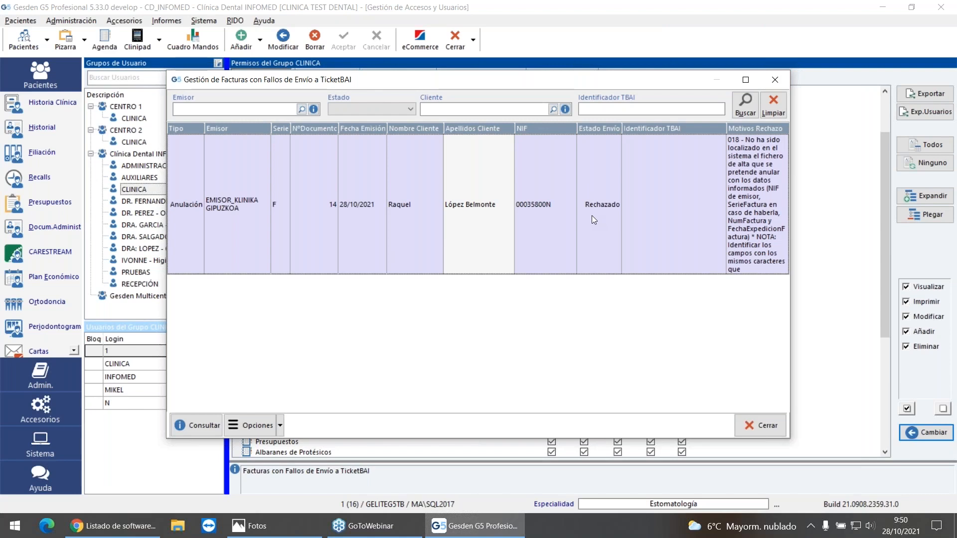
click(771, 81)
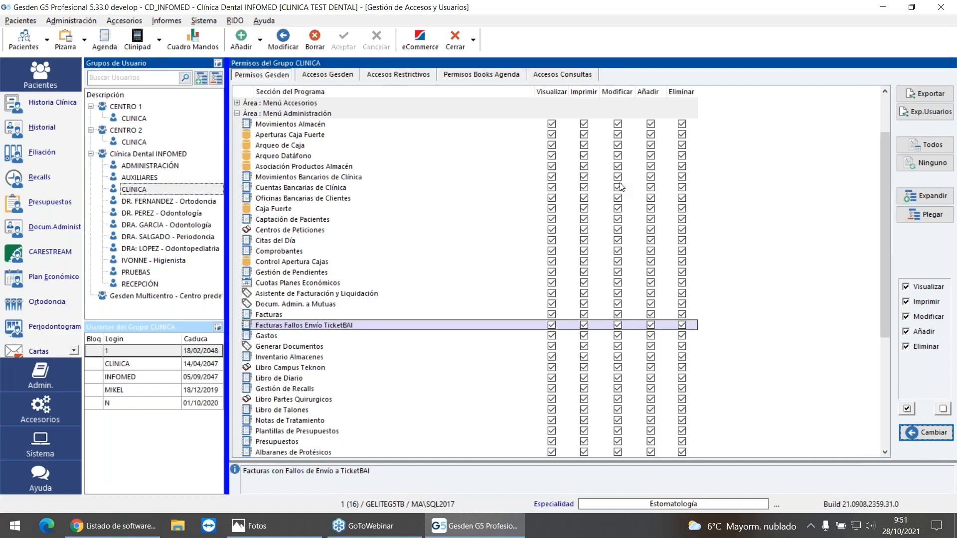
Step: Check the Enviar Facturas/Anulaciones Pendientes de Envío option in the TicketBAI failures list, and leave the list and access management
click(56, 21)
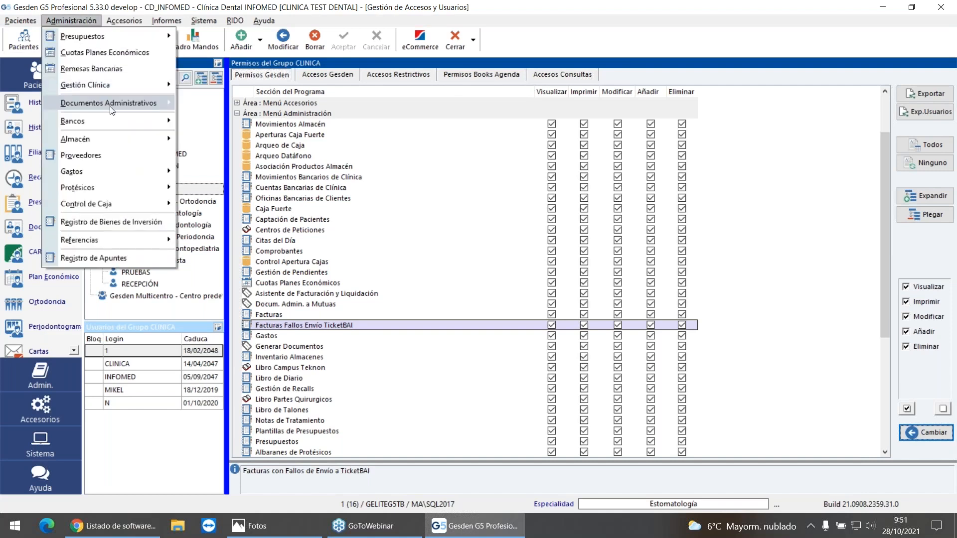
mouse_move(111, 110)
click(246, 172)
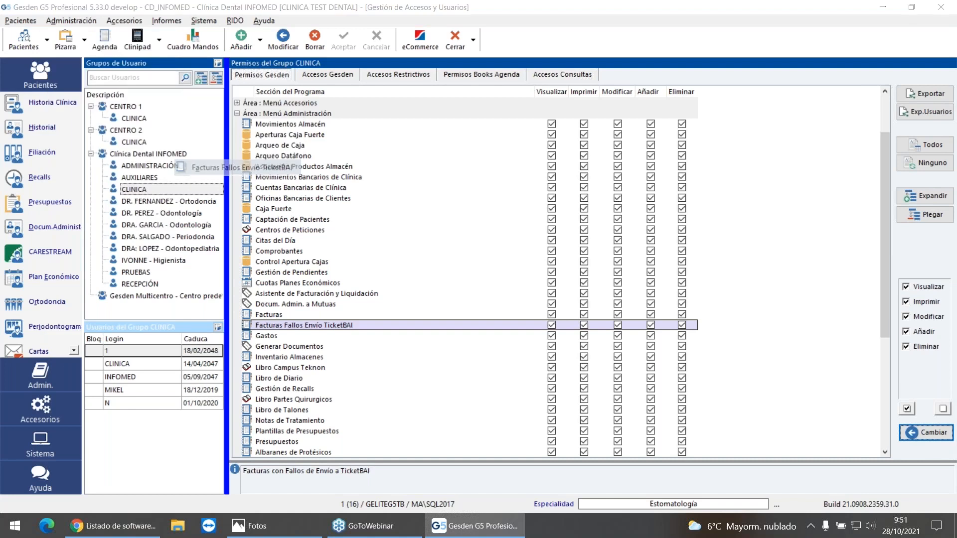
click(277, 423)
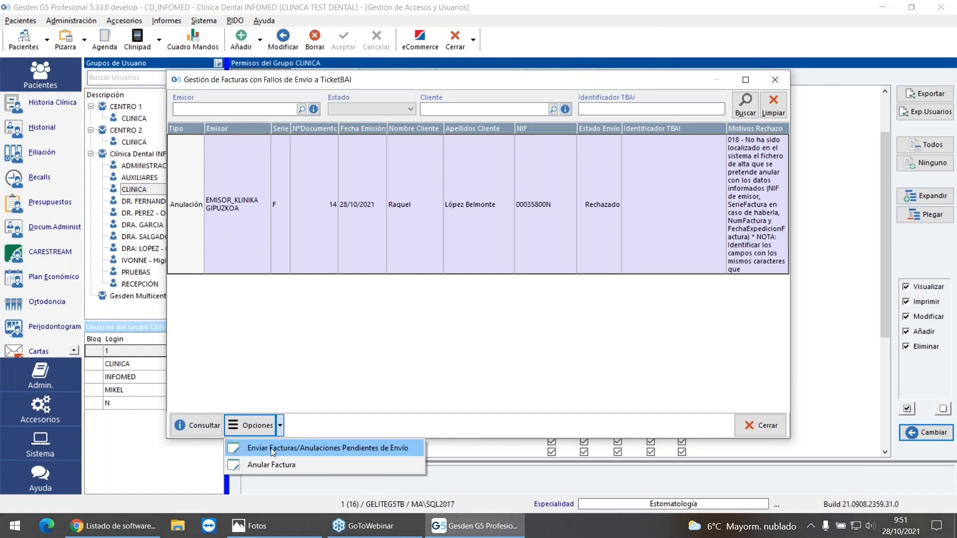
click(760, 428)
click(760, 429)
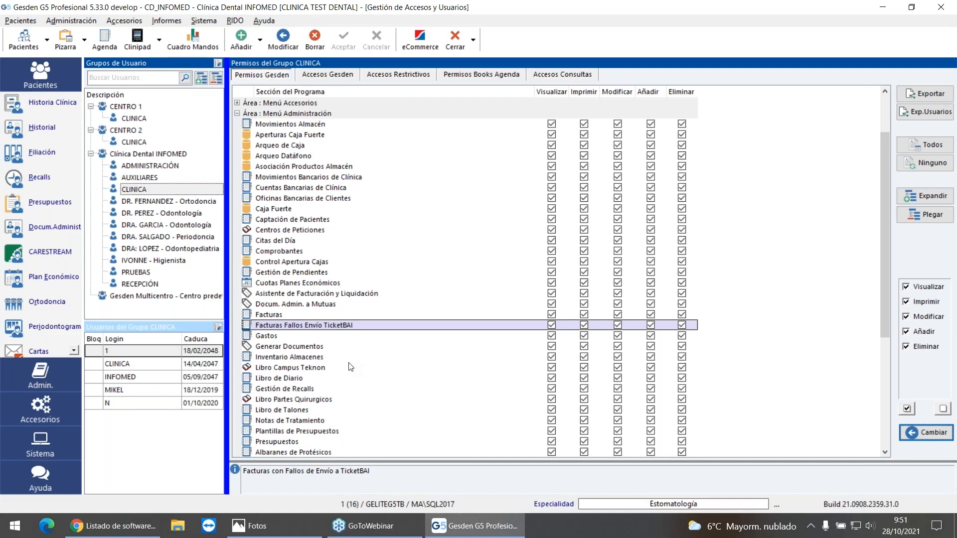
click(455, 40)
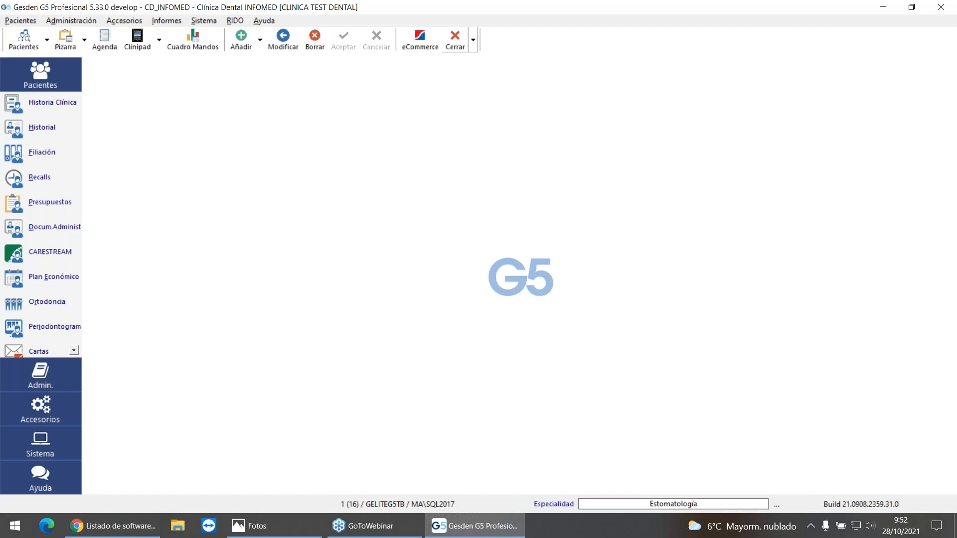
Step: Examine Activar emisión Documento Rectificativo in the Docs.Admin. configuration, switching it off and on again, and leave without saving
click(204, 20)
mouse_move(252, 357)
click(513, 357)
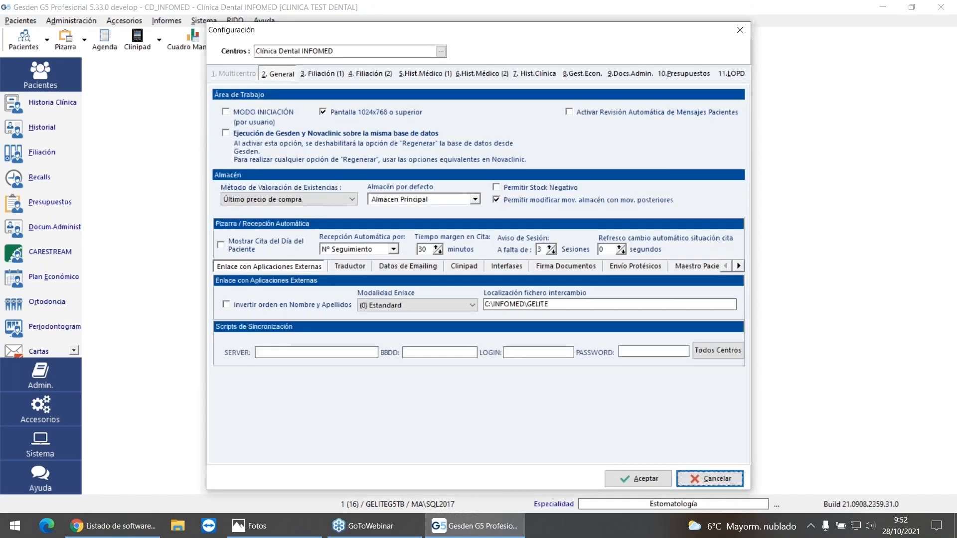
click(644, 74)
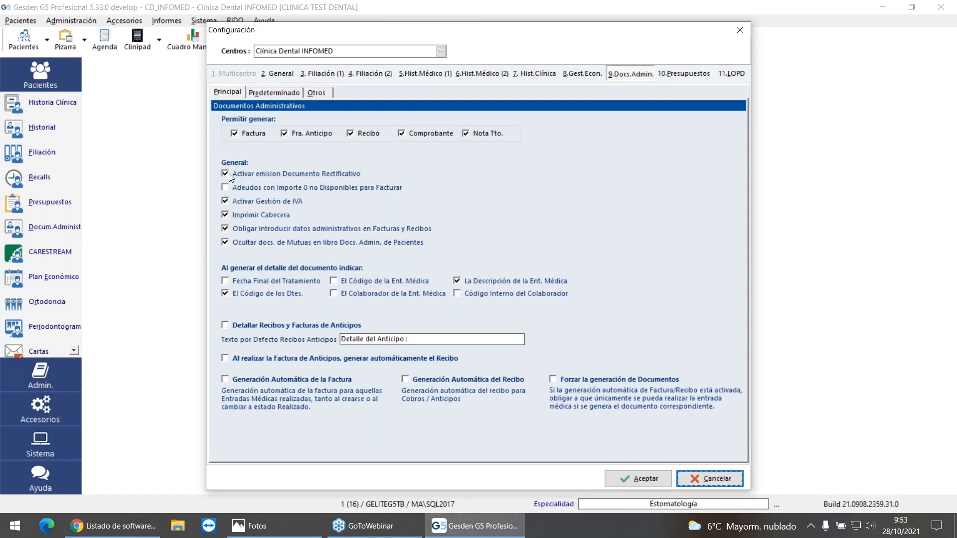
click(229, 174)
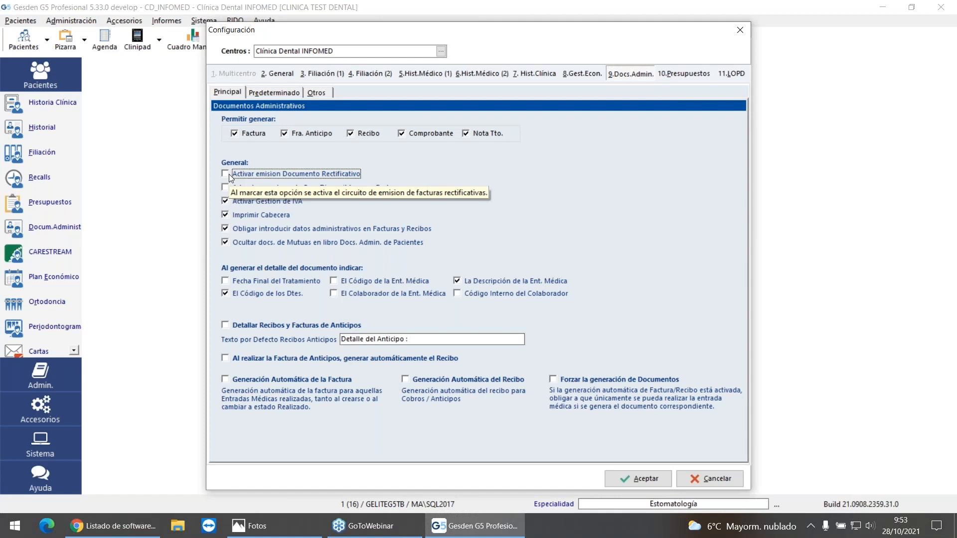
click(228, 174)
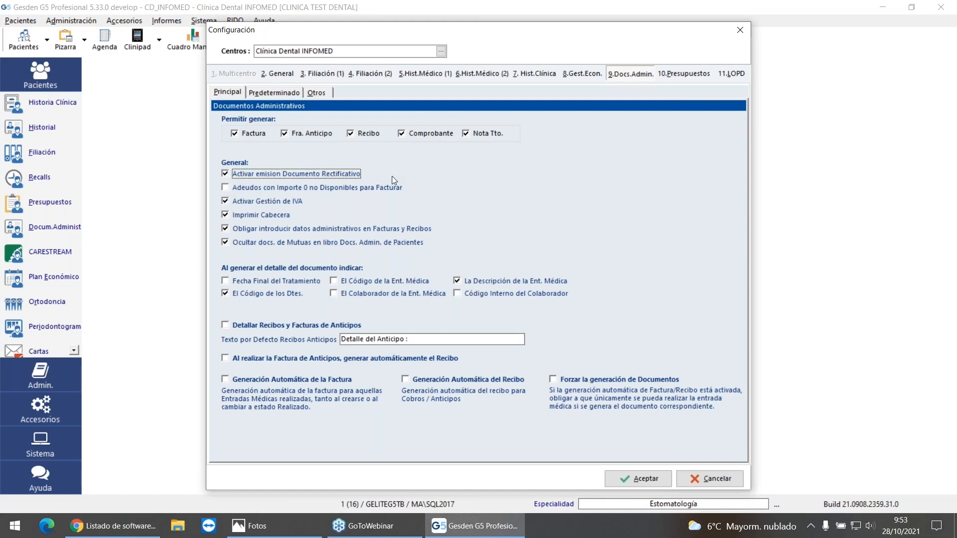
click(728, 476)
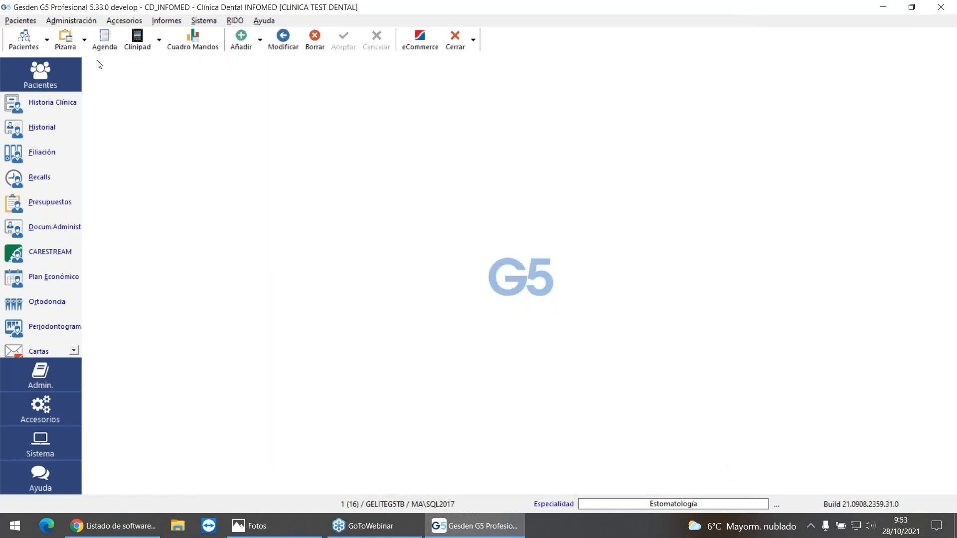
Step: Search the patients by the first letters of the surname and open the second listed patient's medical history
click(31, 47)
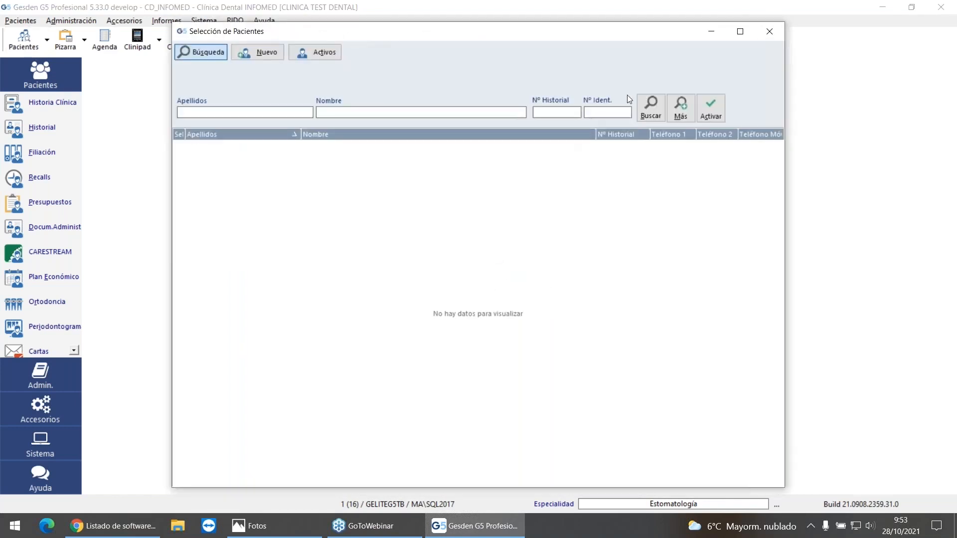
text(LOP)
click(649, 108)
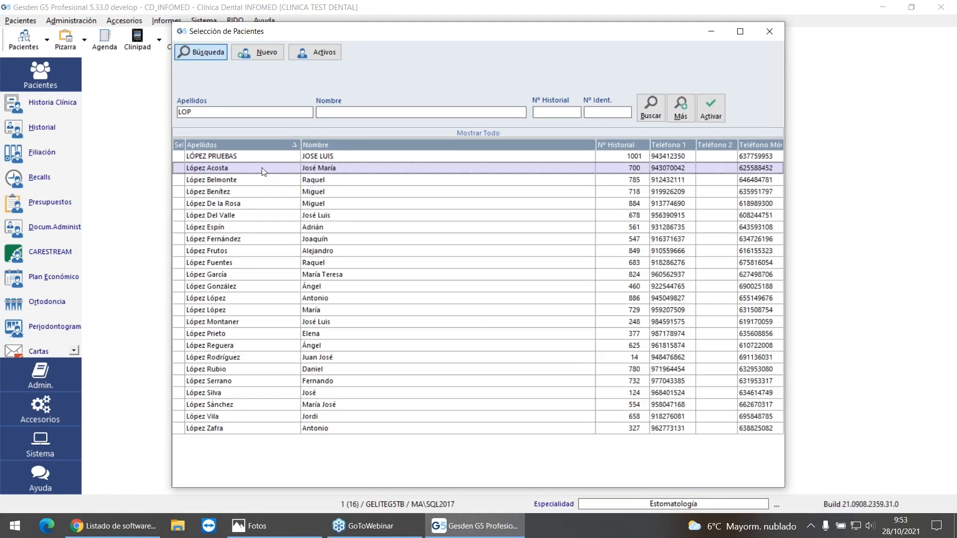
double_click(263, 168)
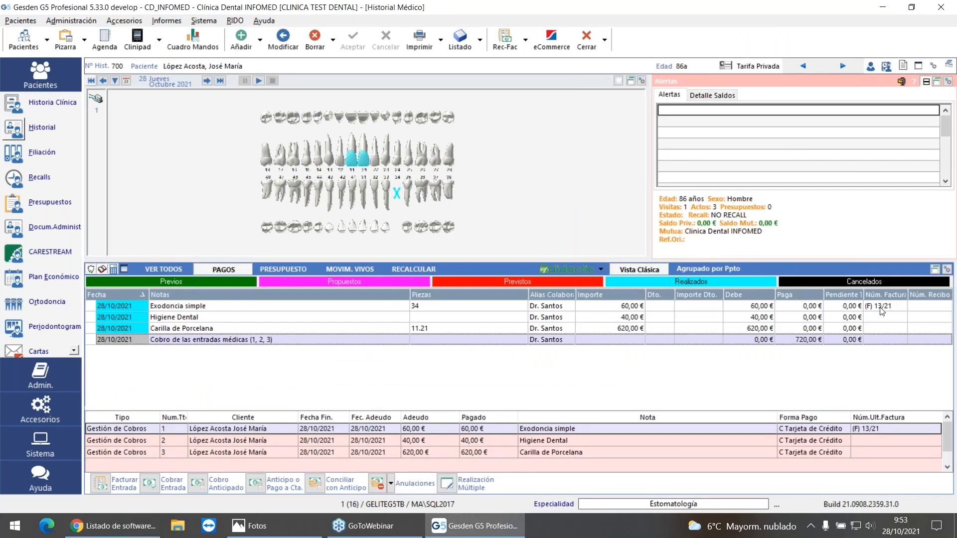
Step: Generate an invoice covering Higiene Dental and Carilla de Porcelana with full detail, and check its preview including the TicketBAI QR code
click(102, 485)
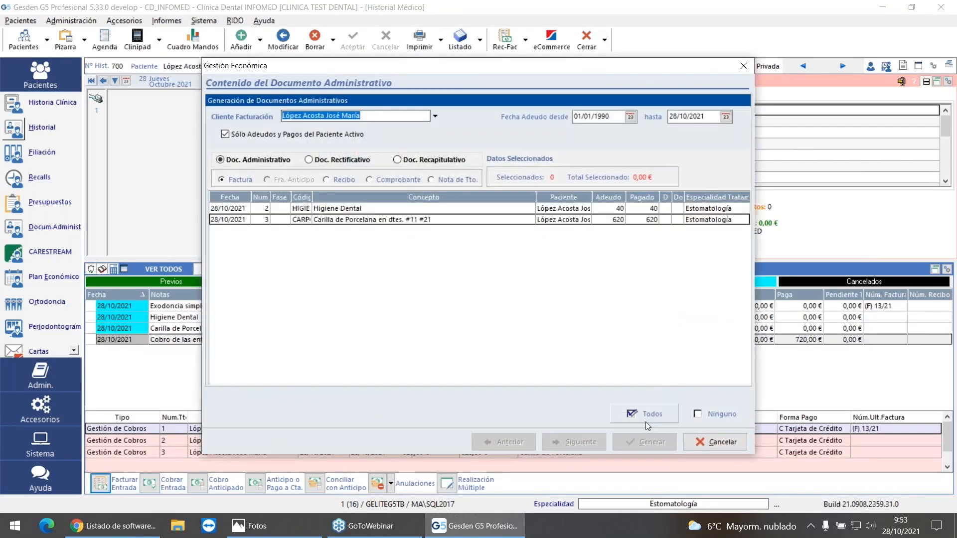
click(644, 414)
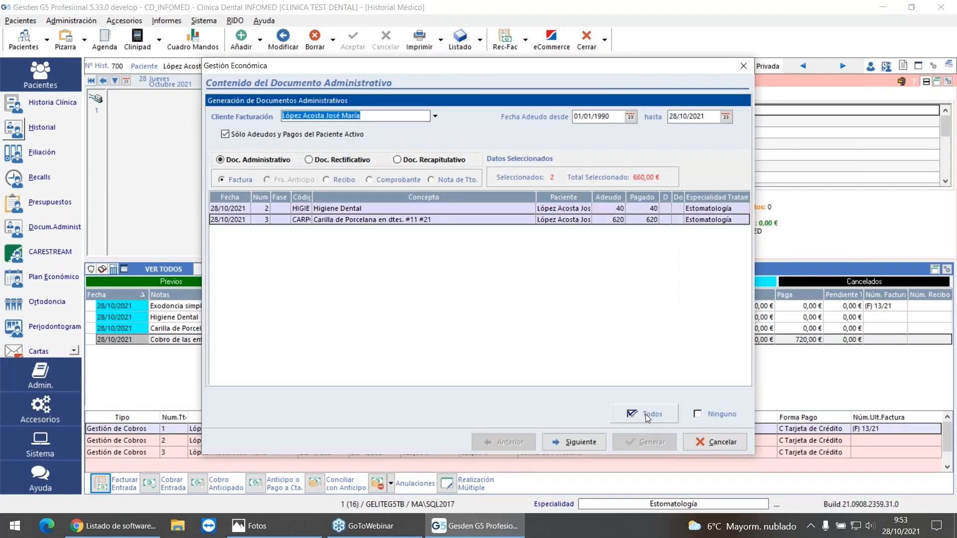
click(574, 442)
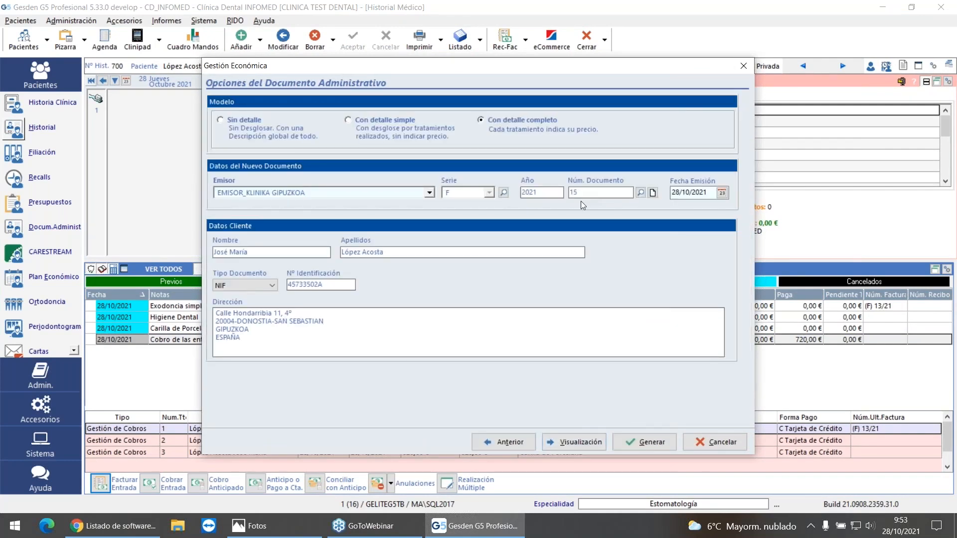
click(649, 442)
click(561, 288)
click(561, 288)
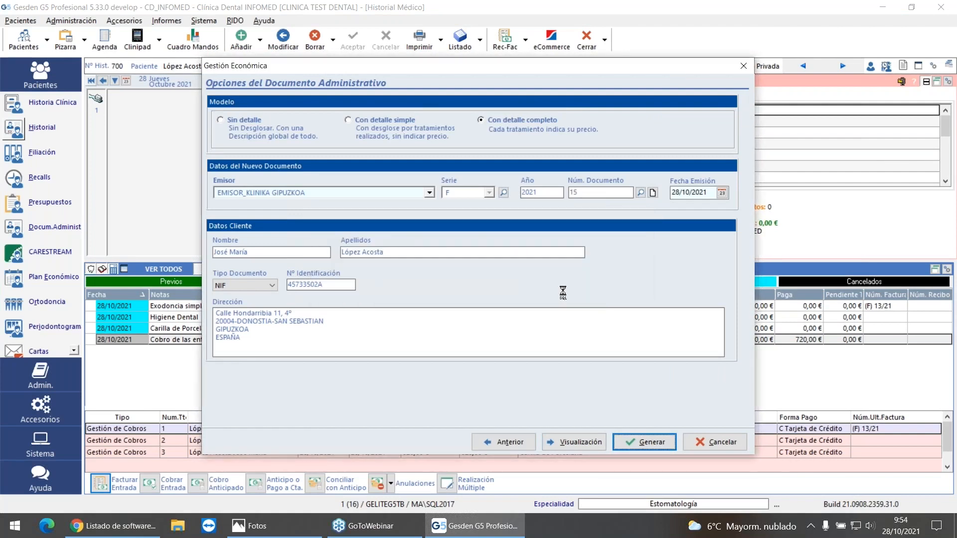
scroll(516, 316, down, 5)
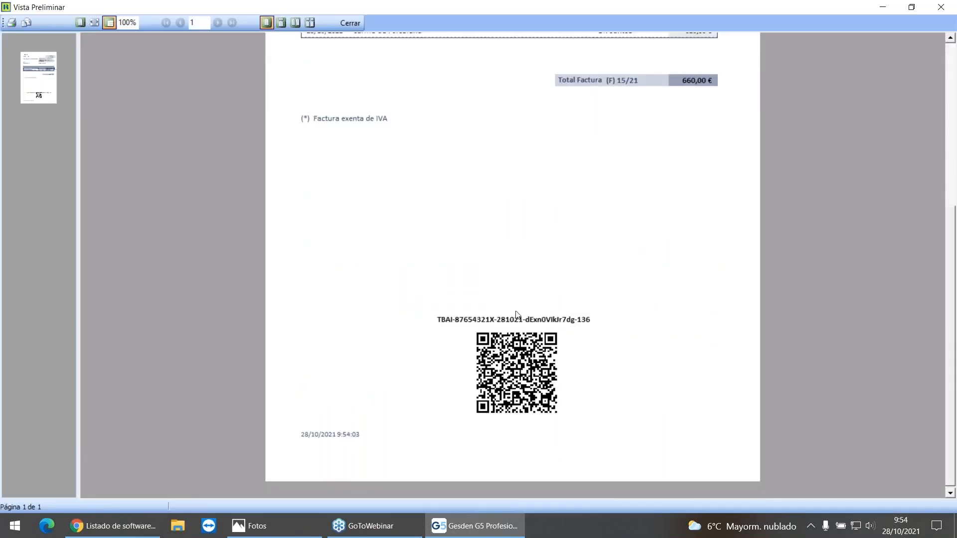
scroll(516, 315, up, 5)
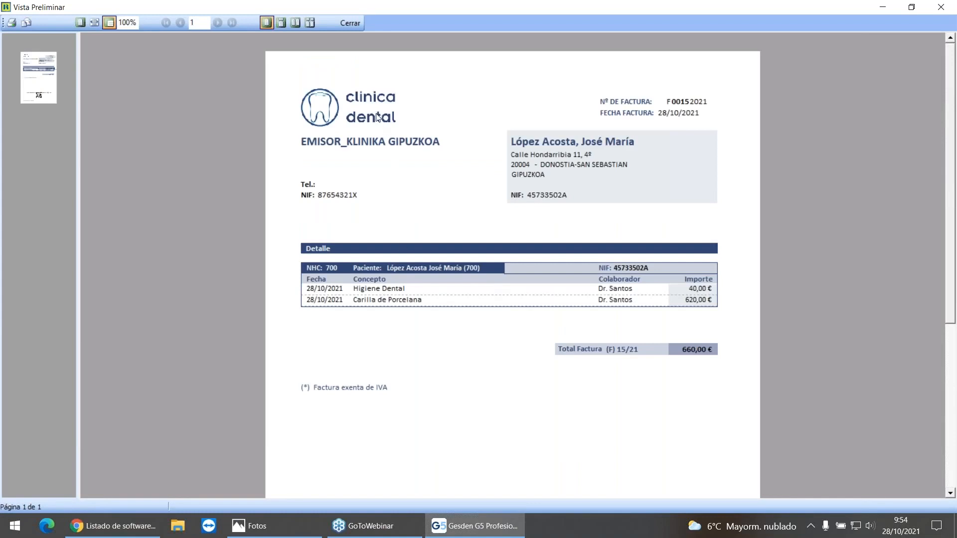
click(353, 22)
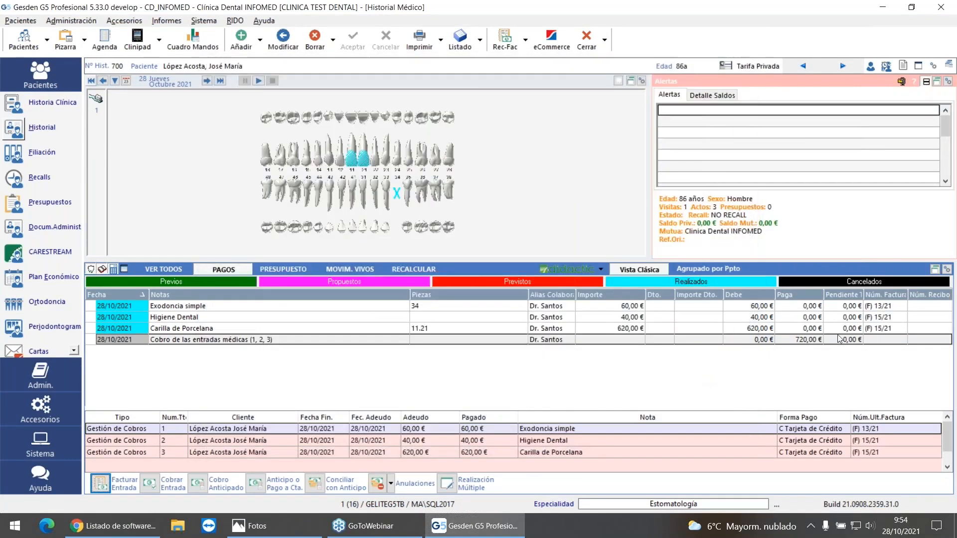
Step: Preview the 60 € and 660 € invoices in the patient's administrative documents, and check the invoiced treatments in the history
click(14, 229)
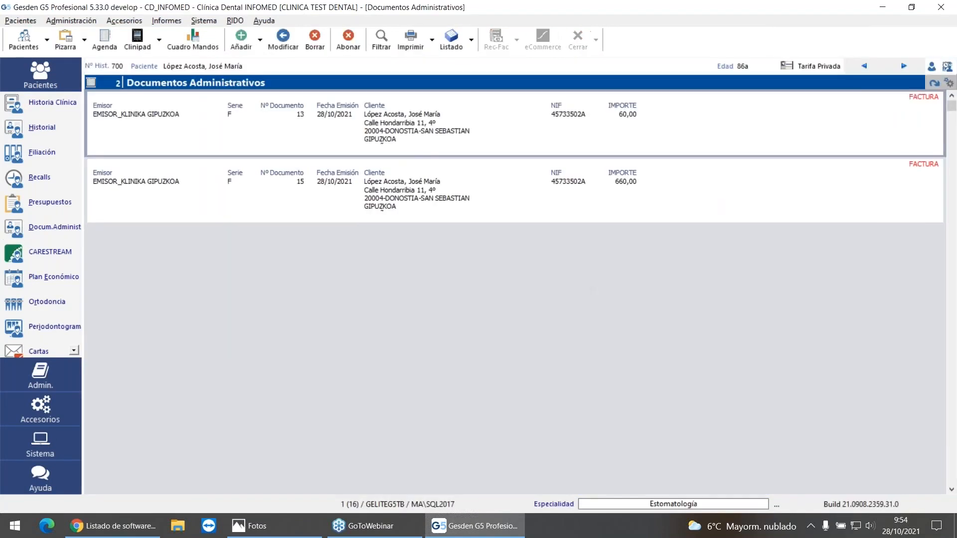
click(884, 189)
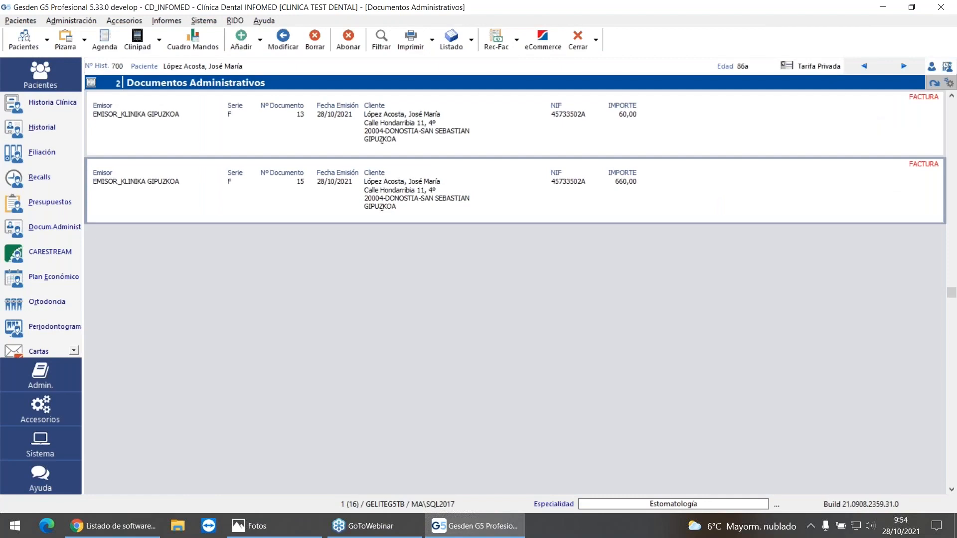
click(638, 126)
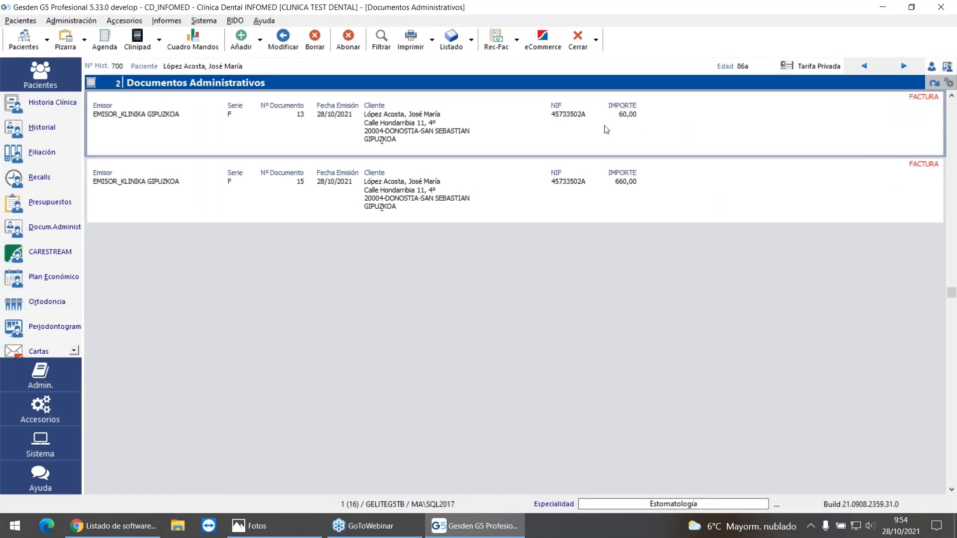
click(407, 51)
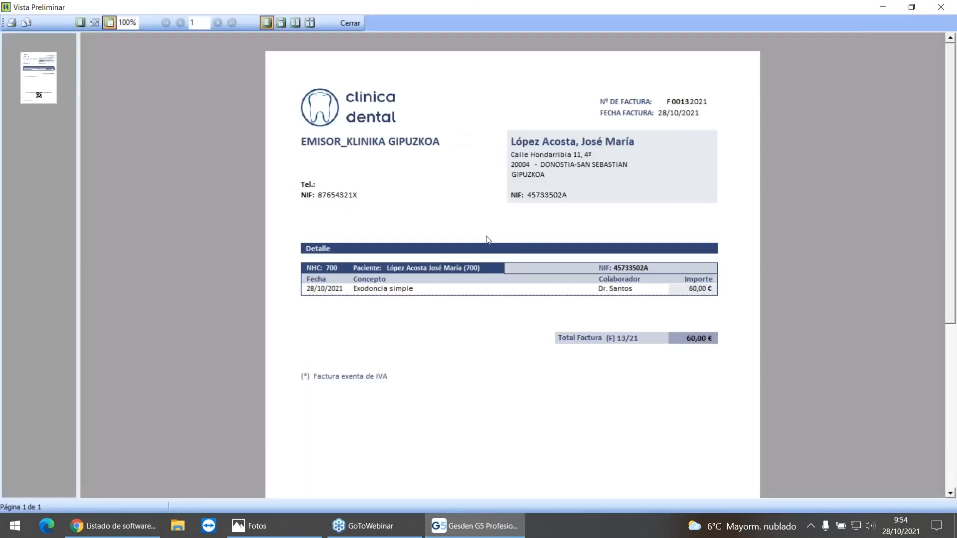
scroll(578, 289, down, 5)
scroll(581, 291, up, 3)
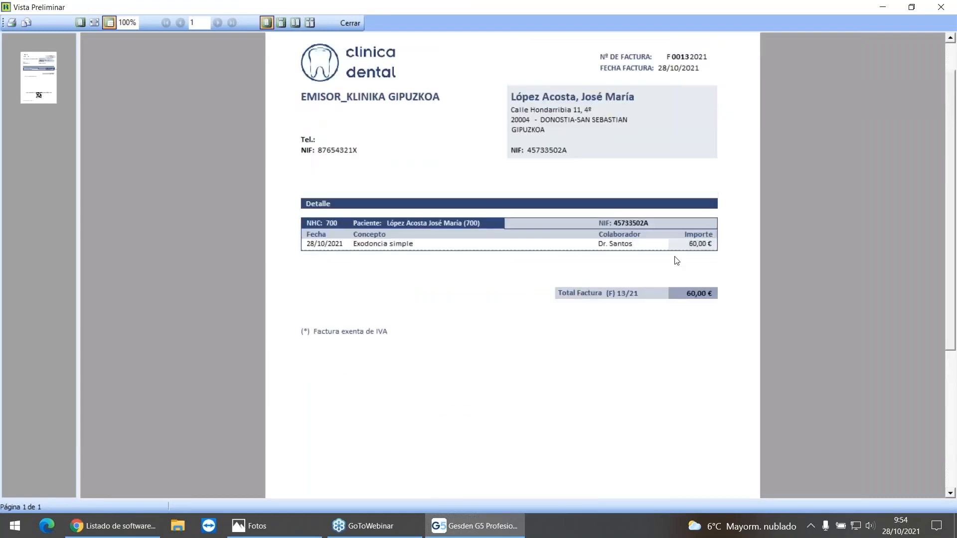
click(347, 26)
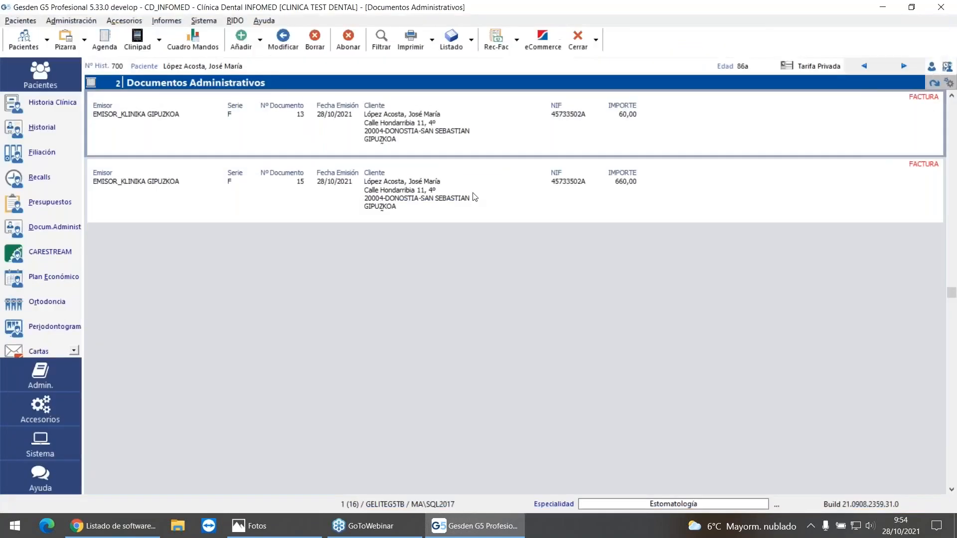
click(411, 38)
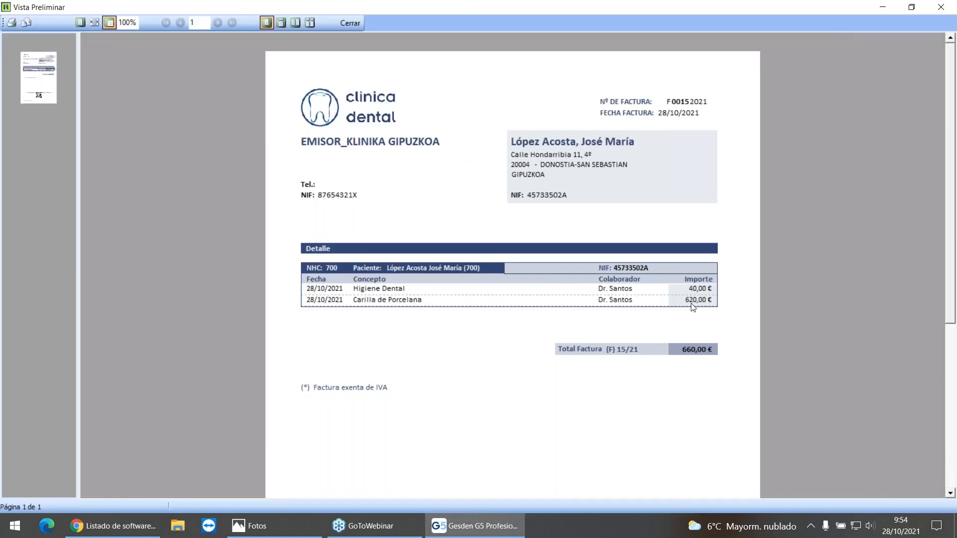
click(348, 23)
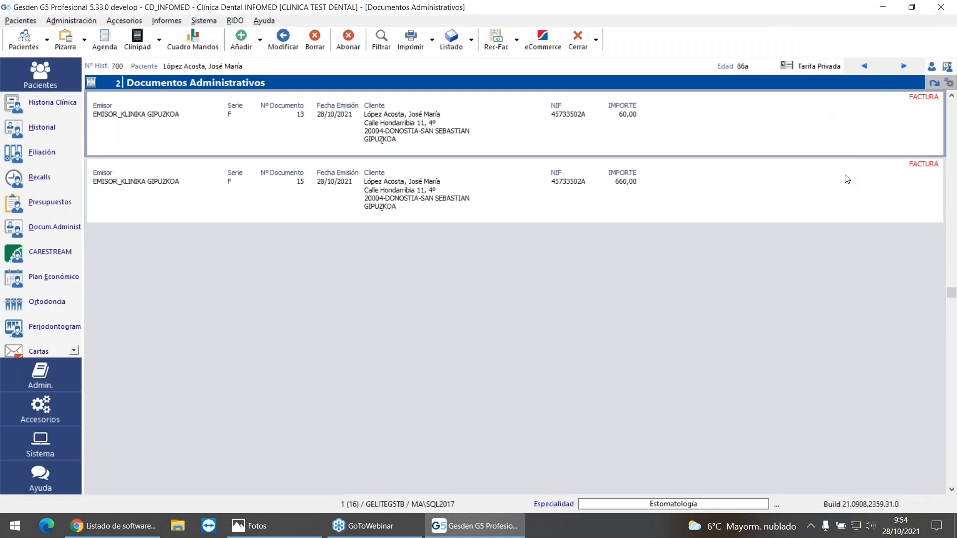
click(22, 131)
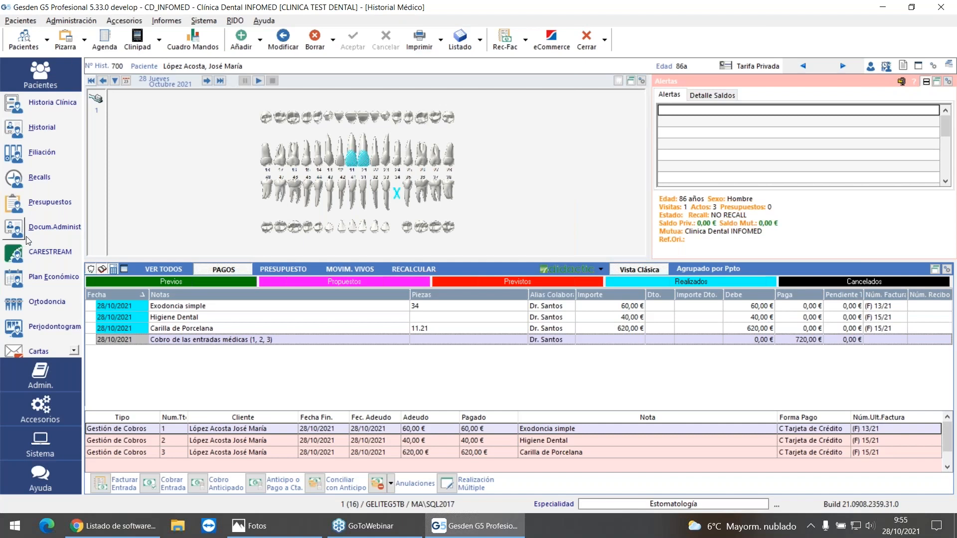
click(49, 227)
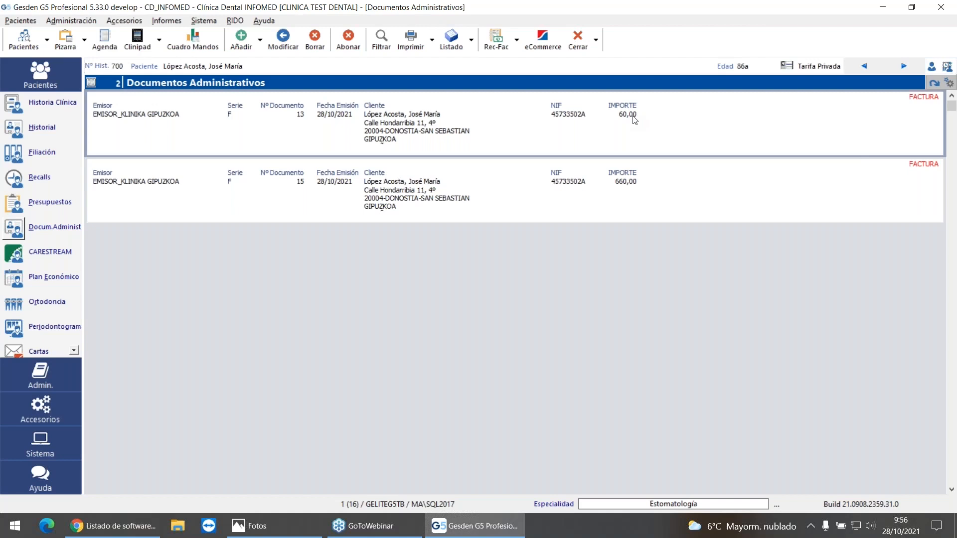
Step: Open the Motivos de Asignación table and list the reasons of type Abono
click(204, 21)
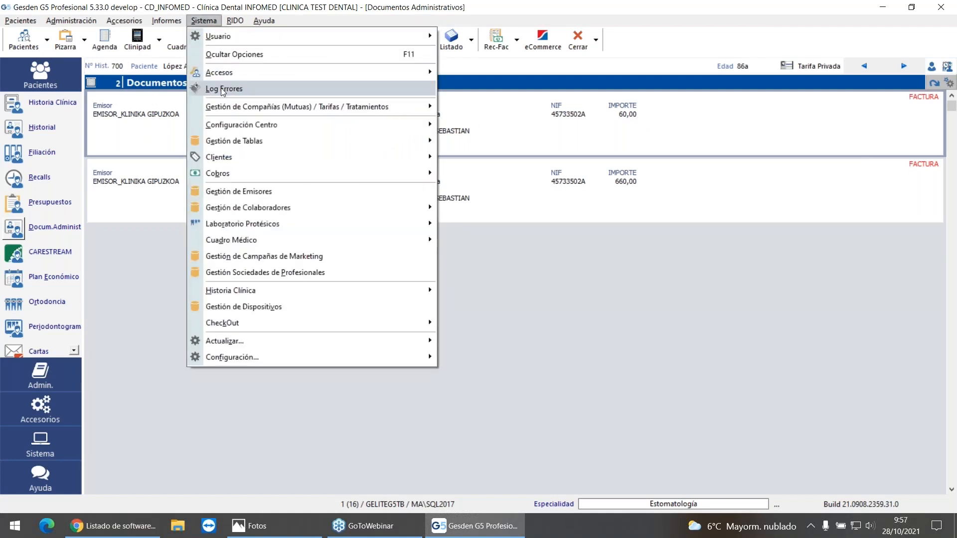
mouse_move(238, 143)
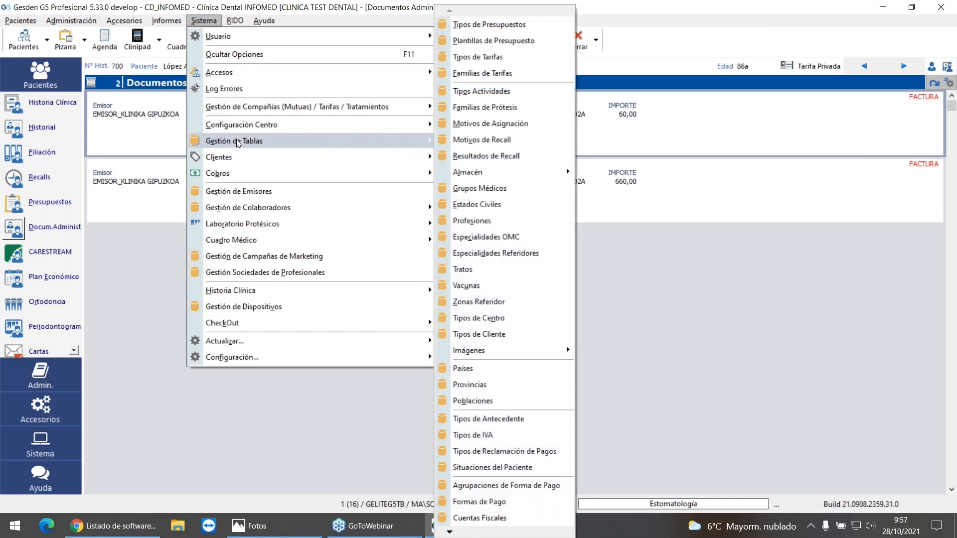
click(525, 123)
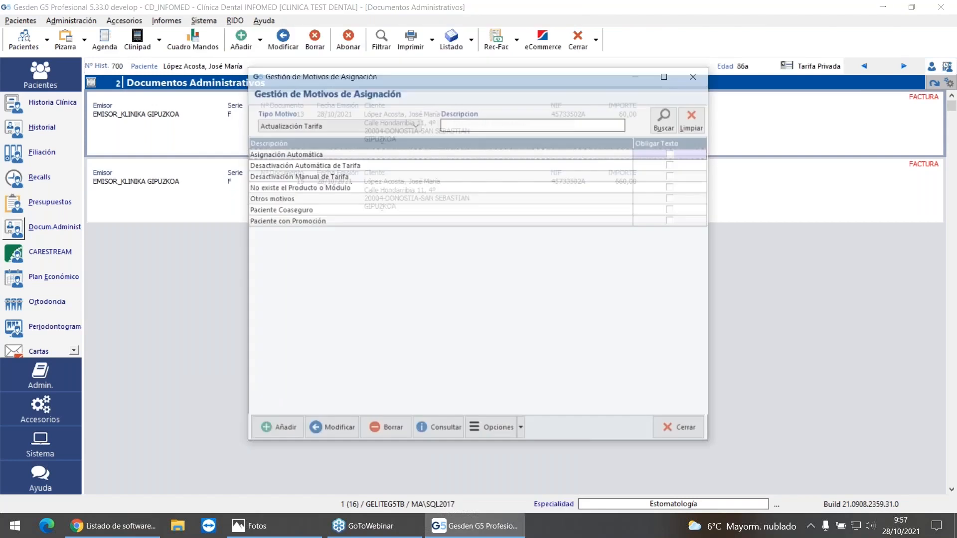
click(273, 126)
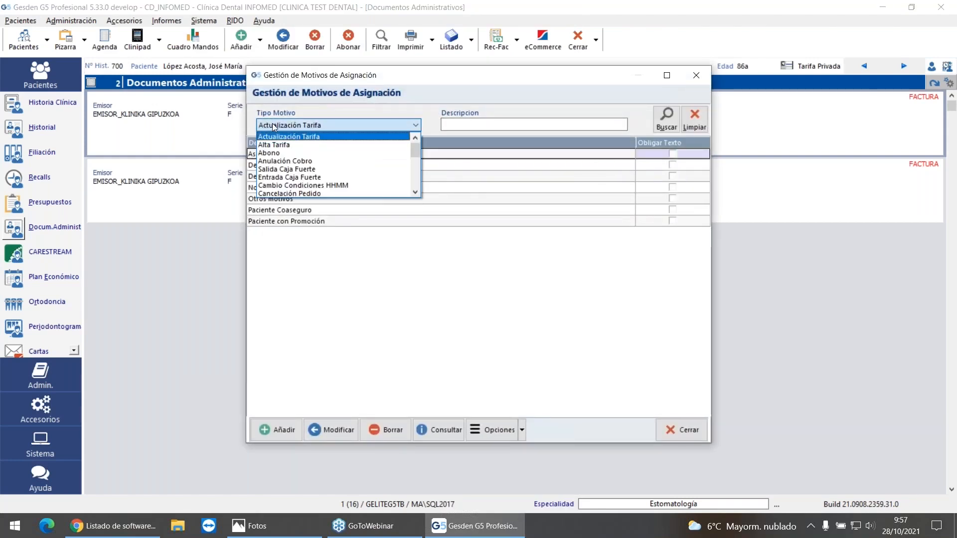
click(274, 153)
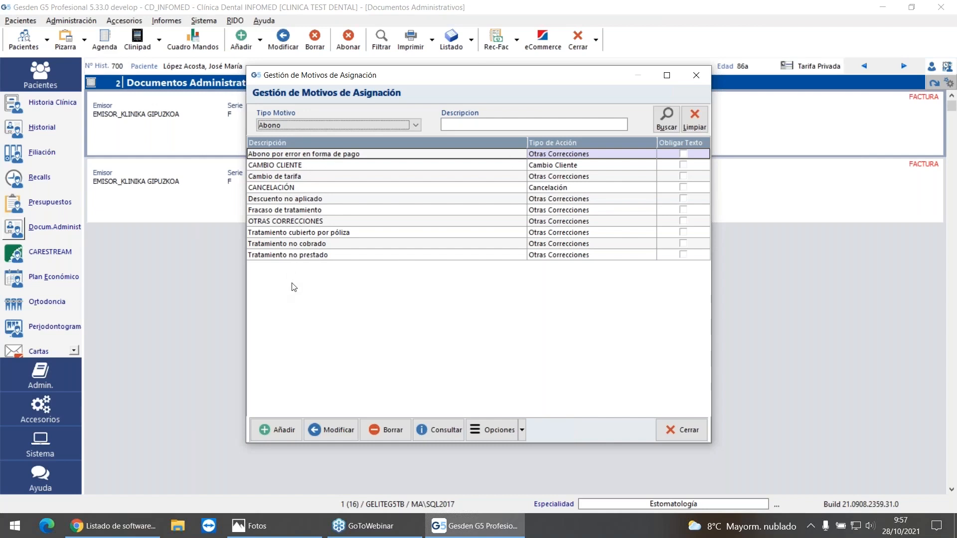
Step: Add an Abono reason described as ERROR DE IMPORTES with the action type Otras Correcciones
click(277, 422)
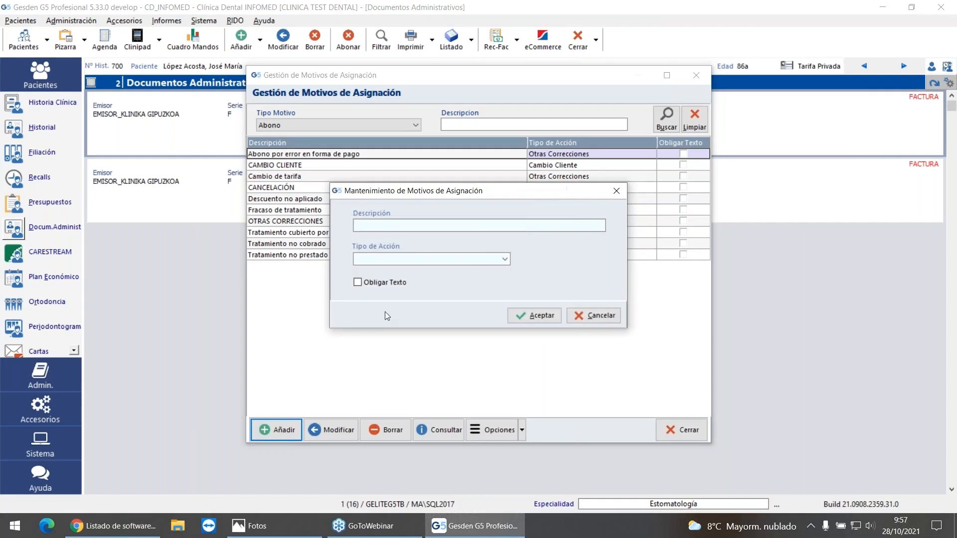
text(ERROR DE IMPORTES)
click(504, 259)
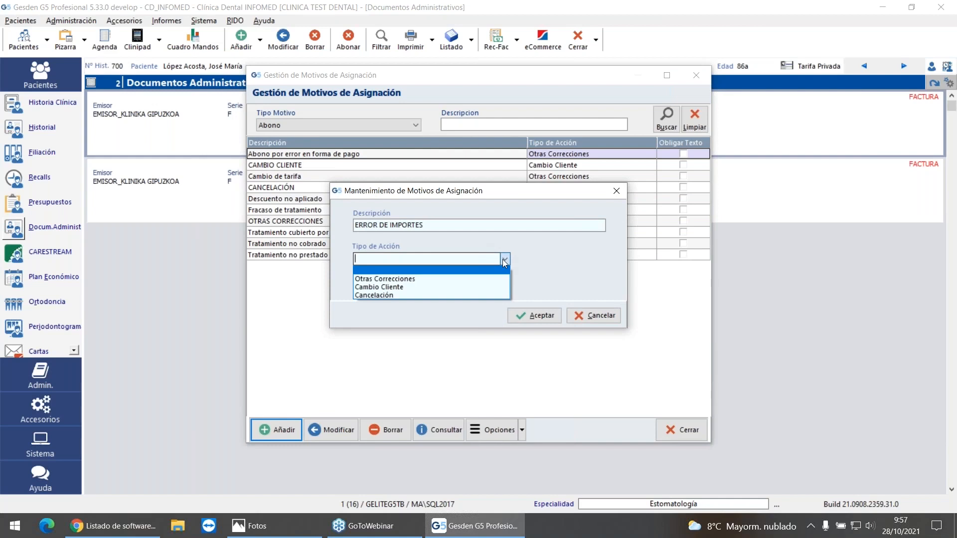
click(382, 280)
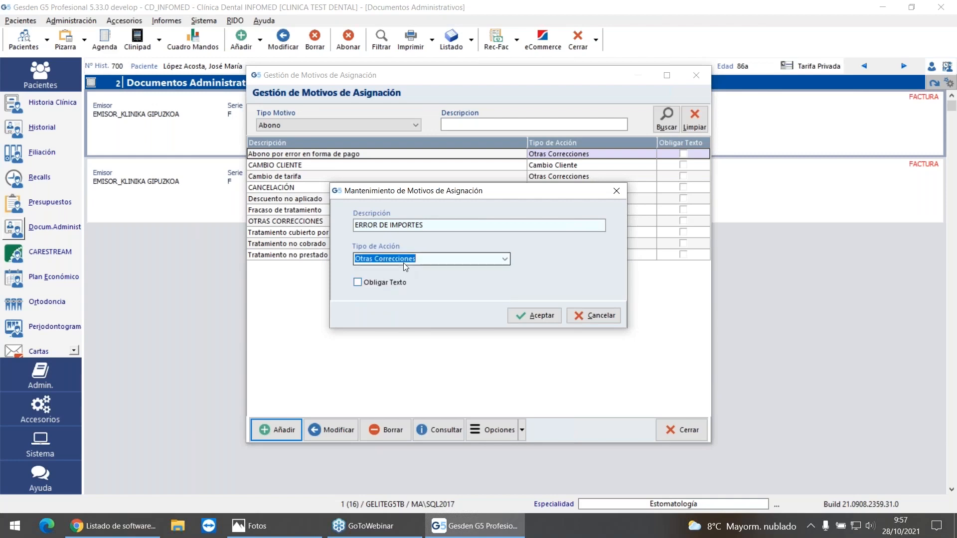
click(543, 316)
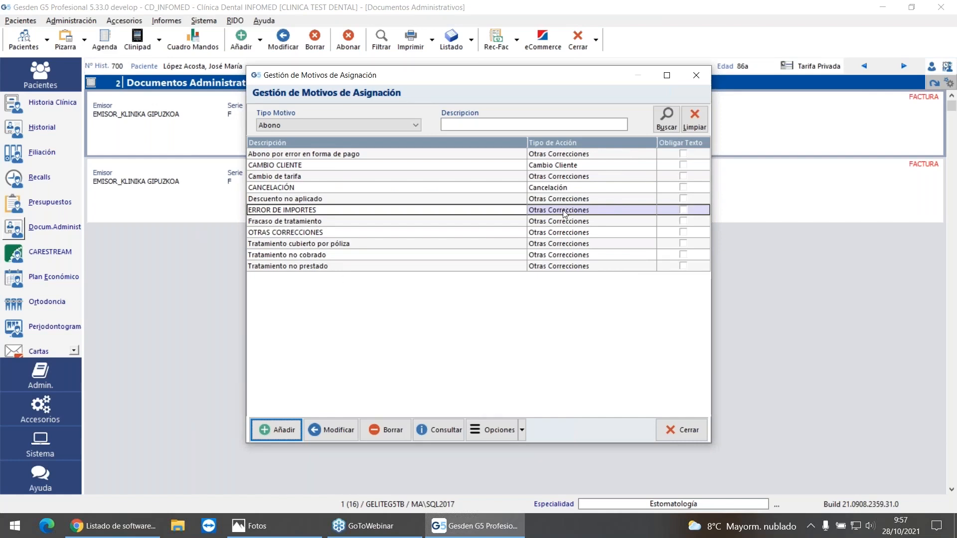
Step: Examine the action types assigned to the CAMBIO CLIENTE, CANCELACIÓN and Fracaso de tratamiento reasons
click(283, 168)
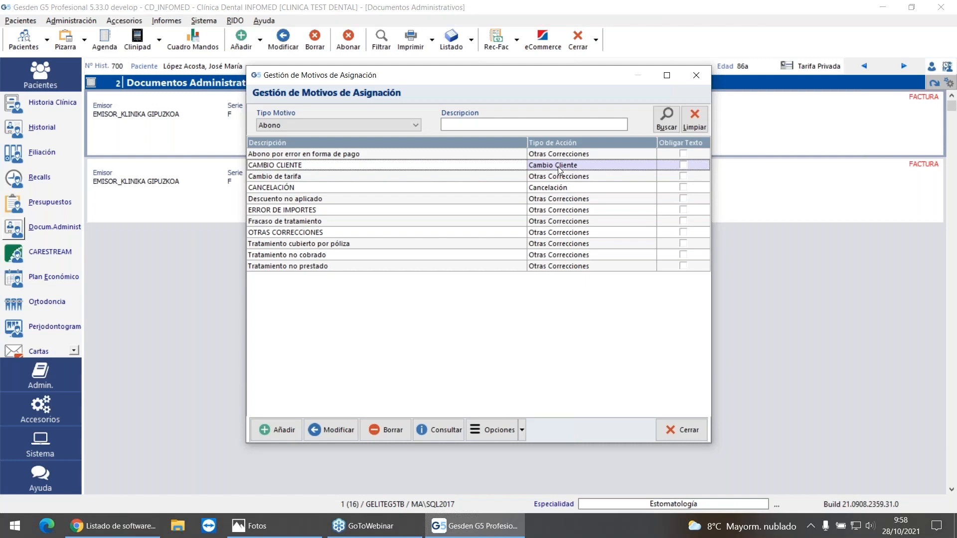
click(331, 190)
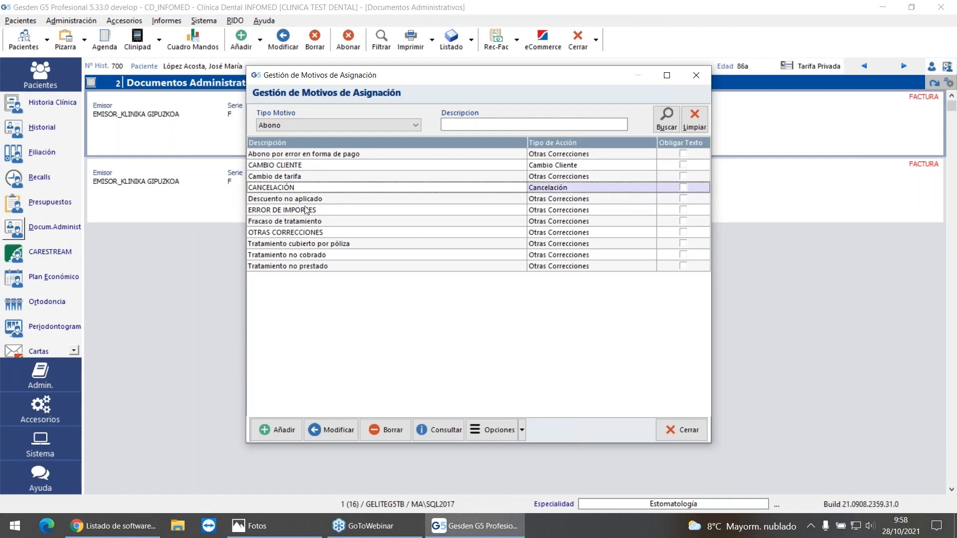
click(562, 224)
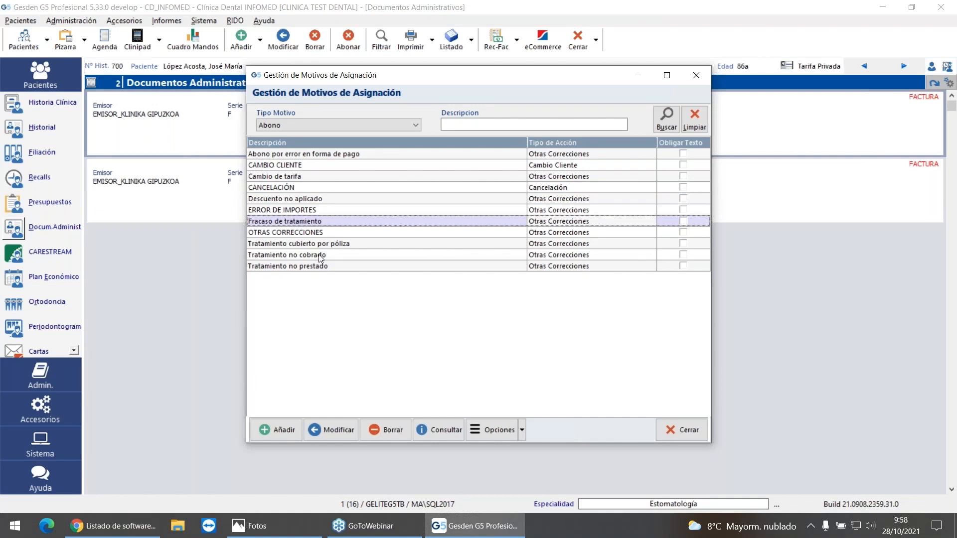
click(262, 166)
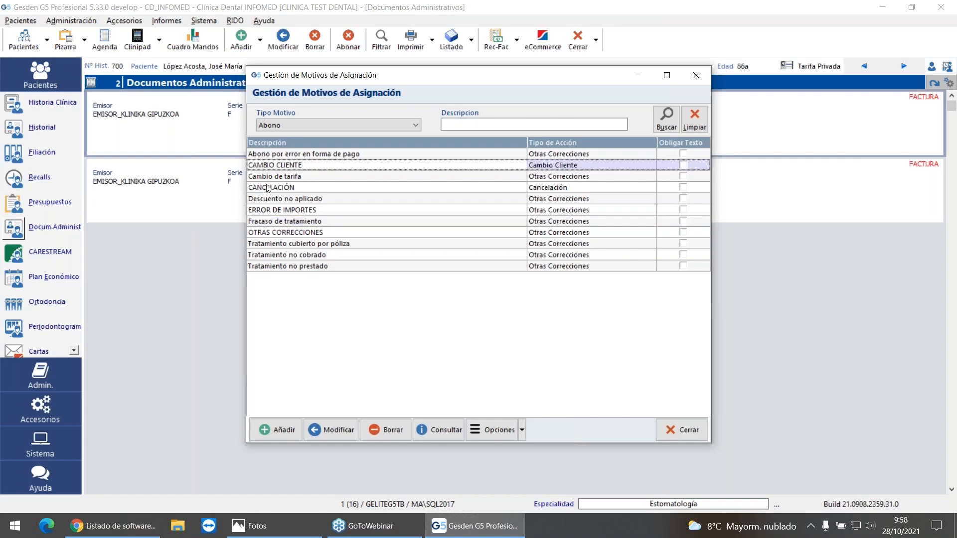
click(267, 189)
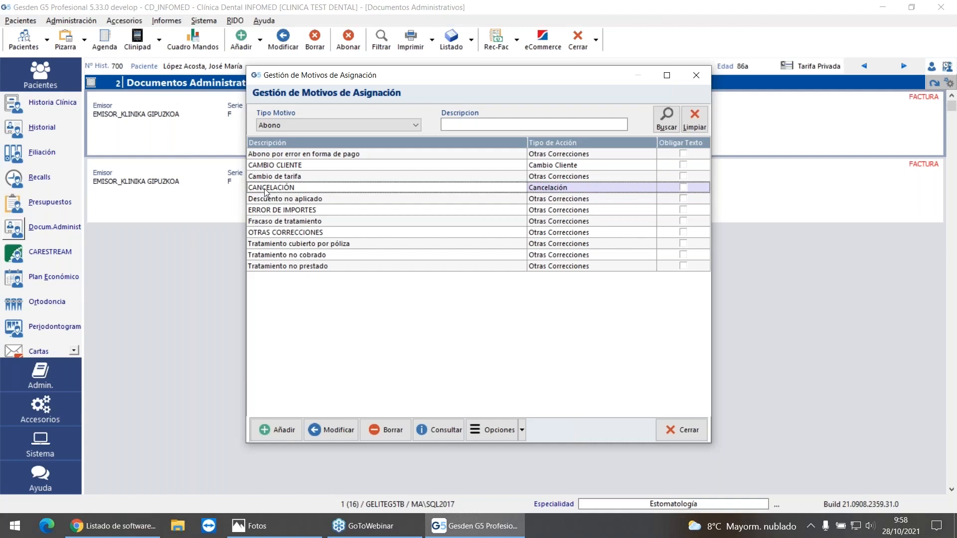
Step: Add a second existing client to the patient's billing data and review both clients' billing records
click(696, 75)
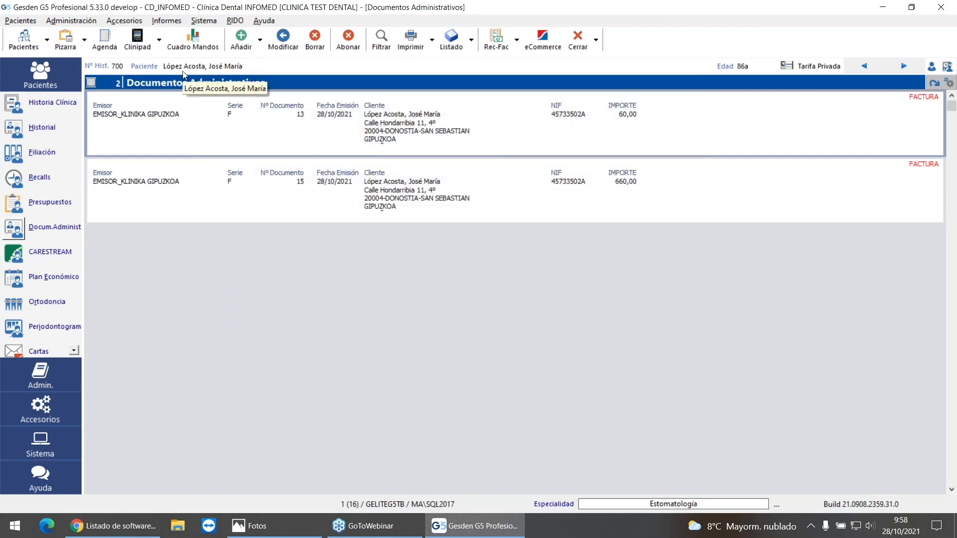
click(21, 156)
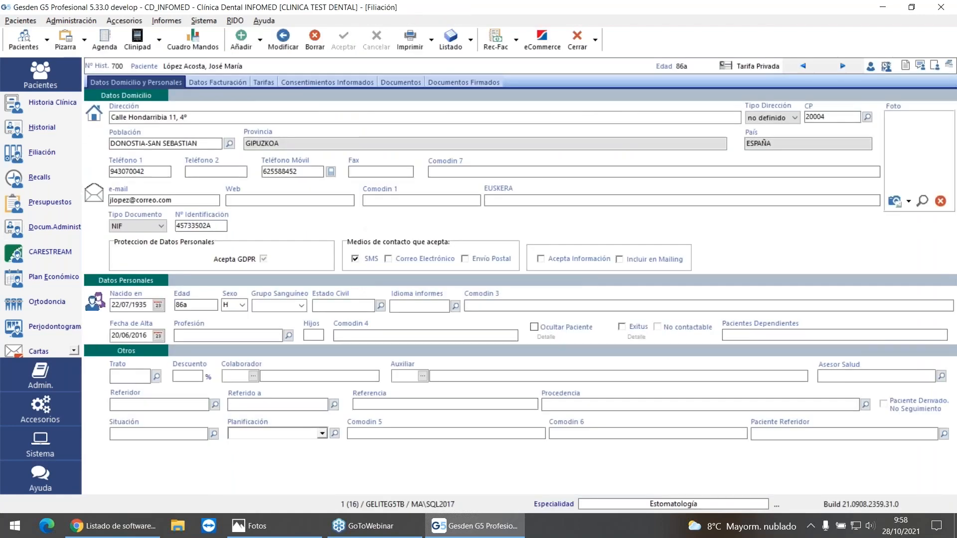
click(218, 82)
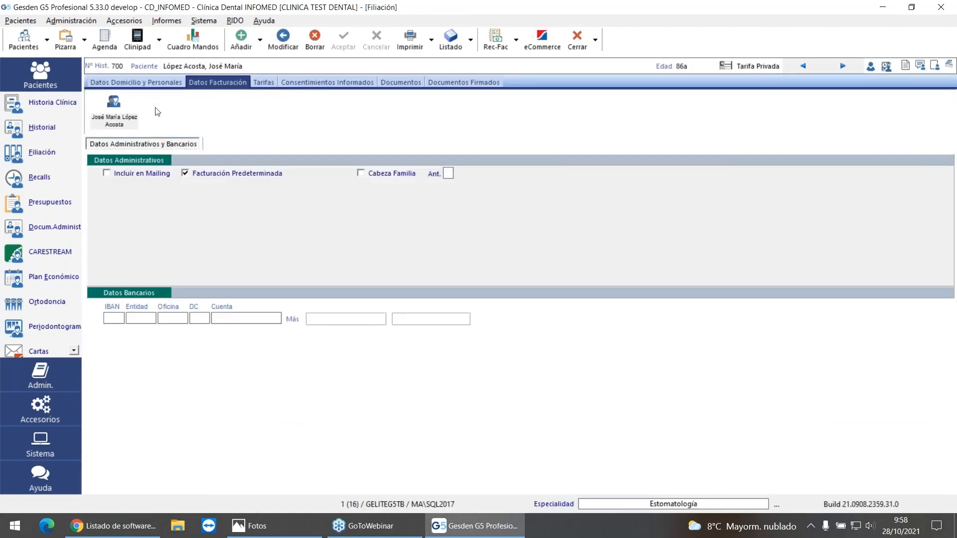
click(244, 42)
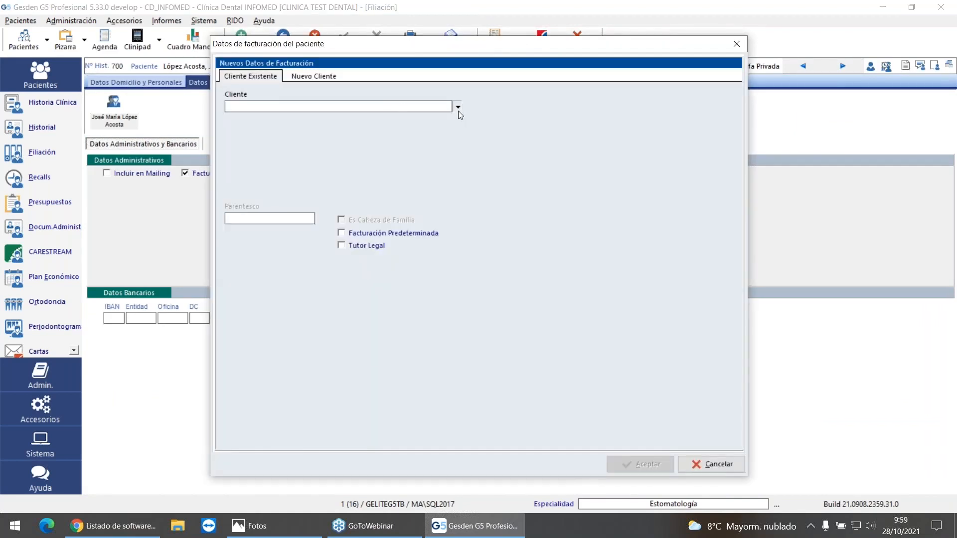
click(457, 106)
text(LOP)
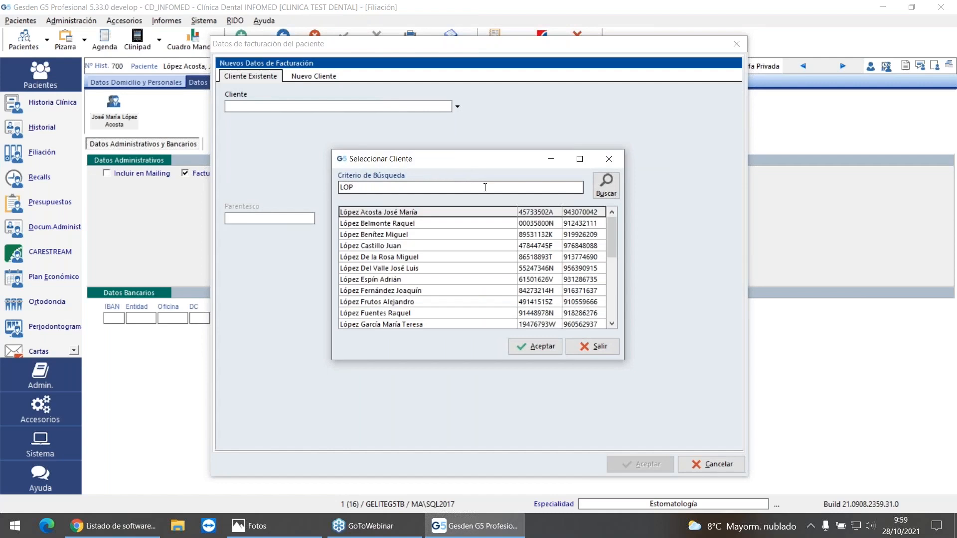
click(383, 282)
double_click(384, 280)
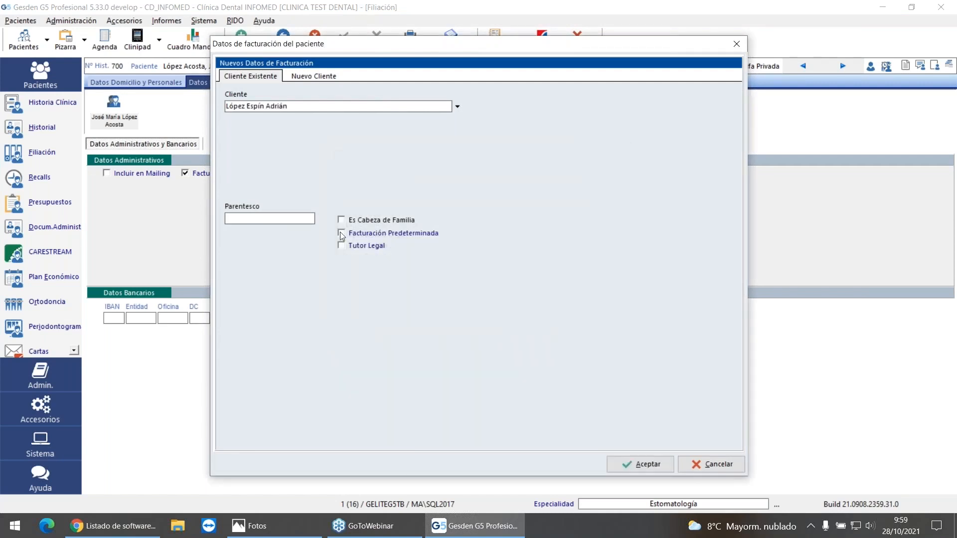
click(636, 464)
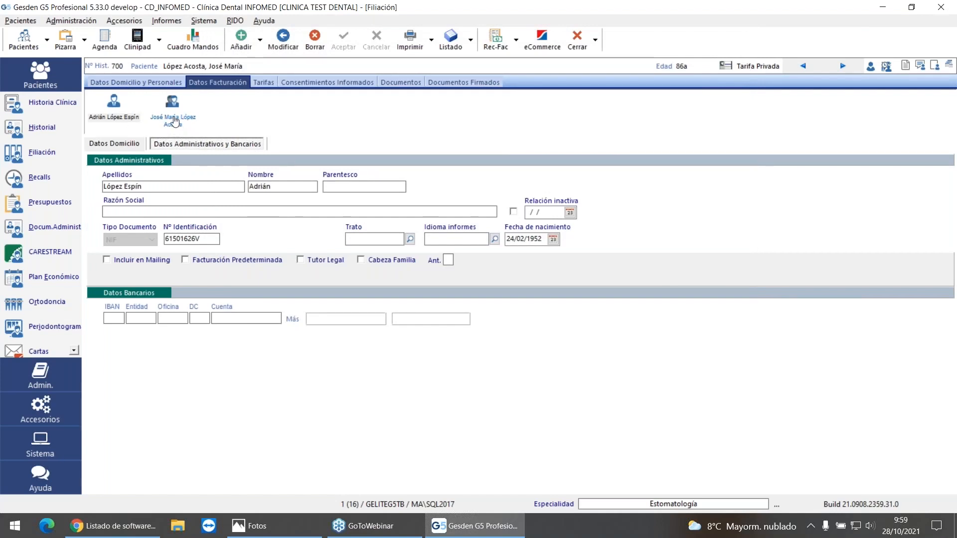
click(175, 120)
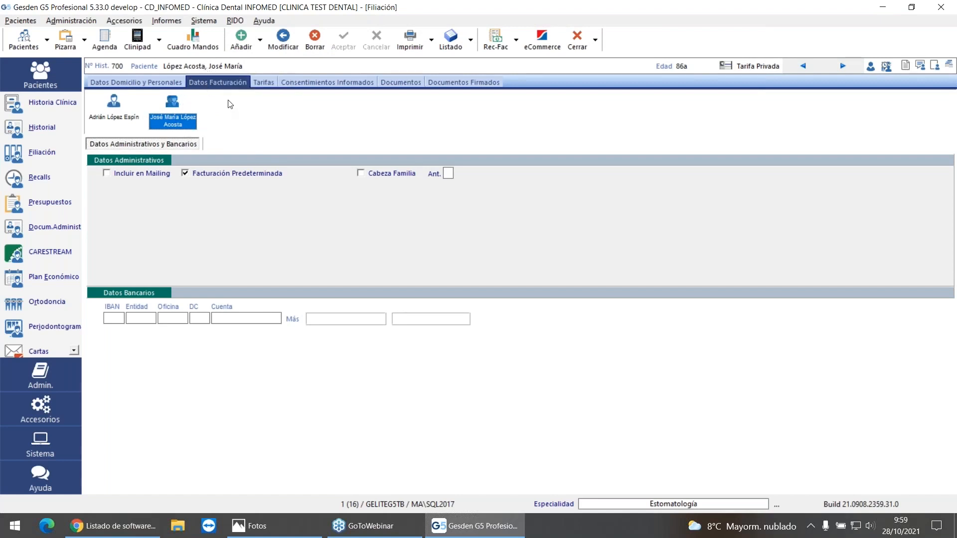
click(114, 103)
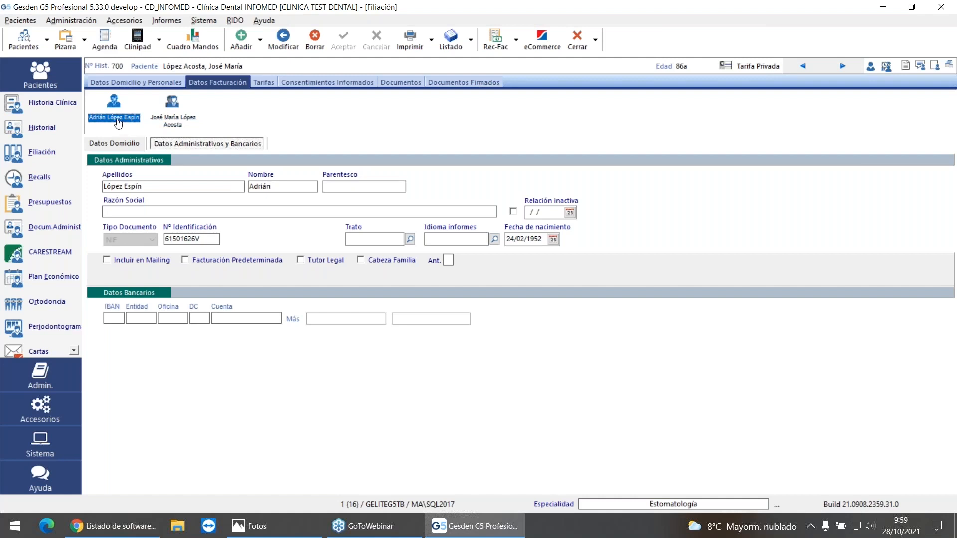
Step: Compare the series proposed for crediting the 60 € invoice with the reasons ERROR DE IMPORTES and CAMBIO CLIENTE, without issuing the credit
click(28, 230)
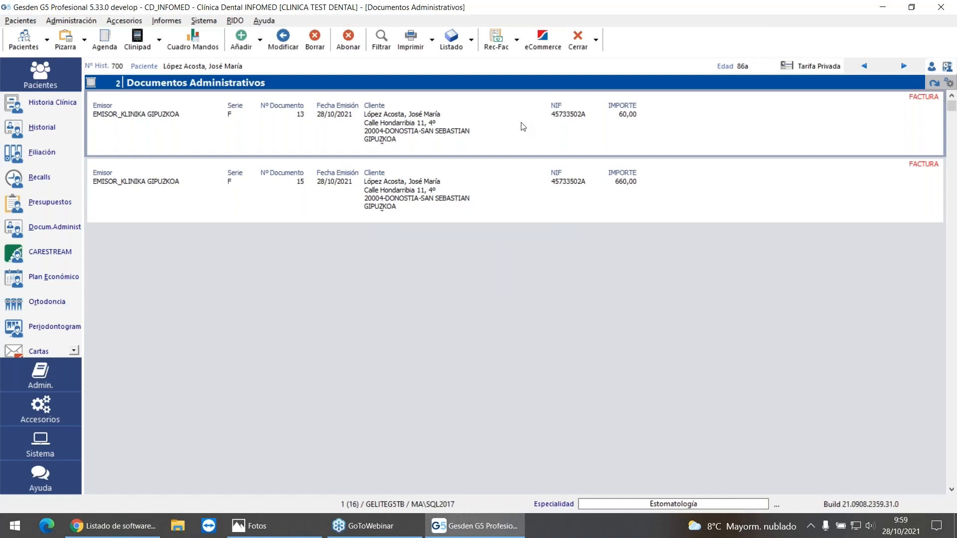
click(348, 40)
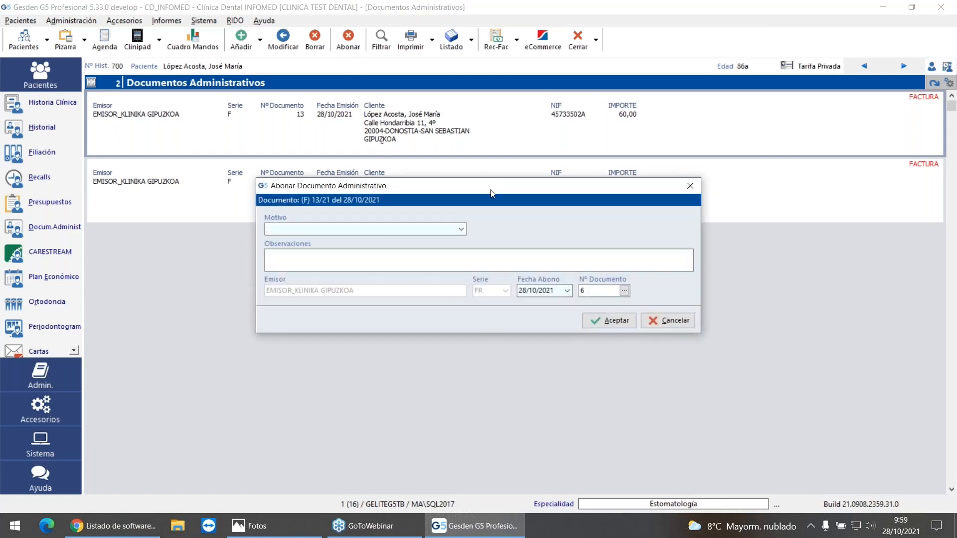
click(460, 231)
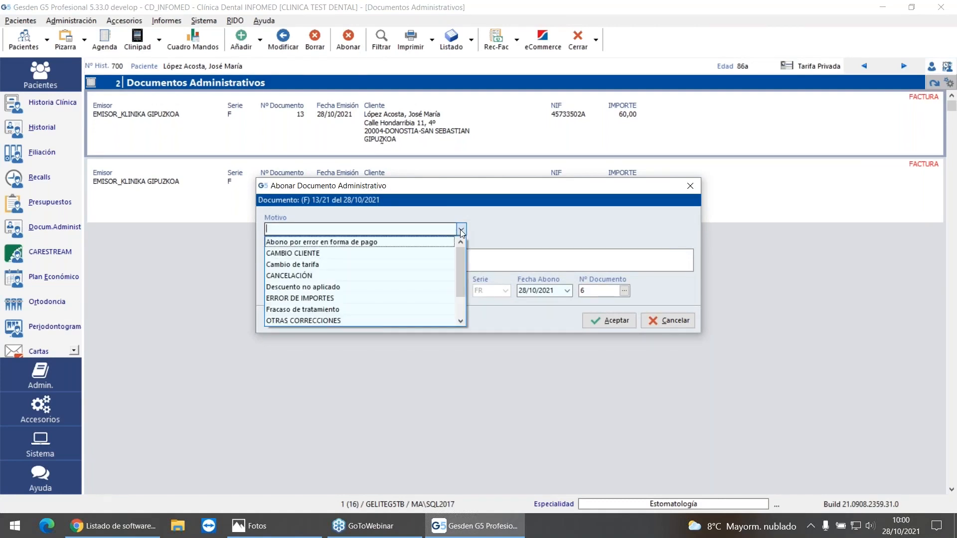
click(334, 297)
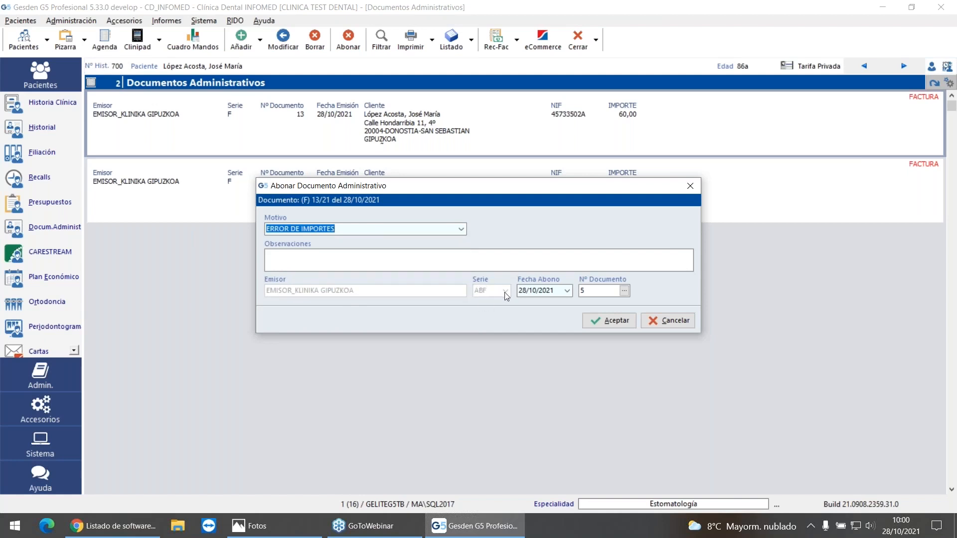
click(461, 228)
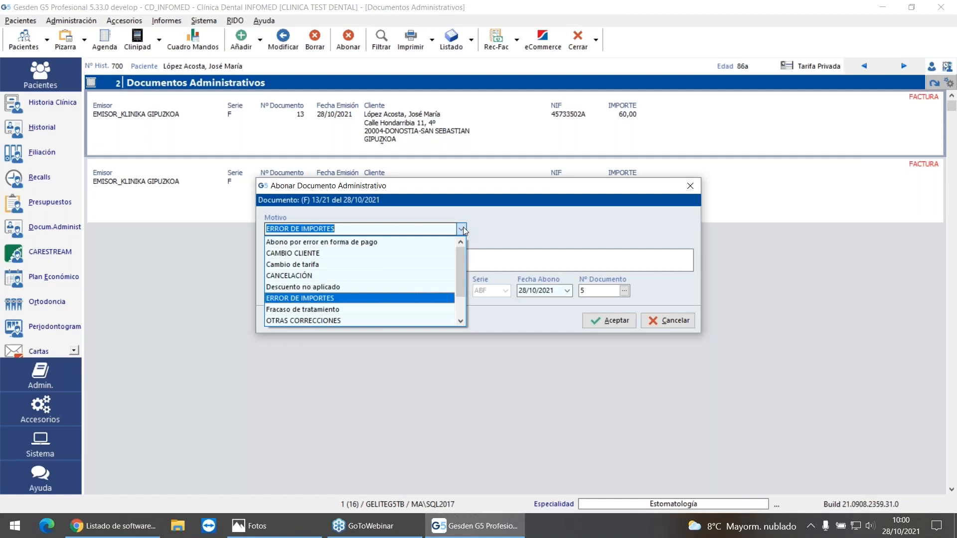
click(405, 254)
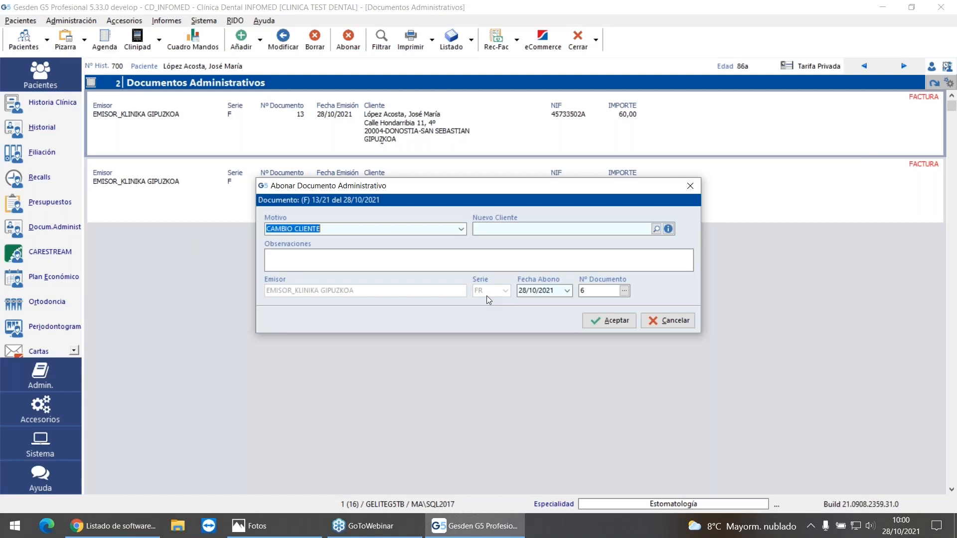
click(674, 319)
Step: Check the Activar emision Documento Rectificativo option in the administrative documents configuration, leaving the settings as they are
click(208, 23)
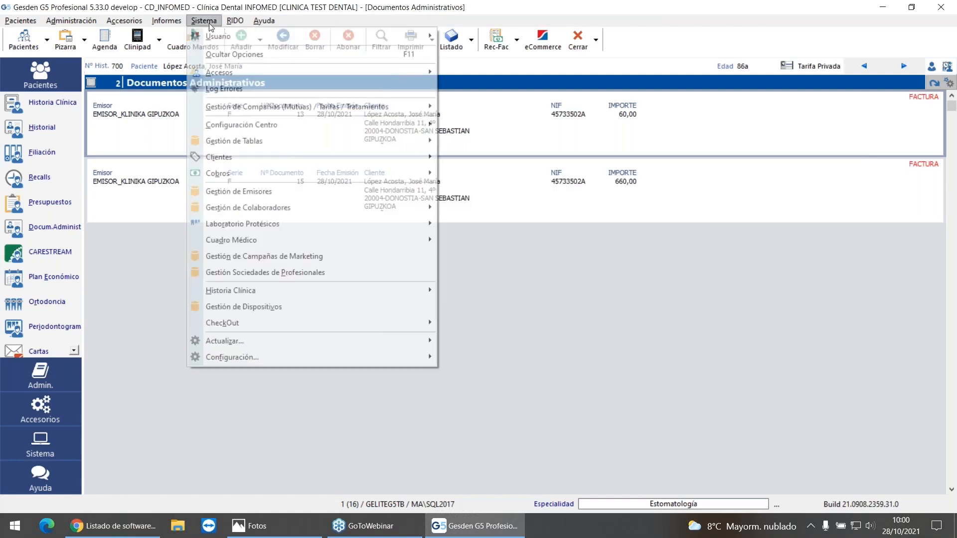
mouse_move(279, 356)
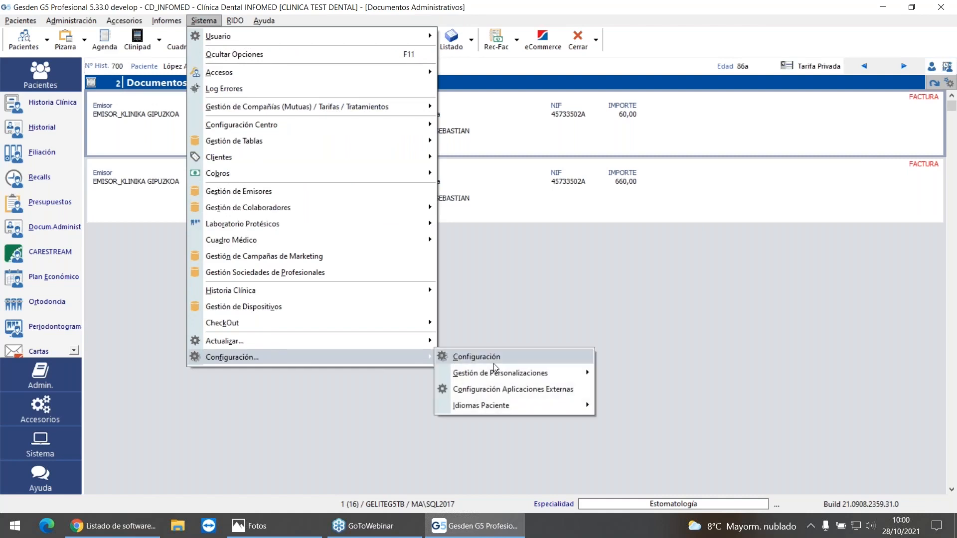
click(508, 357)
click(640, 74)
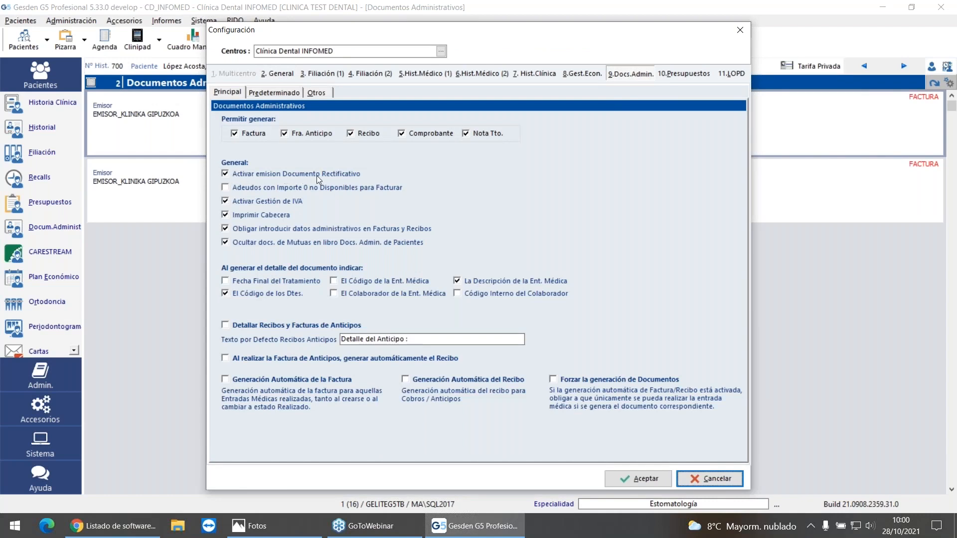
mouse_move(351, 176)
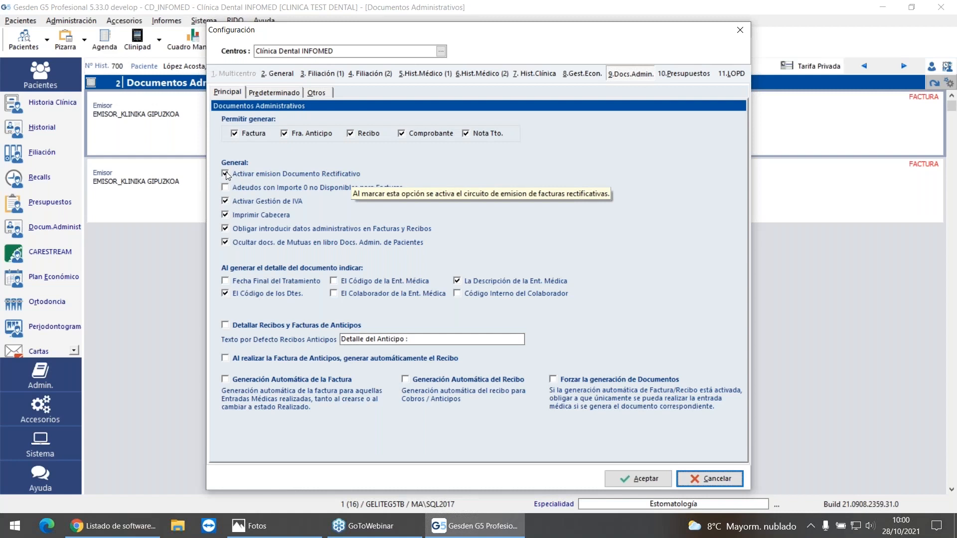
click(710, 478)
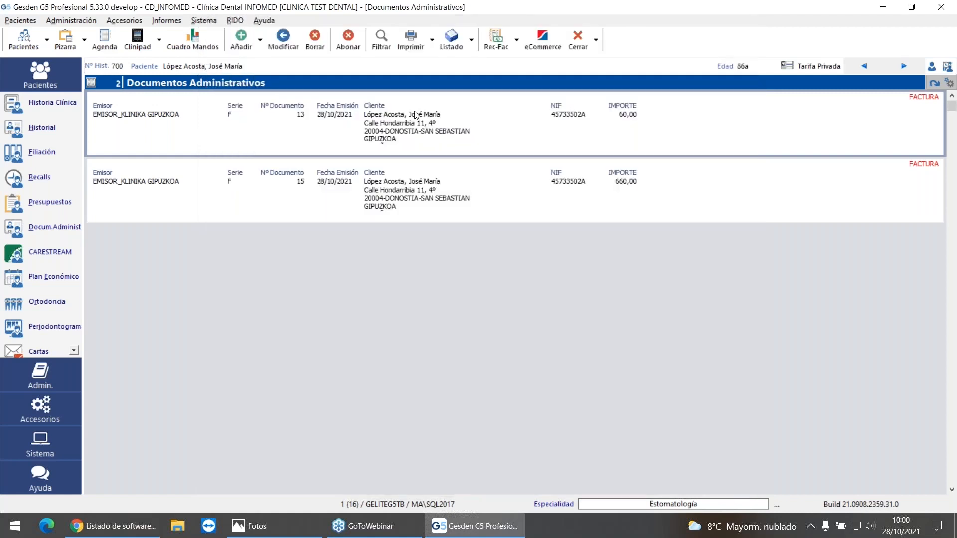
Step: Try to credit the 60 € invoice with the reason CAMBIO CLIENTE, choosing the added billing contact as the new client
click(341, 38)
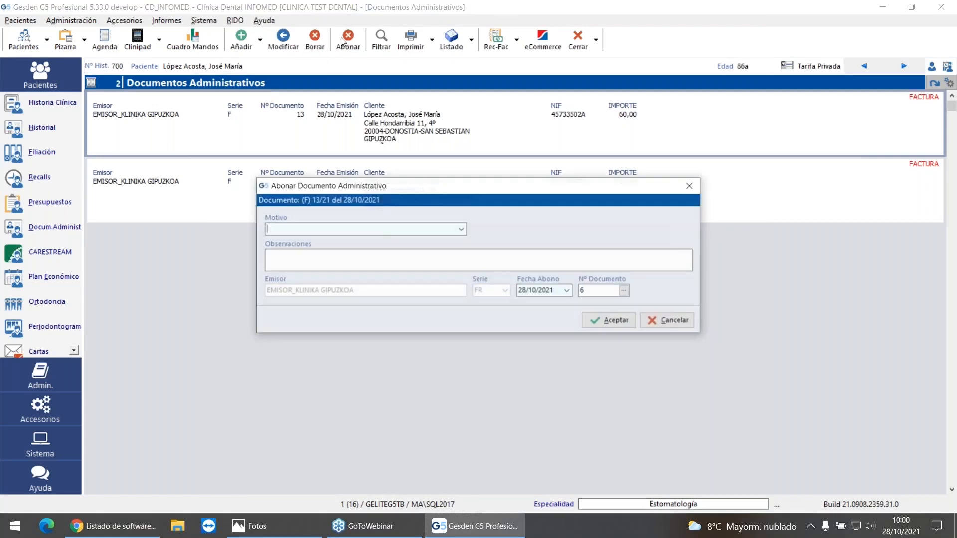
click(460, 229)
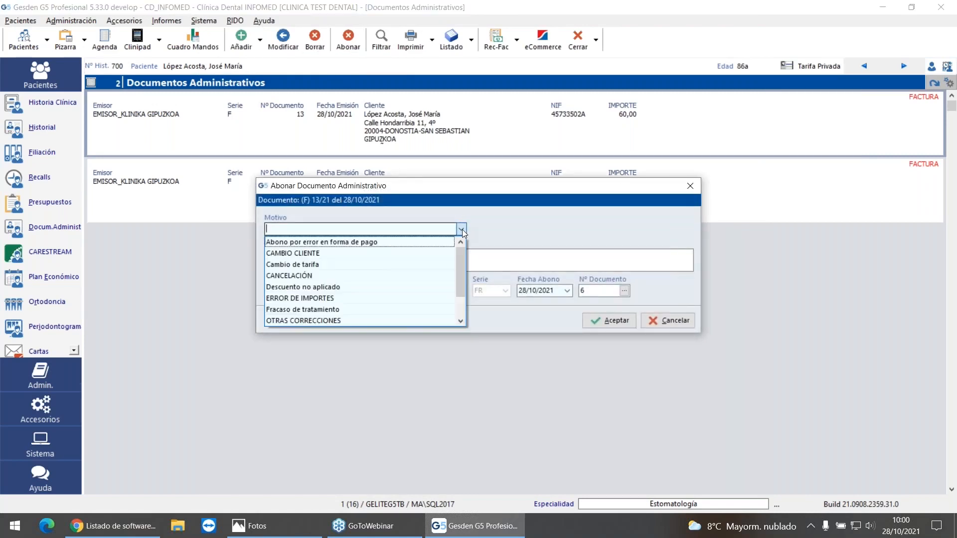
click(377, 254)
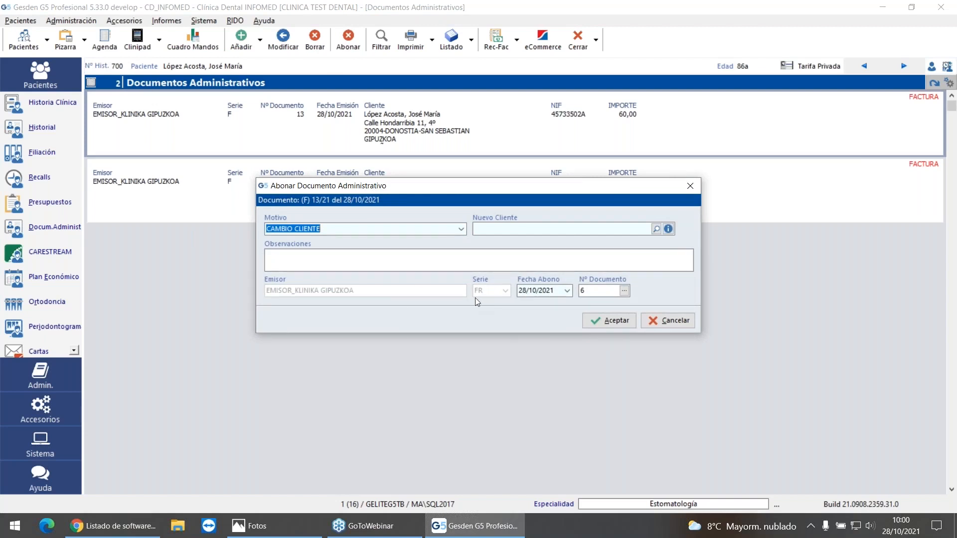
click(657, 229)
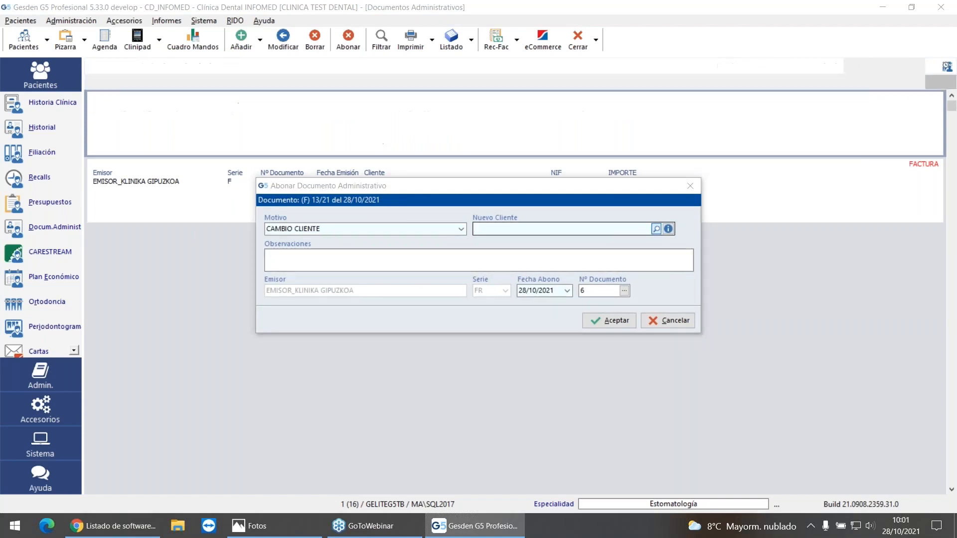
click(420, 188)
double_click(420, 188)
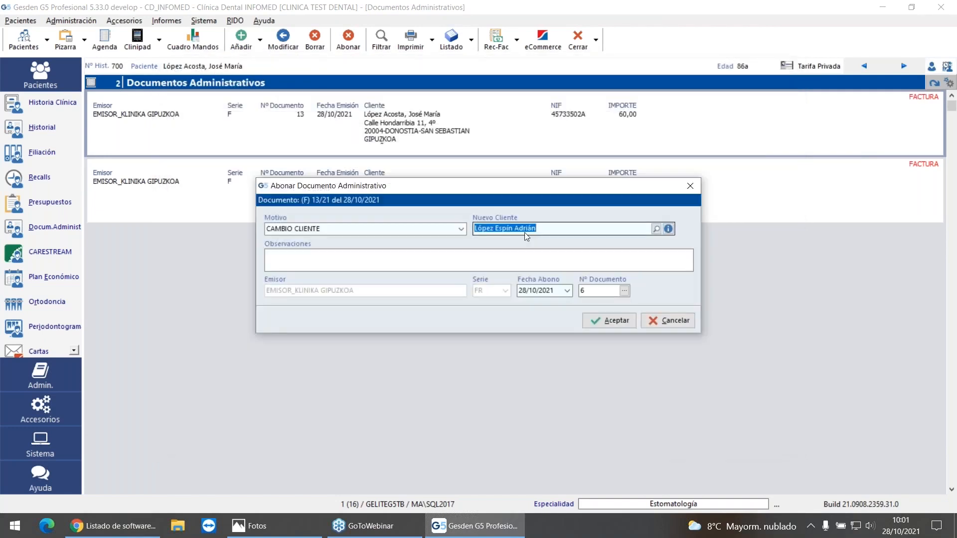
click(616, 321)
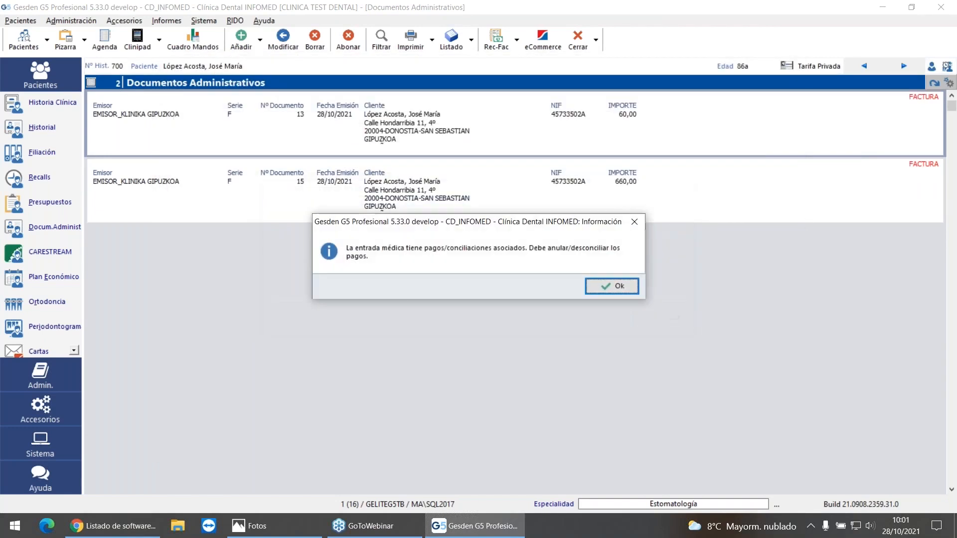
click(611, 291)
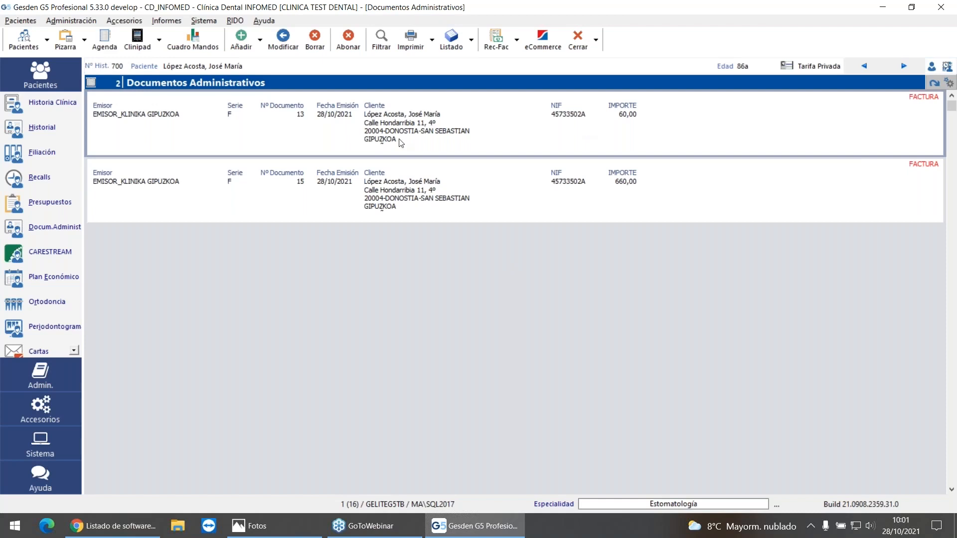
Step: Void the full 720 € credit card payment in the patient's history with the reason Cambio de titular
click(16, 129)
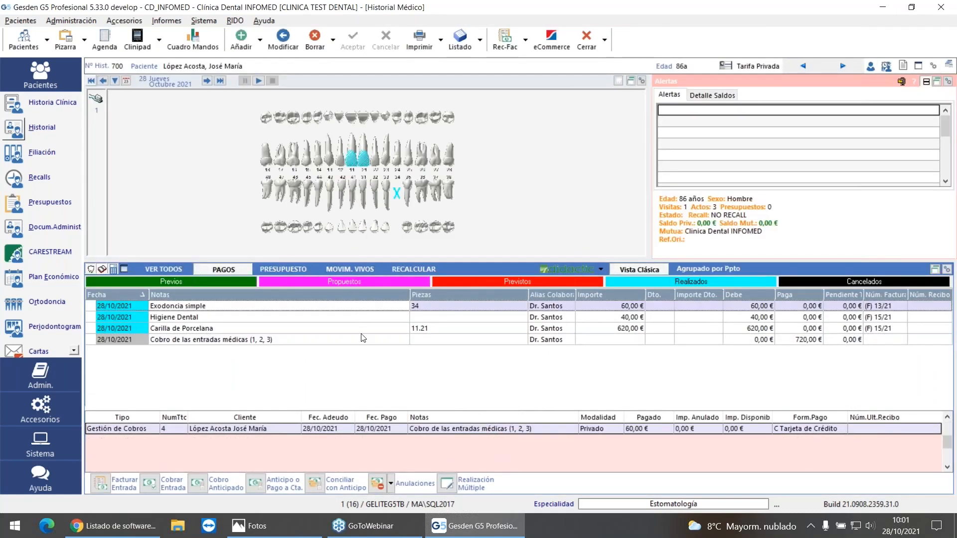
click(391, 483)
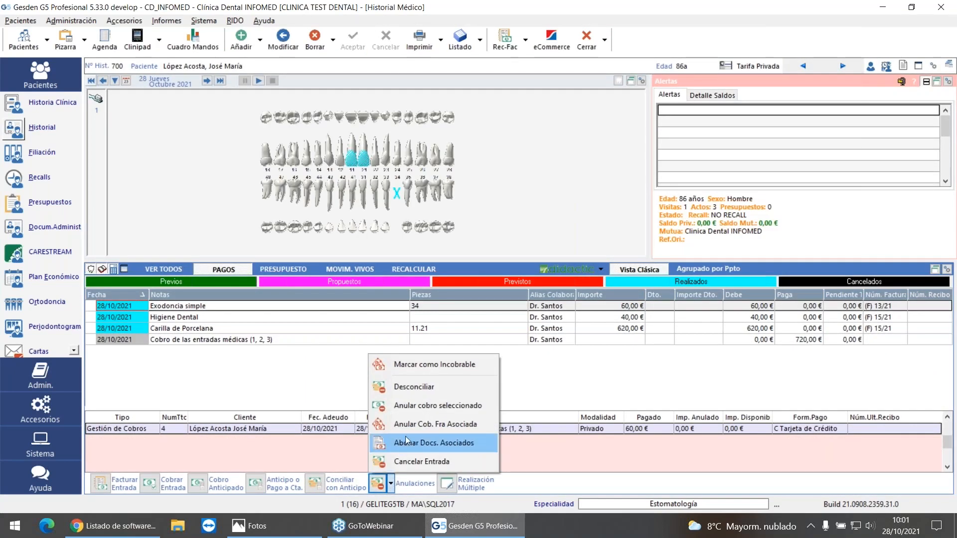
click(428, 405)
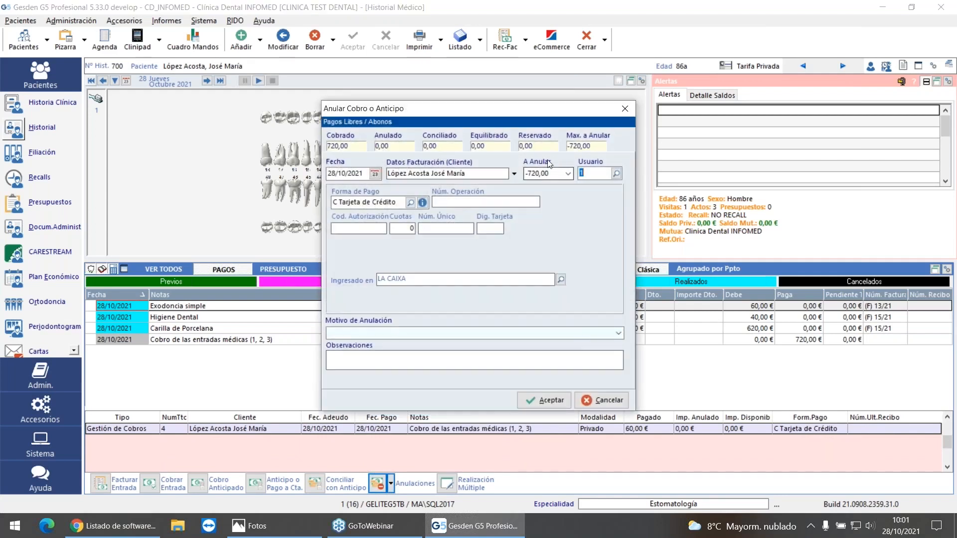
click(618, 333)
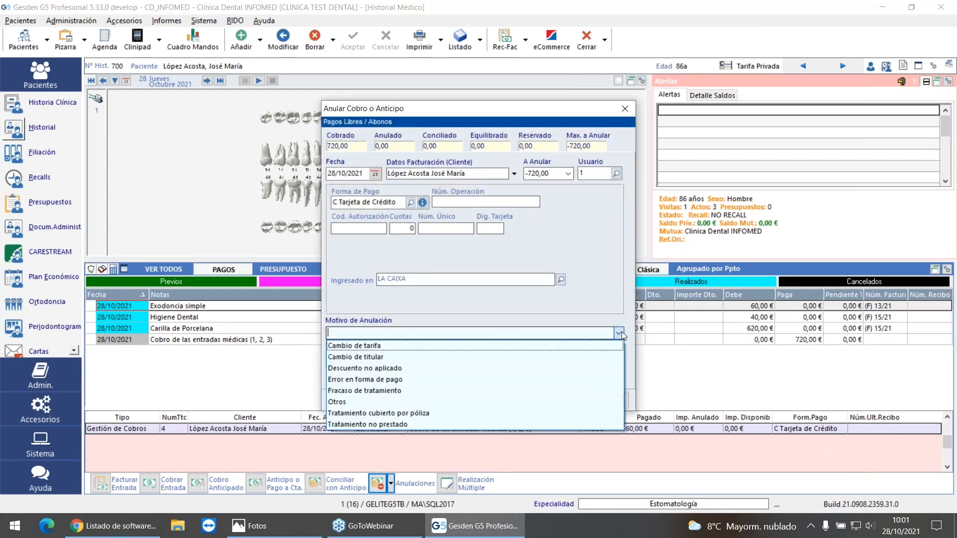
click(404, 356)
click(548, 399)
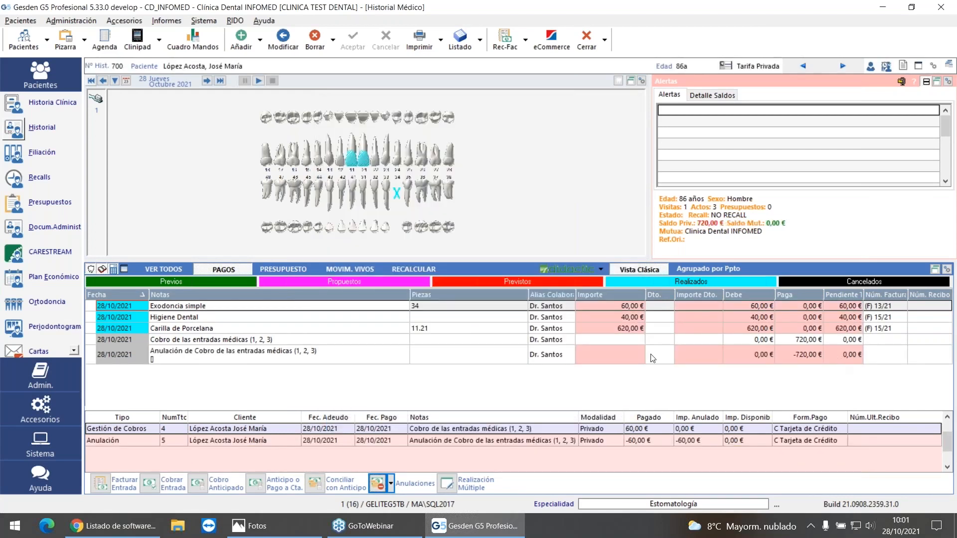
Step: Credit the patient's 60 € invoice with the reason CAMBIO CLIENTE, choosing the other billing contact as the new client
click(18, 231)
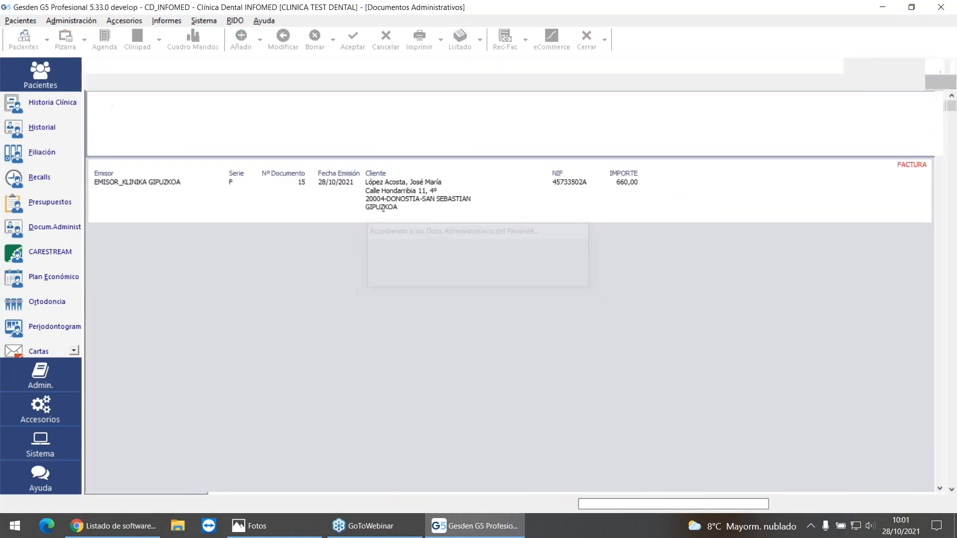
click(348, 40)
click(460, 229)
click(385, 250)
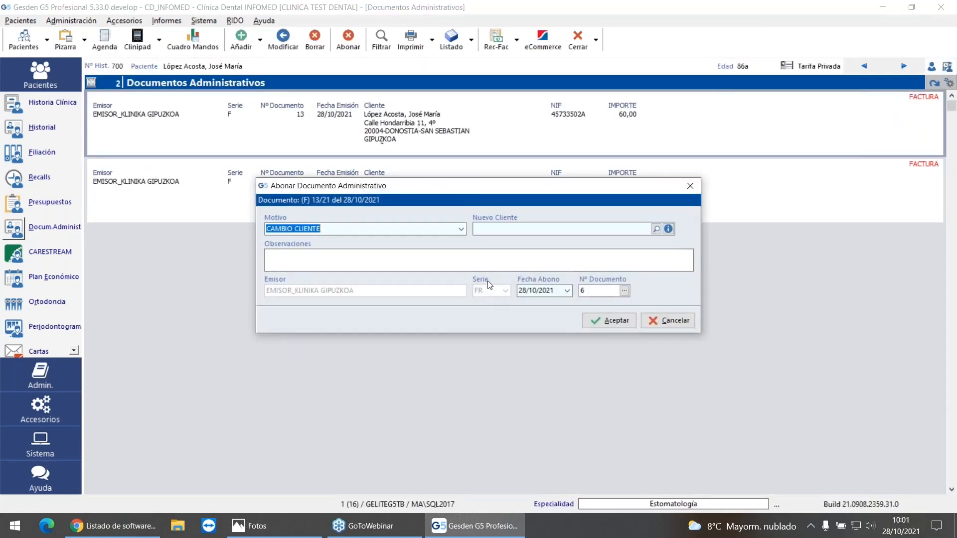
click(656, 229)
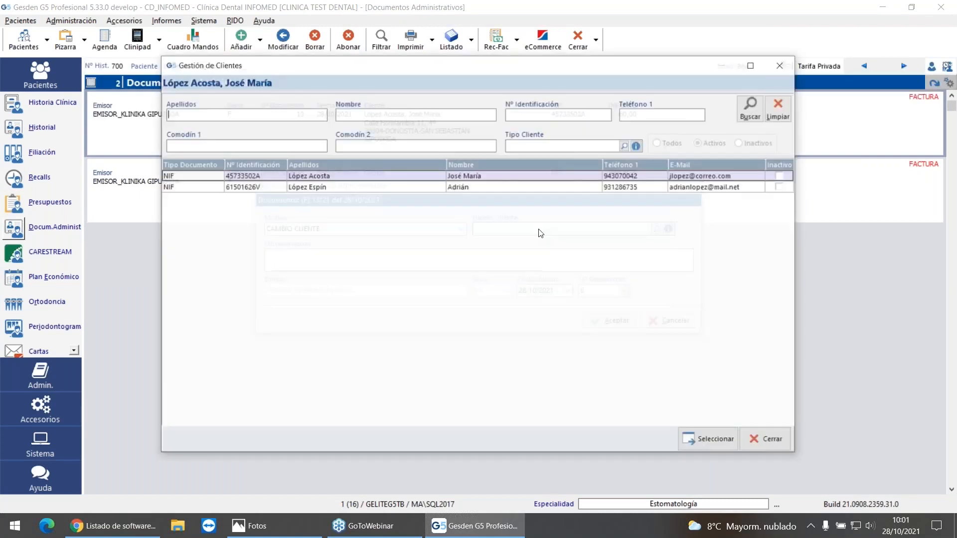
double_click(385, 189)
click(618, 323)
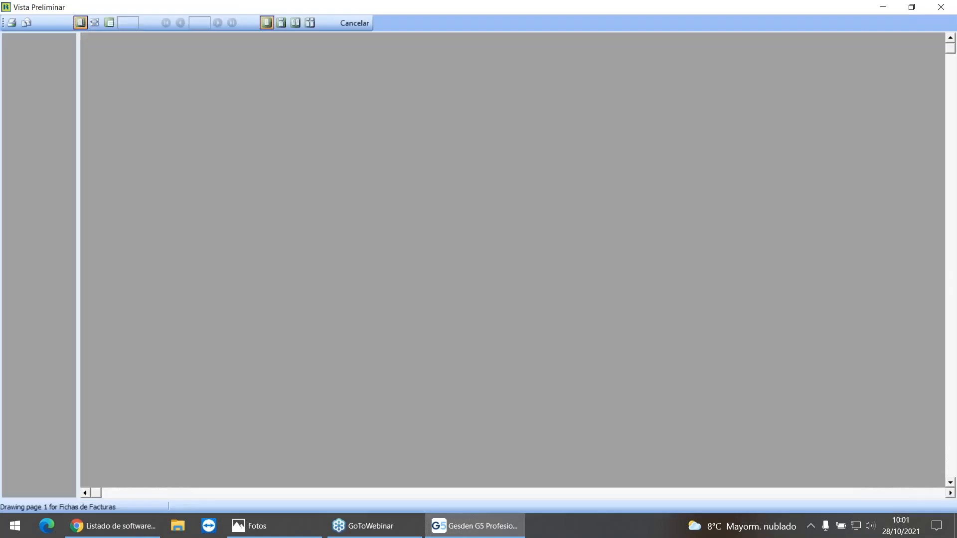
Step: Review the rectifying invoice preview for its series, original invoice reference, reason, amount and TicketBAI QR code, and close it
scroll(539, 333, down, 5)
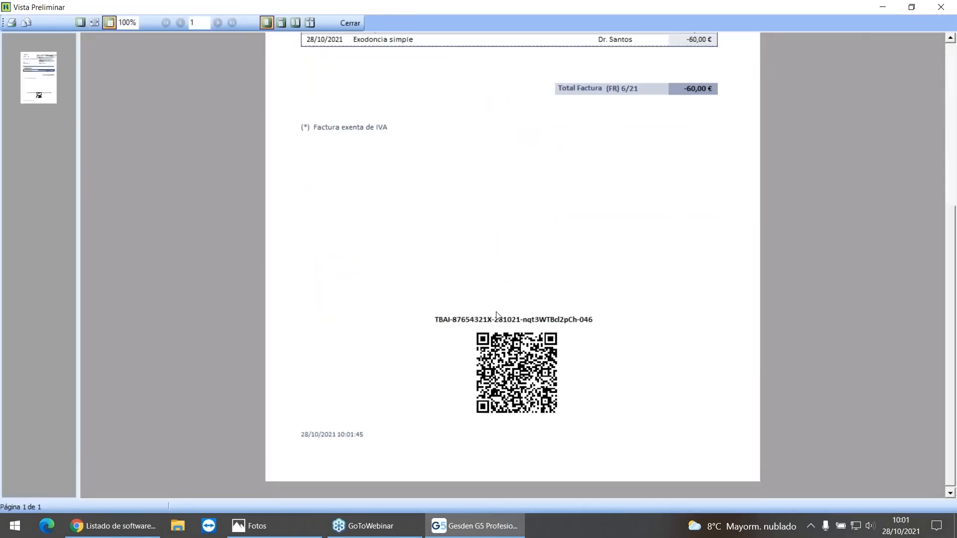
scroll(620, 345, up, 1)
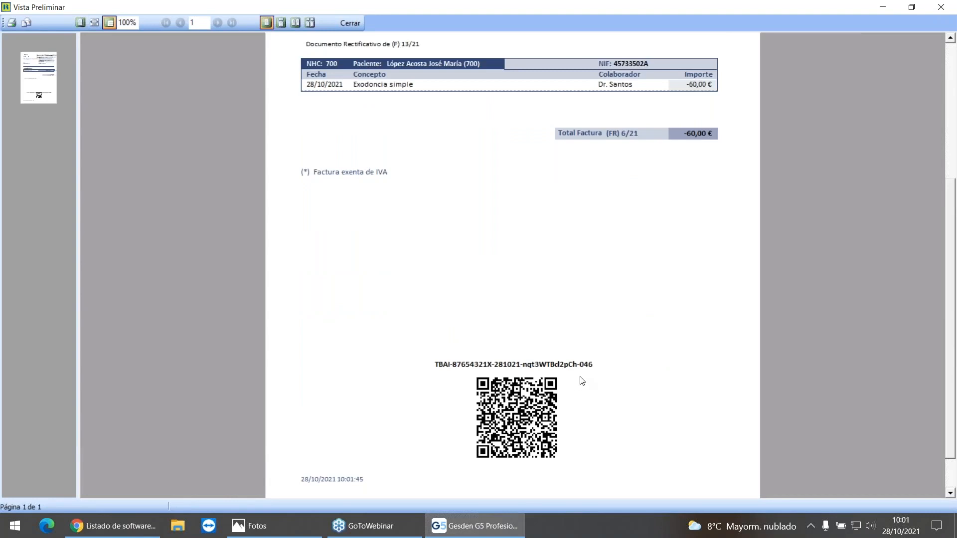
scroll(581, 377, up, 6)
scroll(569, 399, down, 5)
scroll(569, 399, down, 1)
scroll(580, 369, up, 5)
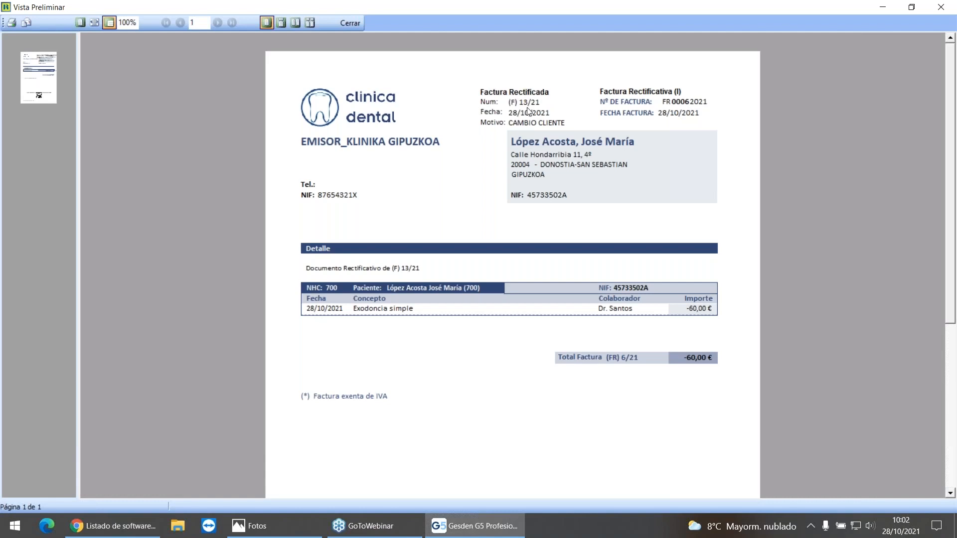
click(350, 24)
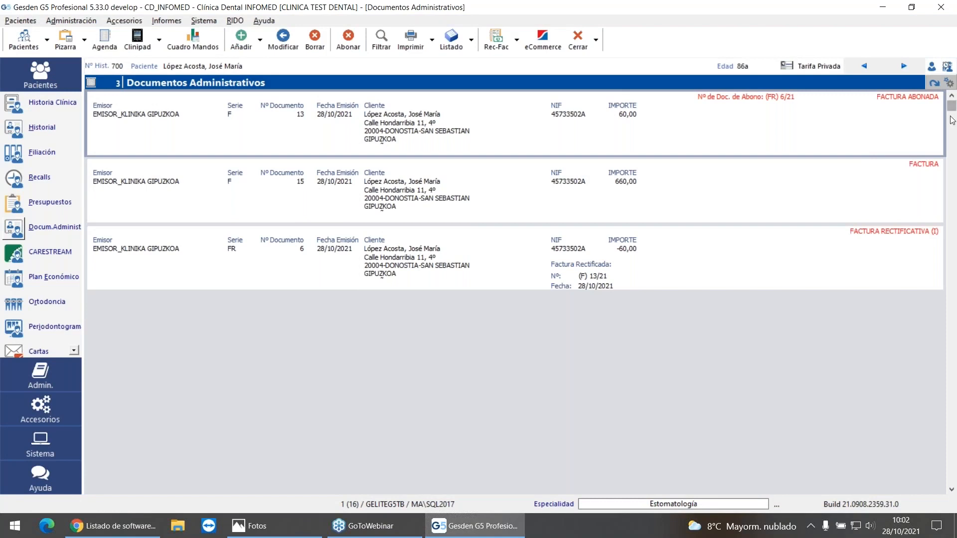
click(956, 211)
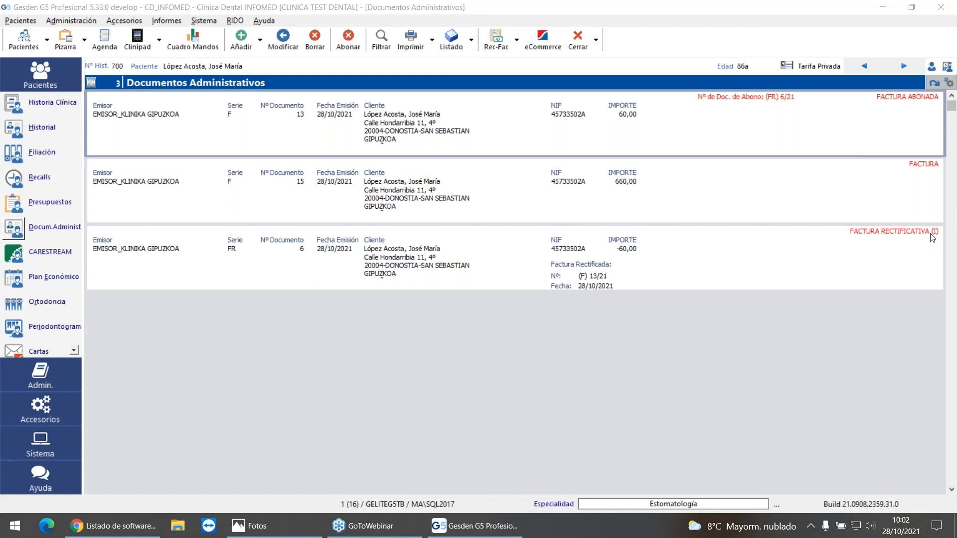
Step: Start a new administrative document for the patient and set its billing client to the other billing contact
click(248, 48)
click(247, 48)
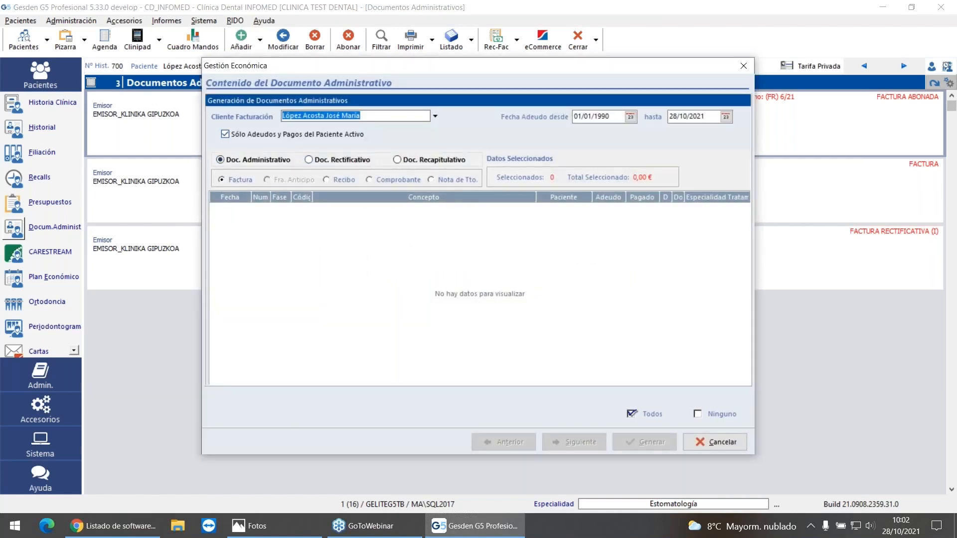
click(434, 118)
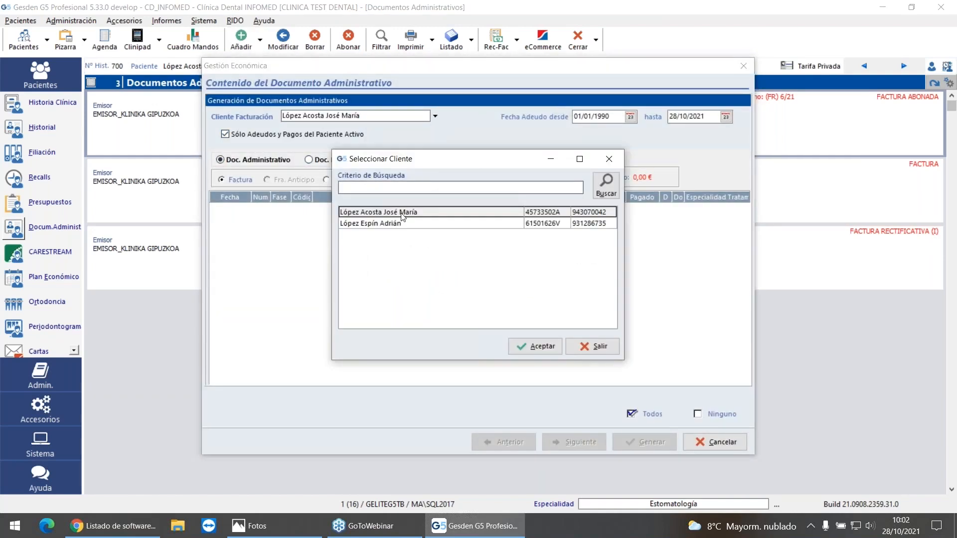
click(396, 225)
double_click(395, 224)
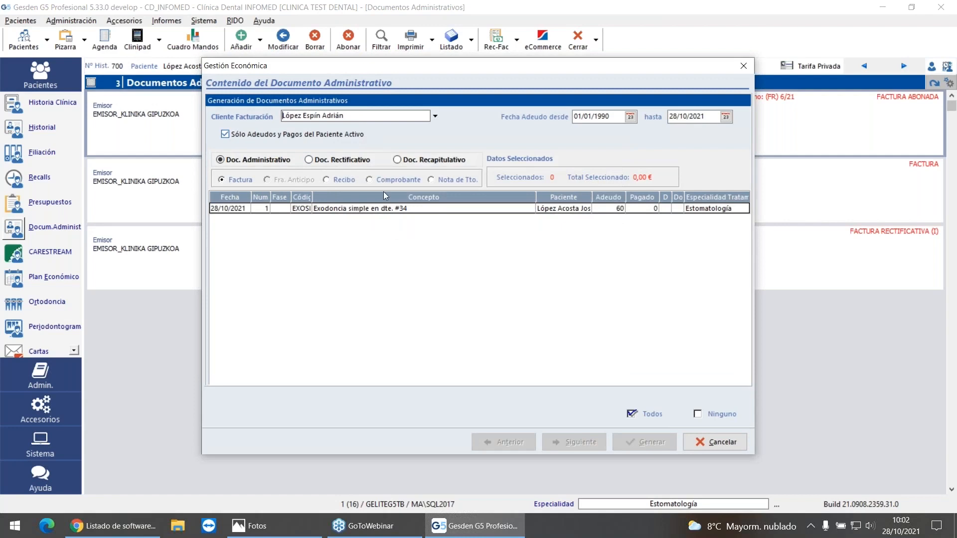
Step: Generate the series F invoice with full detail for the 60 € simple extraction on tooth 34, and close its preview
click(376, 210)
click(578, 441)
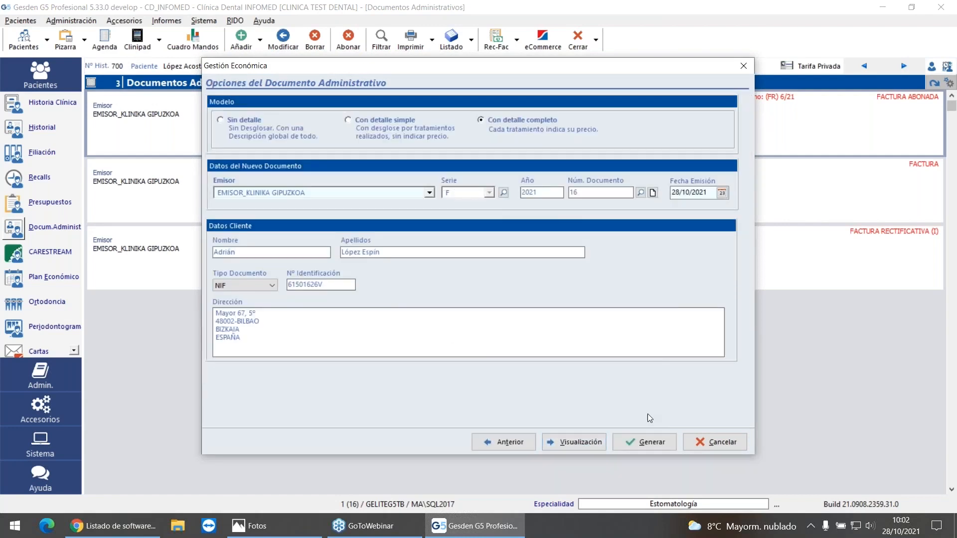
click(646, 442)
click(528, 291)
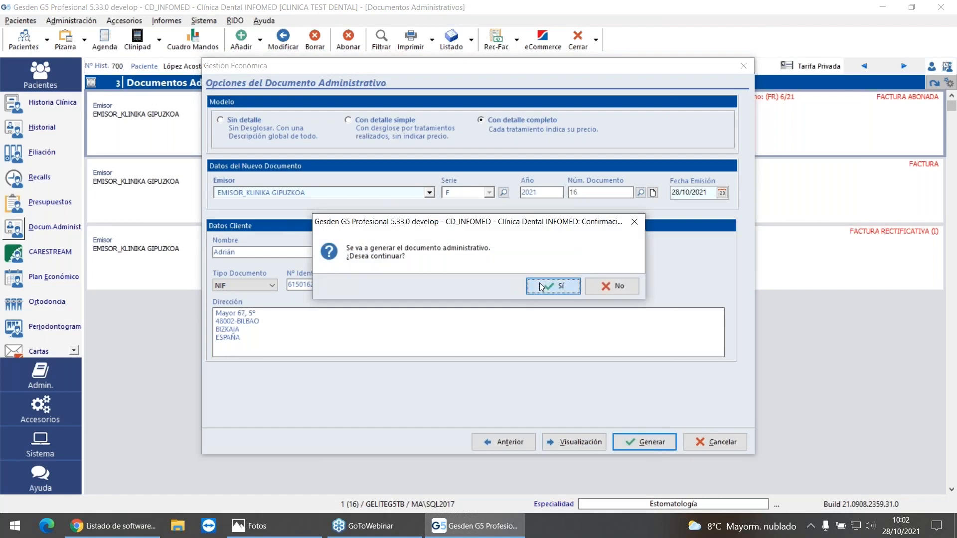
click(545, 291)
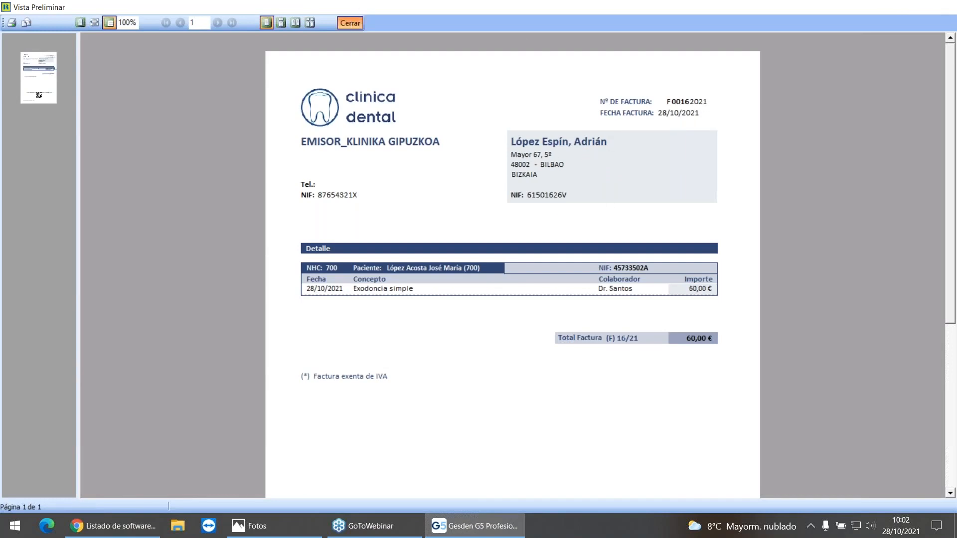
click(350, 23)
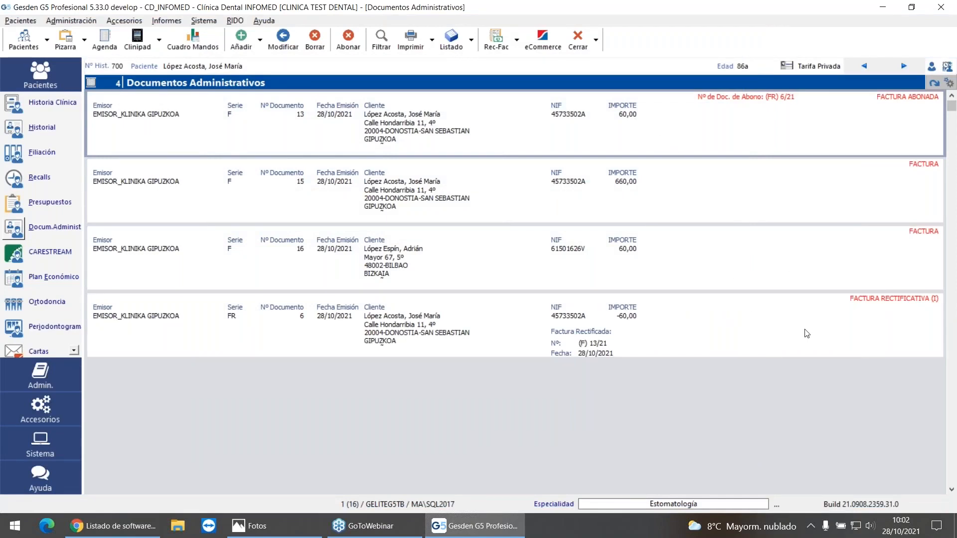
click(836, 330)
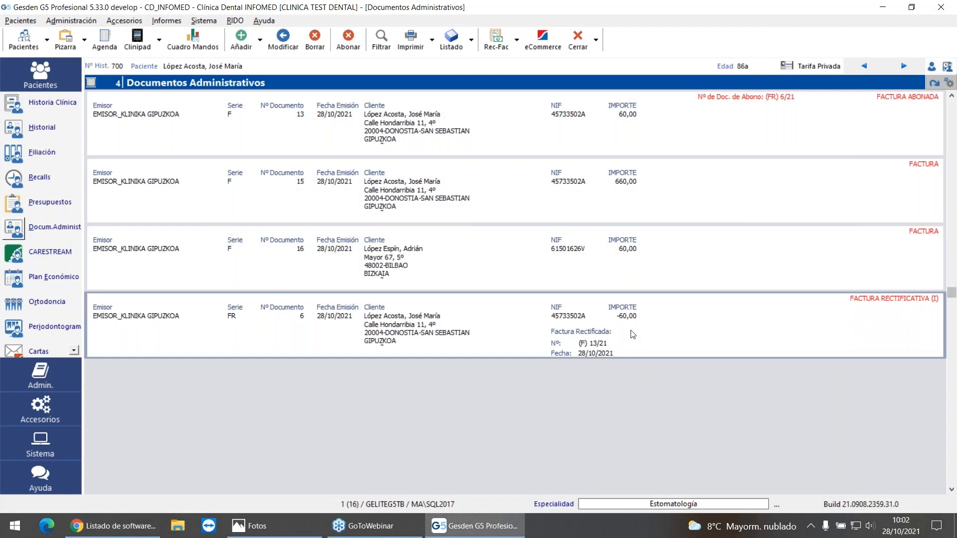
click(579, 255)
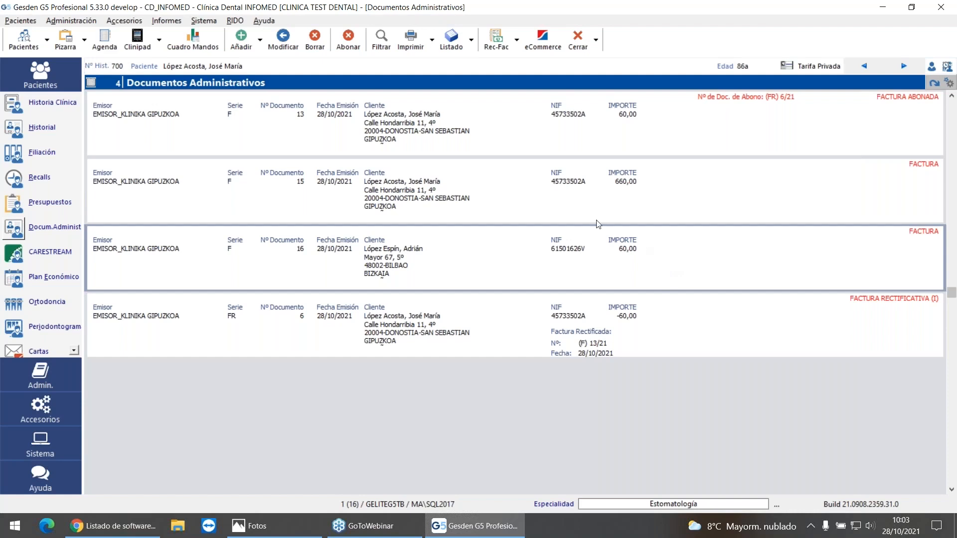
Step: Compare the series proposed for crediting the 660 € invoice with the reasons Descuento no aplicado, CAMBIO CLIENTE and CANCELACIÓN
click(677, 190)
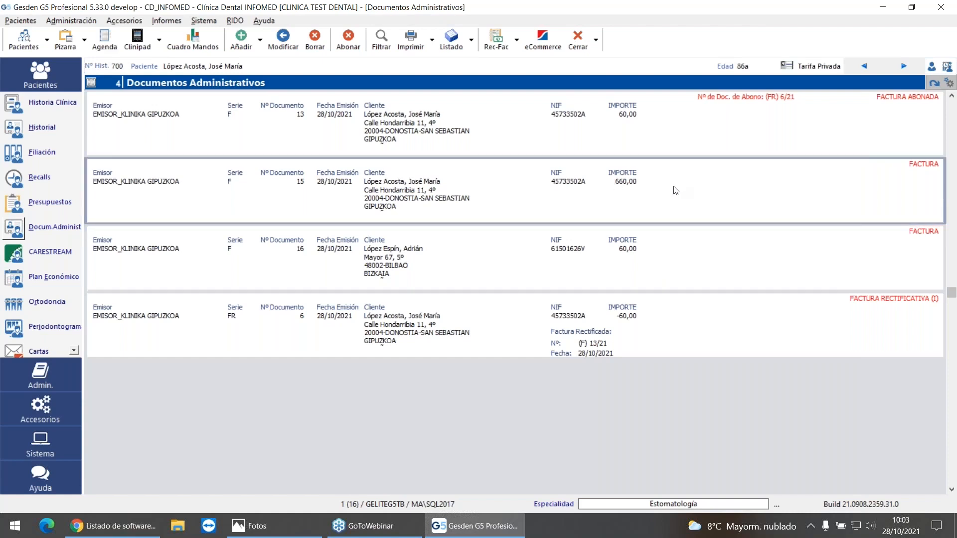
click(349, 40)
click(461, 230)
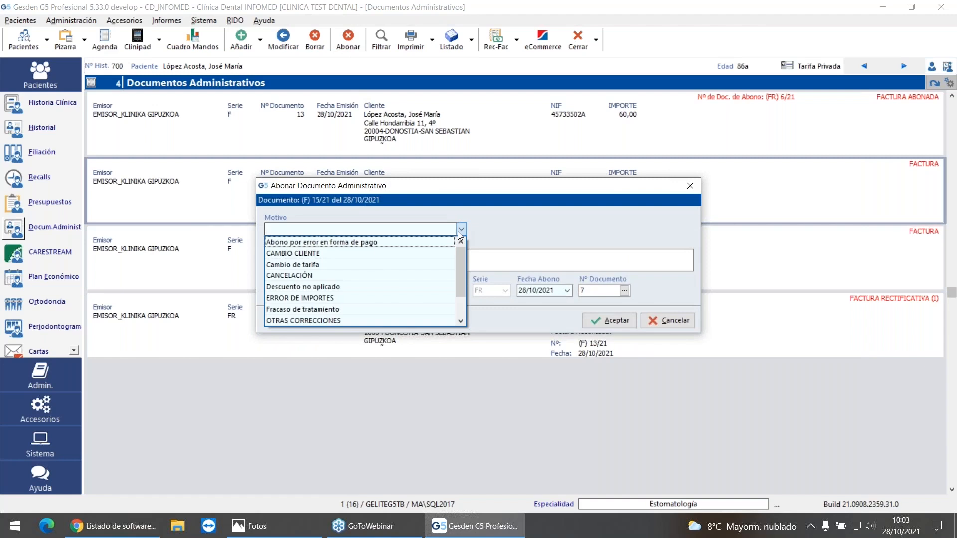
click(353, 288)
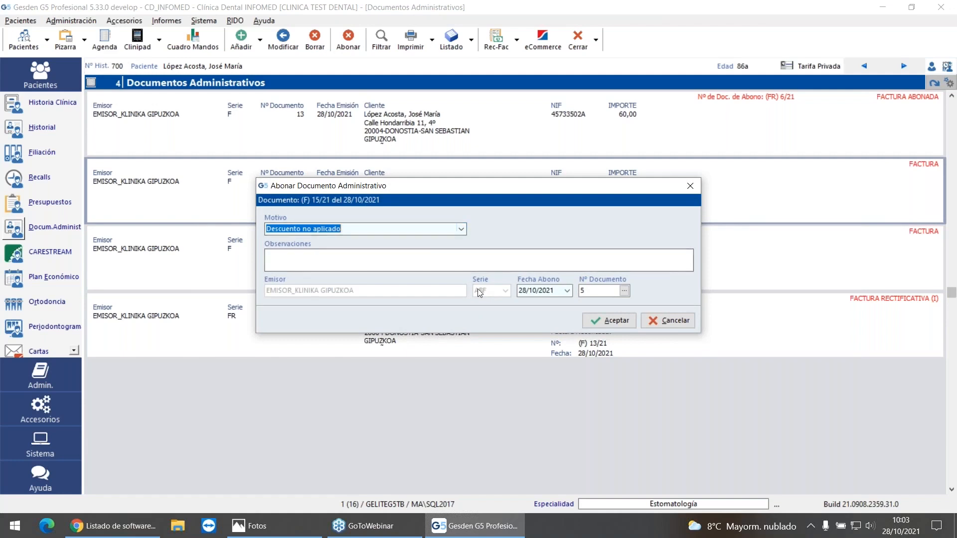
click(462, 230)
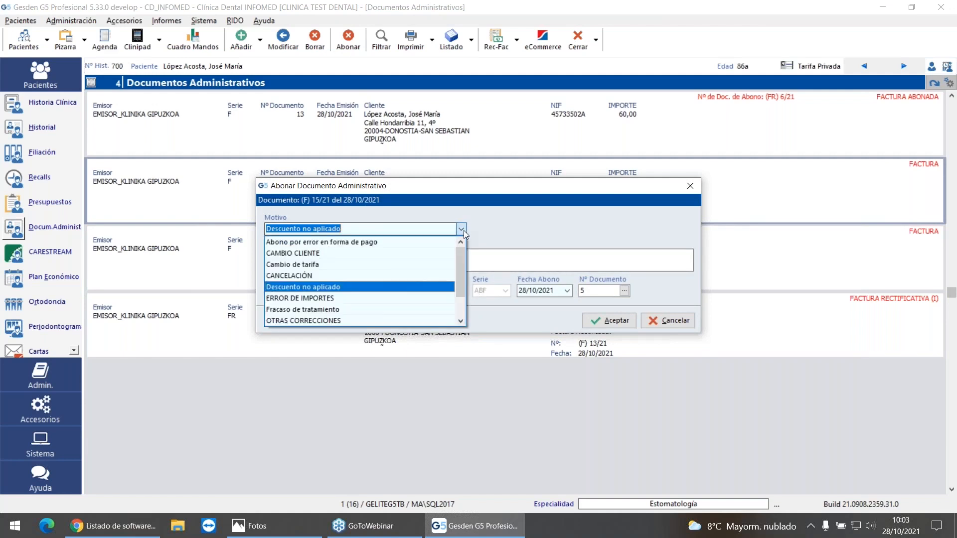
click(358, 253)
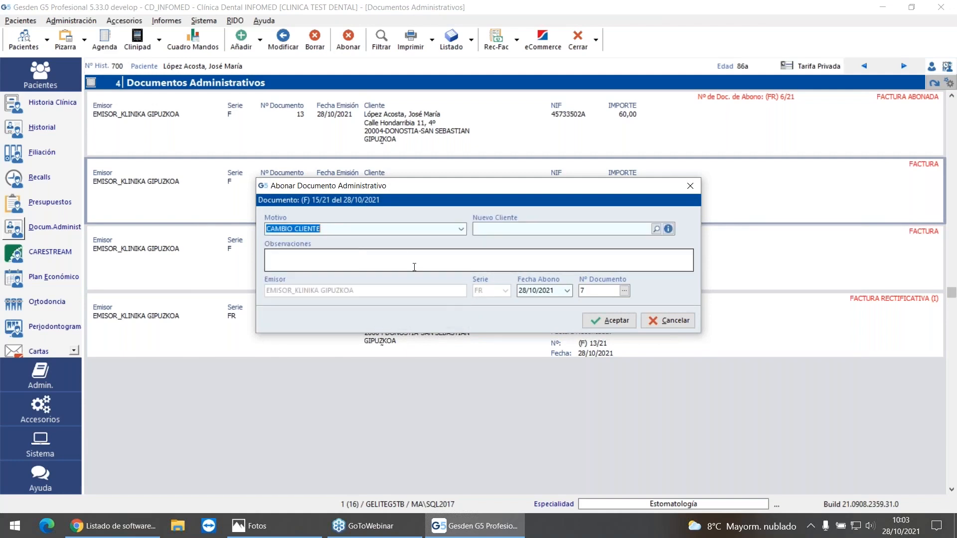
click(461, 229)
click(324, 281)
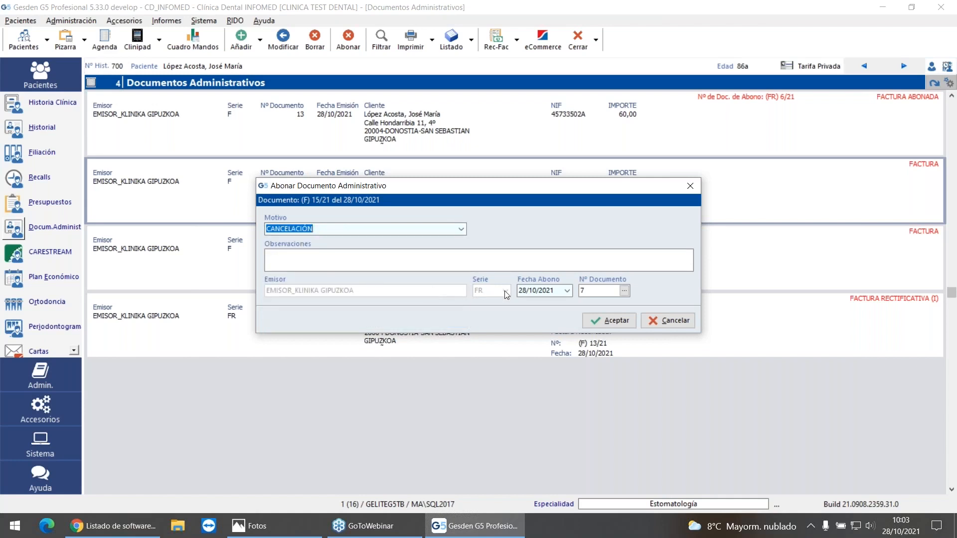
Step: Credit the 660 € invoice in series ABF with the reason Descuento no aplicado, and return to the patient's treatment history
click(462, 229)
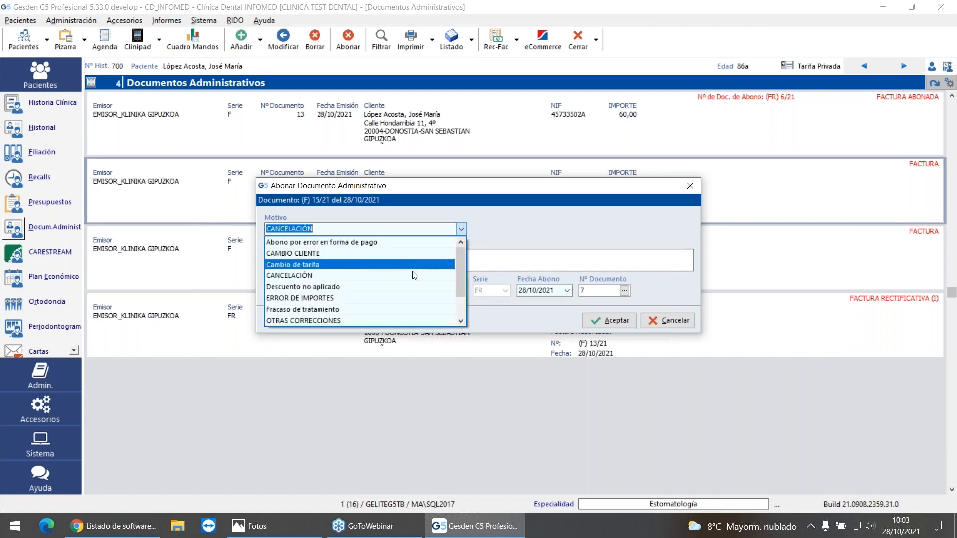
click(367, 288)
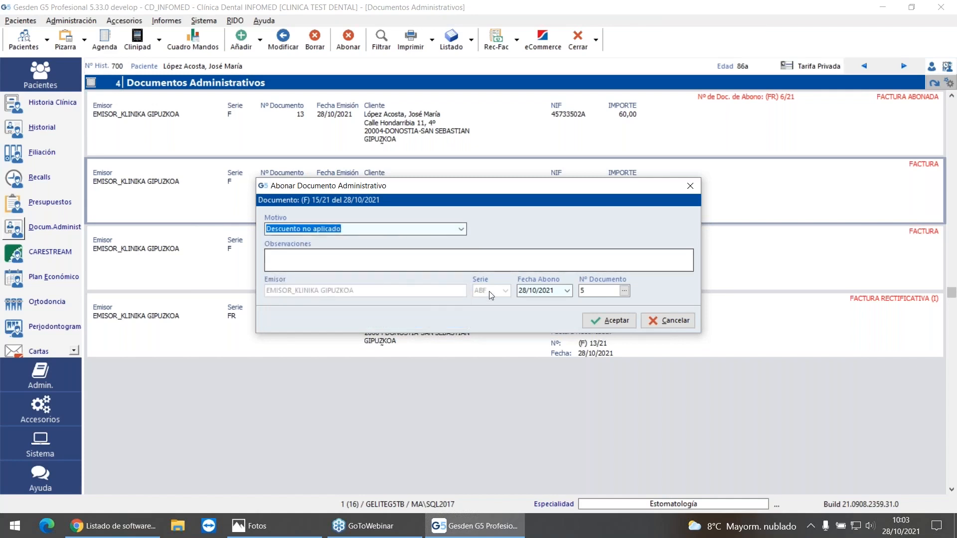
click(592, 320)
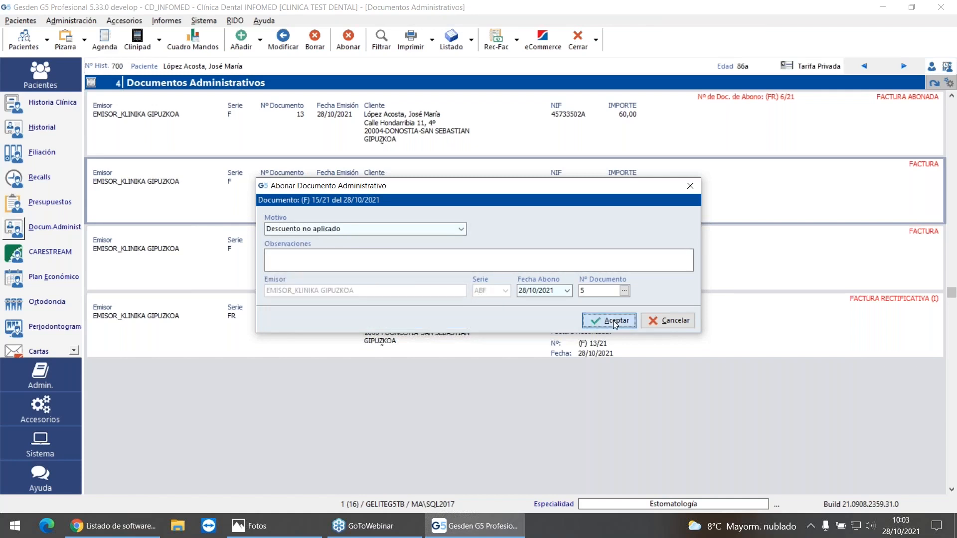
click(570, 288)
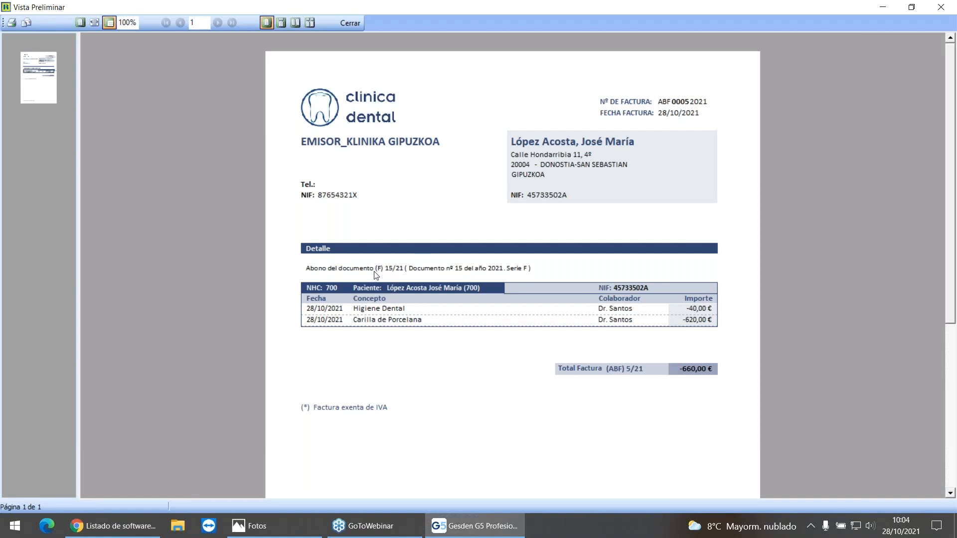
click(356, 24)
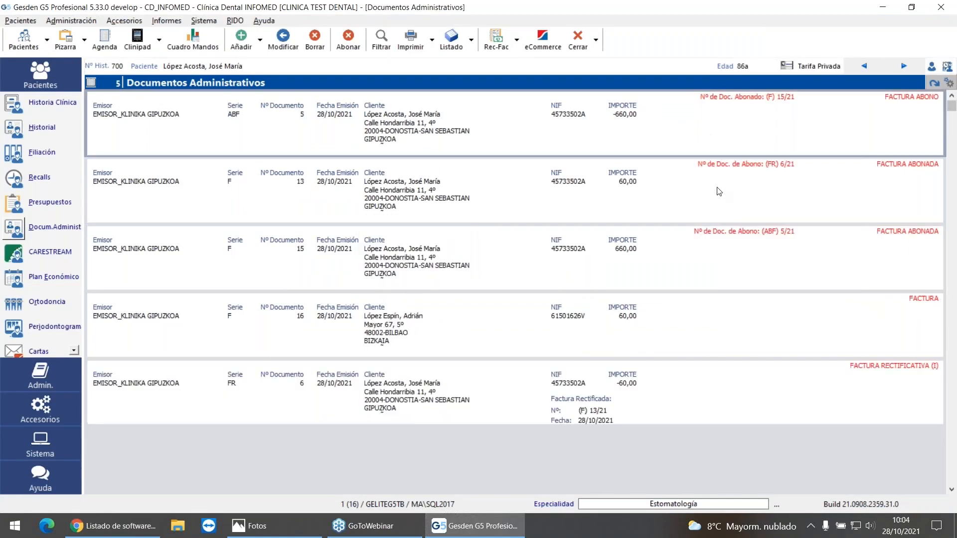
click(647, 252)
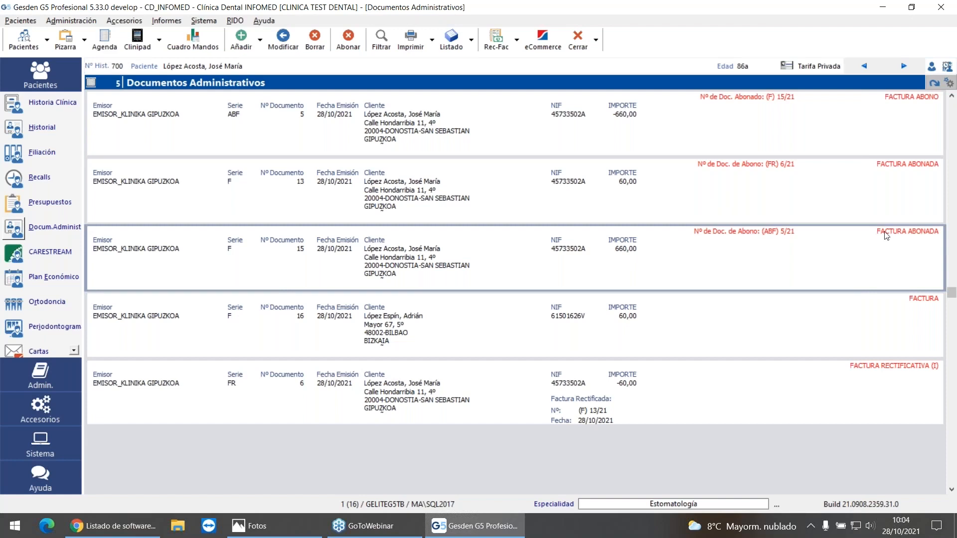
click(725, 116)
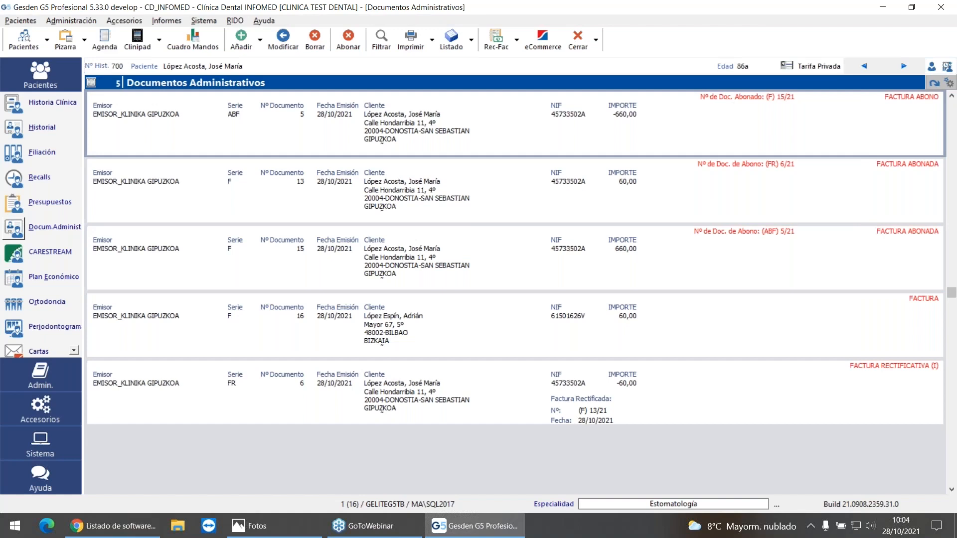
click(40, 128)
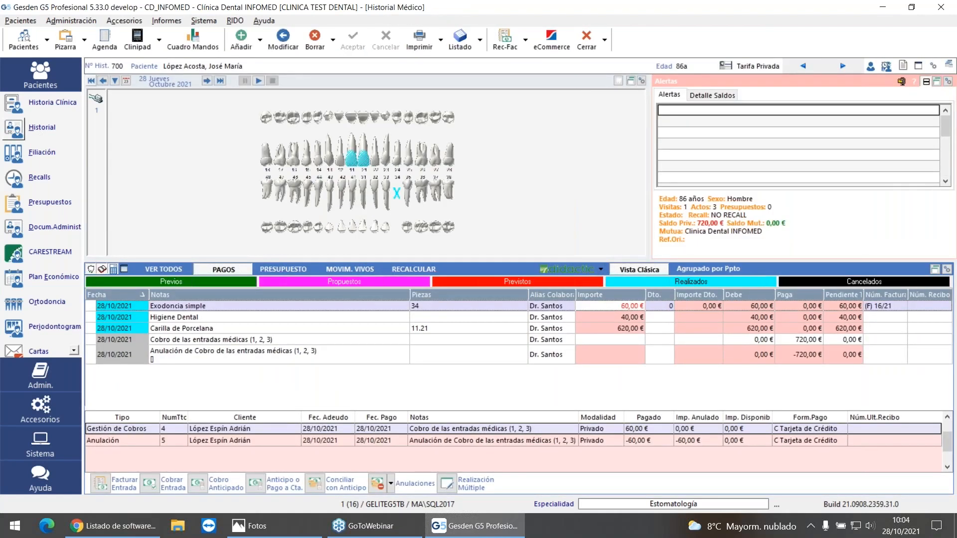
double_click(114, 306)
drag(592, 154, 573, 153)
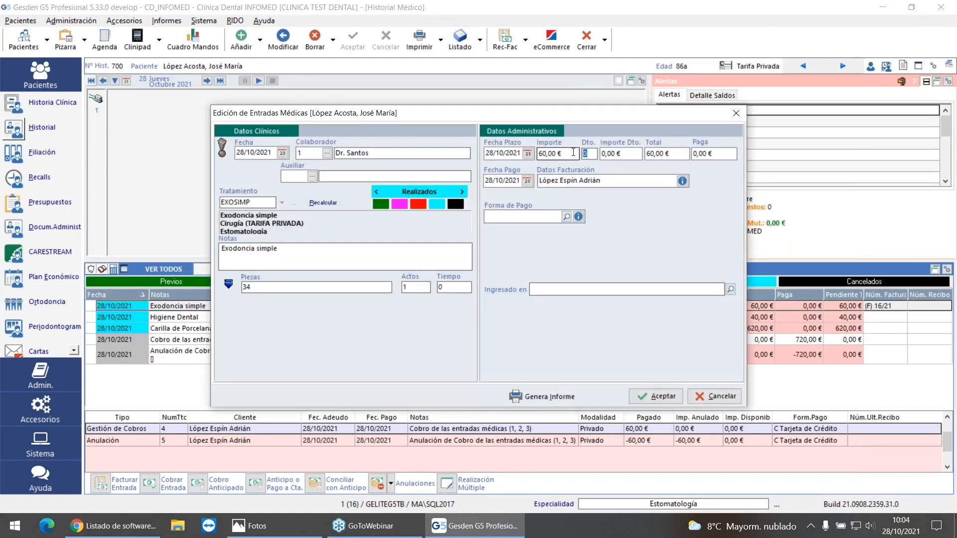
key(Tab)
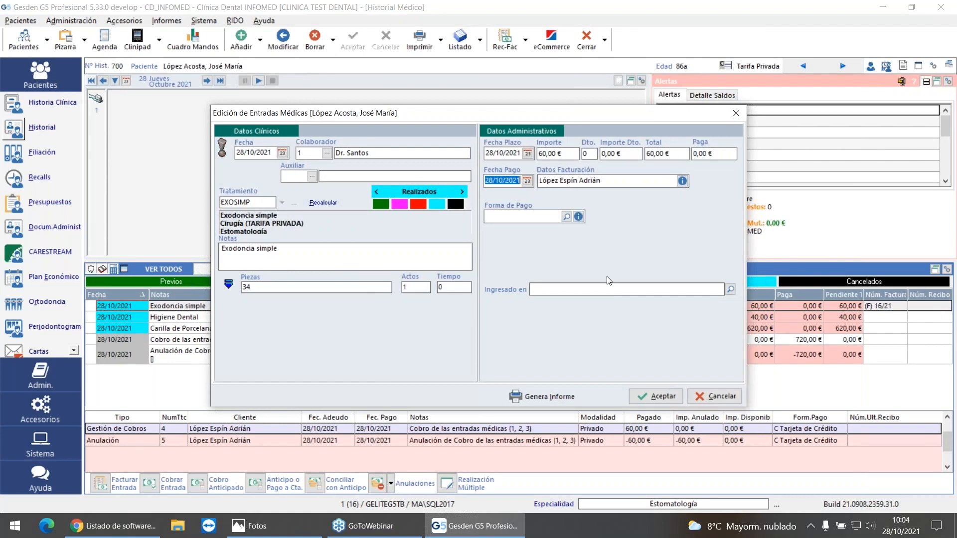
click(716, 396)
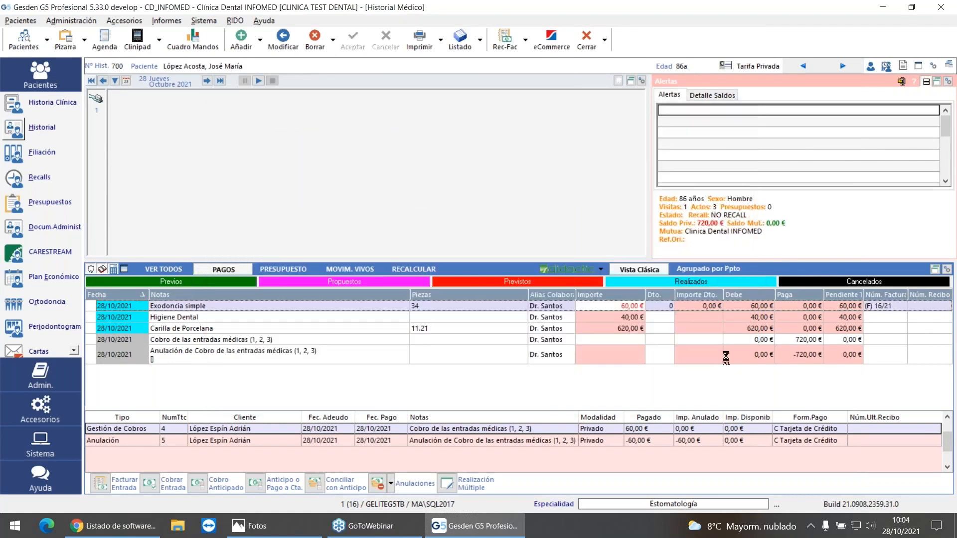
Step: Apply a 20% discount to the 40 € Higiene Dental entry in the patient's treatment history
click(666, 319)
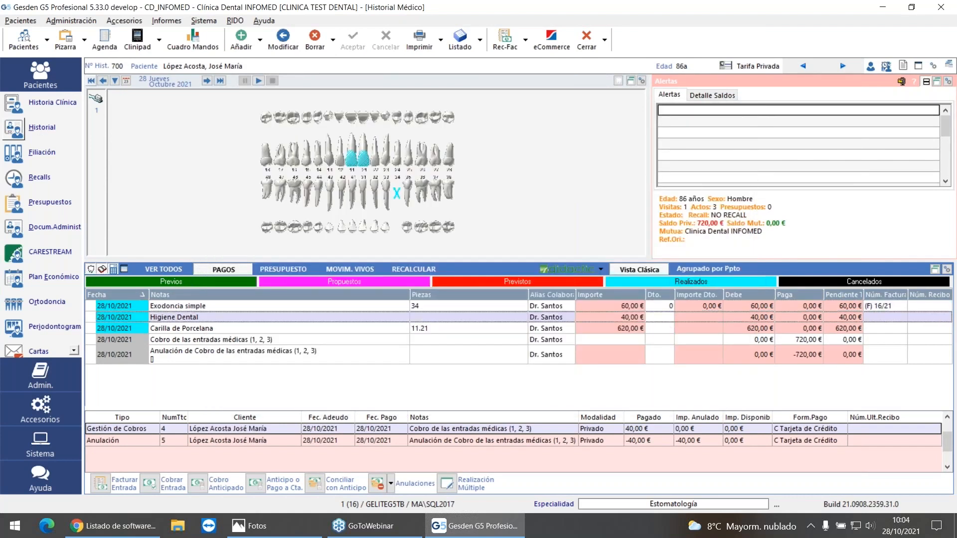
double_click(673, 324)
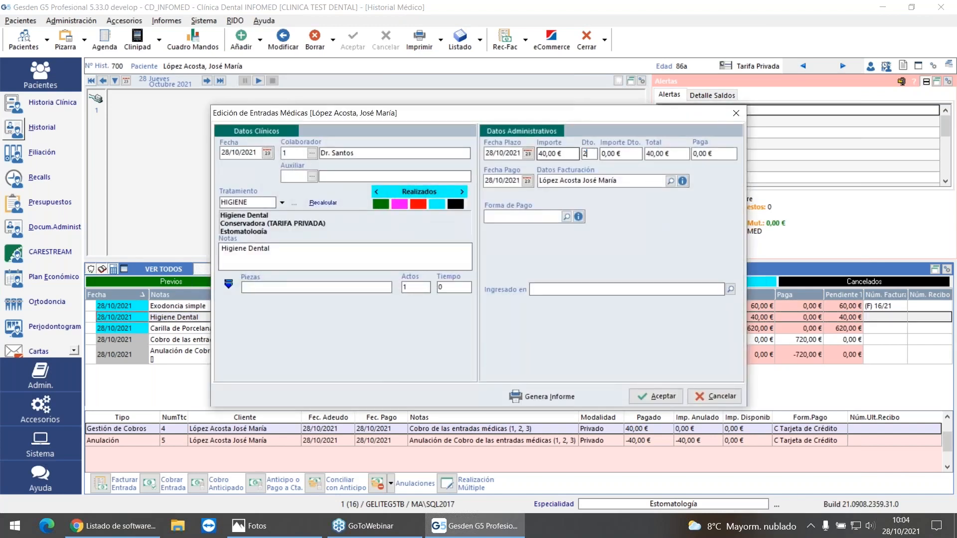
text(20)
click(660, 397)
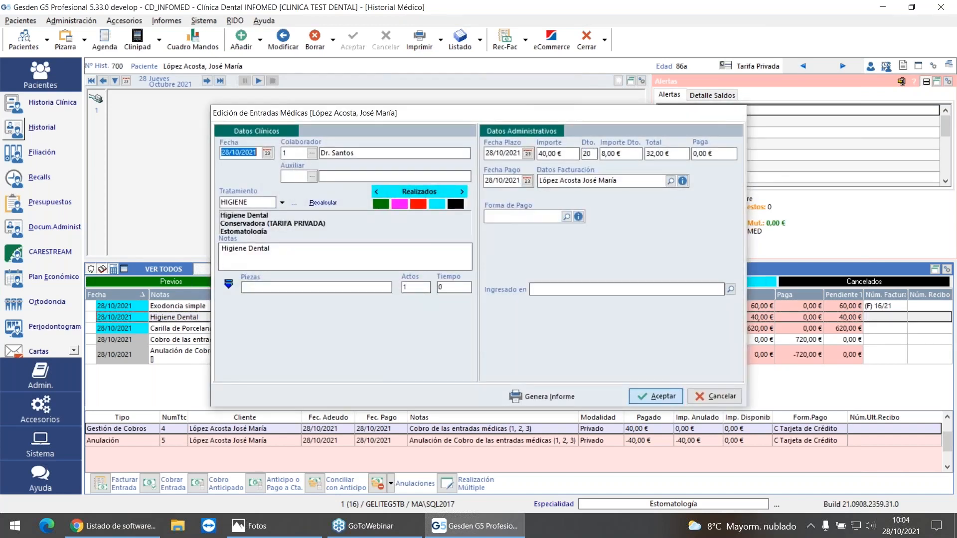
Step: Apply a 20% discount to the 620 € Carilla de Porcelana entry on teeth 11 and 21
click(740, 330)
double_click(740, 330)
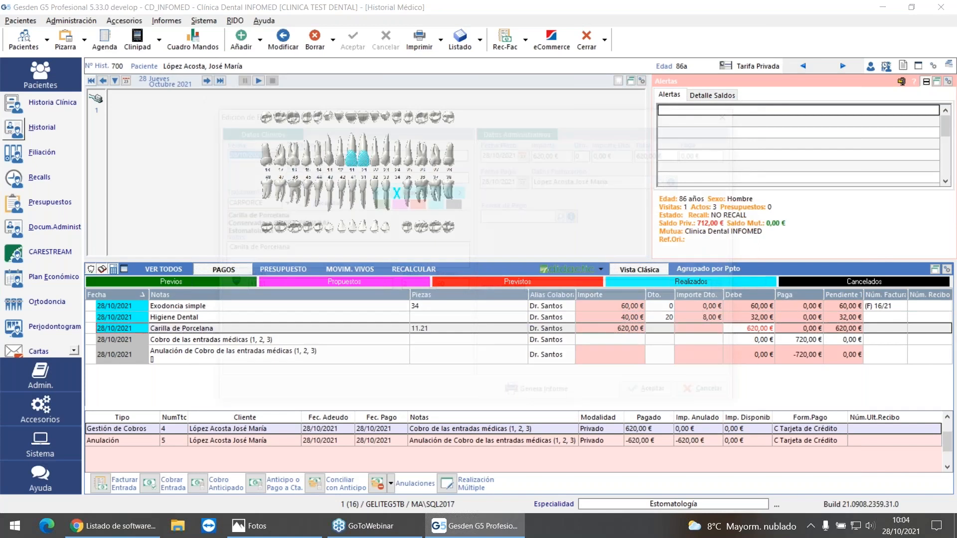
text(20)
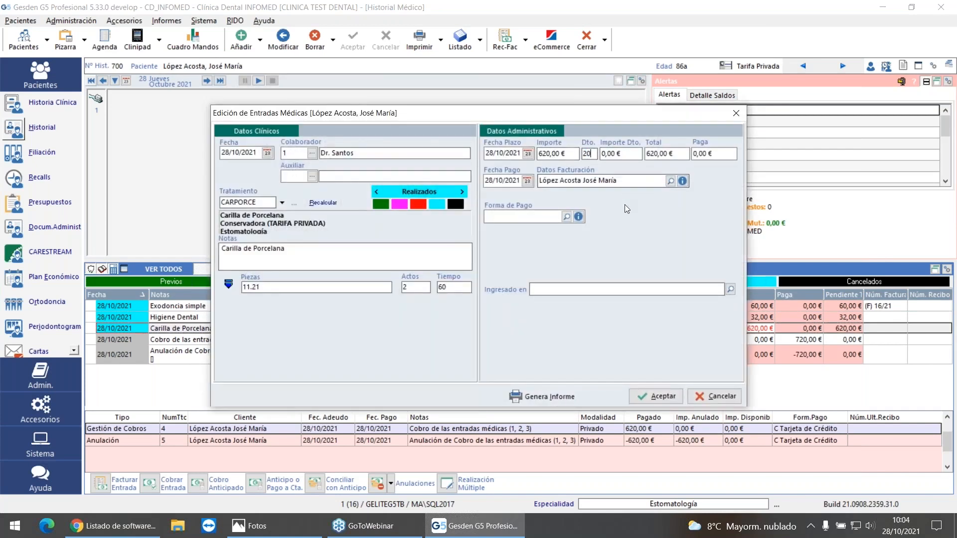
key(Tab)
click(645, 399)
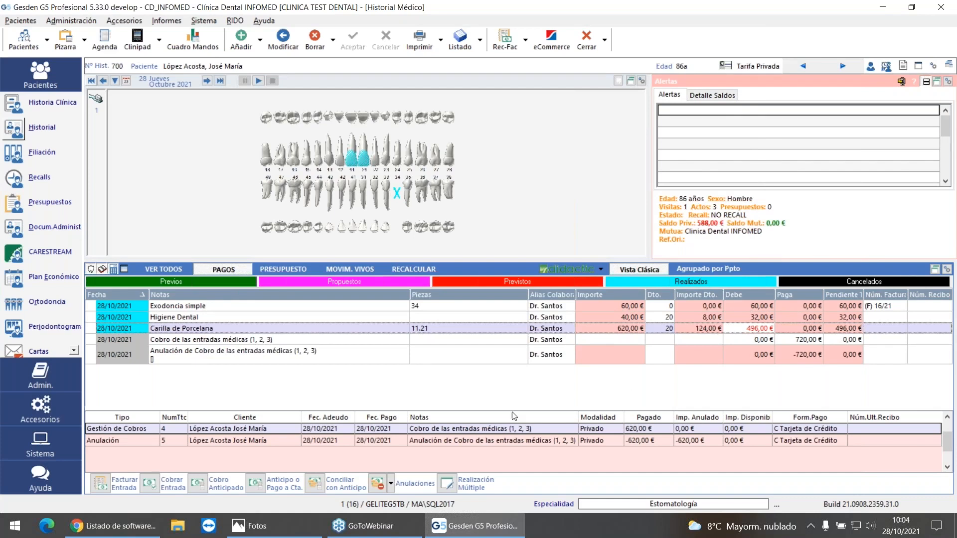
Step: Collect payment for all pending entries of the patient as billing client, using Tarjeta de Crédito as the payment method
click(100, 484)
click(149, 483)
click(229, 285)
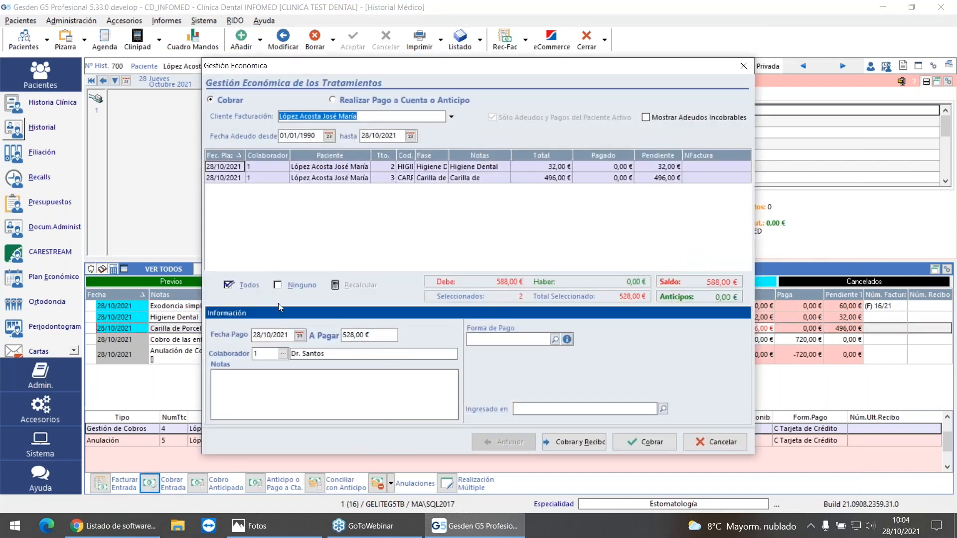
click(645, 442)
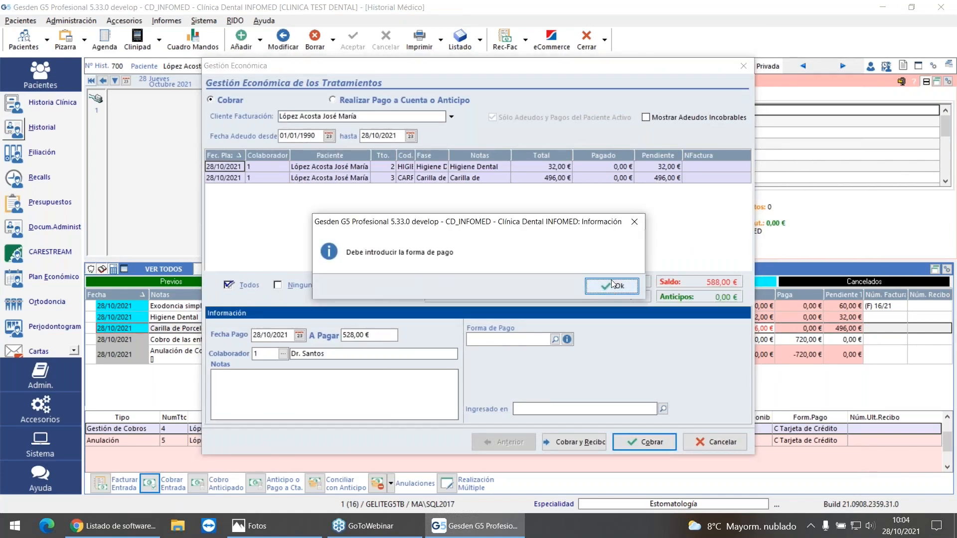
click(612, 286)
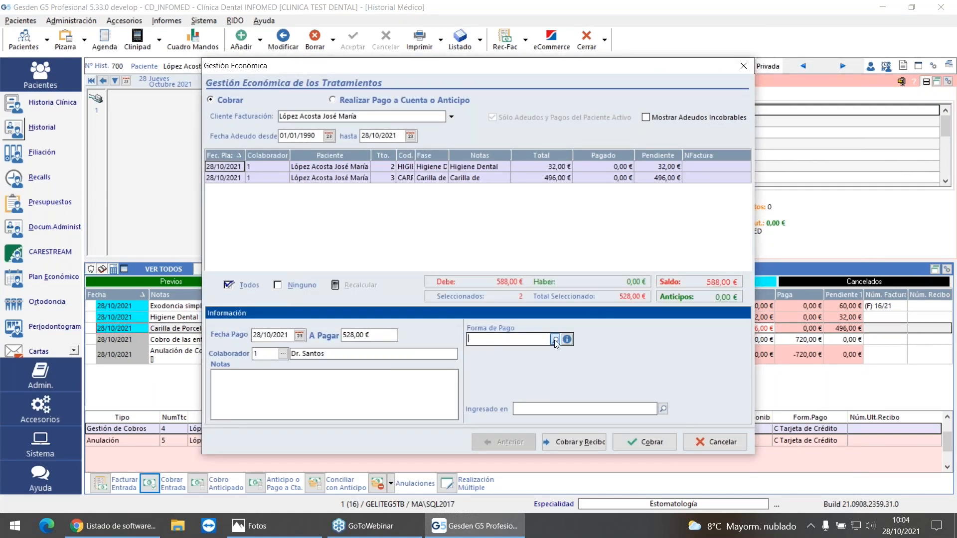
click(555, 339)
double_click(392, 140)
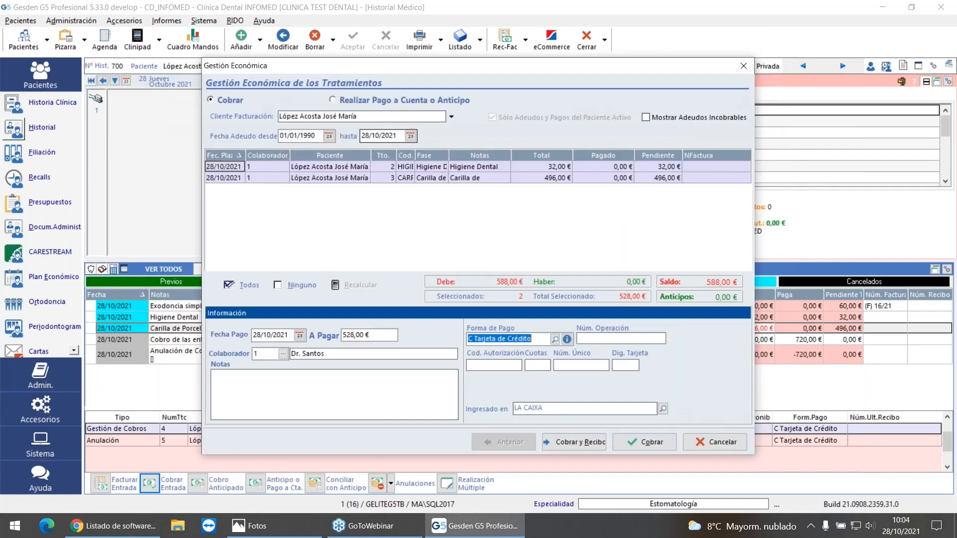
click(649, 443)
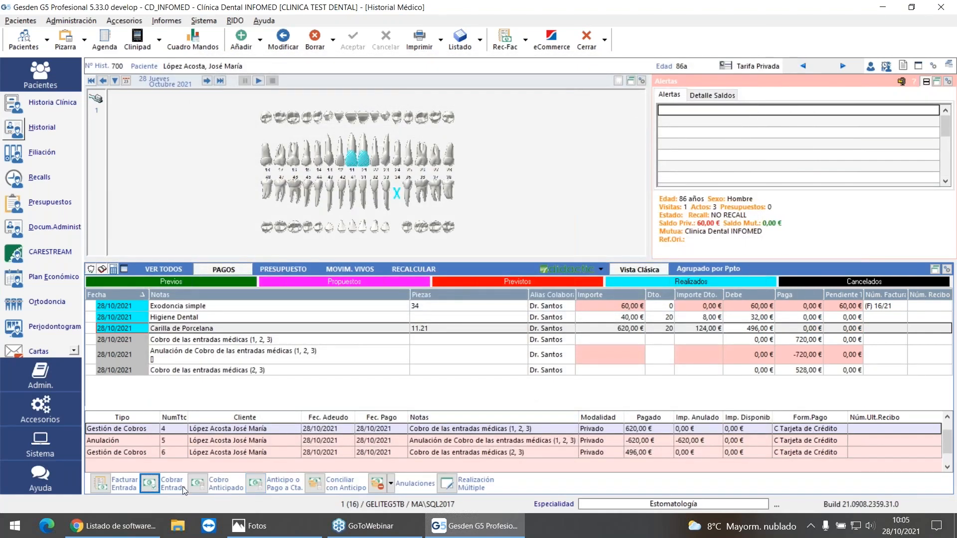
Step: Start a new administrative document of type Doc. Rectificativo for the discounted treatments, checking it against the patient's existing documents
click(103, 488)
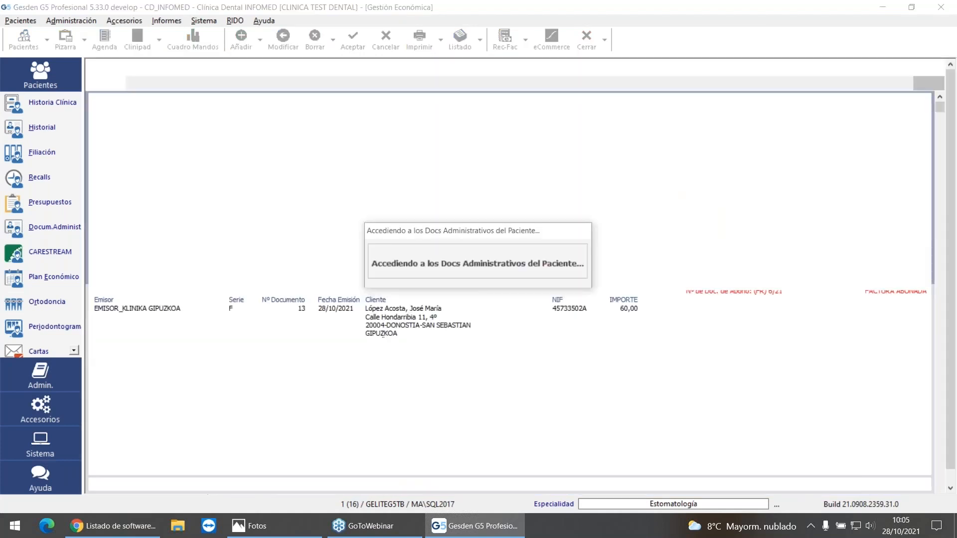
click(241, 45)
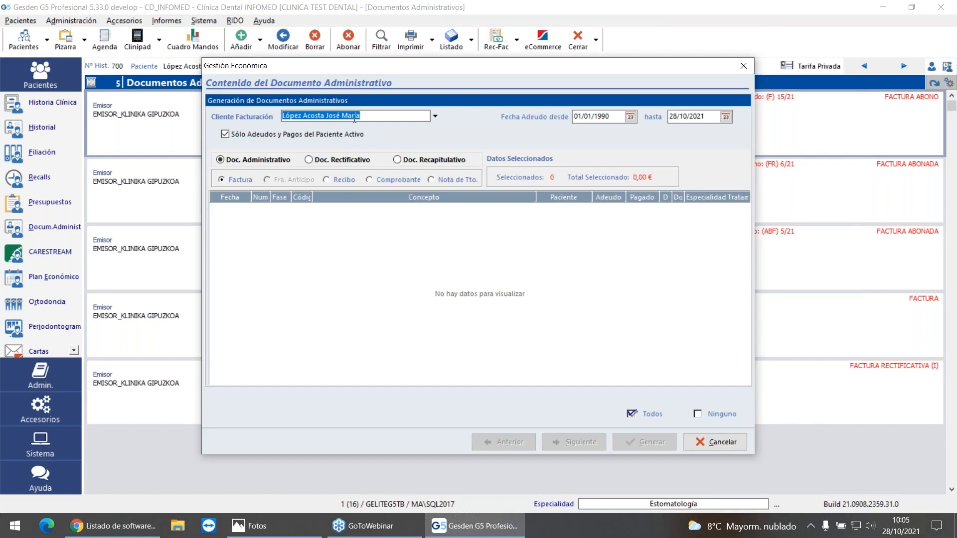
click(233, 160)
click(223, 180)
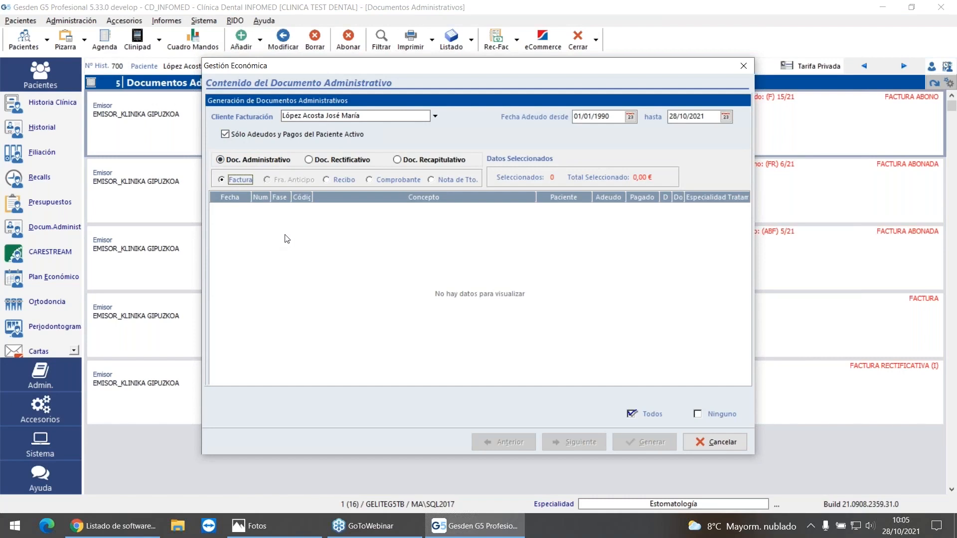
click(315, 160)
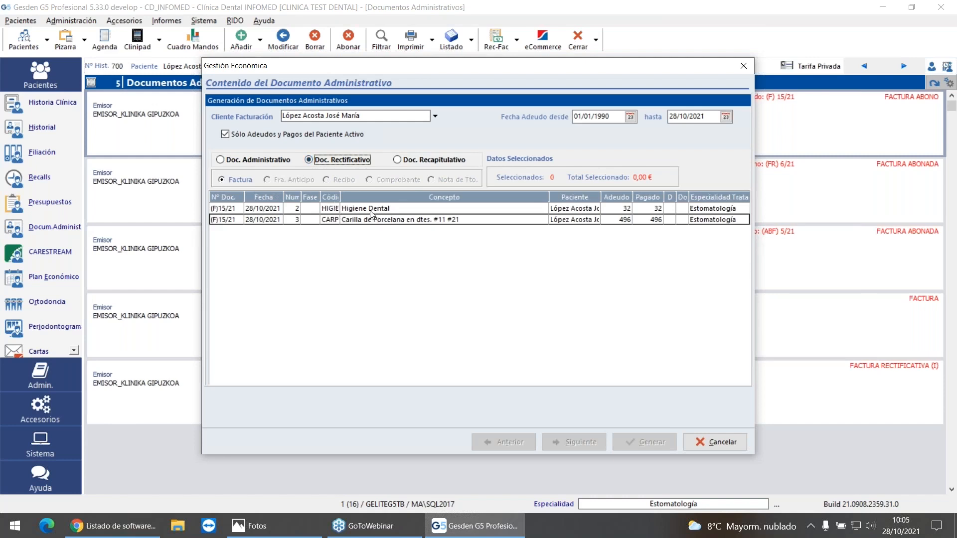
drag(554, 77, 565, 334)
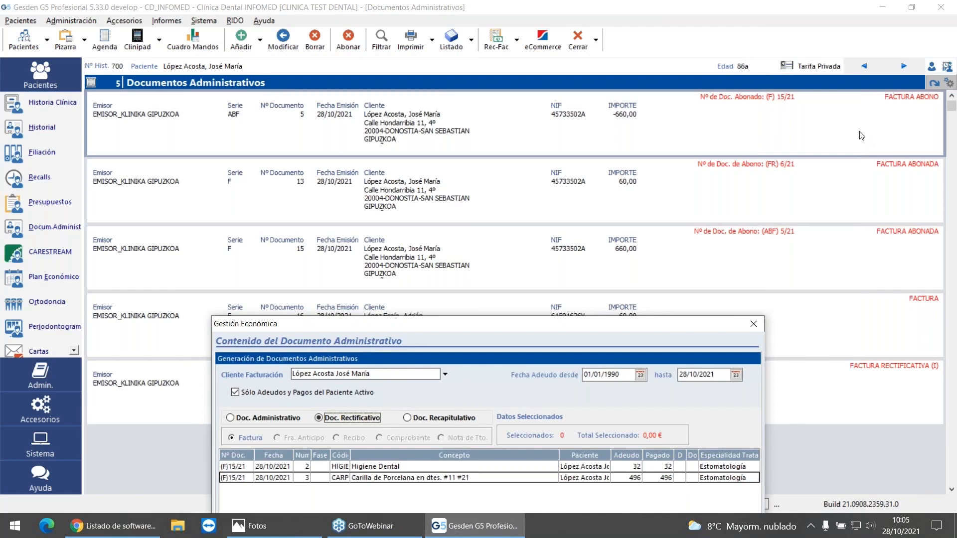
drag(608, 324, 596, 86)
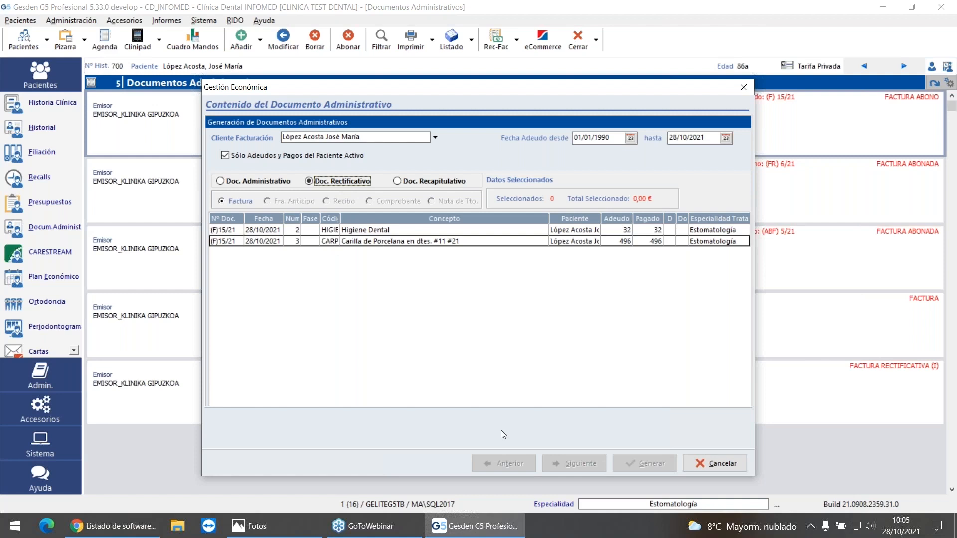
Step: Generate the series FR rectifying invoice with full detail for the dental hygiene and porcelain veneer entries, then review and close its preview
drag(384, 232, 385, 239)
click(590, 462)
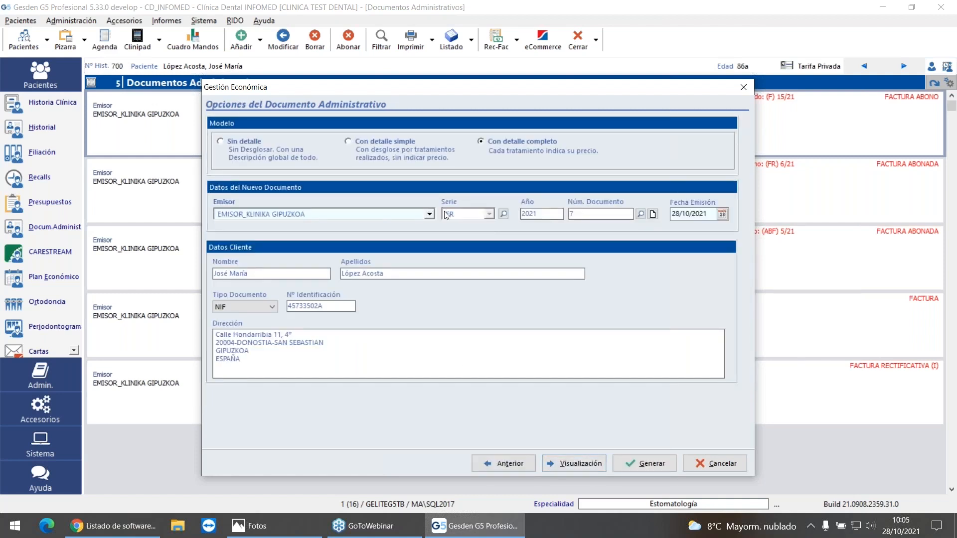
key(alt+g)
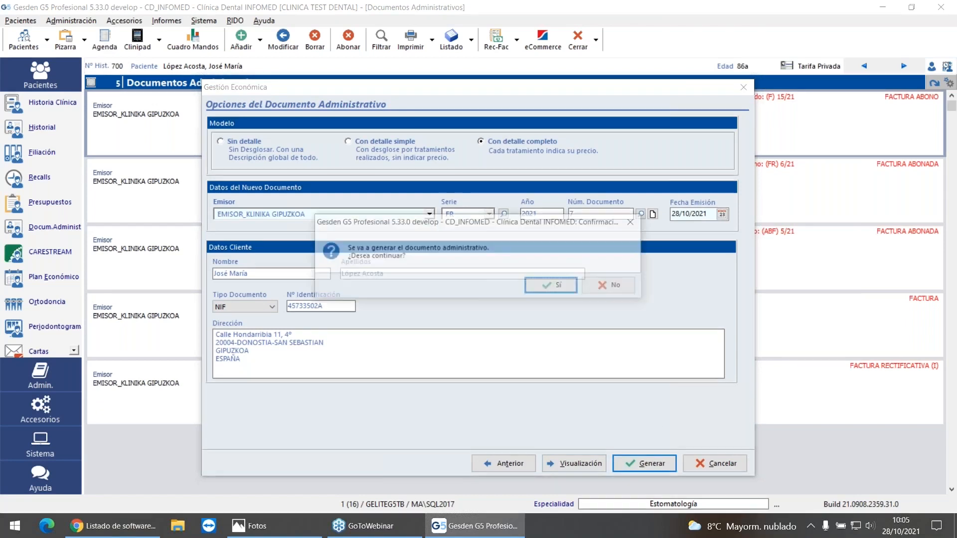
click(543, 286)
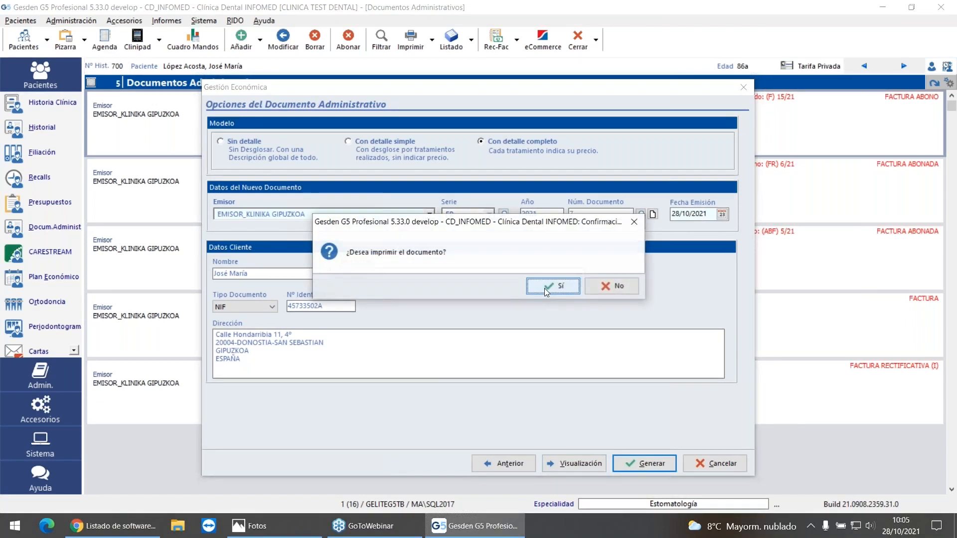
click(567, 289)
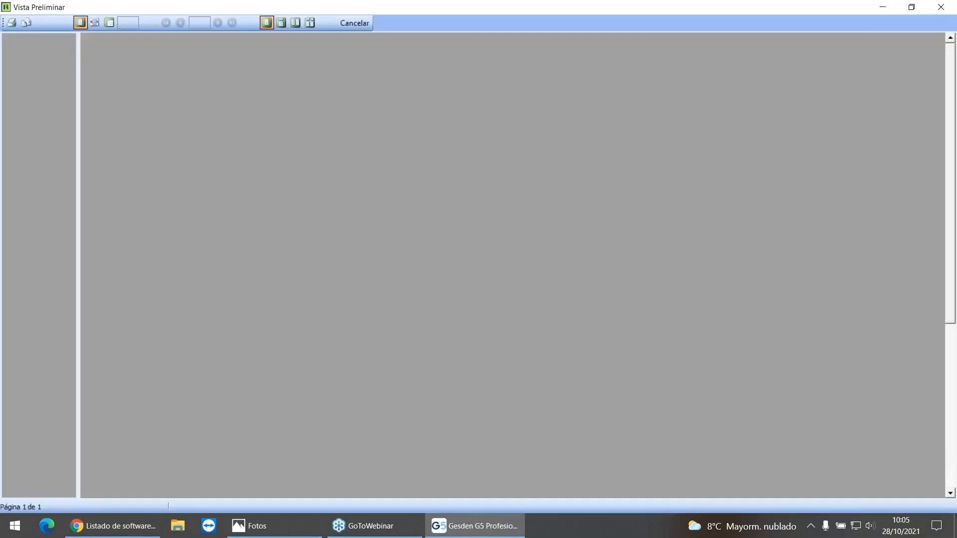
scroll(572, 301, down, 5)
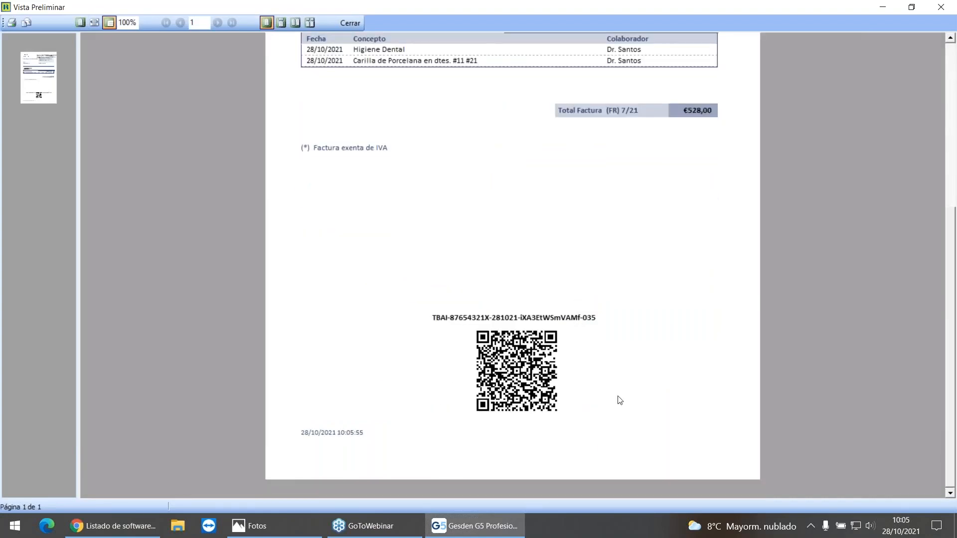
scroll(573, 329, up, 5)
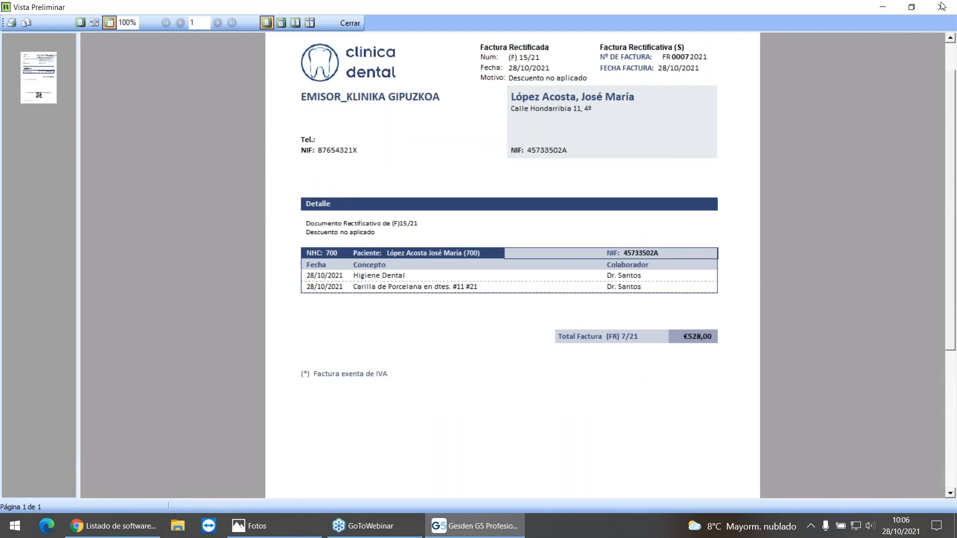
scroll(642, 140, up, 1)
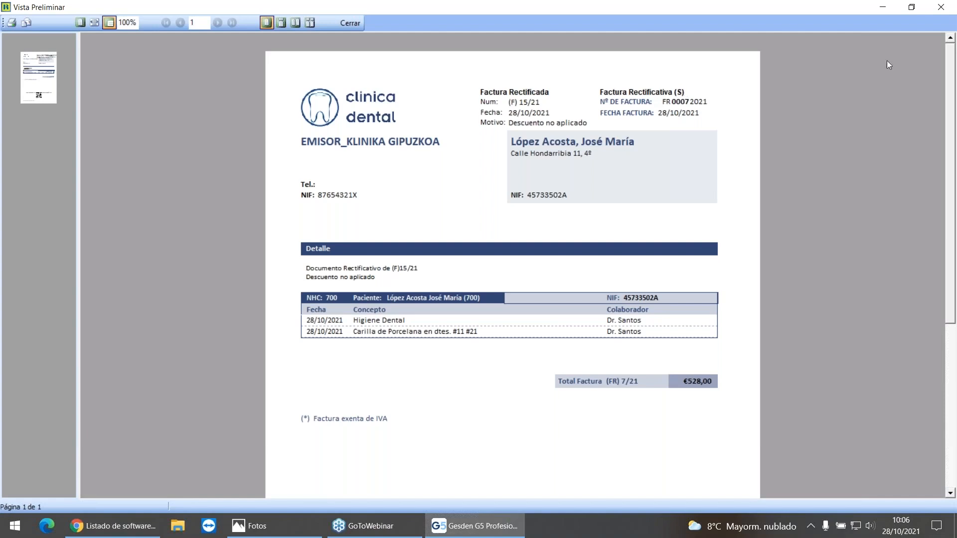
click(943, 10)
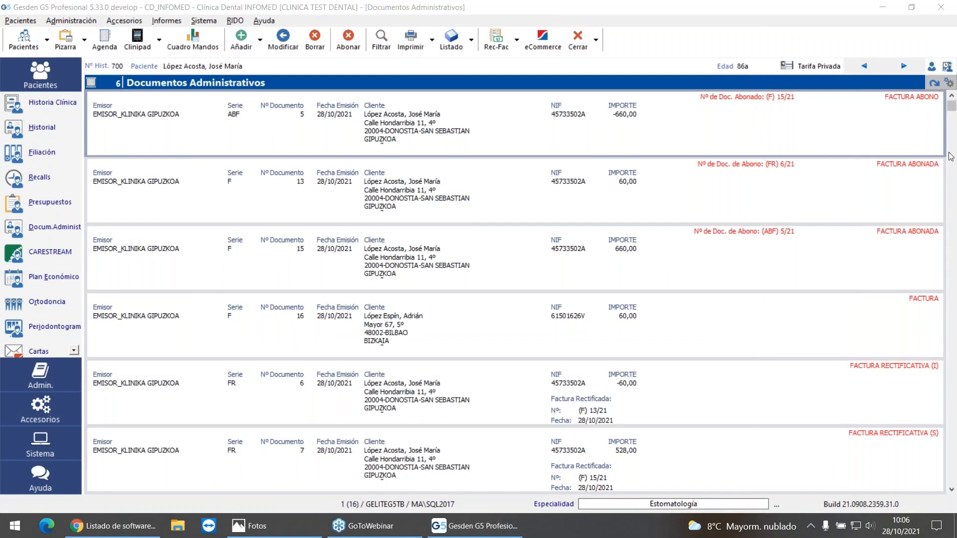
Step: Compare the FACTURA RECTIFICATIVA (I) and (S) documents with the 660 € invoice and its series ABF credit note
click(934, 376)
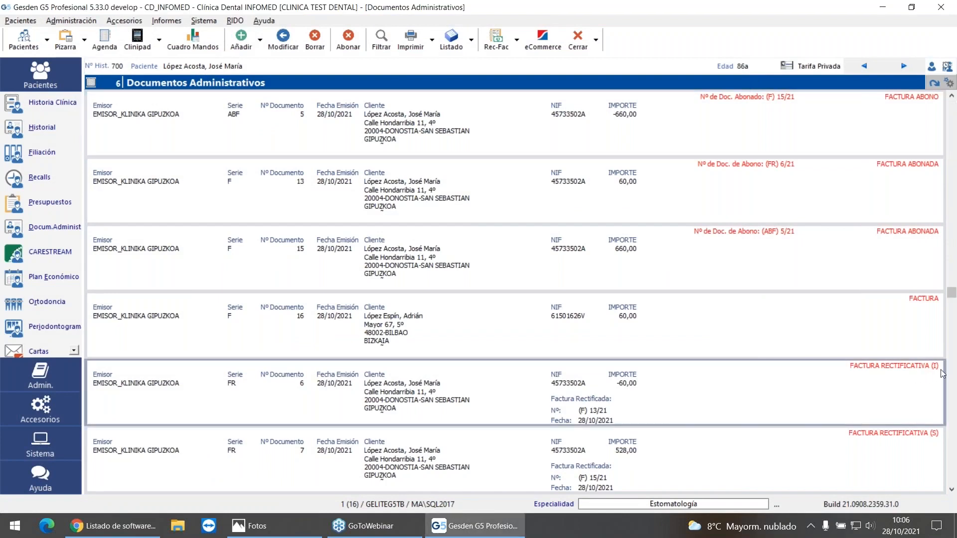
click(908, 454)
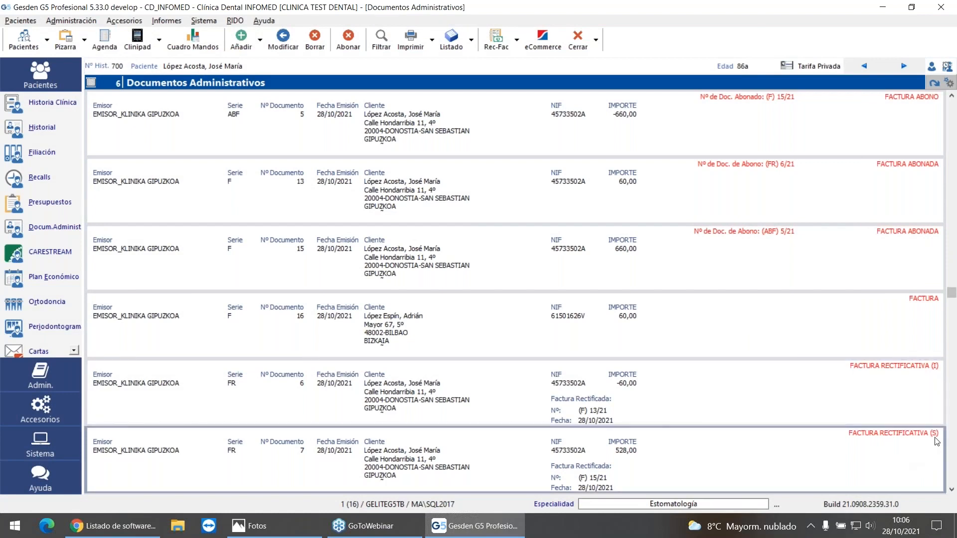
click(895, 397)
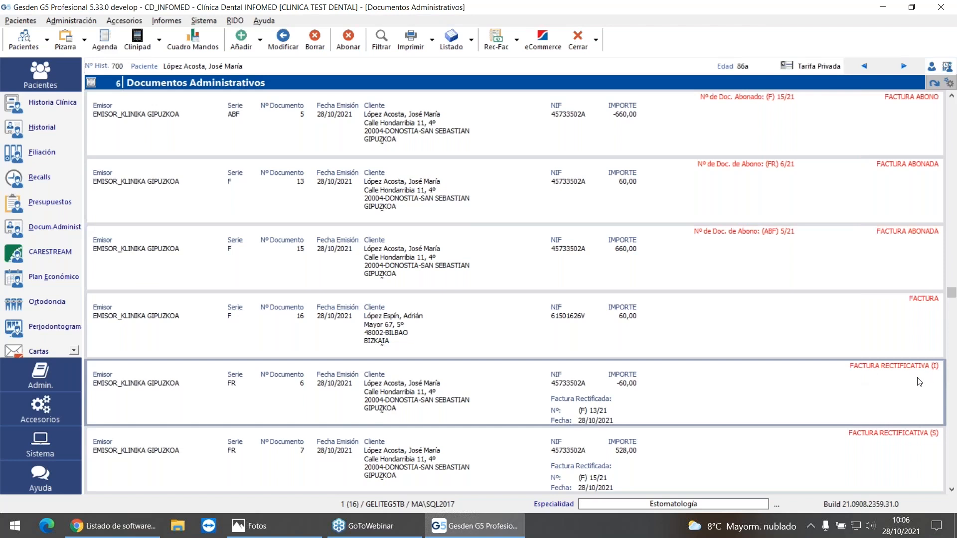
click(629, 456)
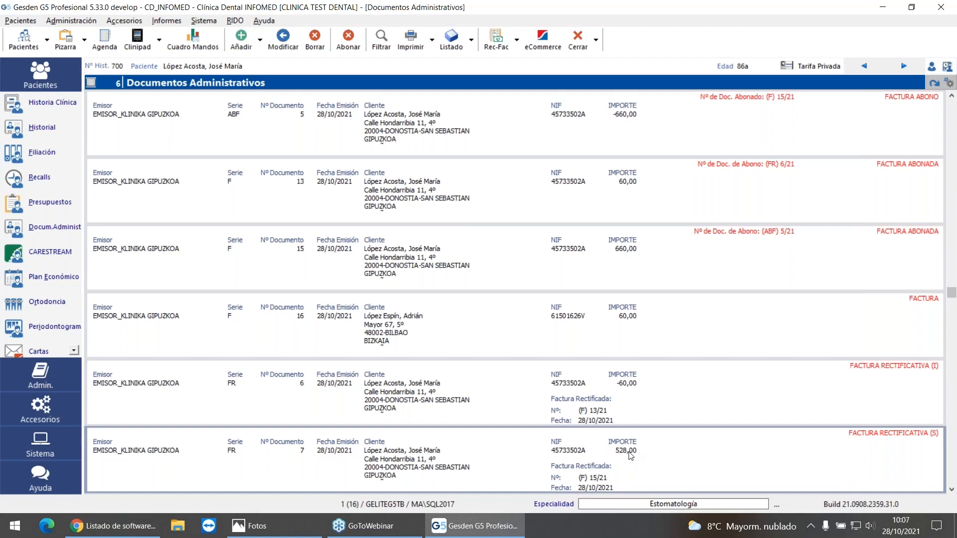
click(631, 260)
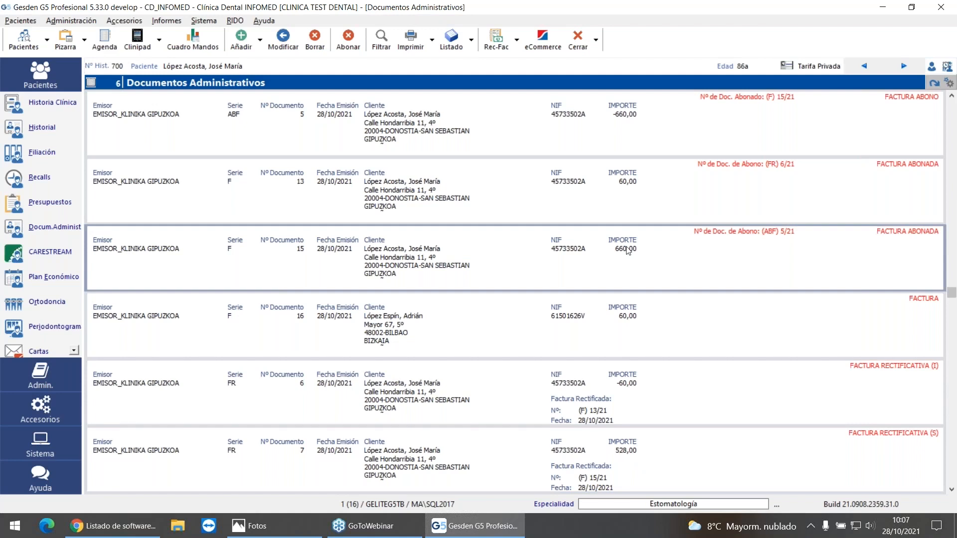
click(634, 109)
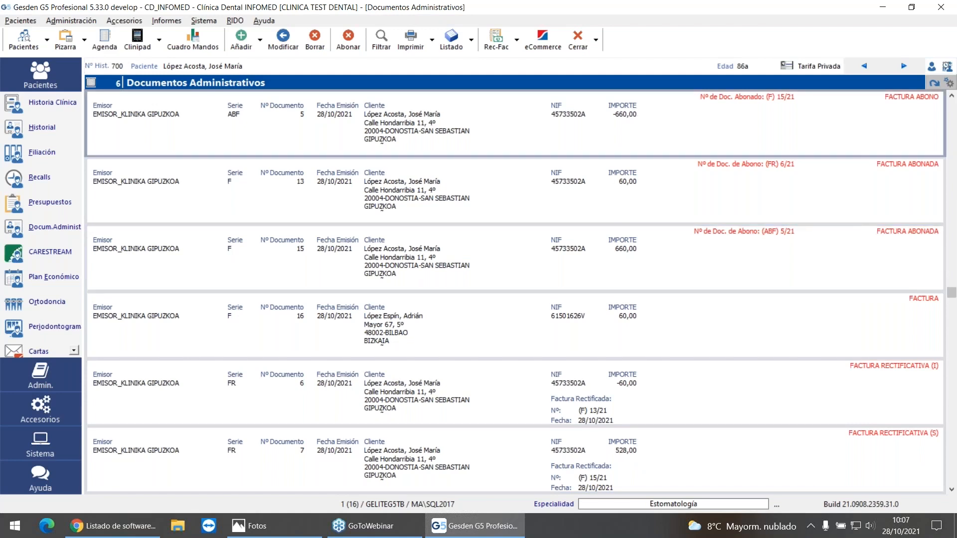
click(728, 454)
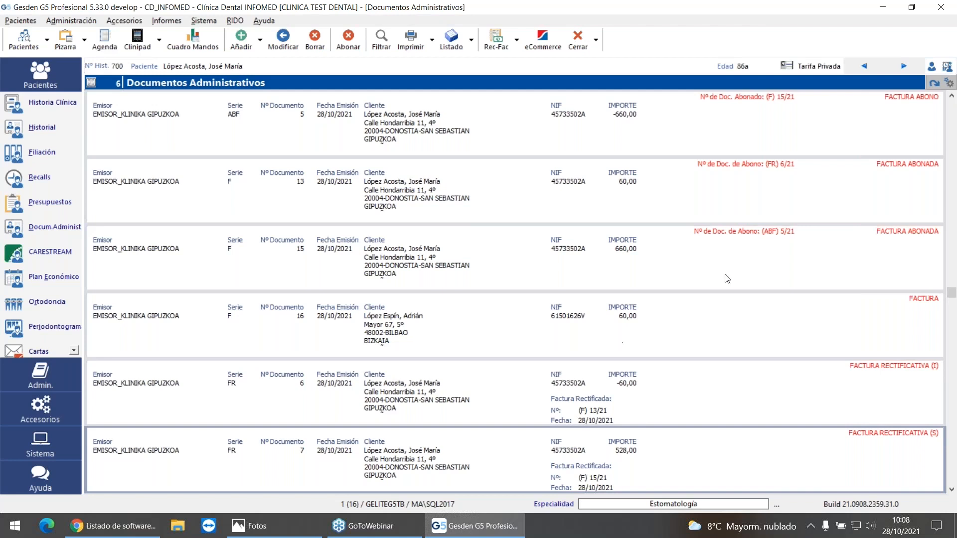
Step: Check the Activar emision Documento Rectificativo option in the administrative documents configuration, toggling it off and back on
click(215, 22)
mouse_move(312, 362)
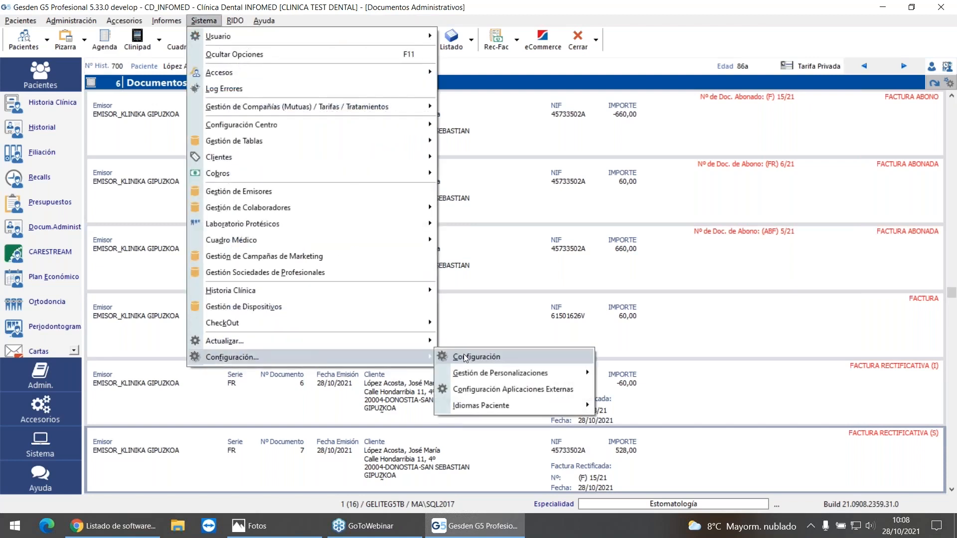
click(476, 357)
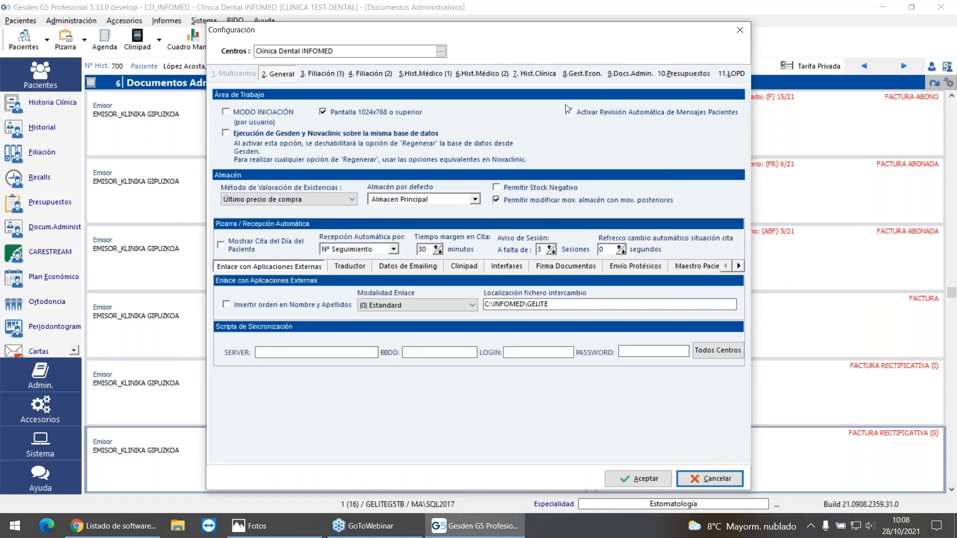
click(630, 73)
click(225, 174)
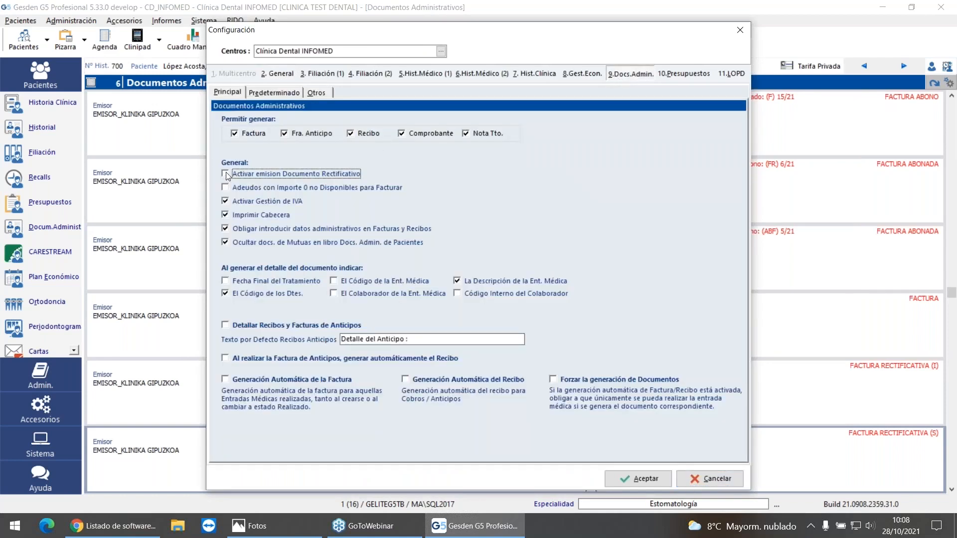
click(226, 173)
Step: Review the Control del NIF setting in the Filiación (1) configuration, return to the administrative documents settings and leave without saving
click(312, 73)
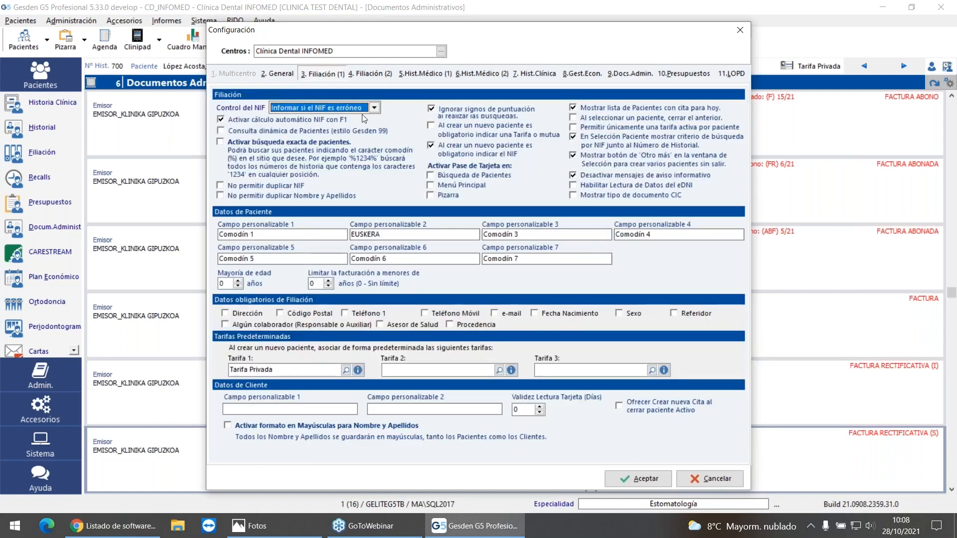
click(630, 74)
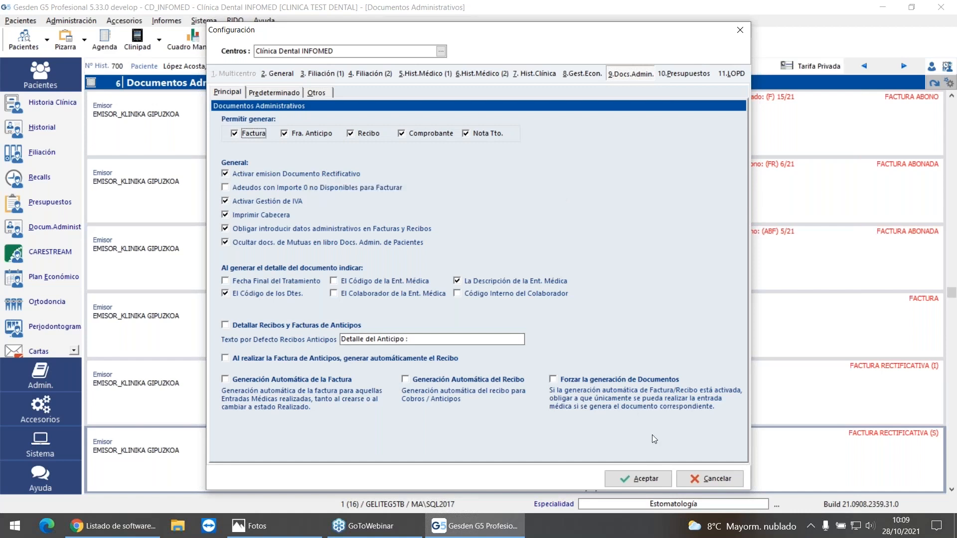
click(711, 481)
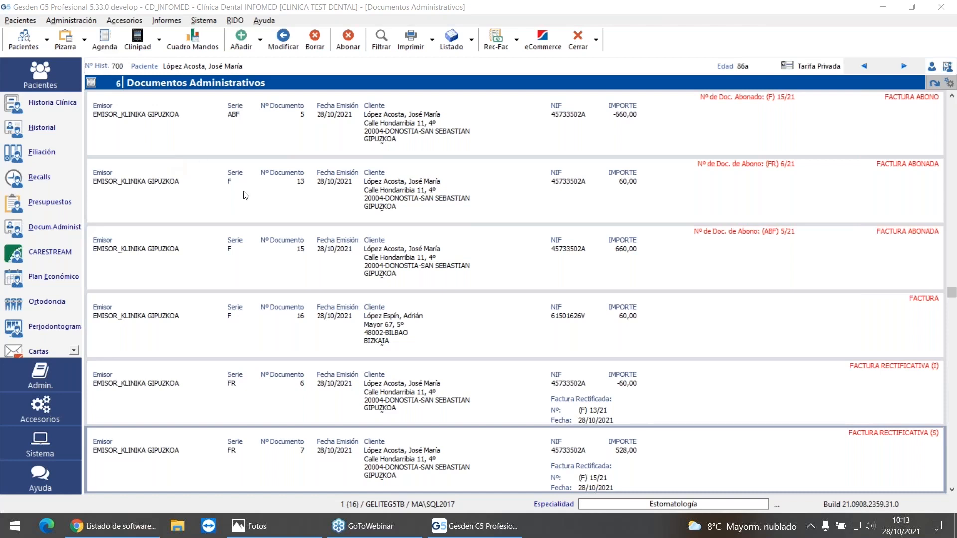
Step: Preview the 60 € series F invoice billed to the Bilbao client, examine its detail and TicketBAI QR code, and close the preview
click(320, 333)
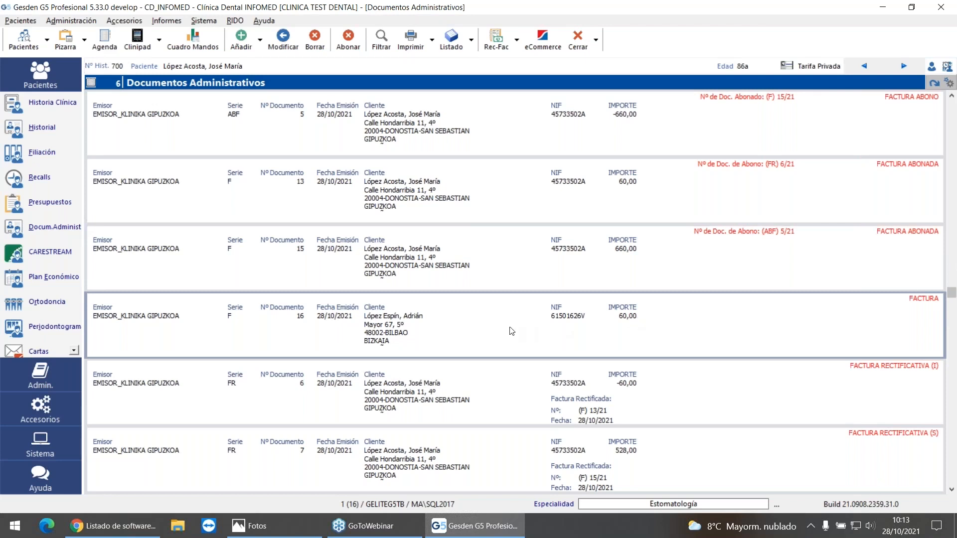
click(415, 47)
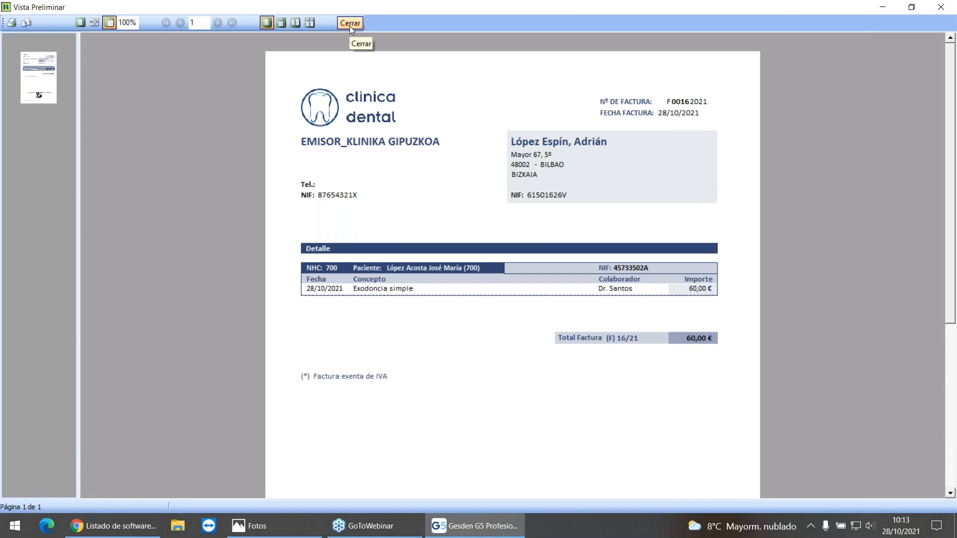
scroll(603, 293, down, 3)
scroll(594, 297, up, 3)
scroll(566, 361, down, 3)
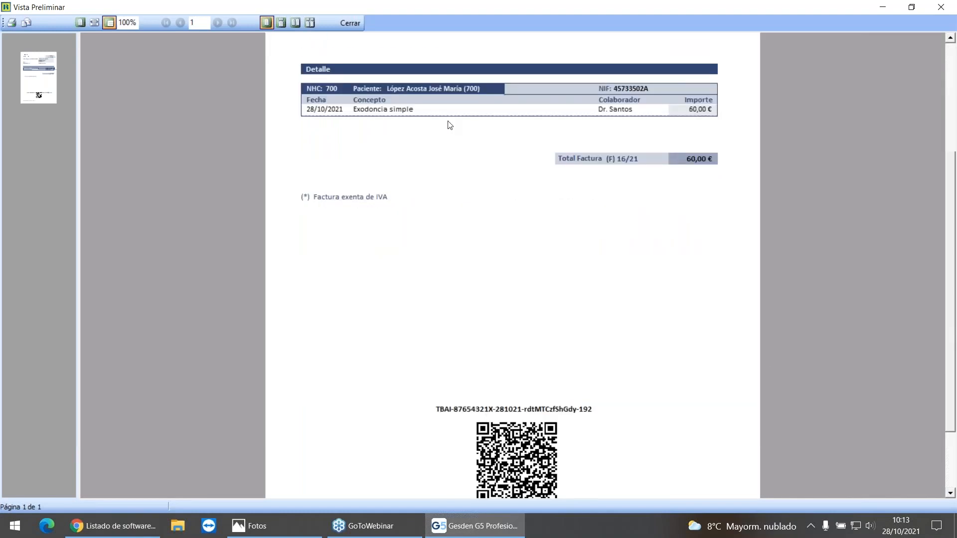
click(349, 23)
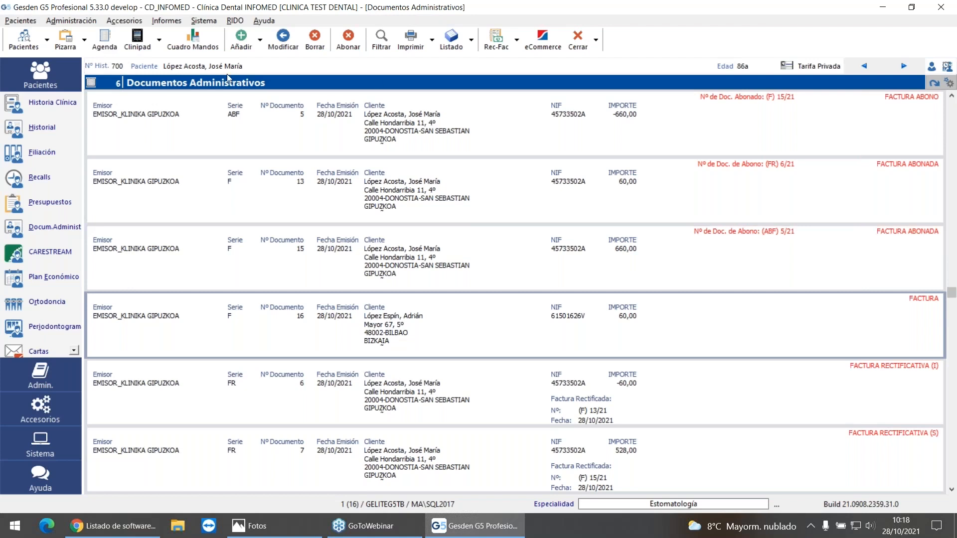
Step: Open the patient's billing data, start adding a billing client, and search the existing clients by the first letters of a surname
click(14, 155)
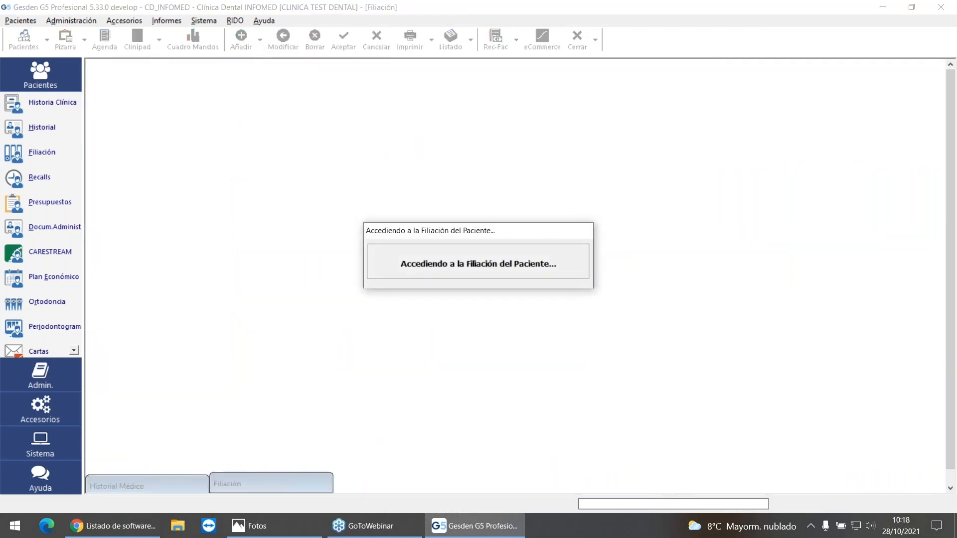
click(223, 81)
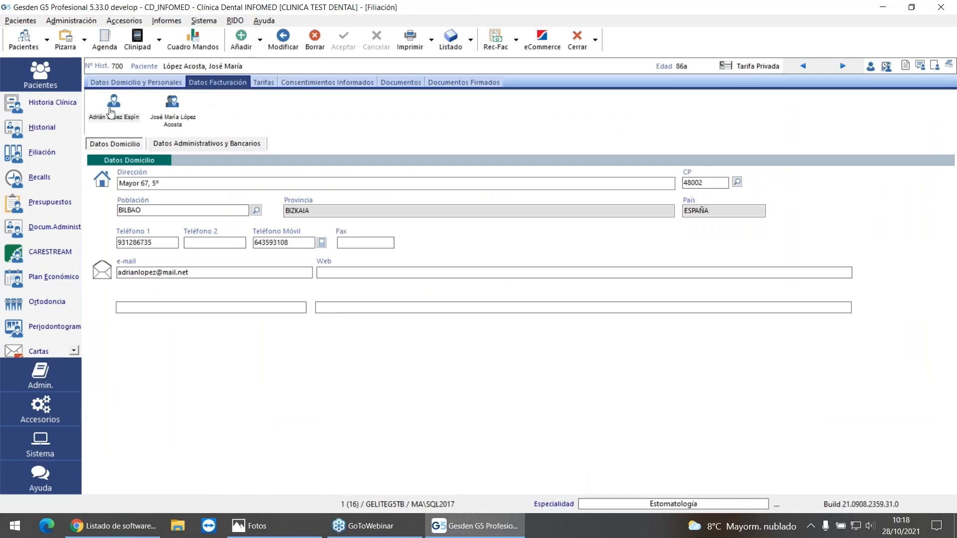
click(244, 36)
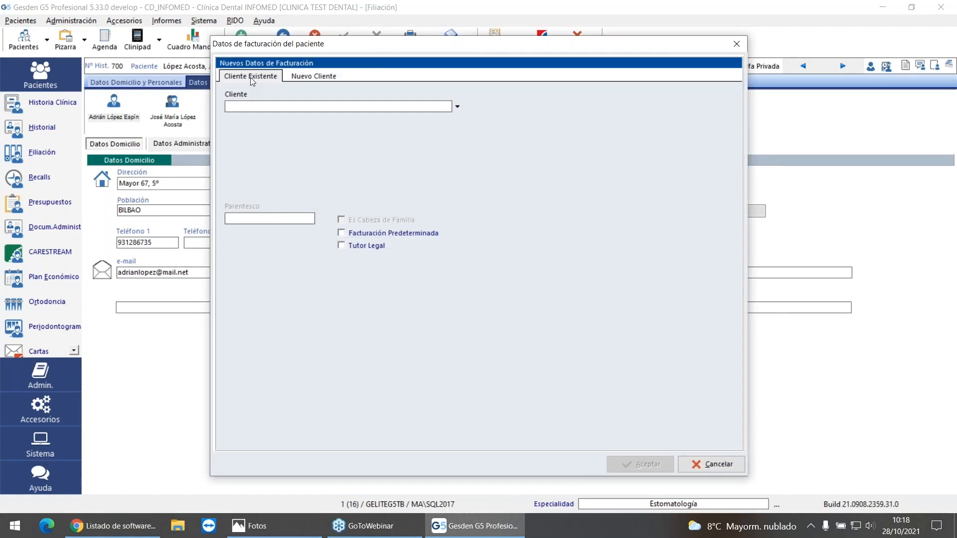
click(318, 76)
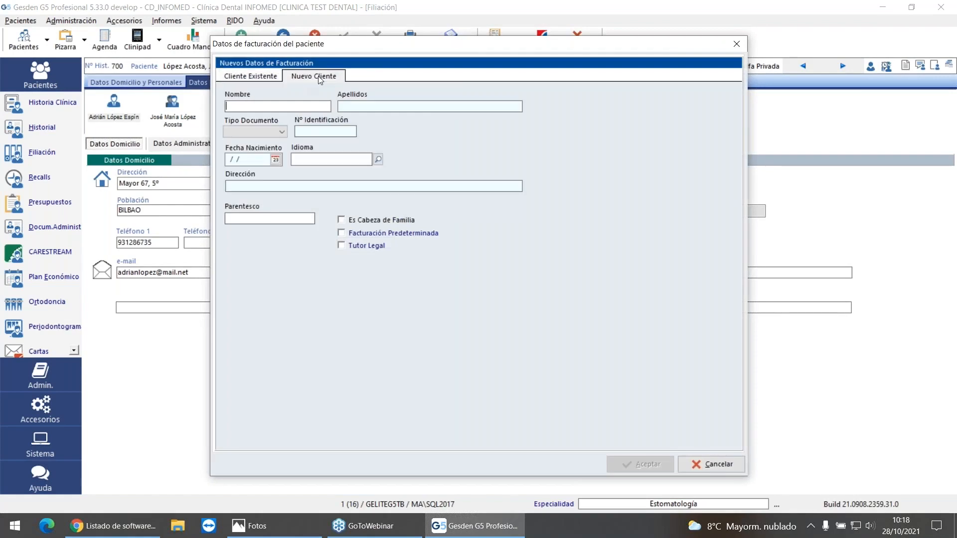
click(244, 80)
drag(347, 47, 391, 76)
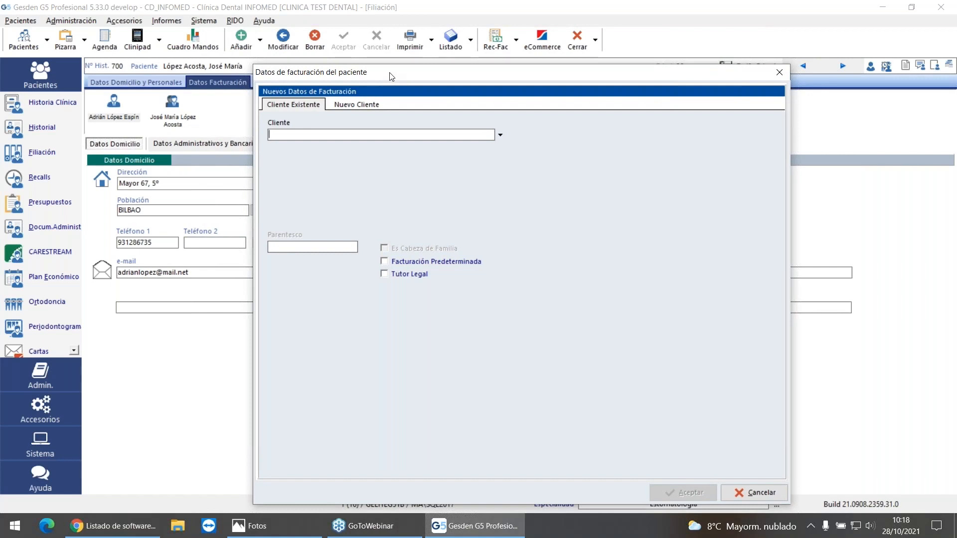
click(500, 139)
text(lop)
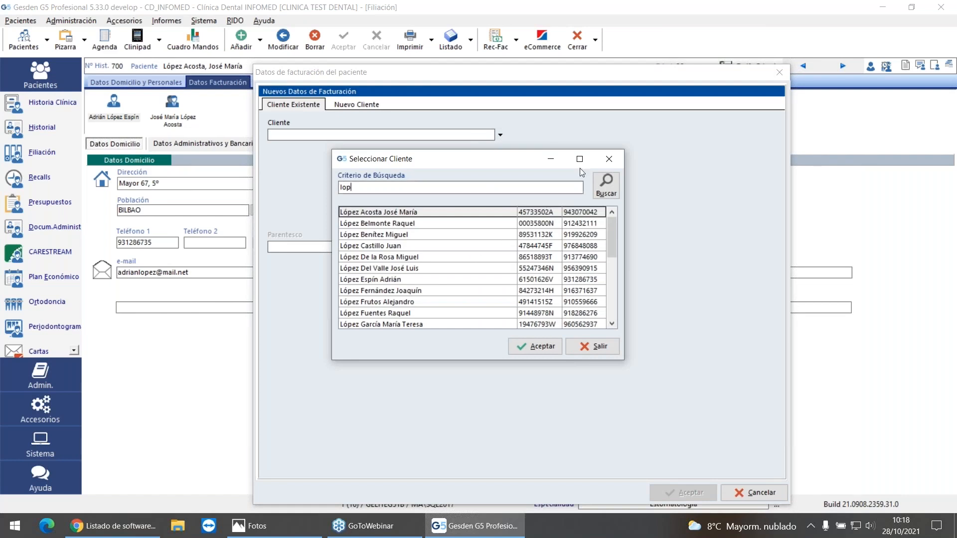
click(604, 166)
Step: Try filling in a new billing client with placeholder first name, surname and identification number, and cancel the entry
click(363, 105)
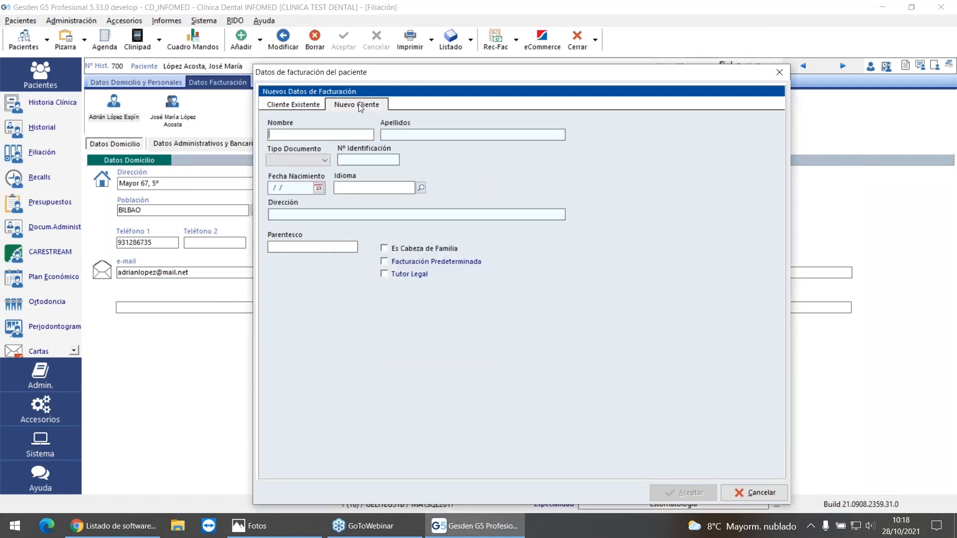
text(aaa)
click(382, 134)
text(aaaaaa)
click(378, 160)
text(12312312)
click(754, 492)
Step: Check which billing clients can be chosen when generating an administrative document for this patient, and exit without generating anything
click(113, 111)
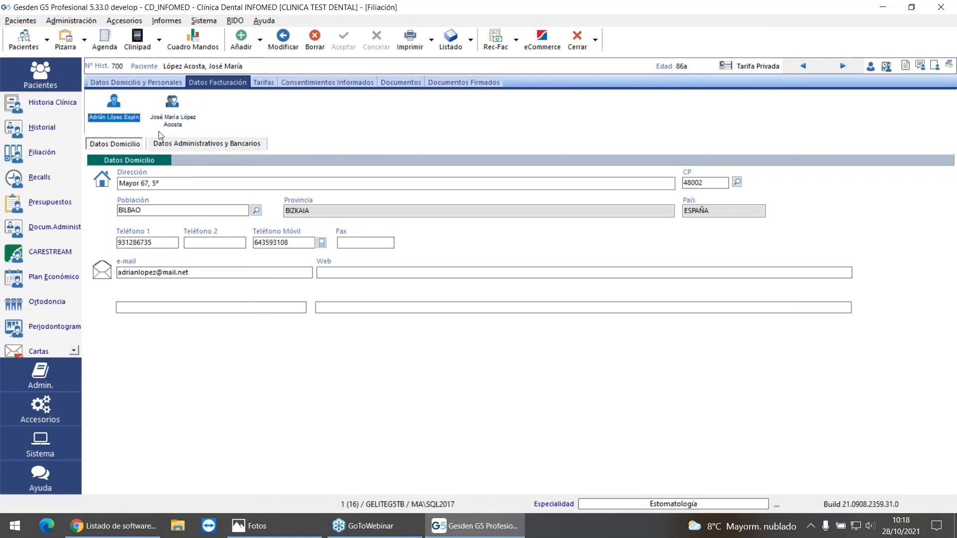
click(496, 44)
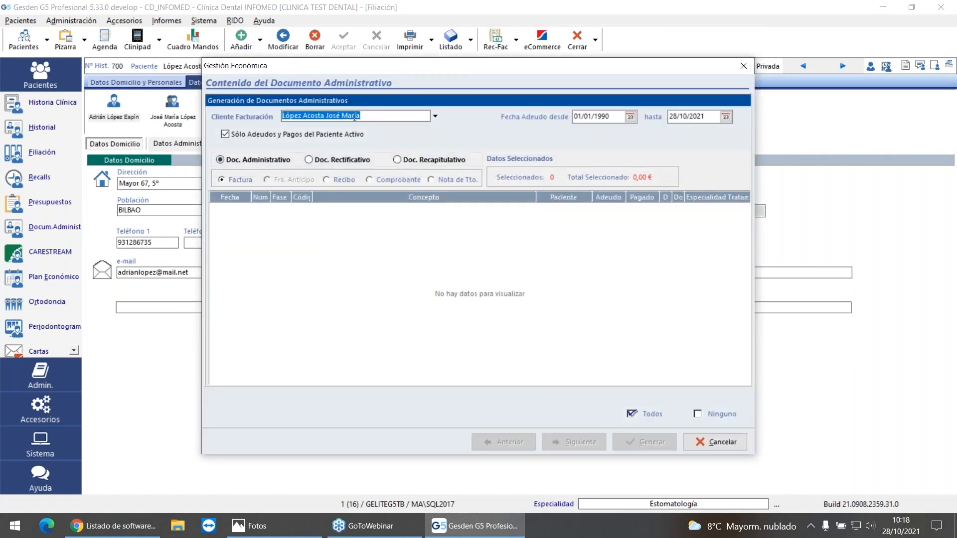
click(435, 117)
click(402, 225)
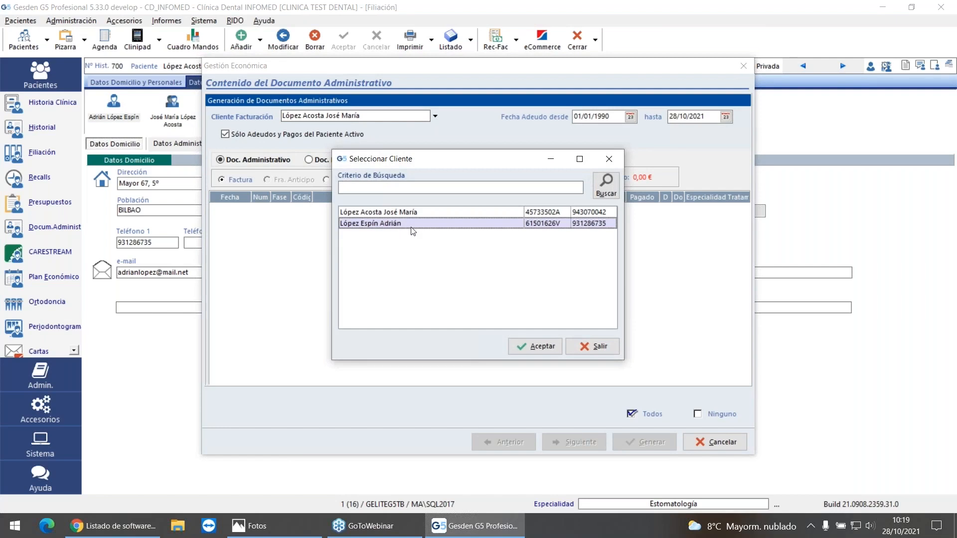
click(593, 346)
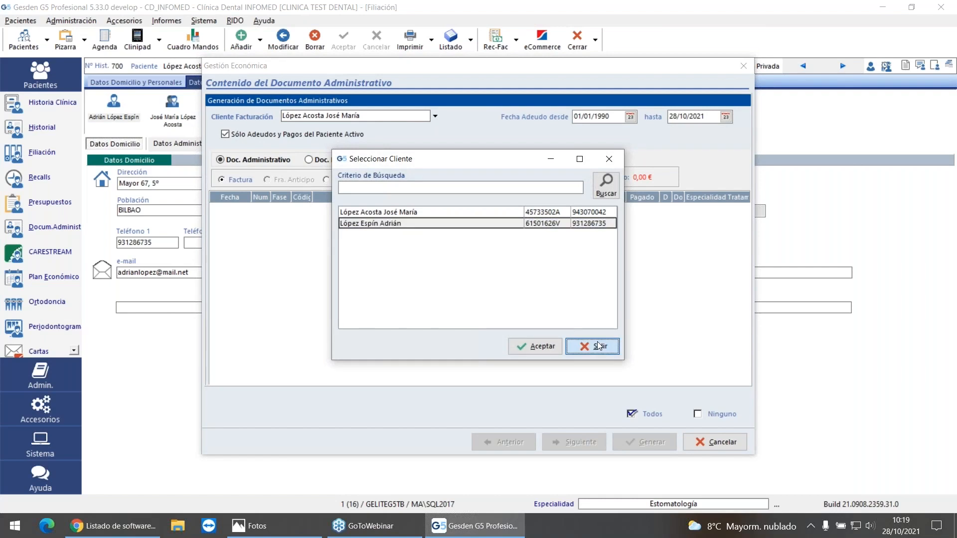
click(747, 70)
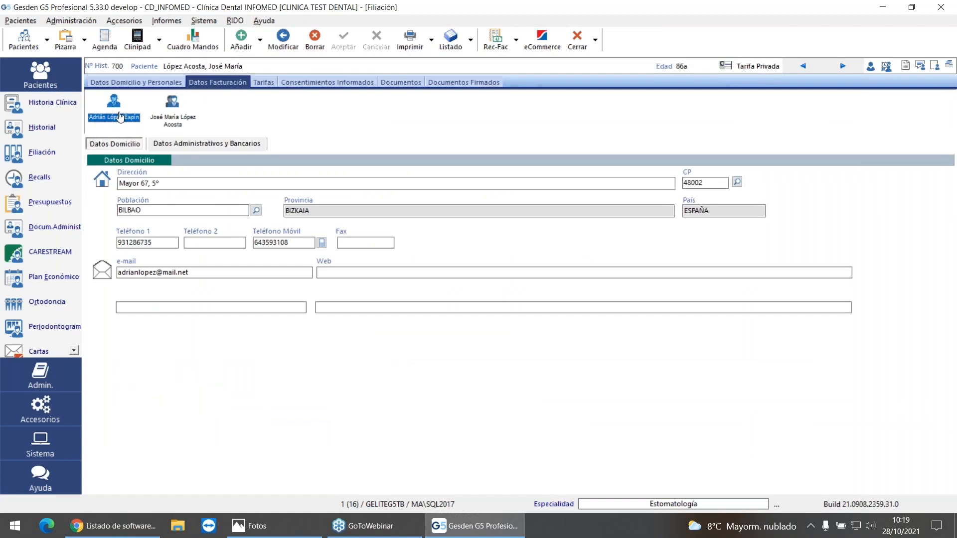
Step: Enable Facturación Predeterminada for the Bilbao billing client and save the change
click(188, 144)
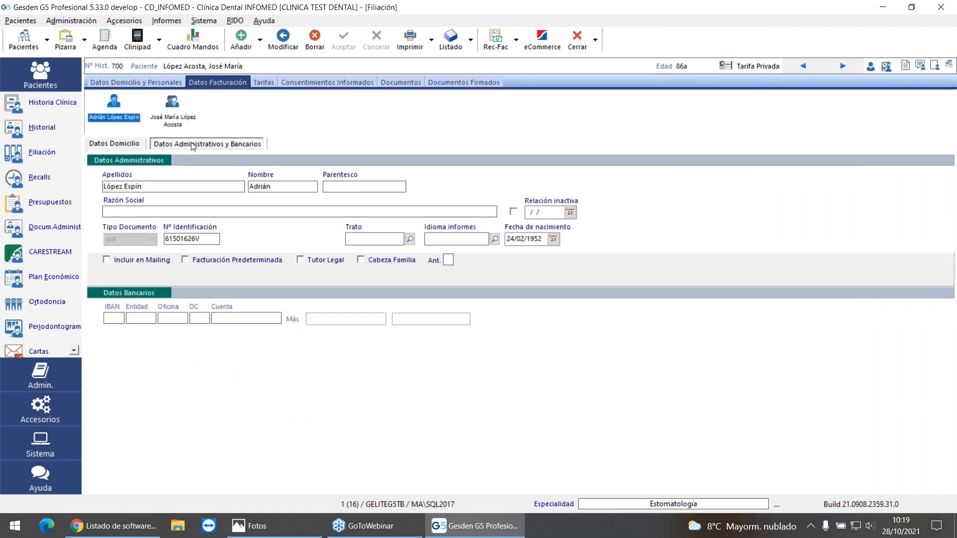
click(186, 260)
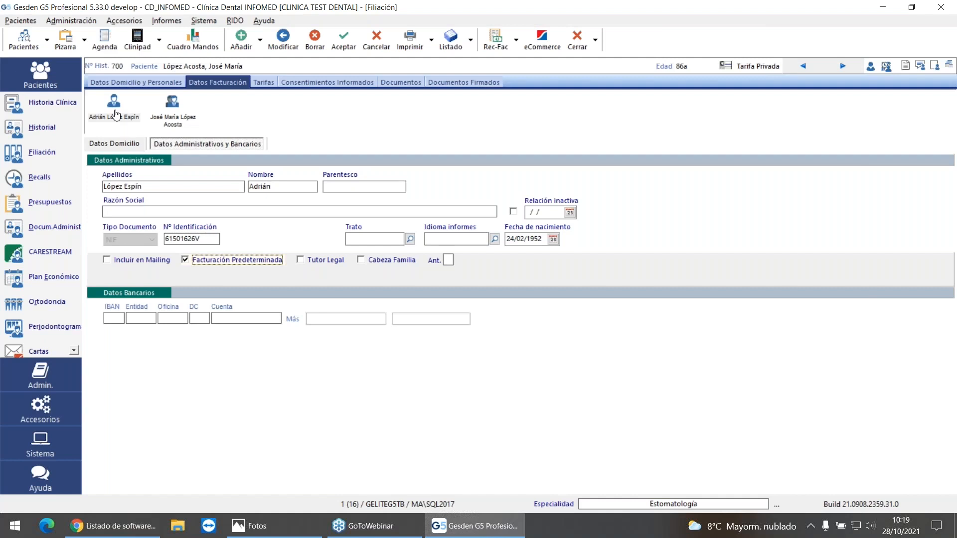
click(16, 231)
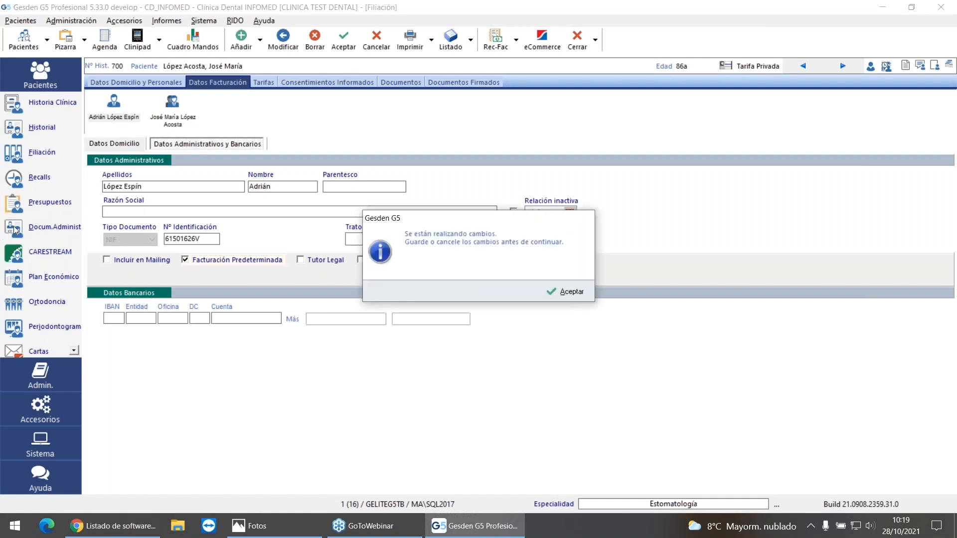
click(565, 294)
click(347, 52)
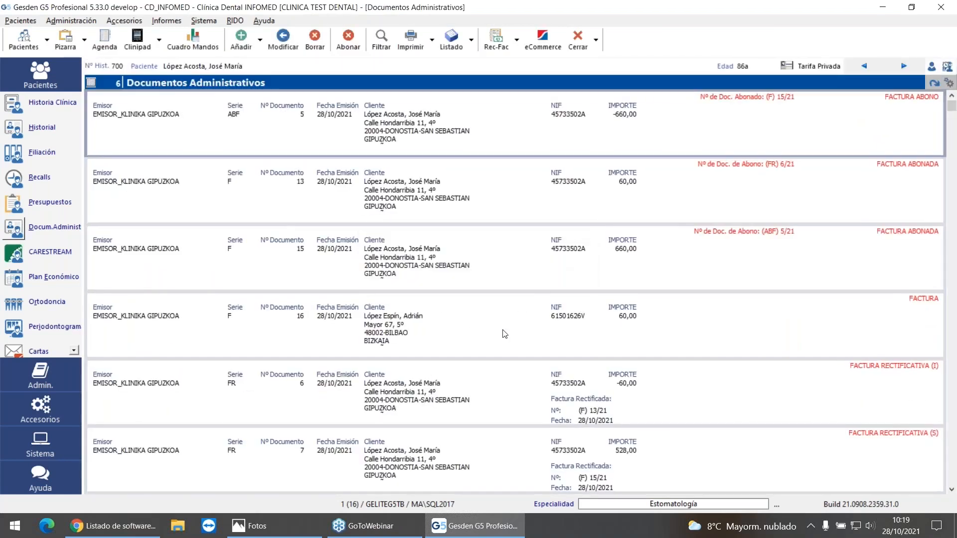
Step: Preview the Bilbao client's 60 € invoice, close it, and check that client's Facturación Predeterminada setting in the billing data
click(393, 316)
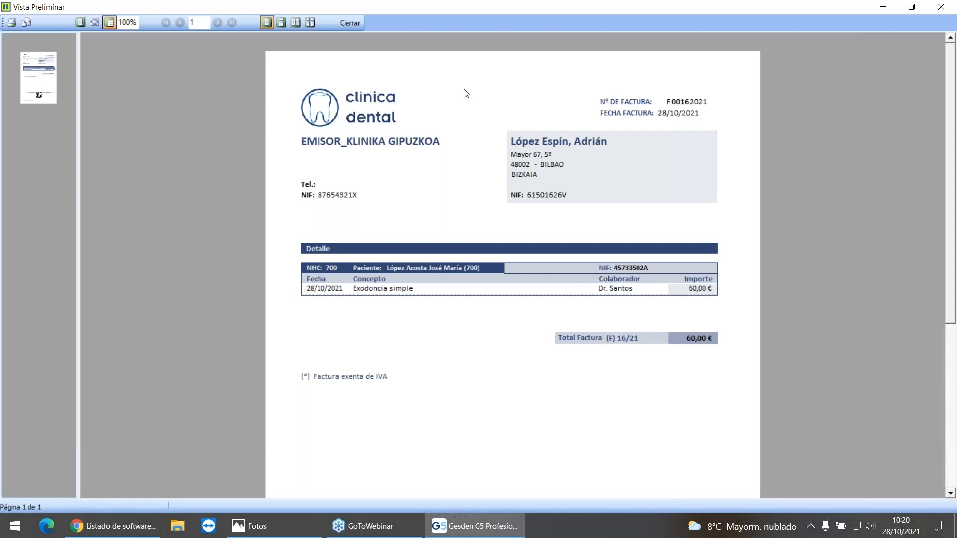
click(353, 24)
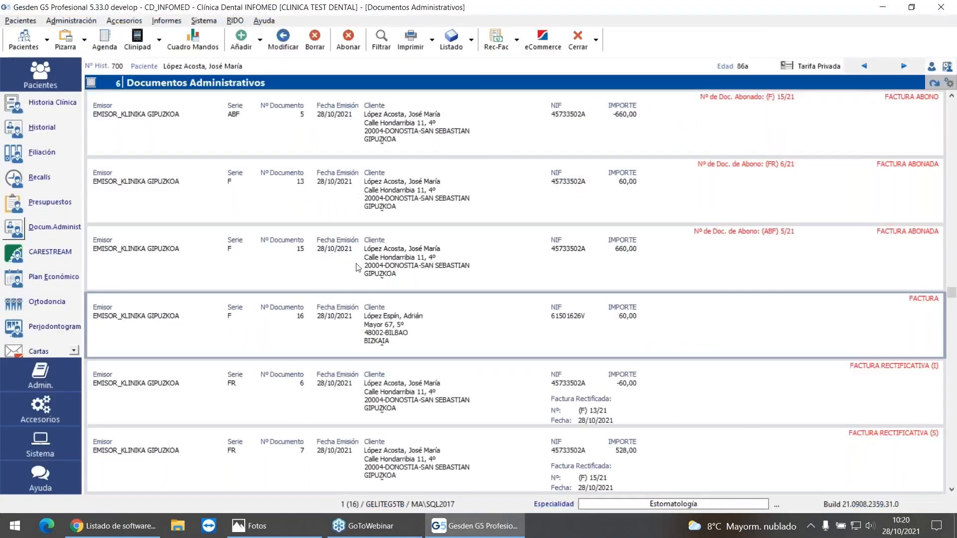
click(15, 151)
click(231, 82)
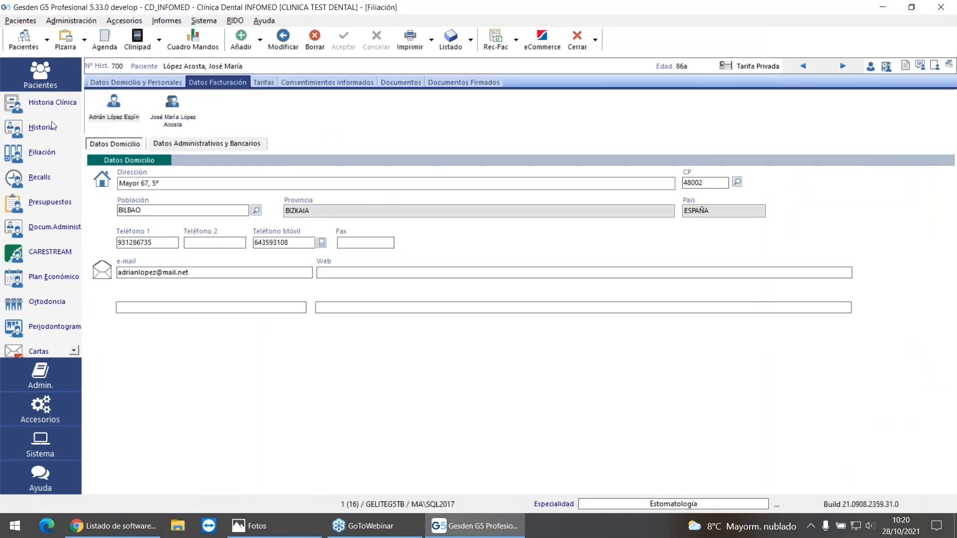
click(139, 116)
click(207, 143)
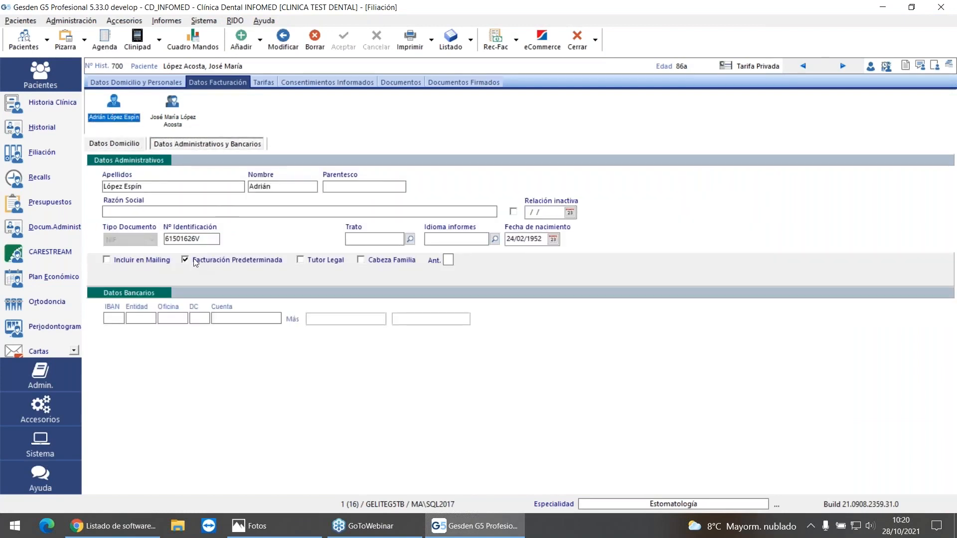
Step: Add a completed TTORTONIÑO treatment (Tratamiento de Ortodoncia niños) from TARIFA PRIVADA to the patient's medical history
click(23, 131)
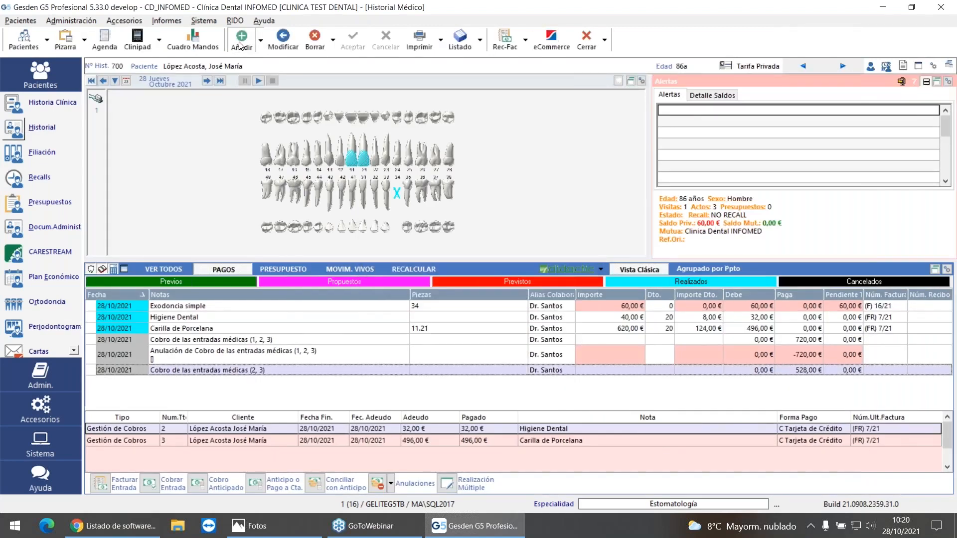
click(241, 43)
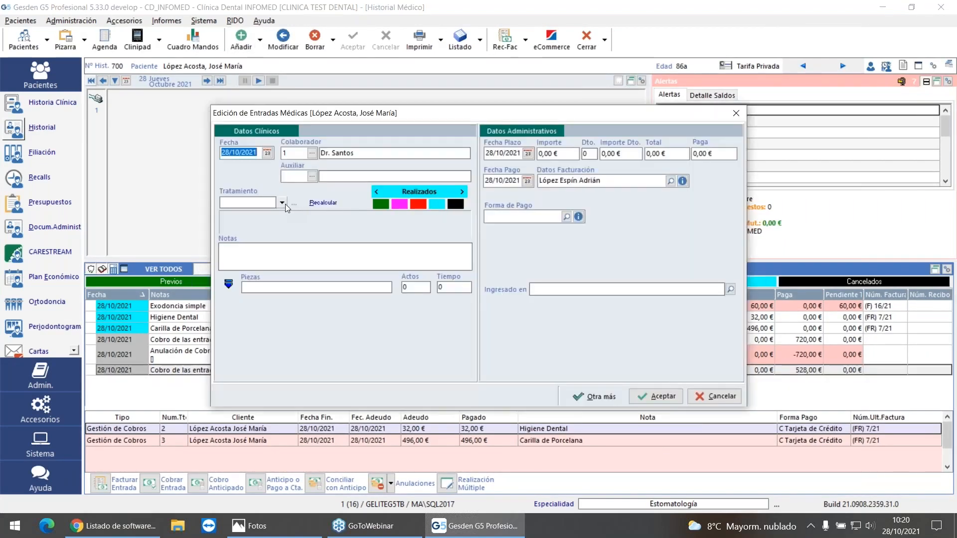
click(283, 204)
mouse_move(288, 222)
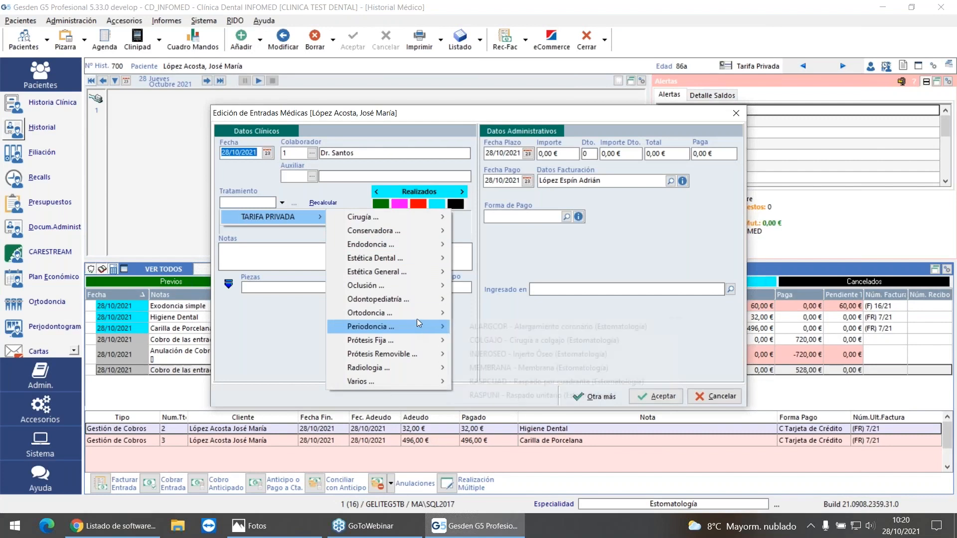
mouse_move(417, 314)
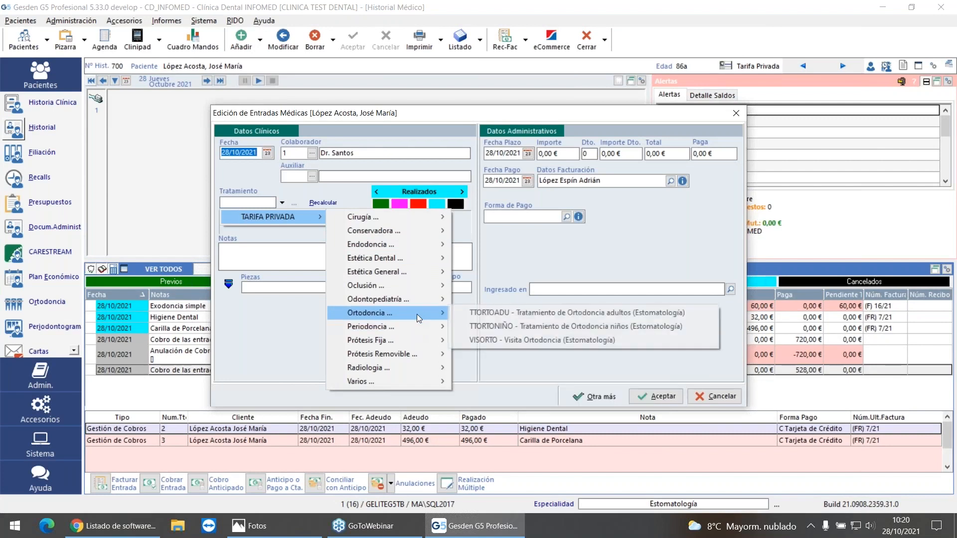
click(548, 327)
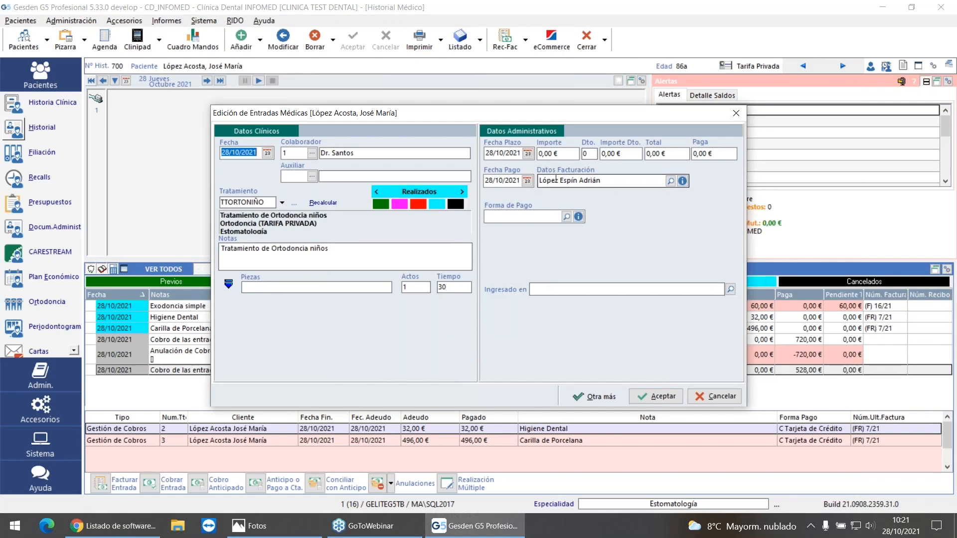
click(659, 396)
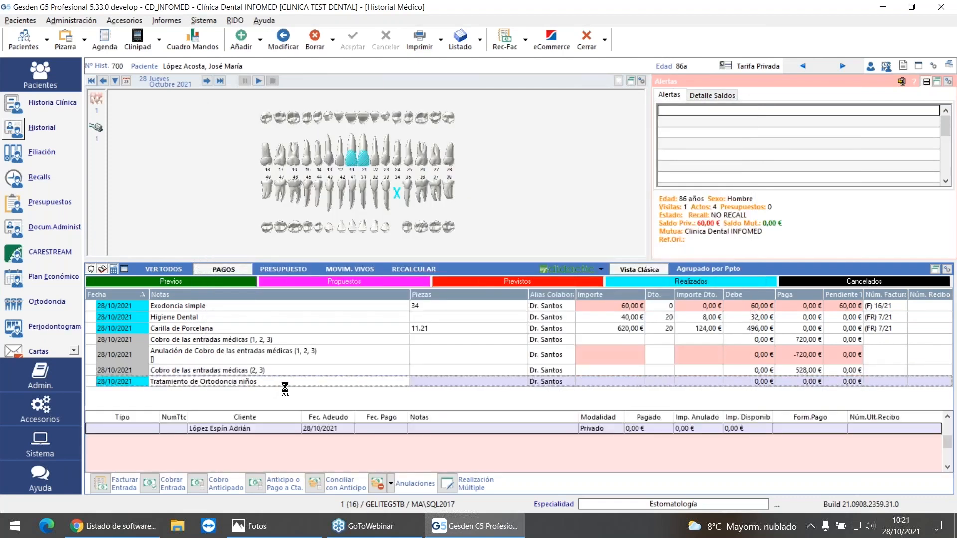
Step: Check the billing client proposed when invoicing the orthodontics entry, exit without invoicing, and review the Bilbao client's administrative data
click(100, 484)
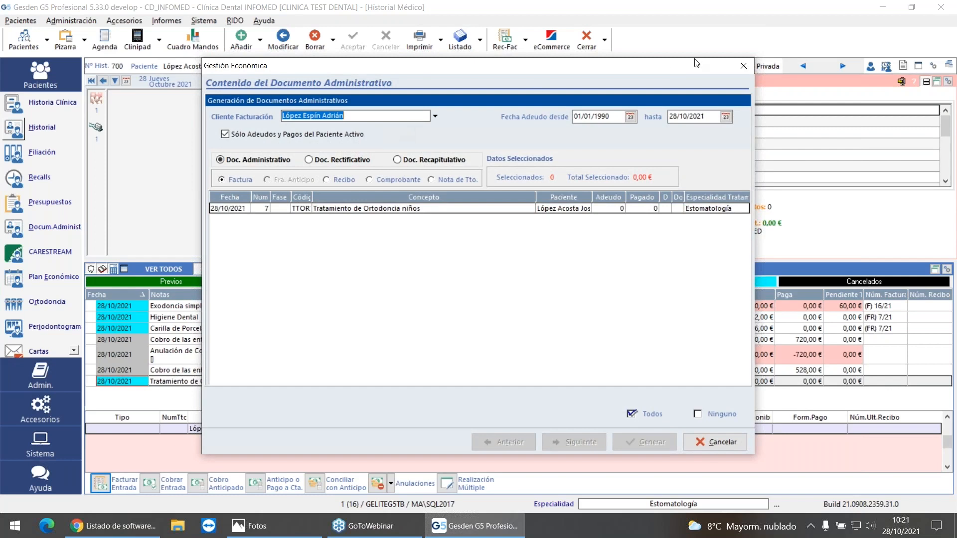
click(742, 66)
click(41, 153)
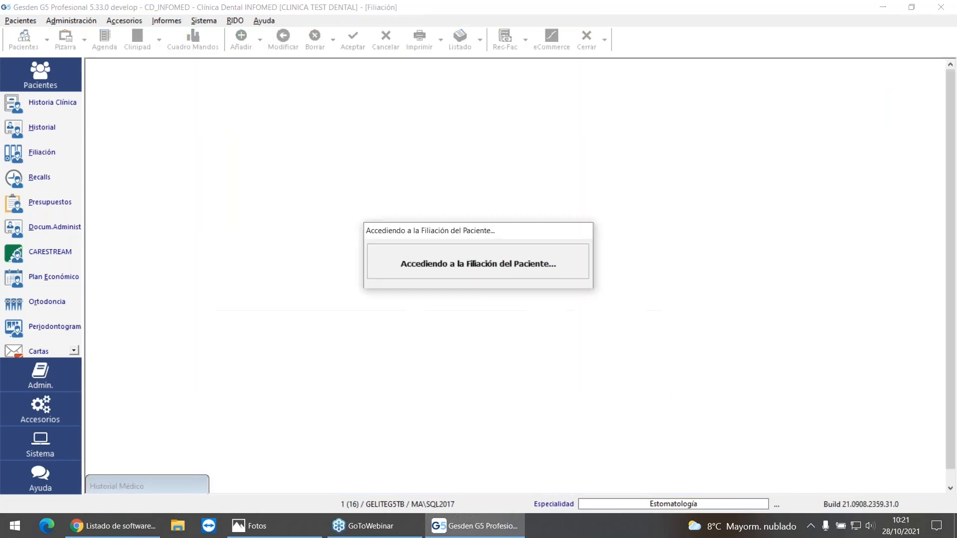
click(114, 102)
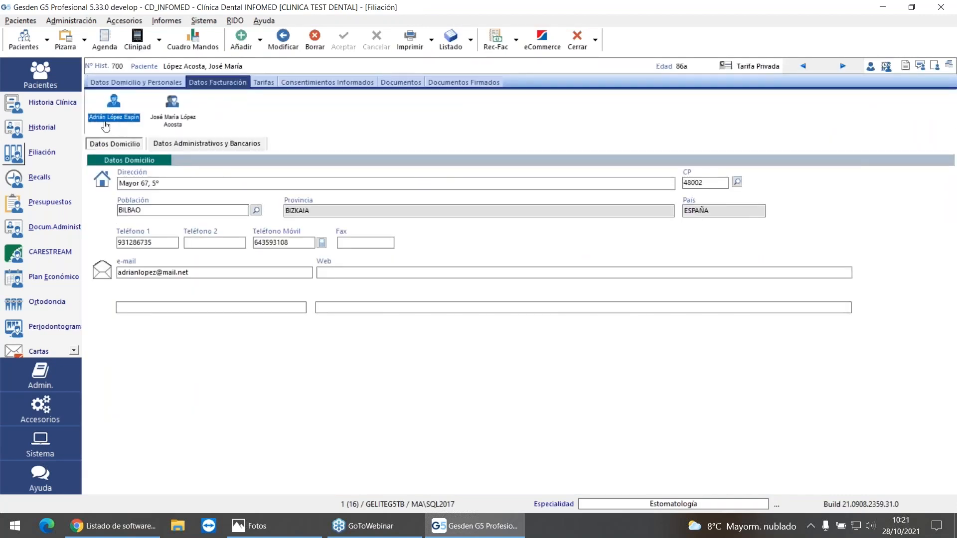
click(194, 148)
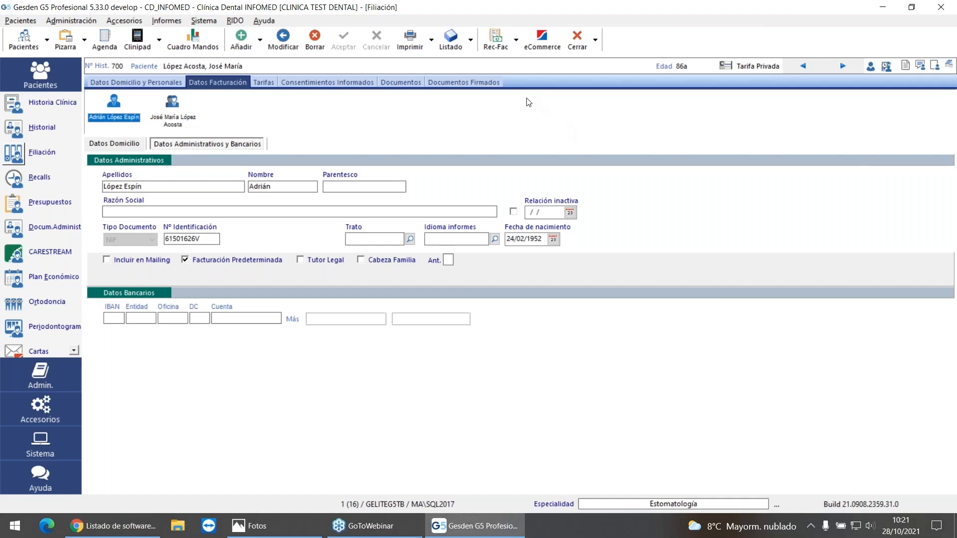
Step: Review the insurance companies' identification numbers and main data in Gestión de Compañías (Mutuas), and close it without changes
click(10, 129)
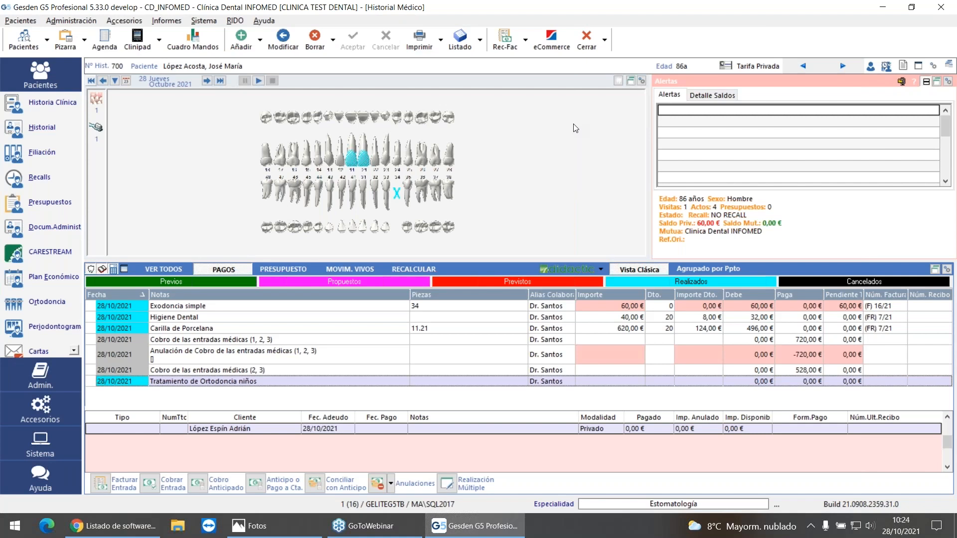
click(204, 23)
mouse_move(321, 106)
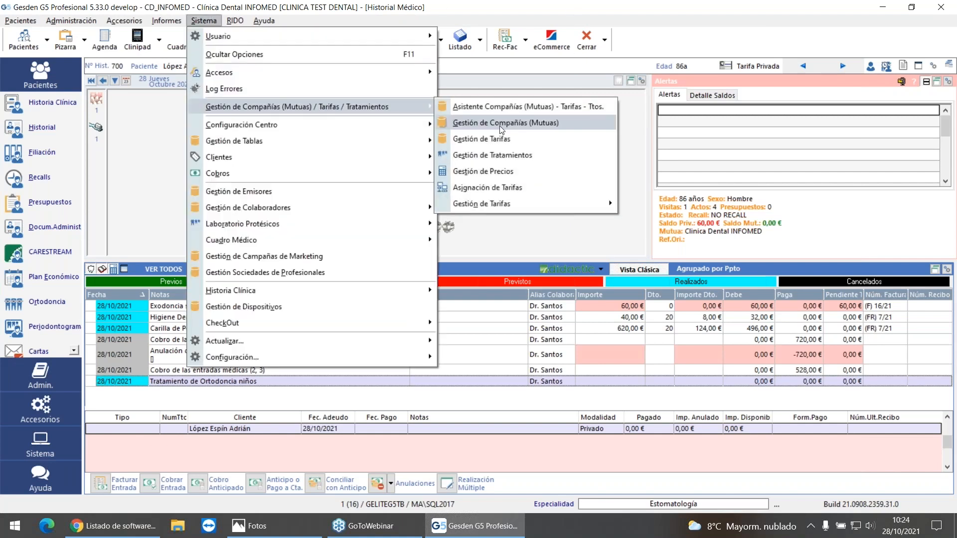
click(524, 126)
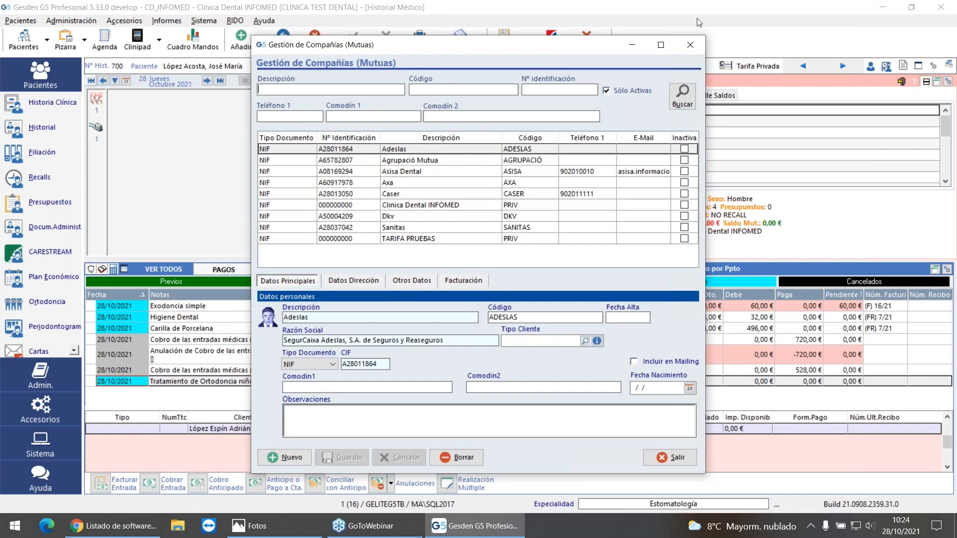
click(689, 45)
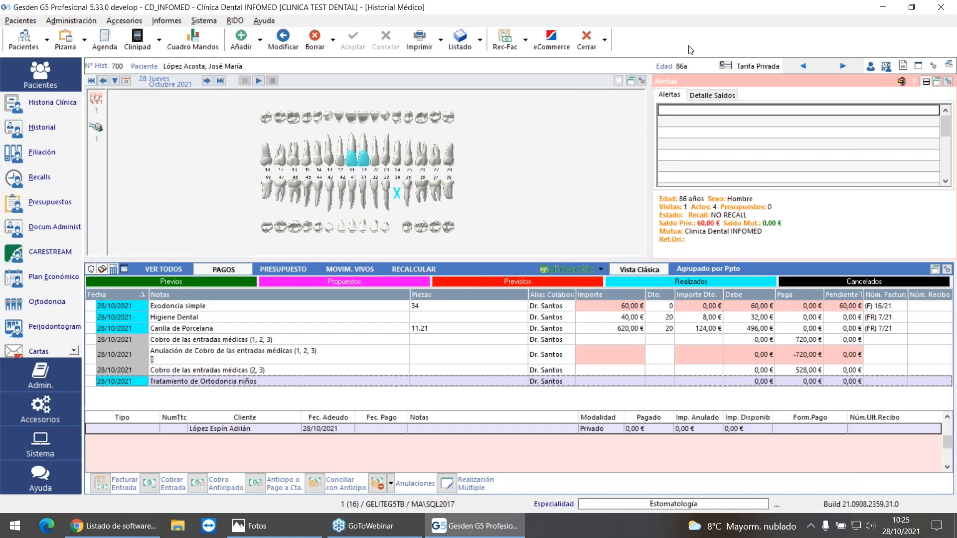
Step: Delete the TicketBAI connector of EMISOR_KLINIKA GIPUZKOA in Gestión de Emisores and close the issuer management
click(204, 21)
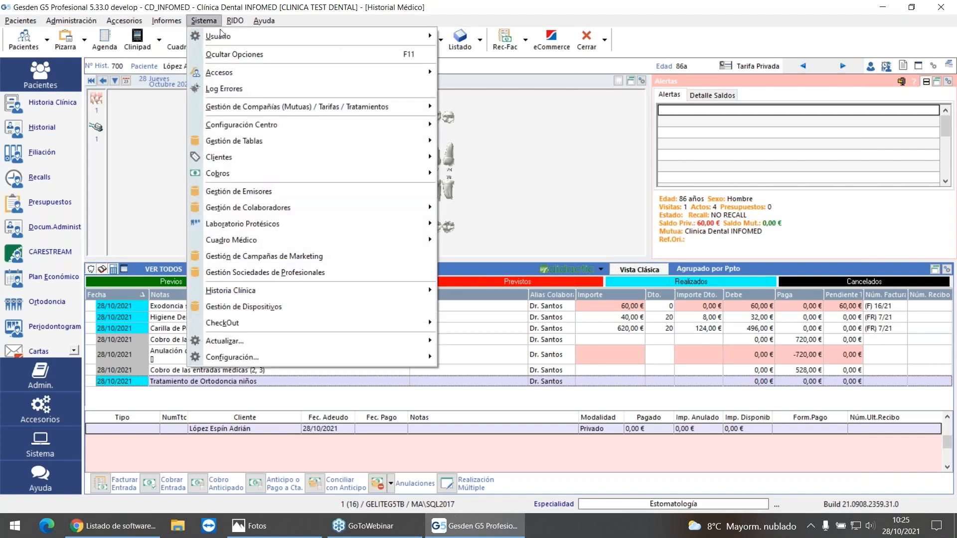
click(288, 191)
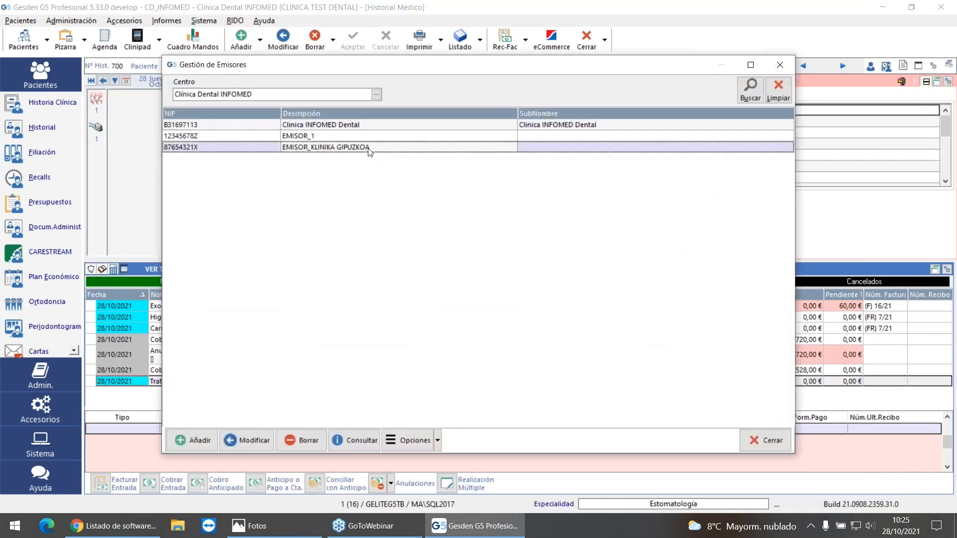
click(437, 439)
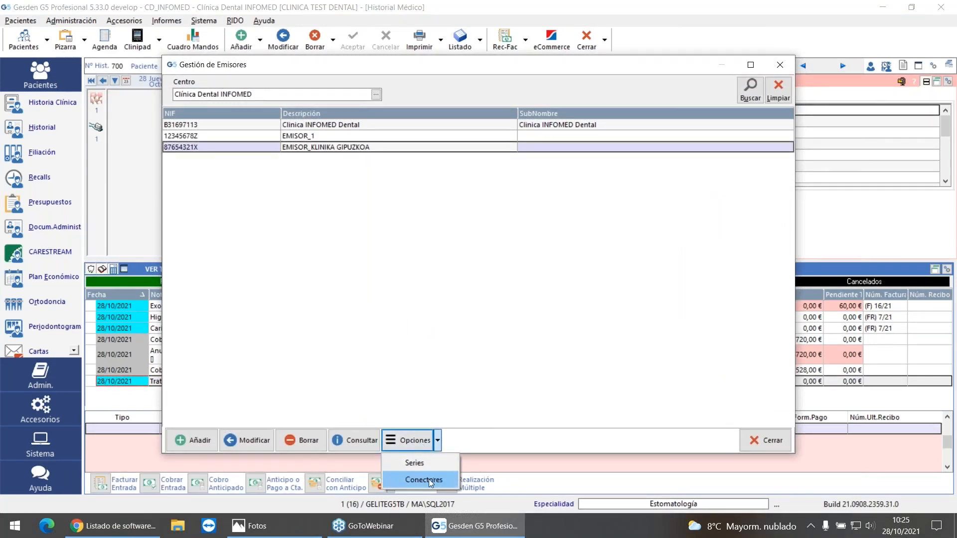
click(428, 478)
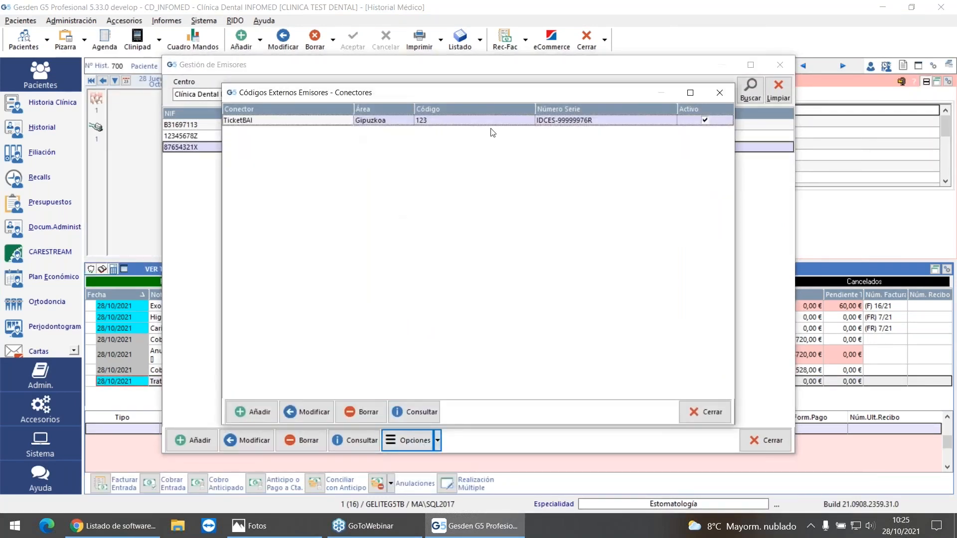
click(360, 412)
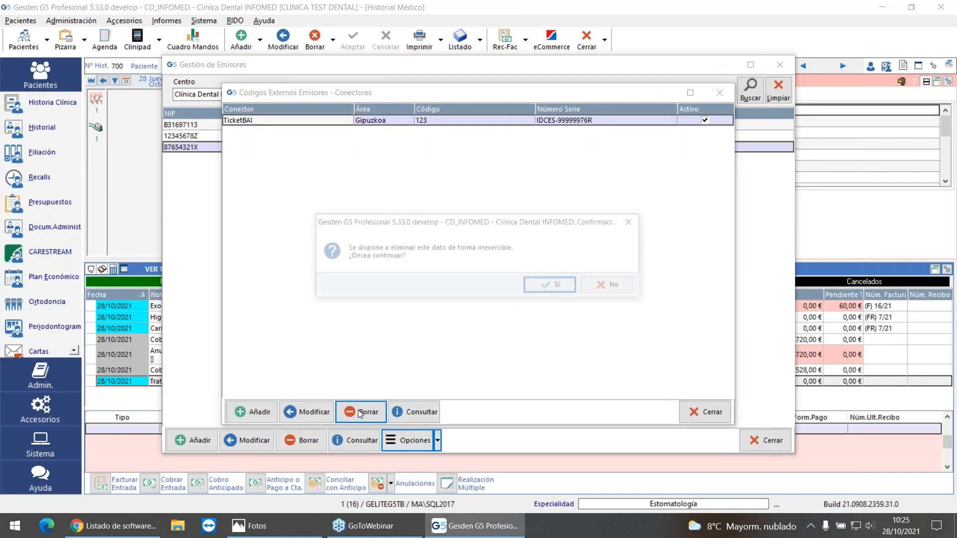
click(553, 285)
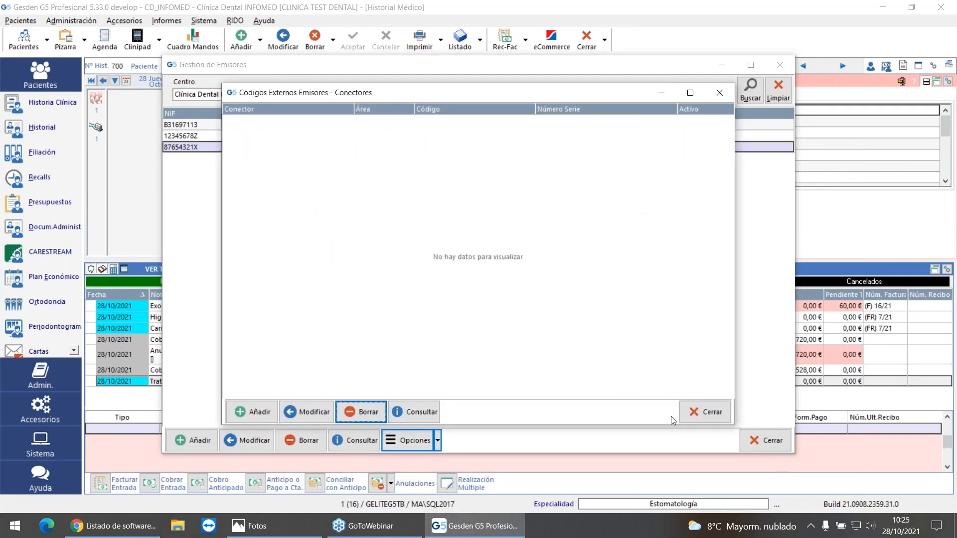
click(704, 412)
click(772, 441)
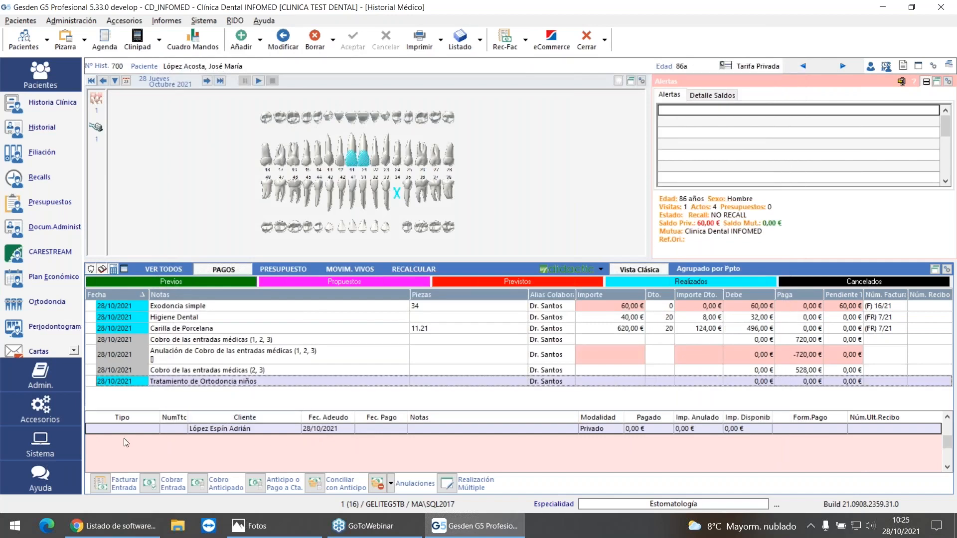
Step: Generate an invoice for the Tratamiento de Ortodoncia niños entry, billed to the proposed client, and open its preview
click(99, 483)
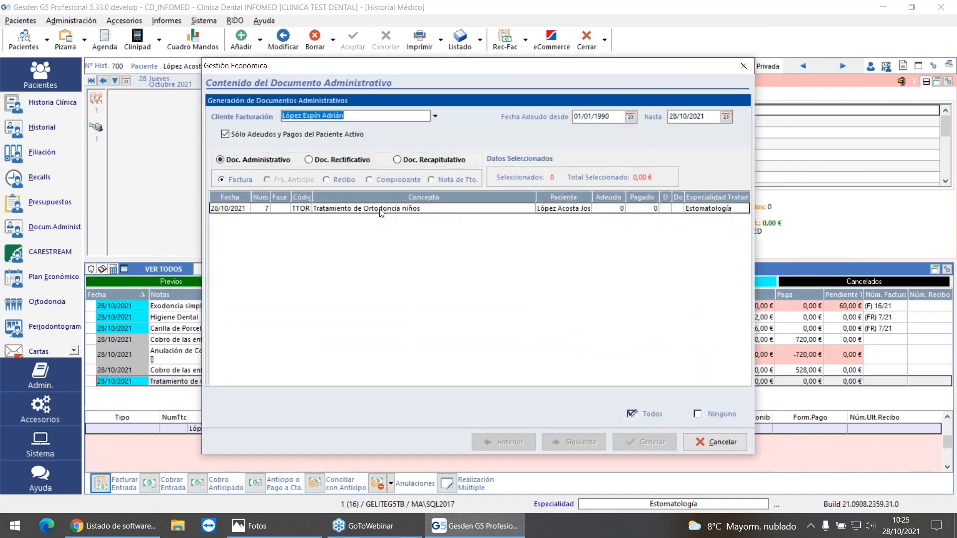
click(380, 210)
click(577, 442)
click(644, 442)
click(553, 285)
click(565, 288)
Step: Review the previewed orthodontics invoice from header to footer and close the preview
scroll(566, 294, down, 3)
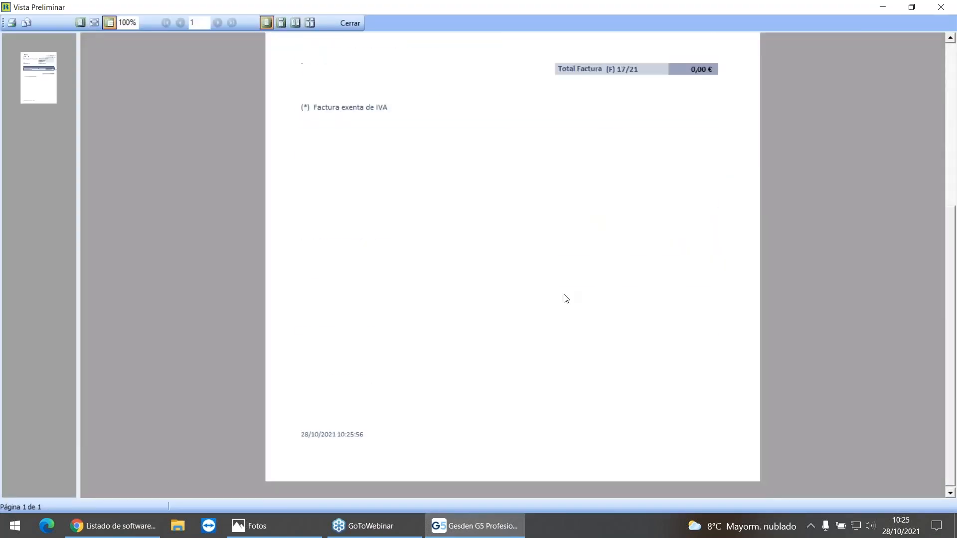
scroll(553, 313, up, 4)
scroll(553, 289, up, 2)
scroll(553, 381, down, 5)
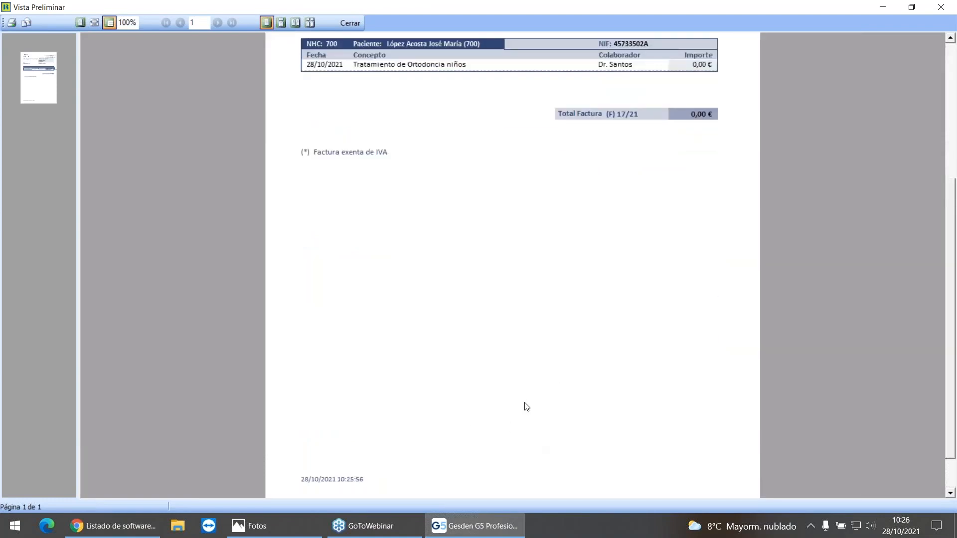
click(355, 25)
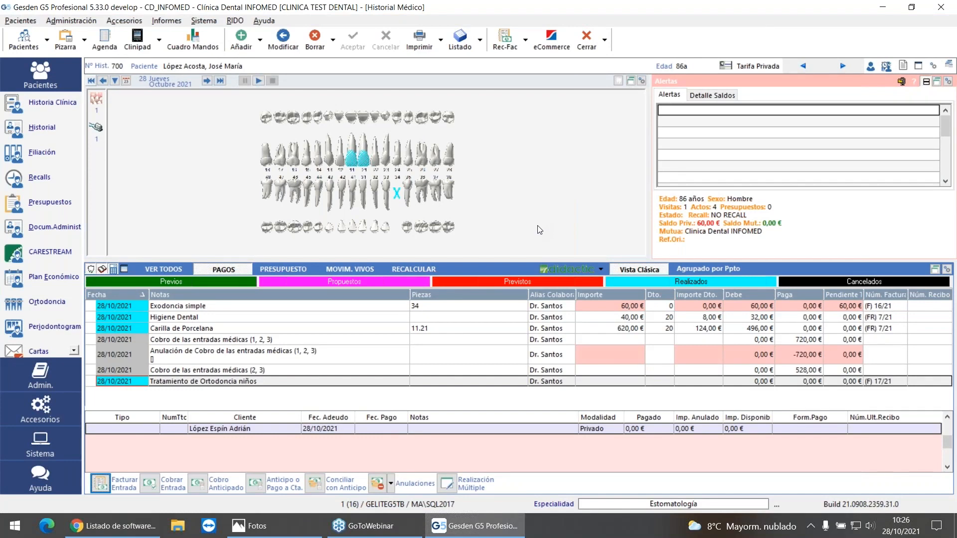
Step: Start a new connector for EMISOR_KLINIKA GIPUZKOA in Gestión de Emisores and choose TicketBAI as the connector
click(204, 20)
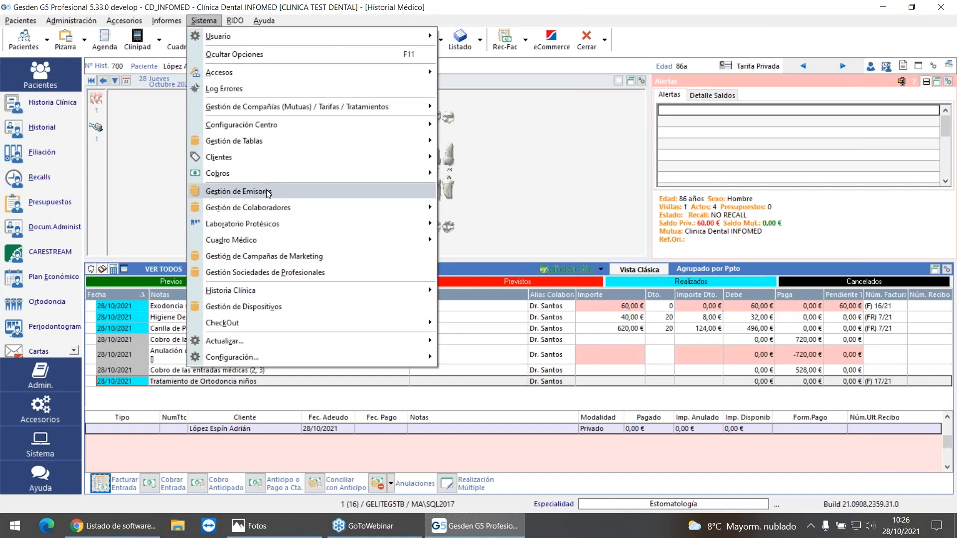
click(387, 190)
click(354, 147)
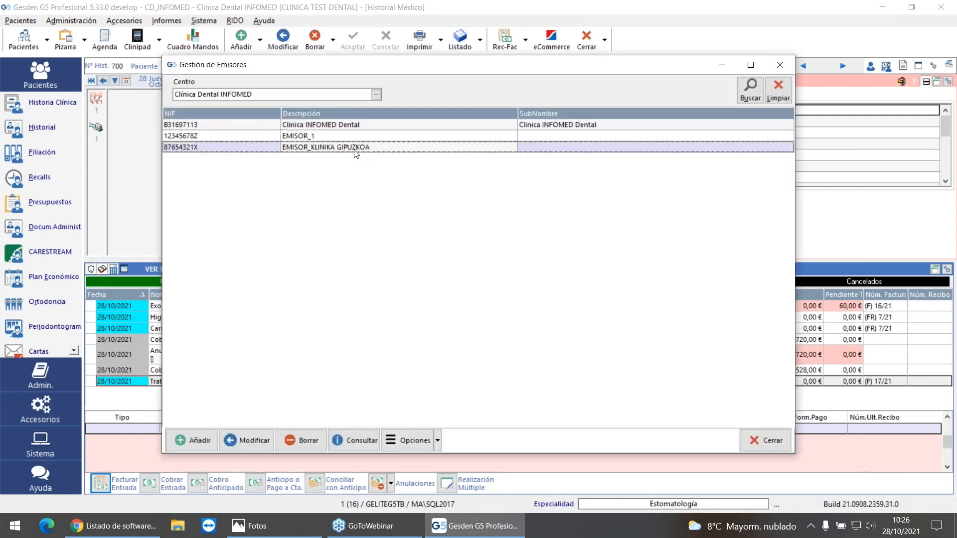
click(413, 440)
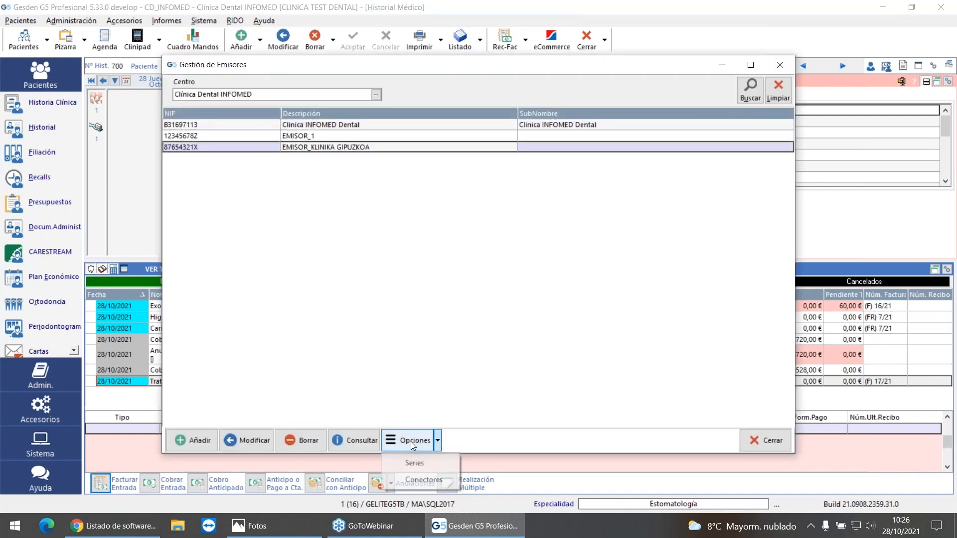
click(426, 480)
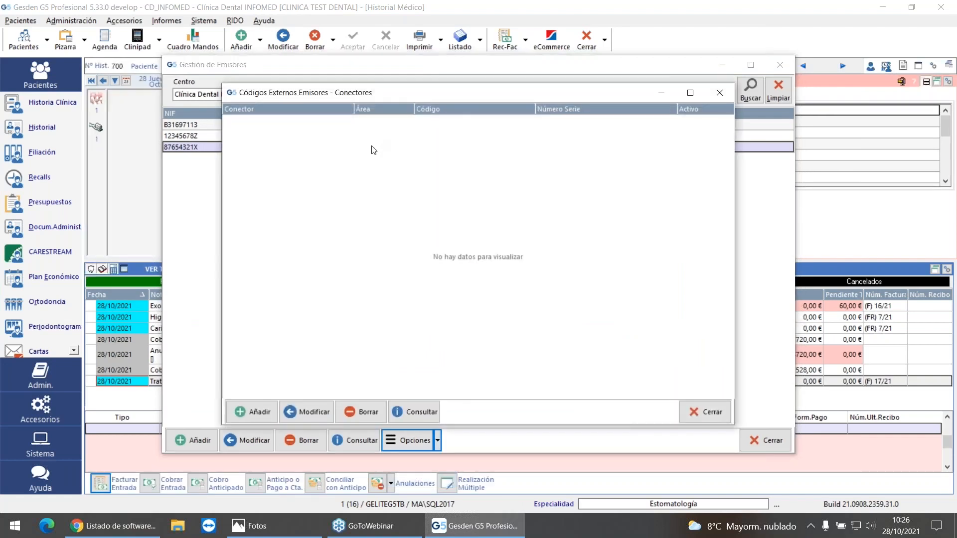
click(253, 412)
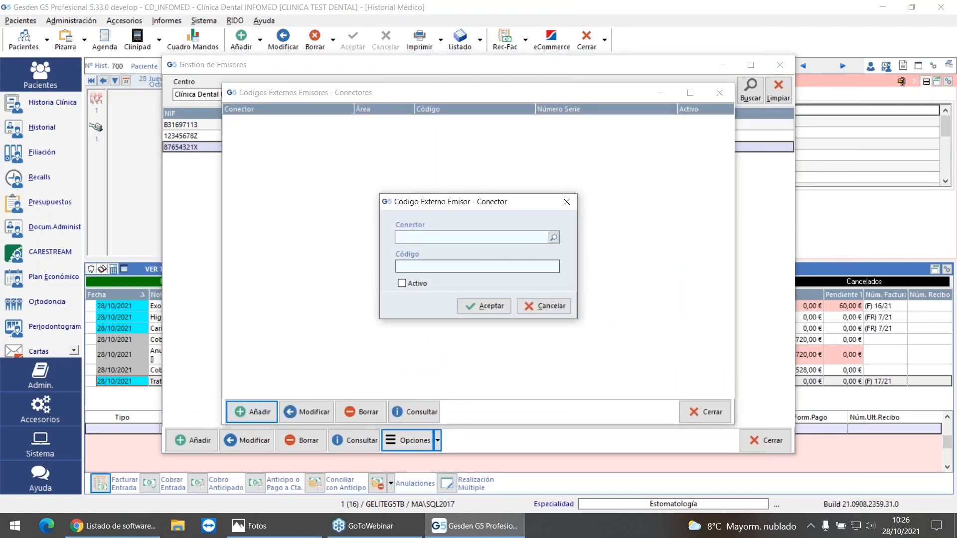
click(553, 238)
click(333, 277)
double_click(333, 277)
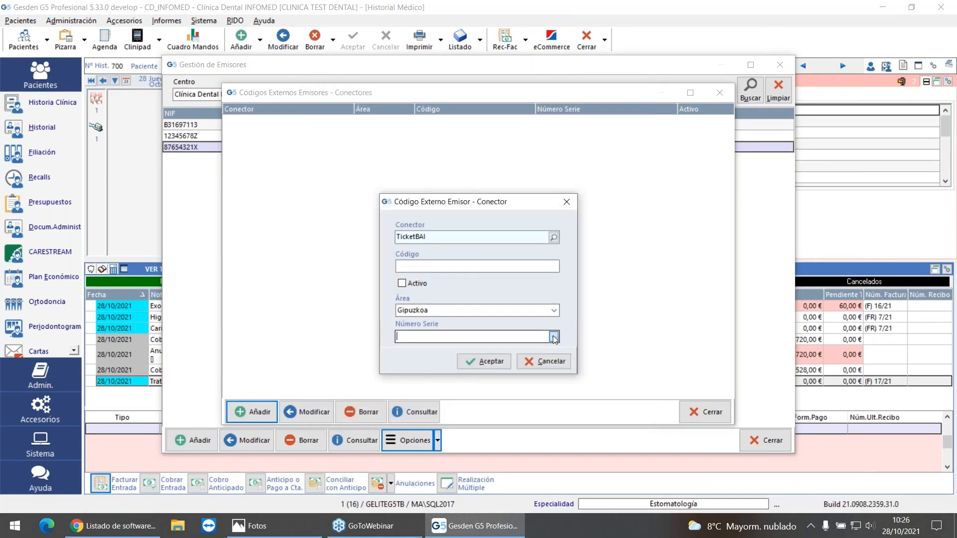
Step: Assign the IZENPE S.A. certificate to the new TicketBAI connector, save it for the Gipuzkoa area, and close the connector list
click(554, 336)
click(530, 235)
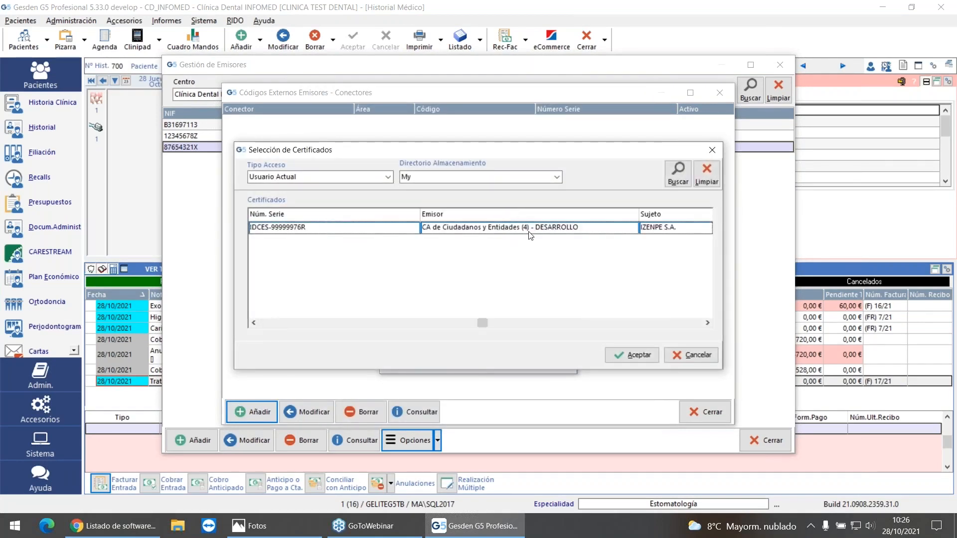
click(633, 353)
click(473, 360)
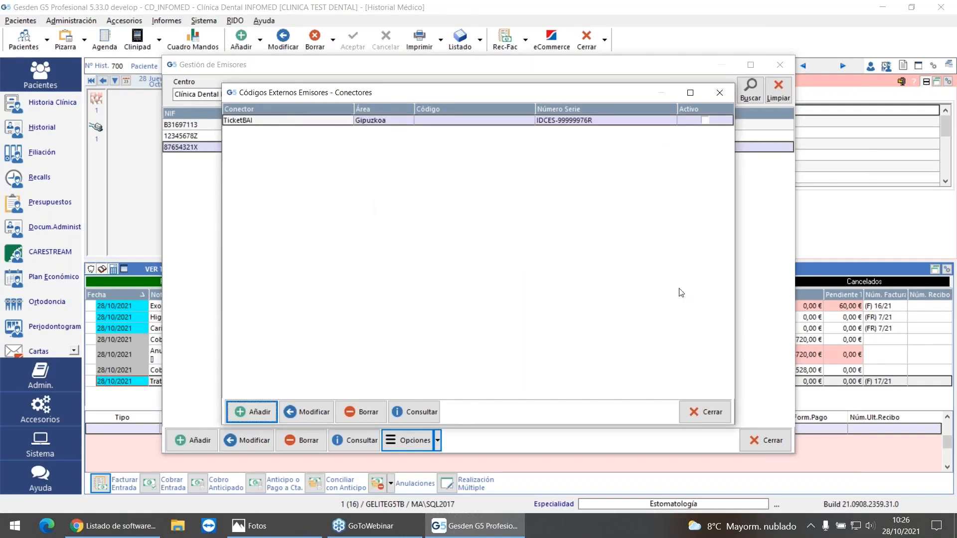
click(718, 409)
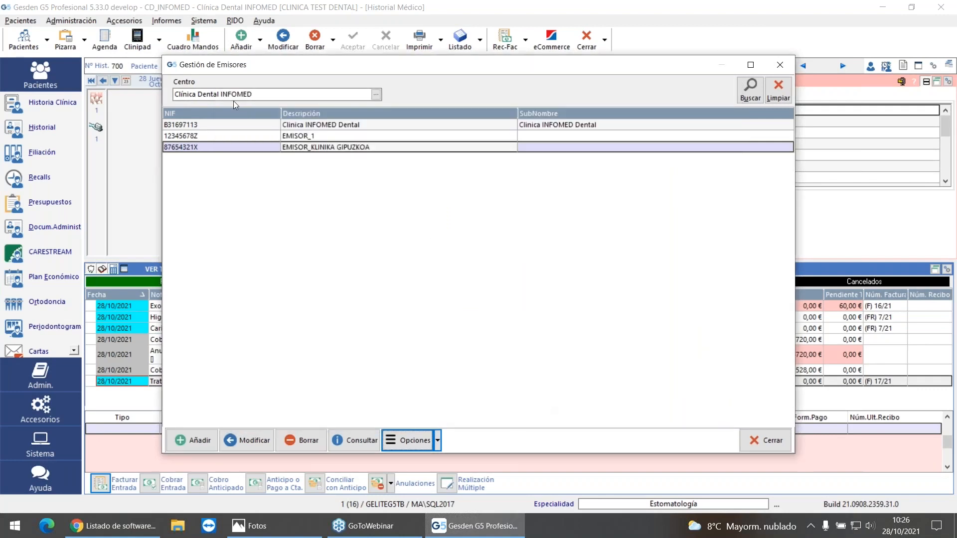
Step: Check the connector data of EMISOR_KLINIKA GIPUZKOA again and close Gestión de Emisores
click(418, 448)
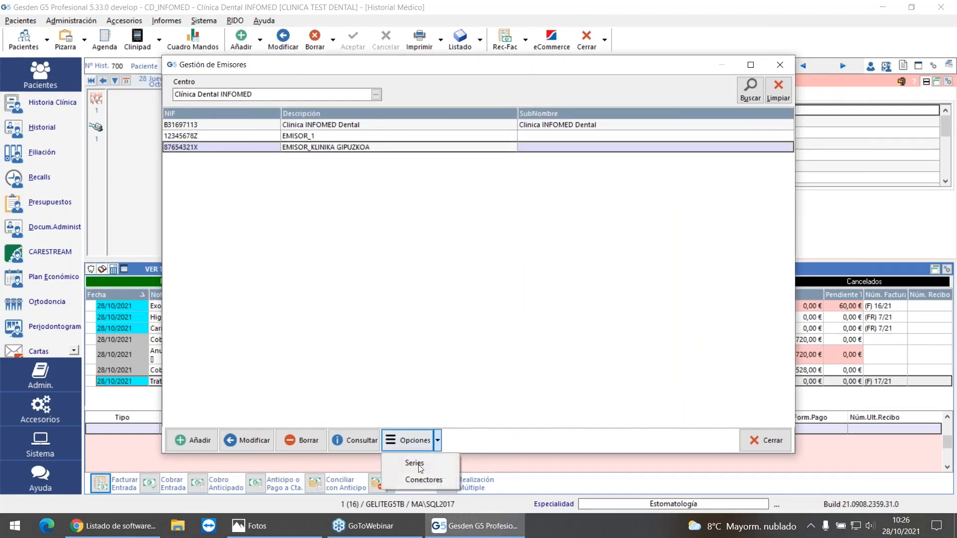
click(428, 481)
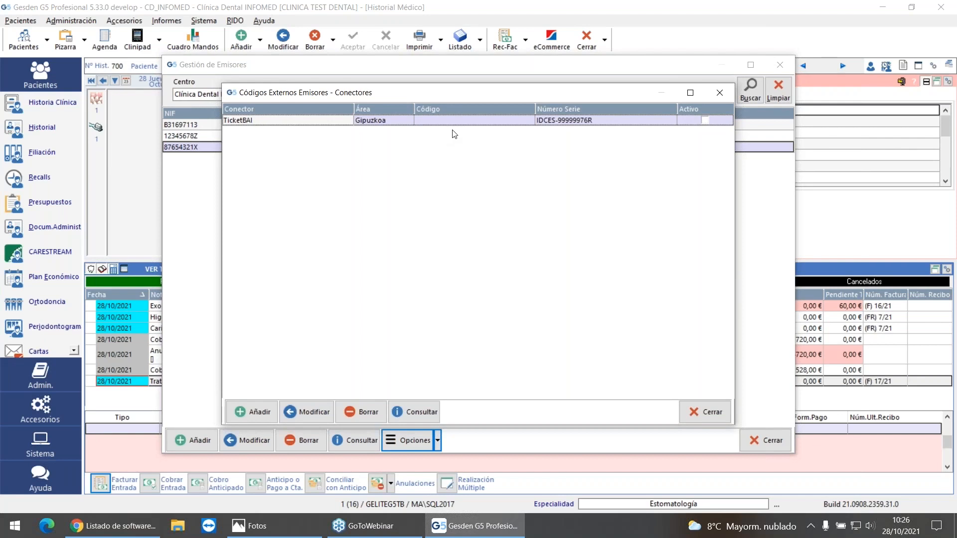
click(713, 412)
click(764, 440)
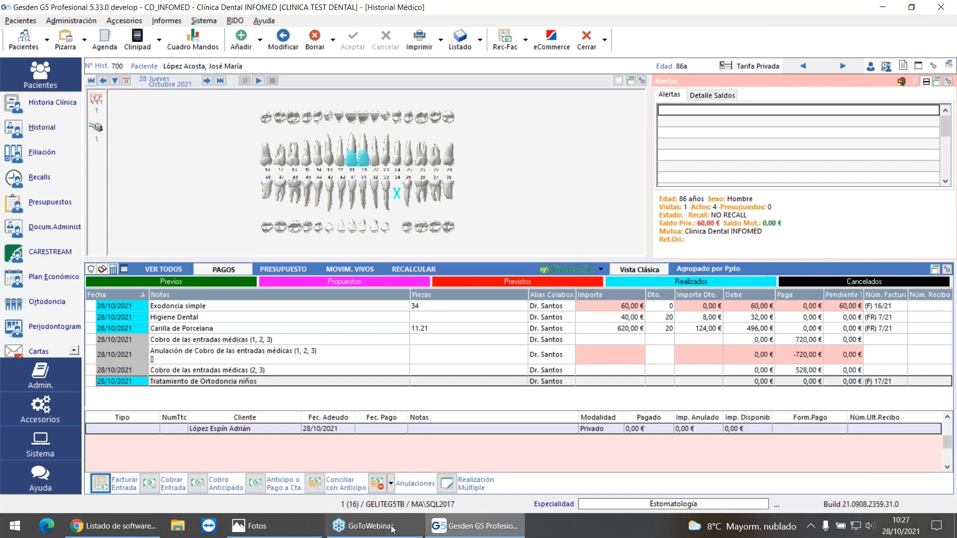
Step: Switch to Chrome, open the bookmarked Identificación electrónica de Euskadi page from Izenpe and look through it
click(95, 526)
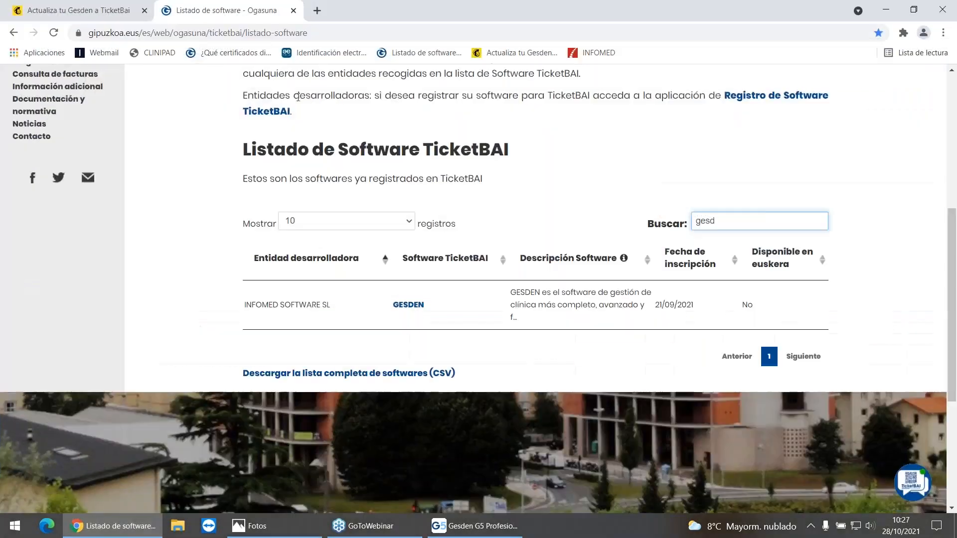
click(328, 58)
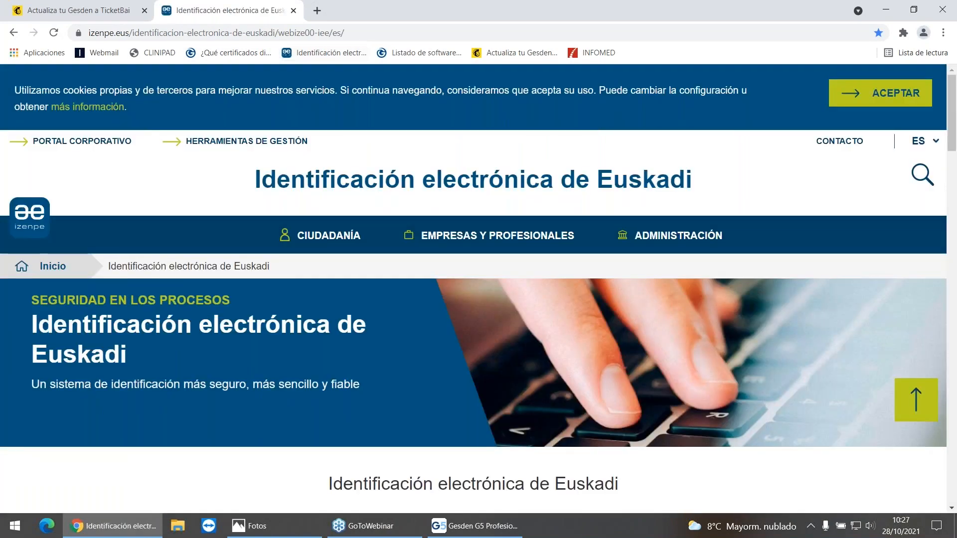
scroll(329, 165, down, 3)
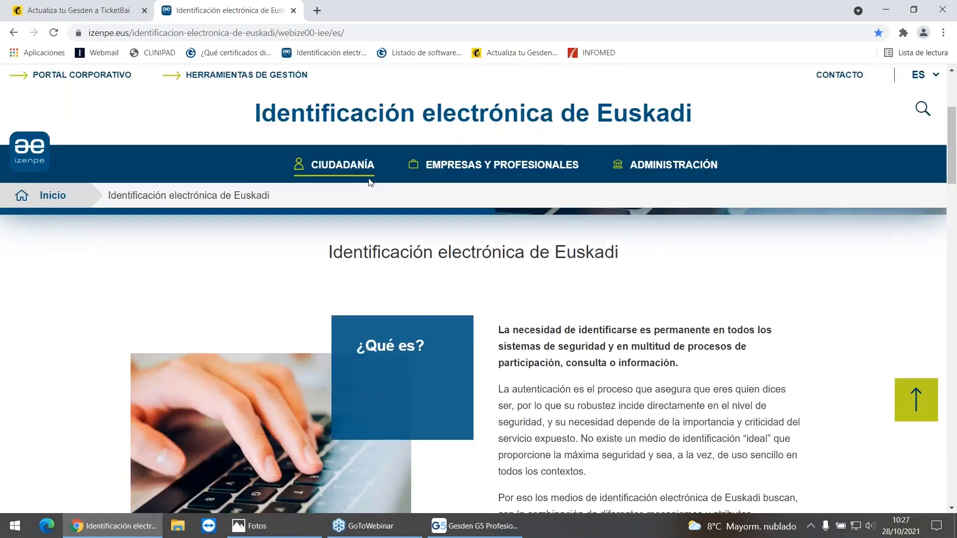
scroll(432, 273, down, 6)
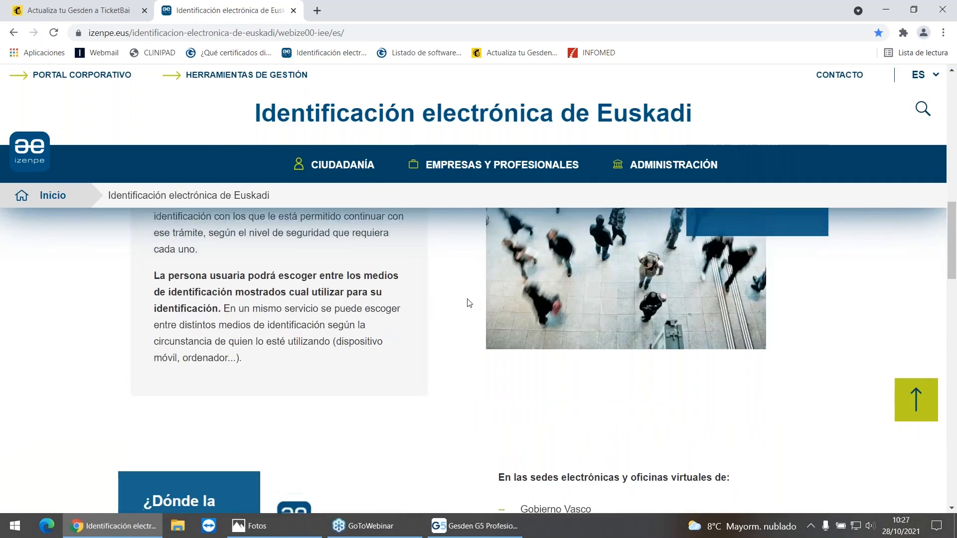
scroll(468, 303, up, 10)
Step: Open Izenpe's Empresas y profesionales section and examine the certificates offered for dealing with public administrations
click(469, 242)
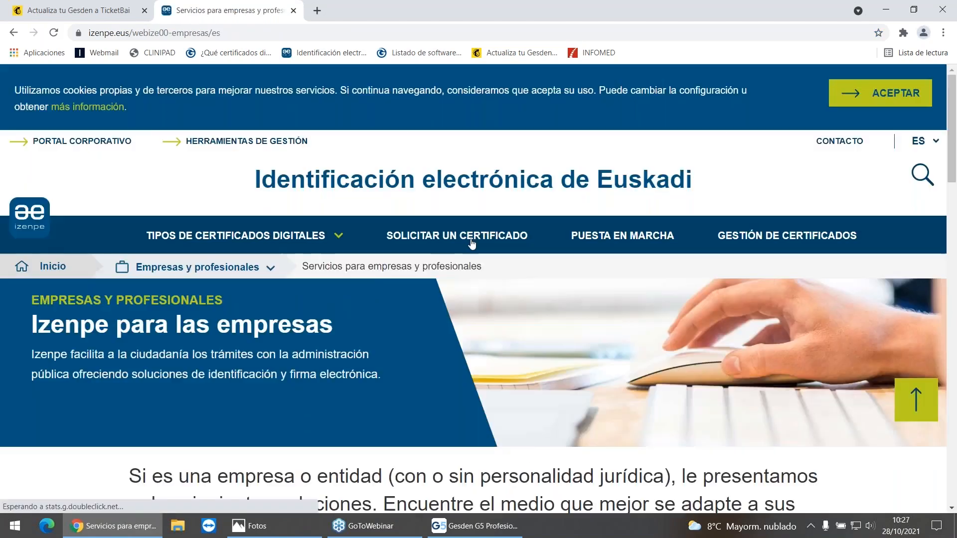
scroll(358, 351, down, 4)
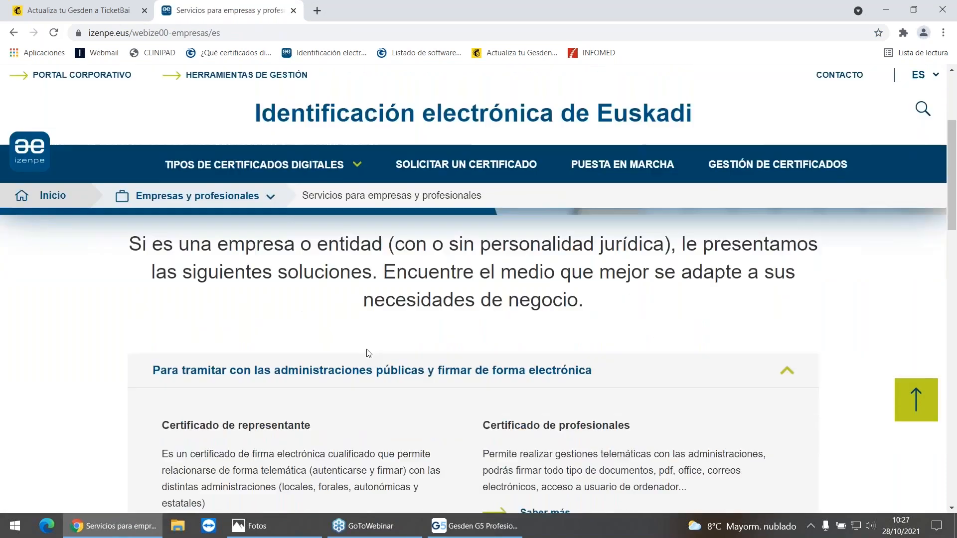
scroll(368, 353, down, 2)
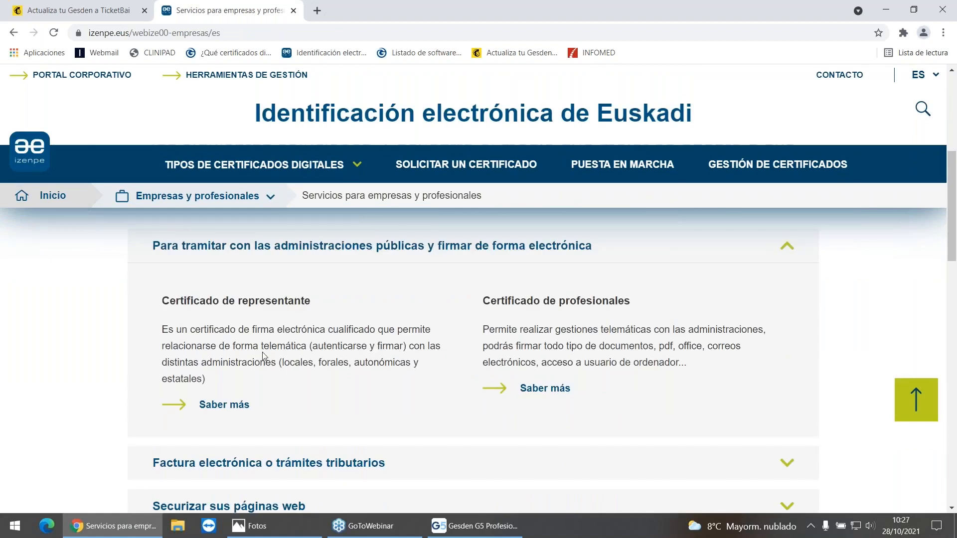
scroll(445, 358, down, 1)
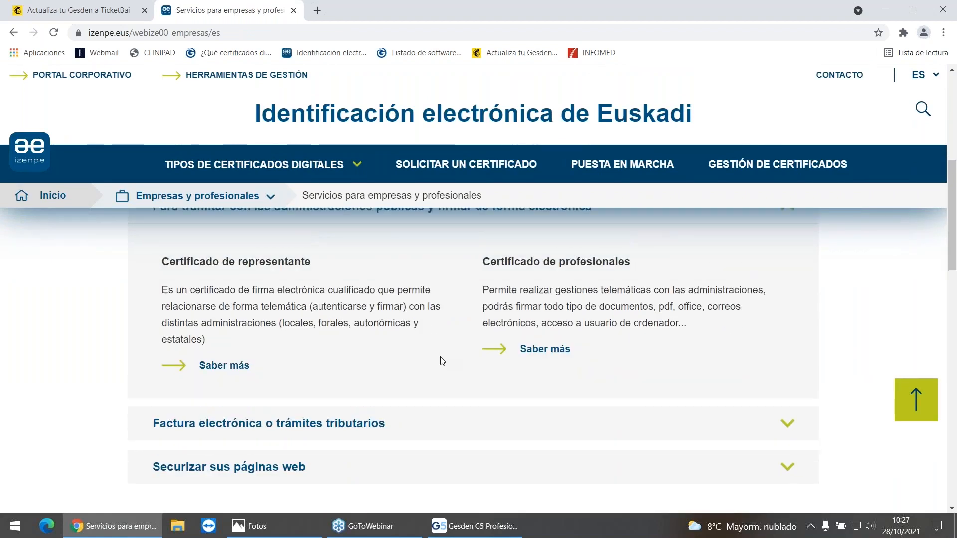
scroll(441, 361, up, 8)
Step: Review the Solicitar un certificado page and open its ¿Cómo conseguir BakQ? information
click(472, 175)
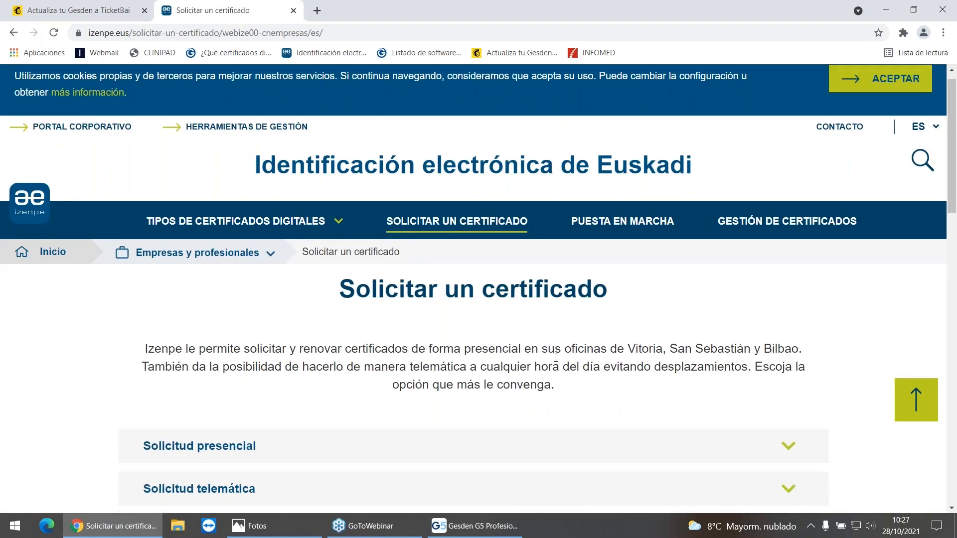
scroll(556, 358, down, 4)
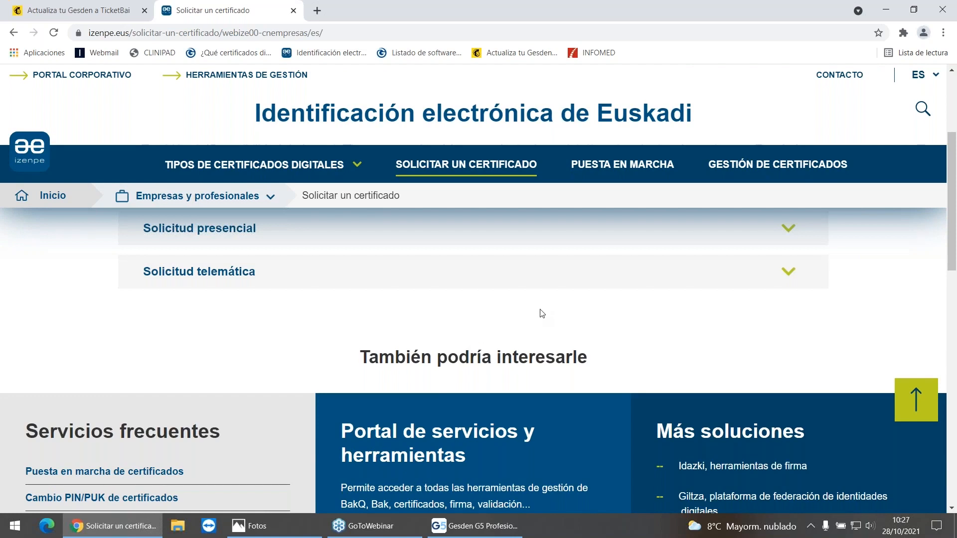
scroll(541, 313, down, 3)
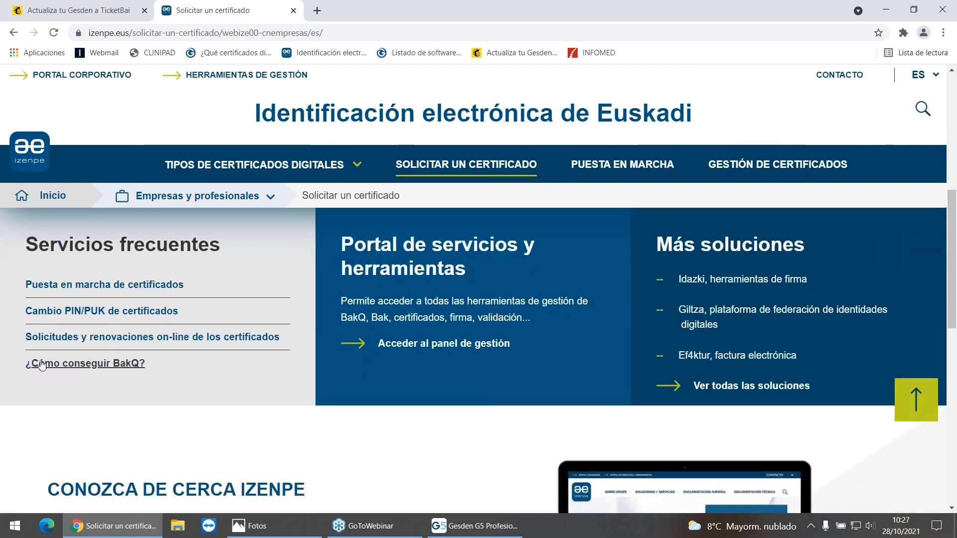
click(47, 364)
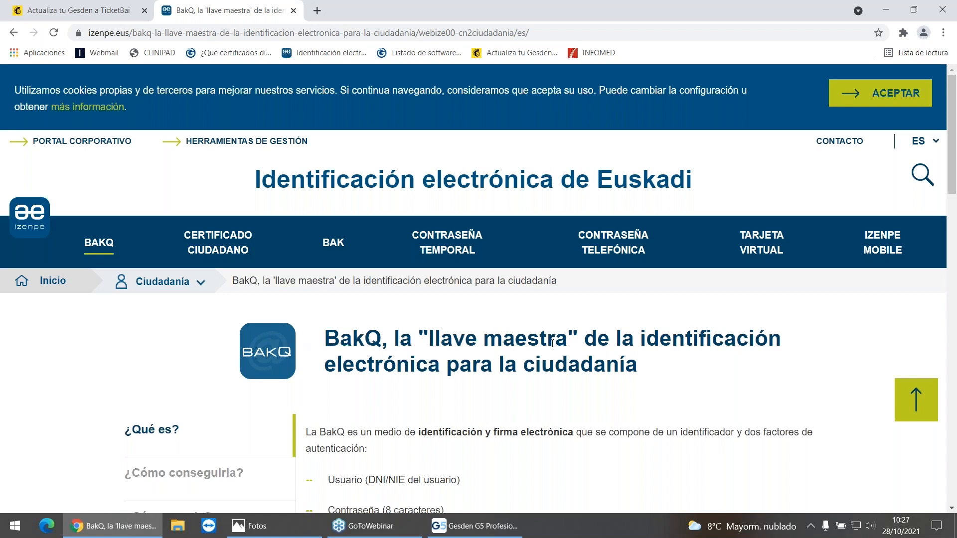
Step: Read the BakQ description, switch to Gesden G5 and on to Fotos, and review the certificate types in Certificados TicketBai.JPG
scroll(392, 358, down, 3)
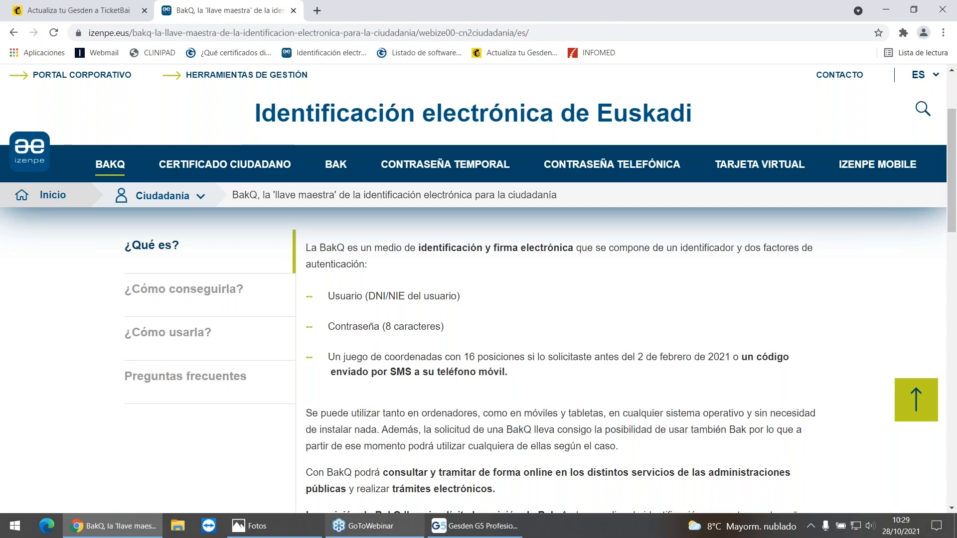
click(476, 530)
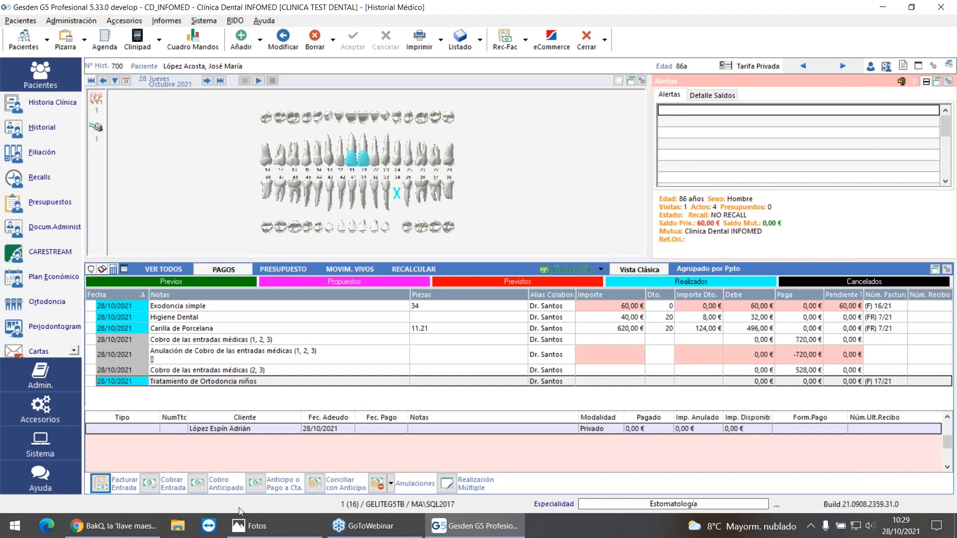
click(251, 525)
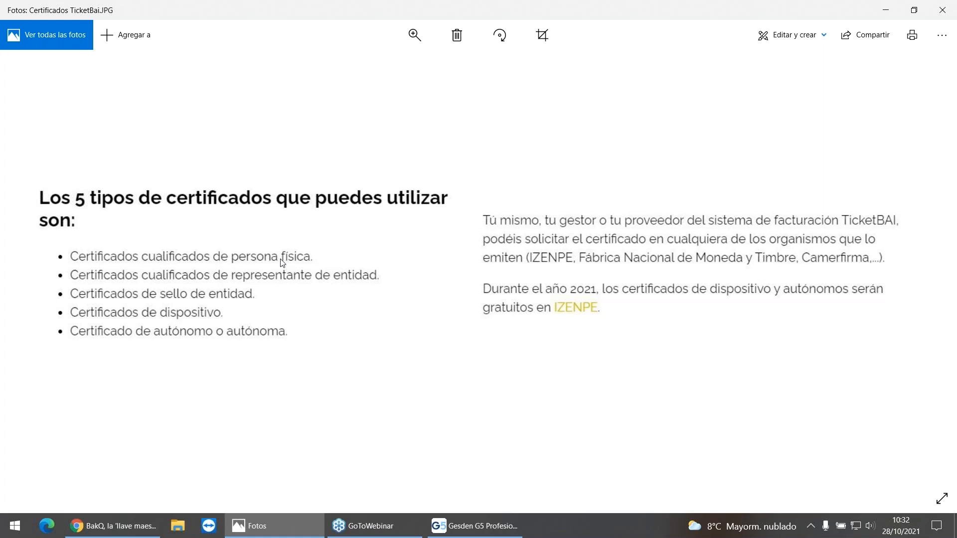
Step: Switch to Chrome, open the bookmarked Actualiza tu Gesden message and follow its link to Infomed's TicketBAI page
click(126, 527)
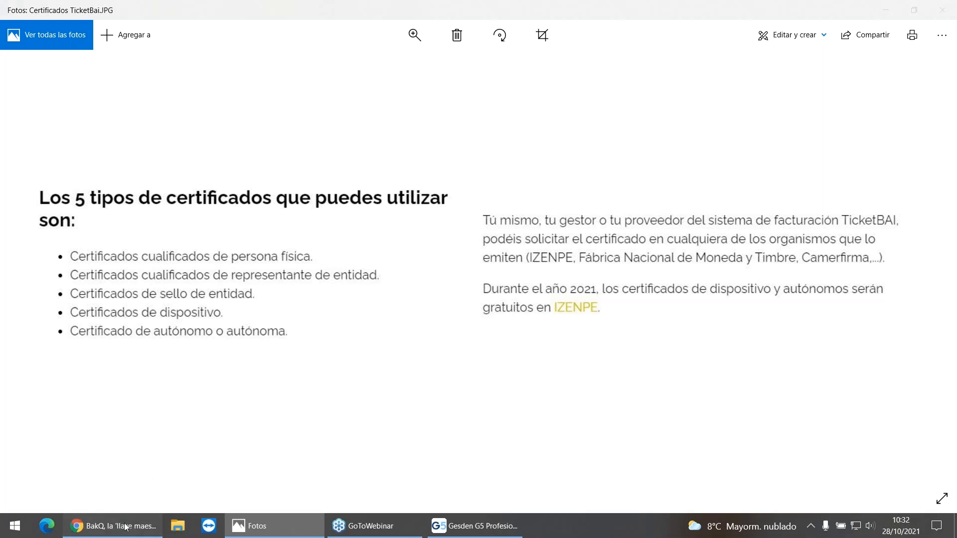
click(535, 54)
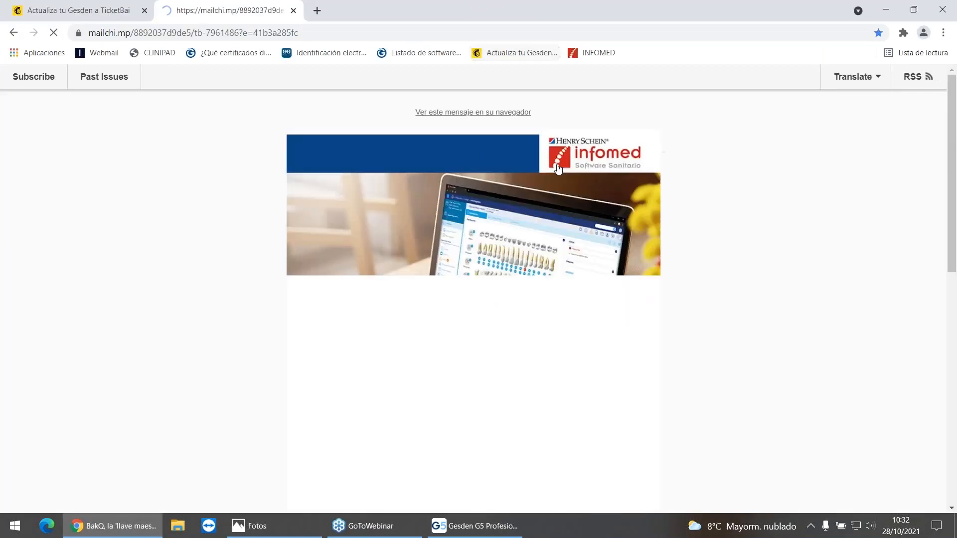
scroll(683, 393, down, 6)
click(551, 385)
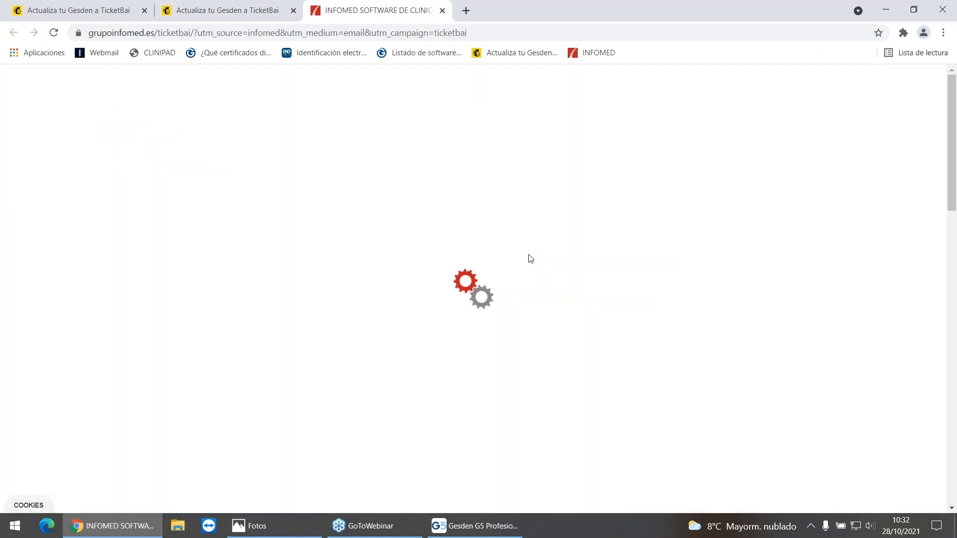
Step: Review Infomed's TicketBAI offer and add the Módulo TicketBAI pre-reservation to the cart
scroll(509, 251, down, 5)
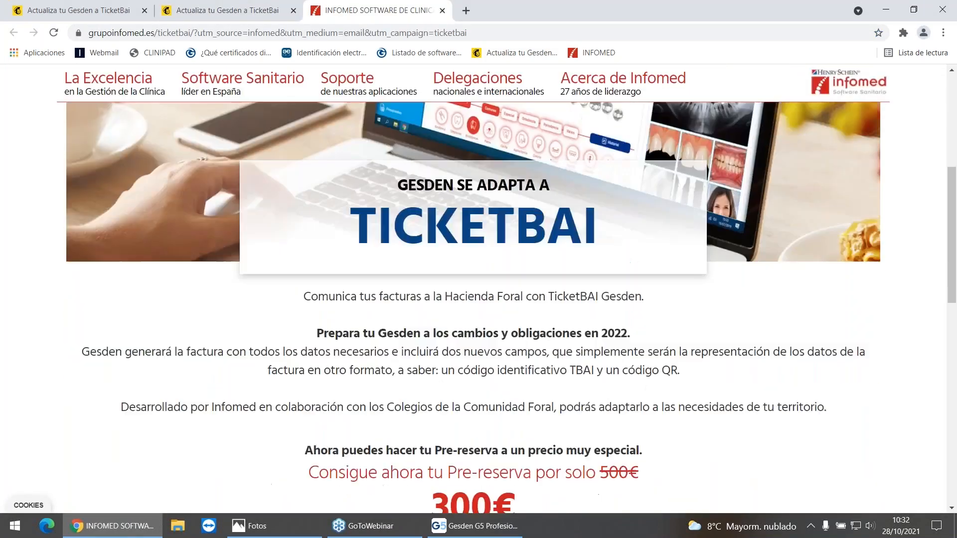
scroll(404, 331, down, 4)
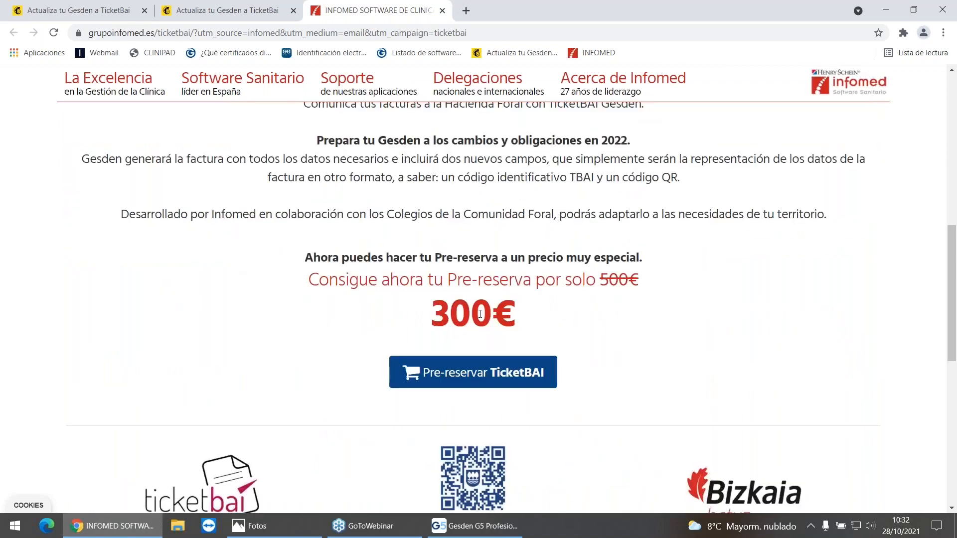
click(497, 376)
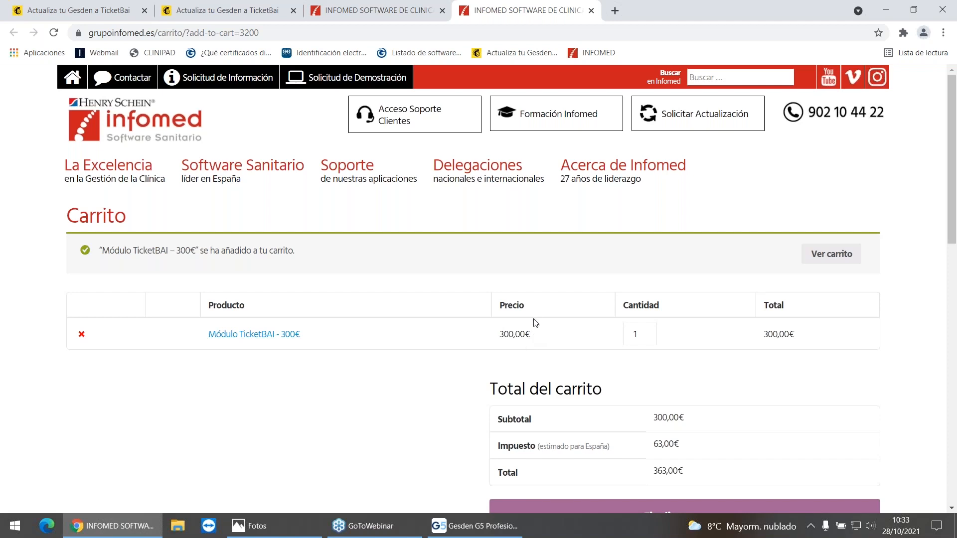
Step: Switch to Gesden G5, open the patient's Documentos Administrativos, preview the F 16 invoice and close the preview
mouse_move(475, 529)
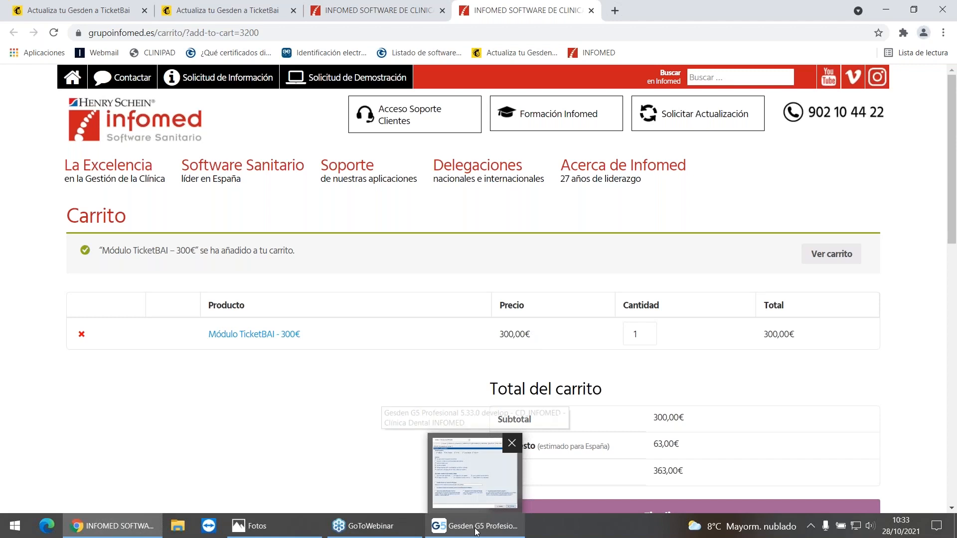
click(475, 530)
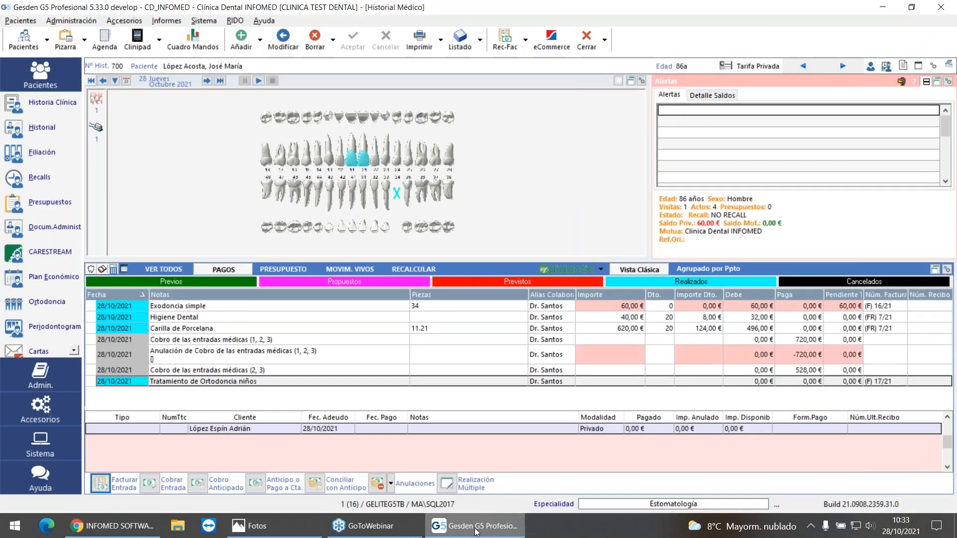
click(13, 228)
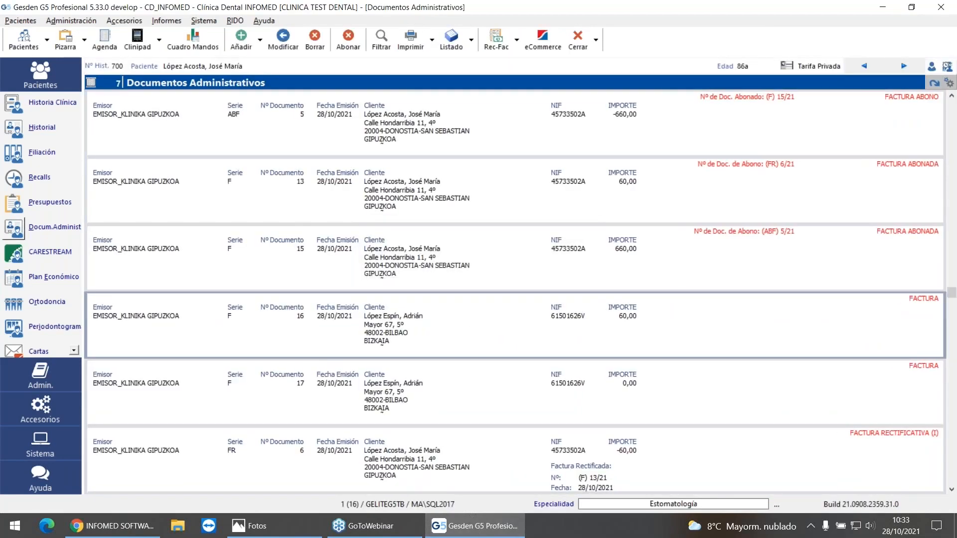
click(410, 41)
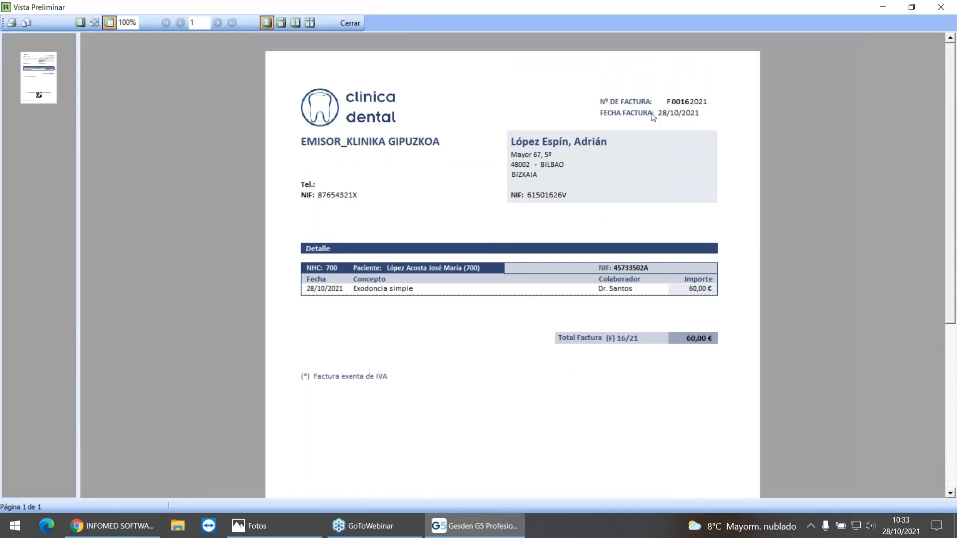
click(349, 23)
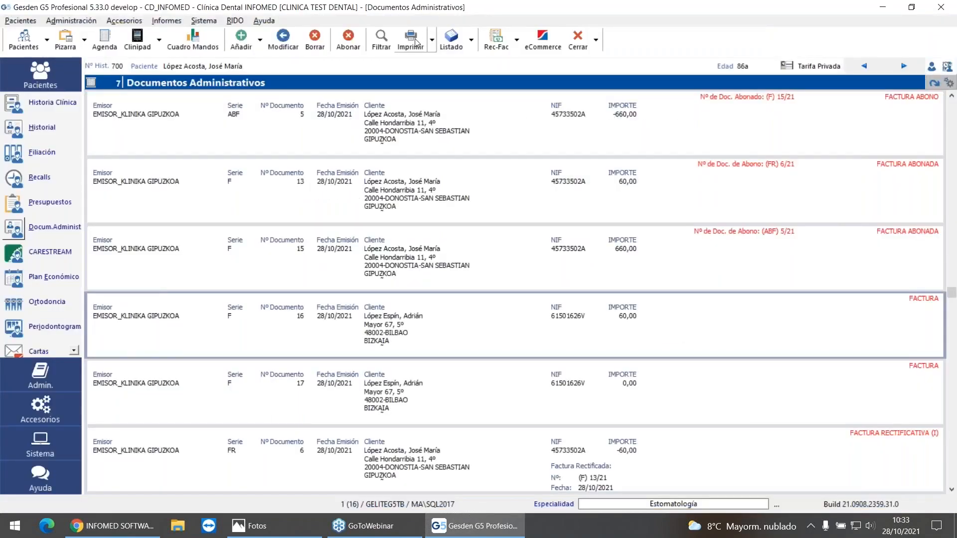
Step: Open the F 16 invoice's print template in the report designer, preview it and return to the design view
click(433, 40)
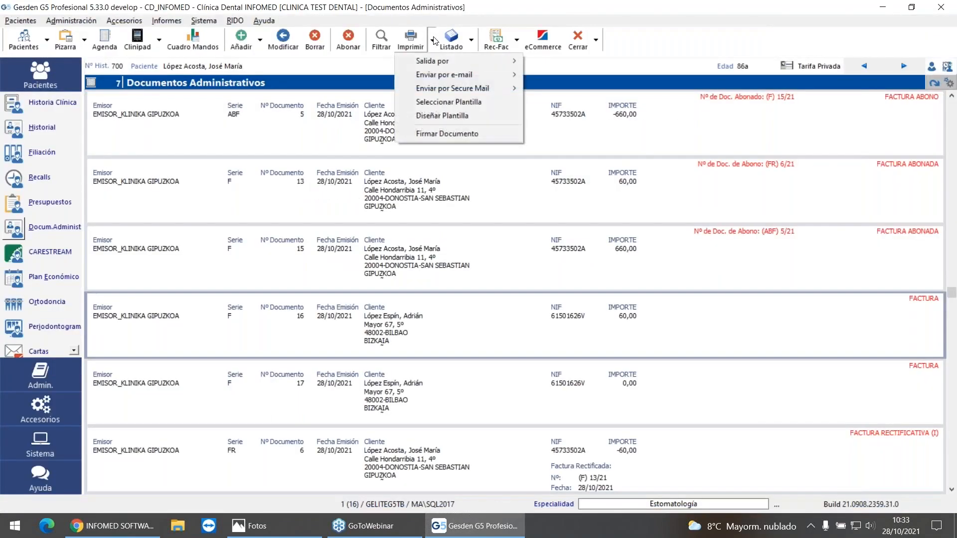
click(449, 115)
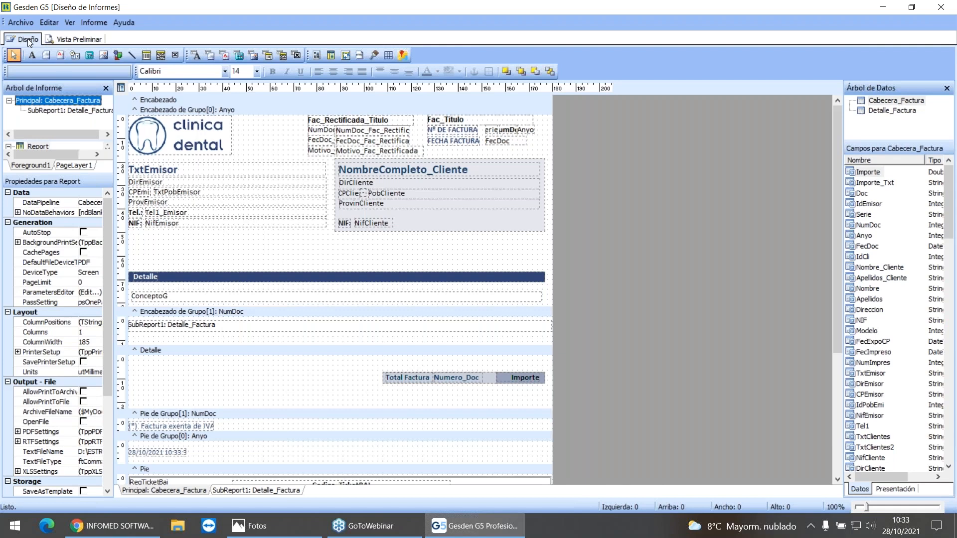
click(70, 40)
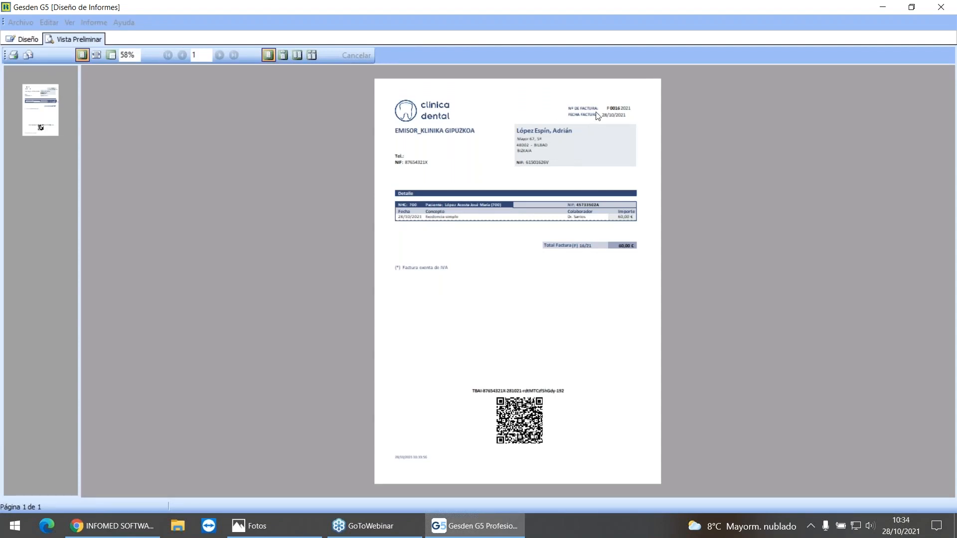
click(33, 42)
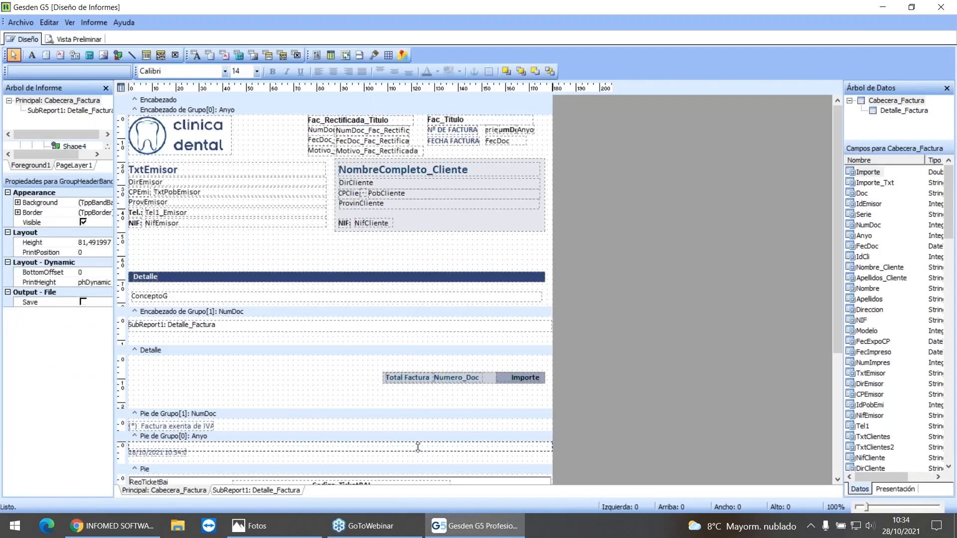
Step: Heighten the Anyo group header to about 139 mm, rearrange its blocks lower and place the logo, about 64 mm wide, above the invoice number
drag(418, 440, 417, 441)
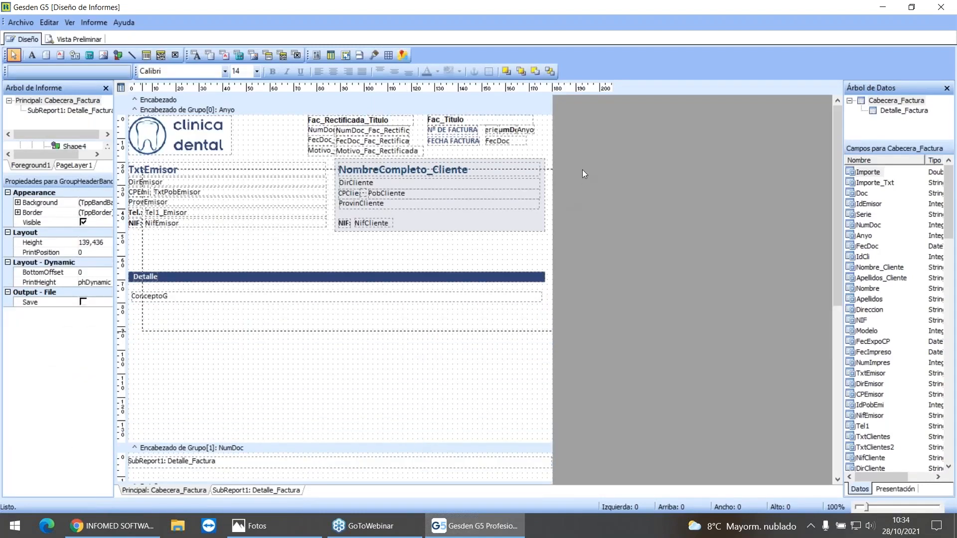
drag(522, 165, 524, 271)
drag(315, 175, 516, 219)
drag(213, 136, 466, 138)
drag(526, 130, 516, 215)
drag(406, 147, 365, 189)
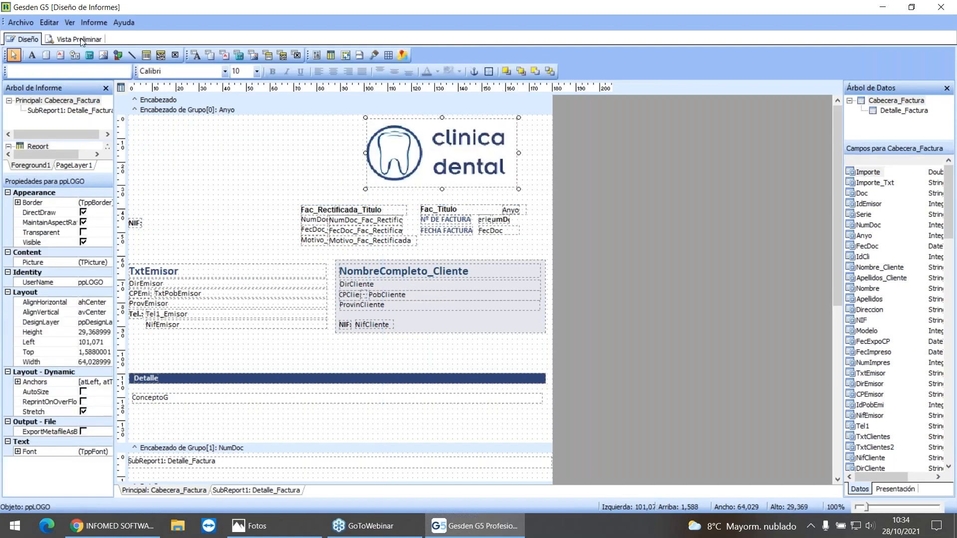
Step: Preview the invoice with the rearranged header and close the report designer without saving the template
click(80, 40)
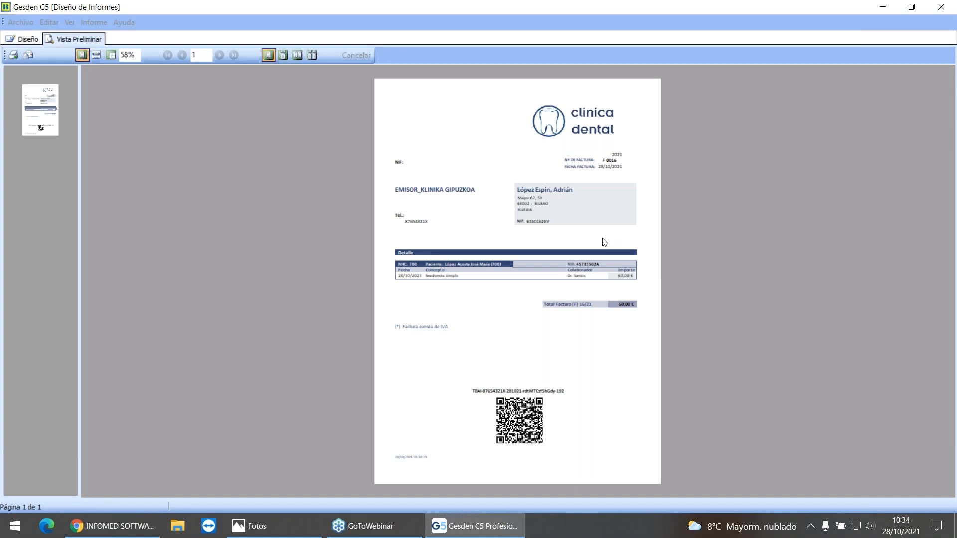
click(27, 40)
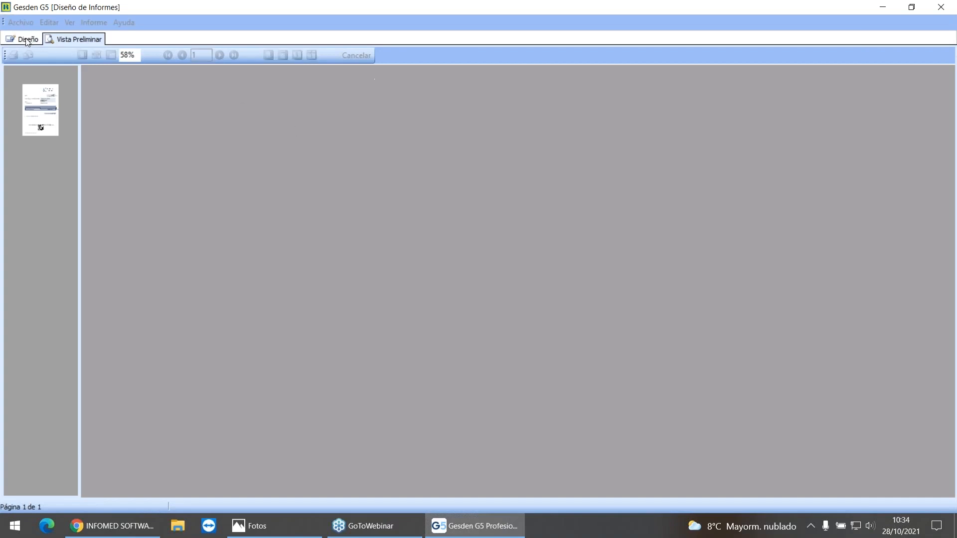
click(25, 23)
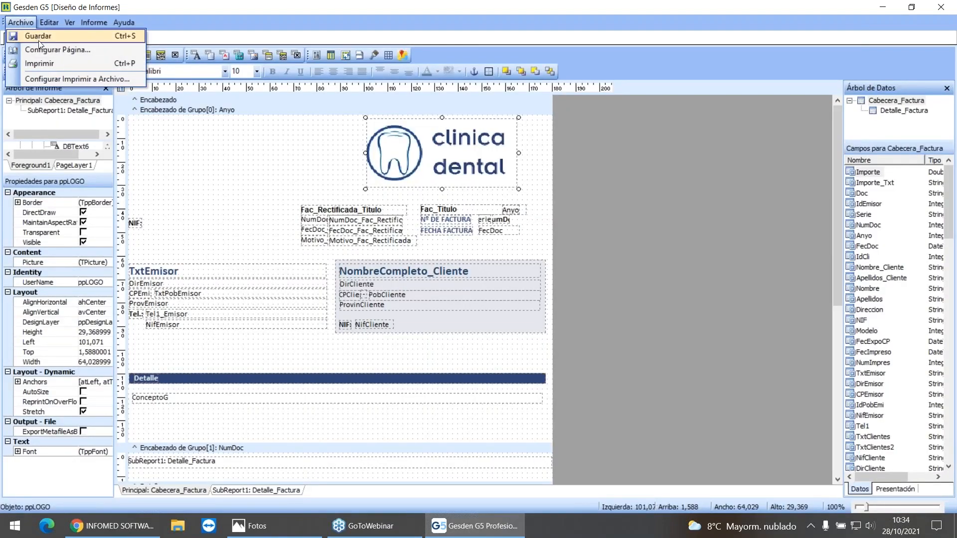
click(941, 8)
click(942, 8)
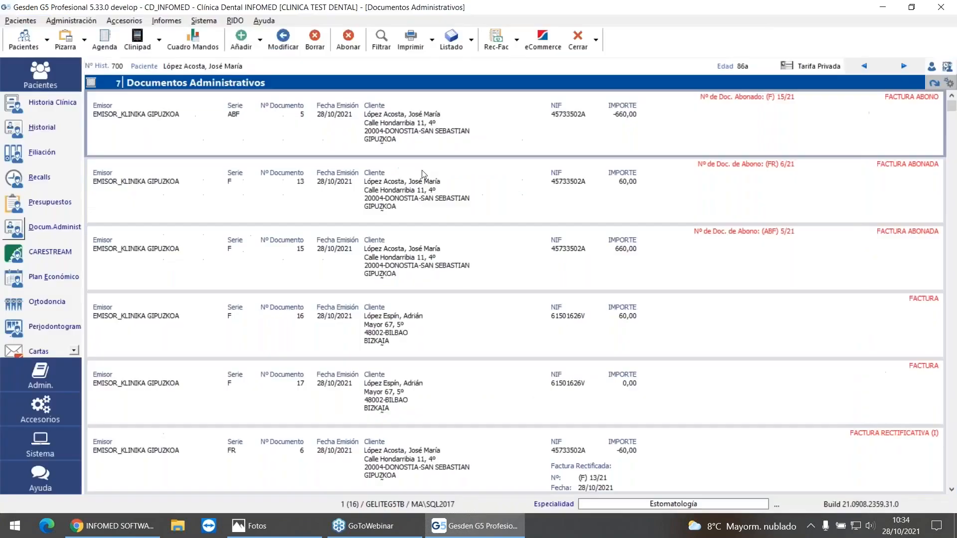
Step: Preview the ABF 5 credit invoice to check its printed layout and close the preview
click(401, 44)
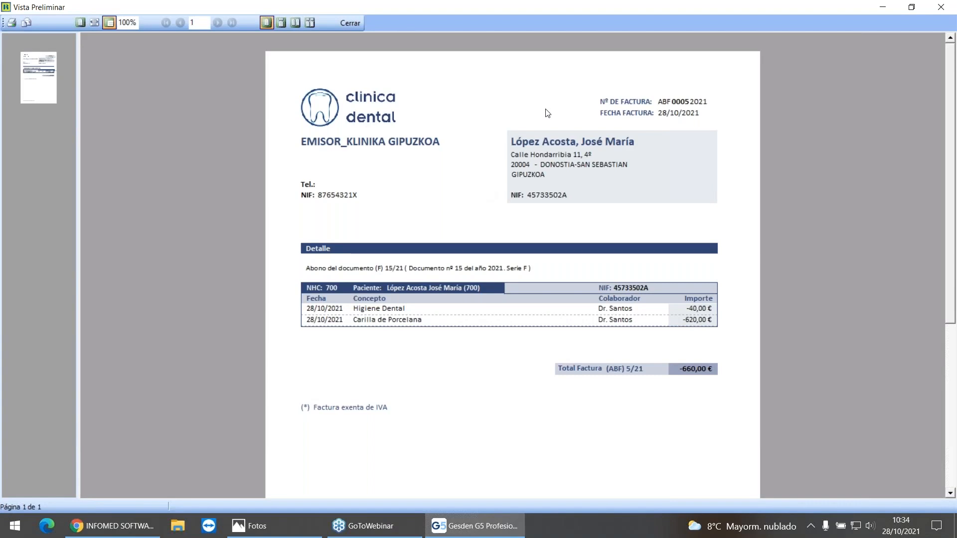
click(361, 24)
click(432, 40)
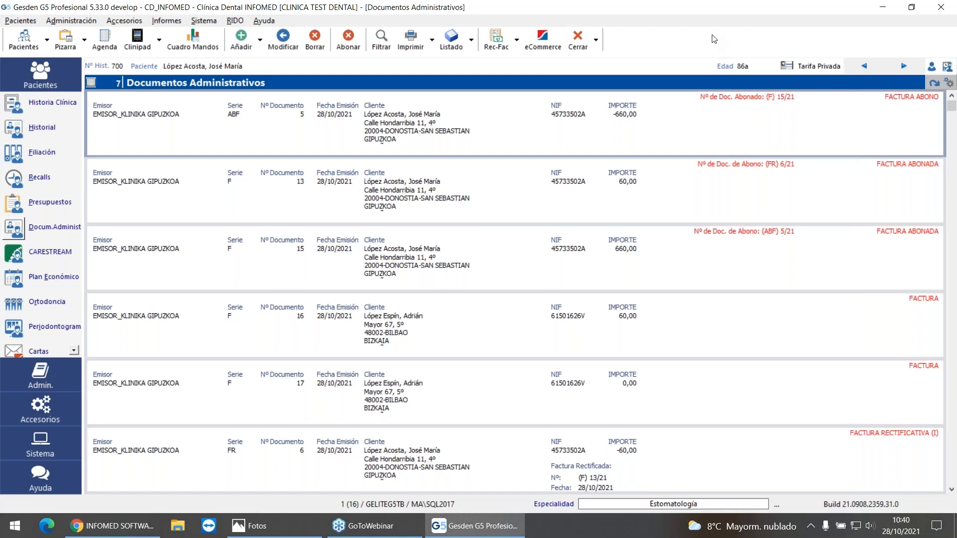
Step: Preview the F 16 invoice again, examine its TBAI identifier and QR code, and close the preview
click(553, 333)
click(405, 38)
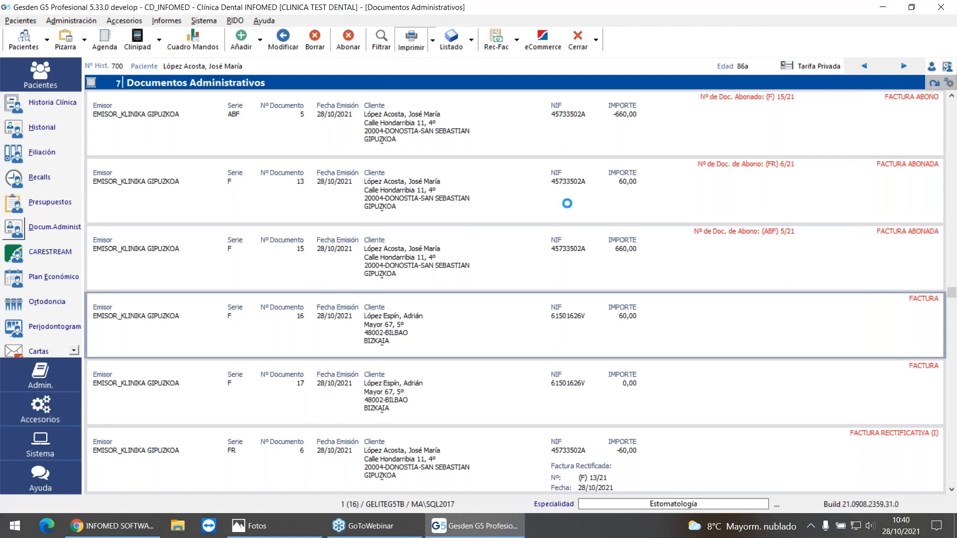
scroll(583, 241, down, 5)
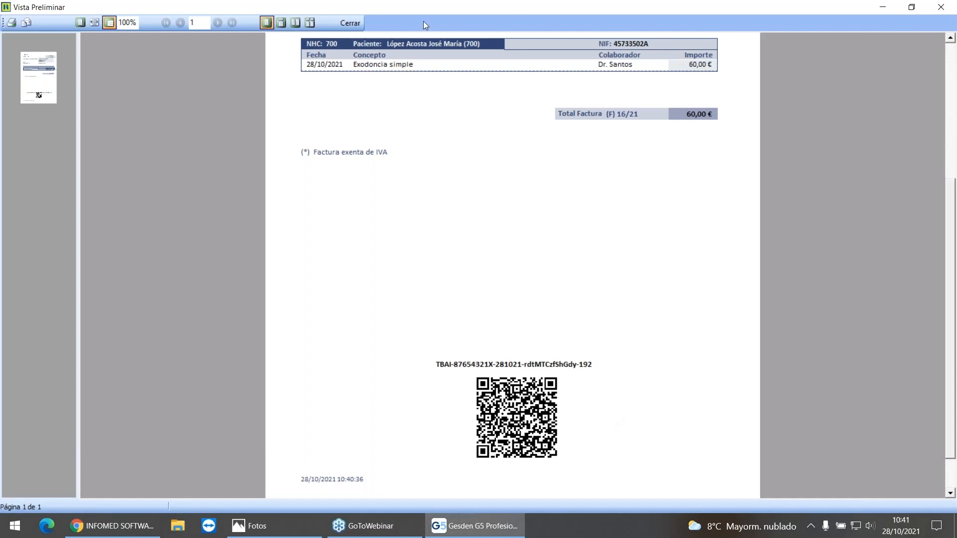
click(354, 24)
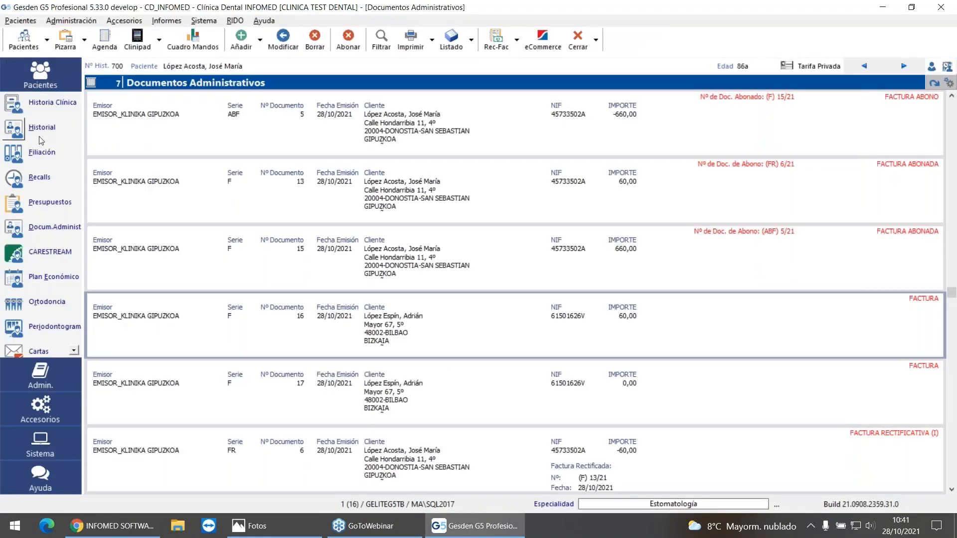
Step: Search for patients whose surname starts with "lop" and open the fourth patient listed
click(48, 40)
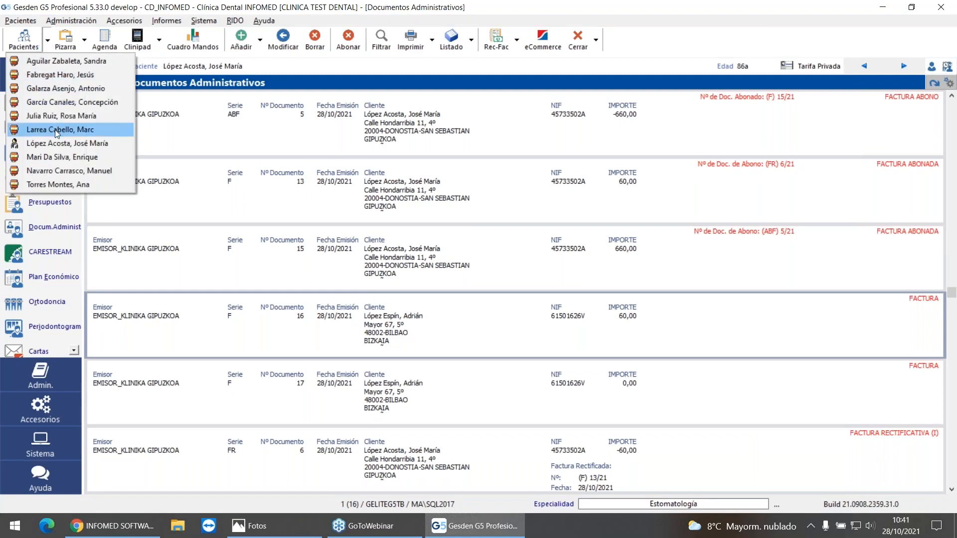
click(25, 41)
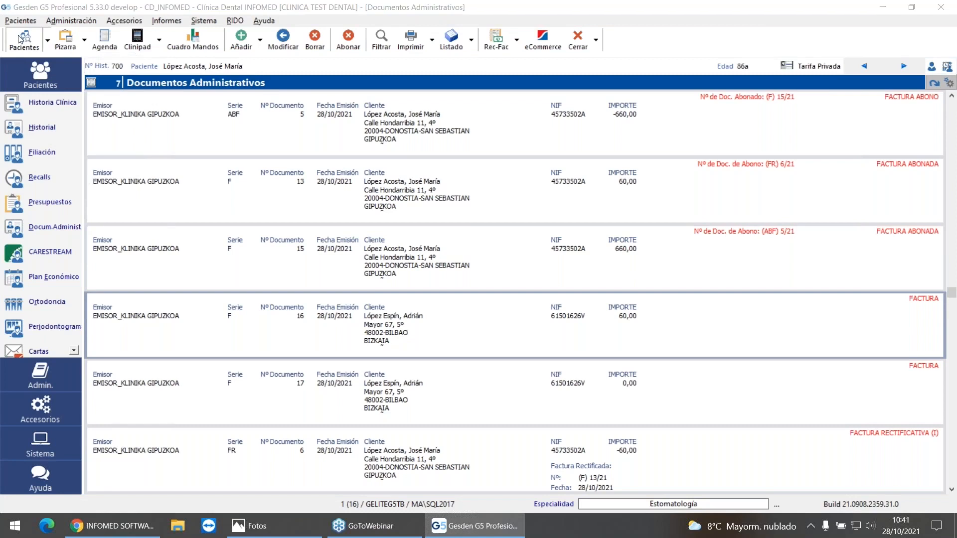
text(lop)
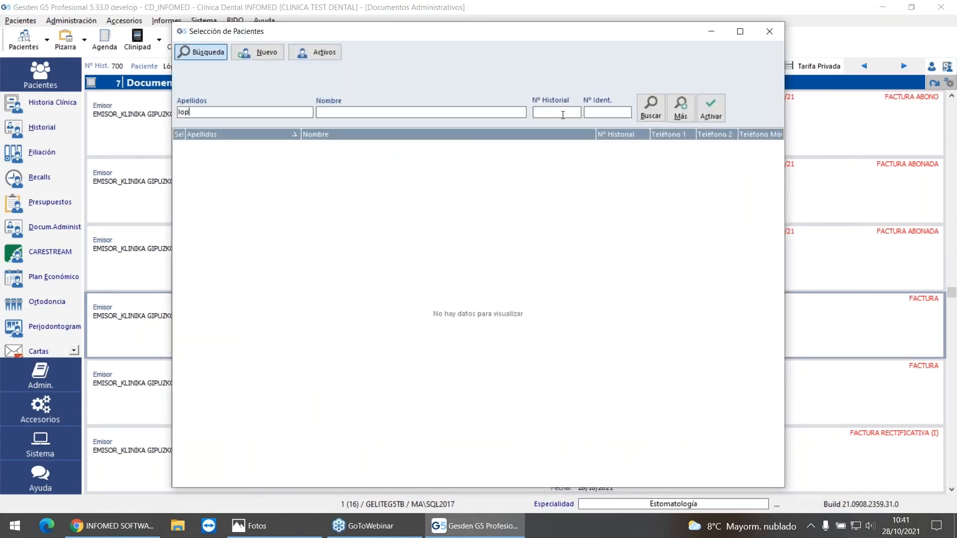
click(650, 108)
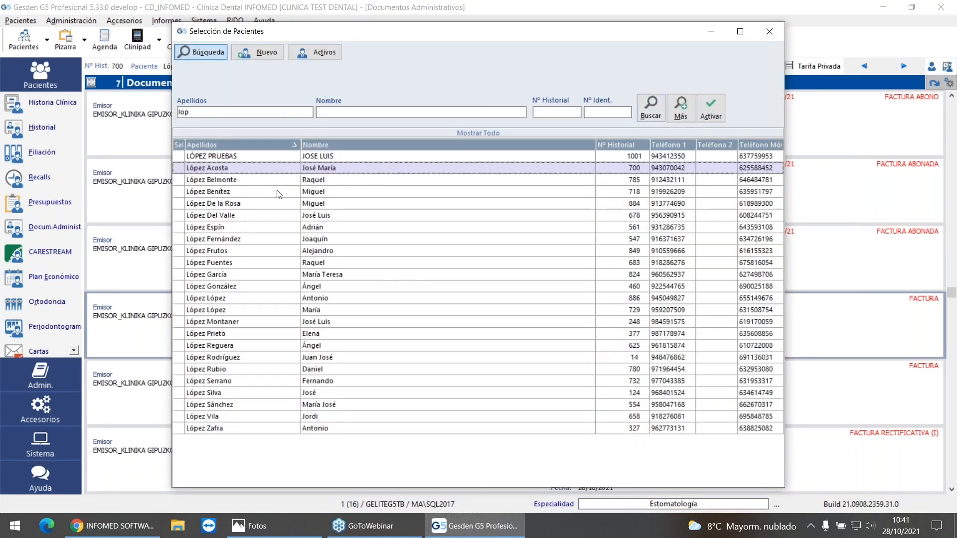
double_click(274, 193)
Step: Add a completed (Realizados) Apicectomía entry from the private tariff's Cirugía group for tooth 25 to the patient's medical history
click(16, 128)
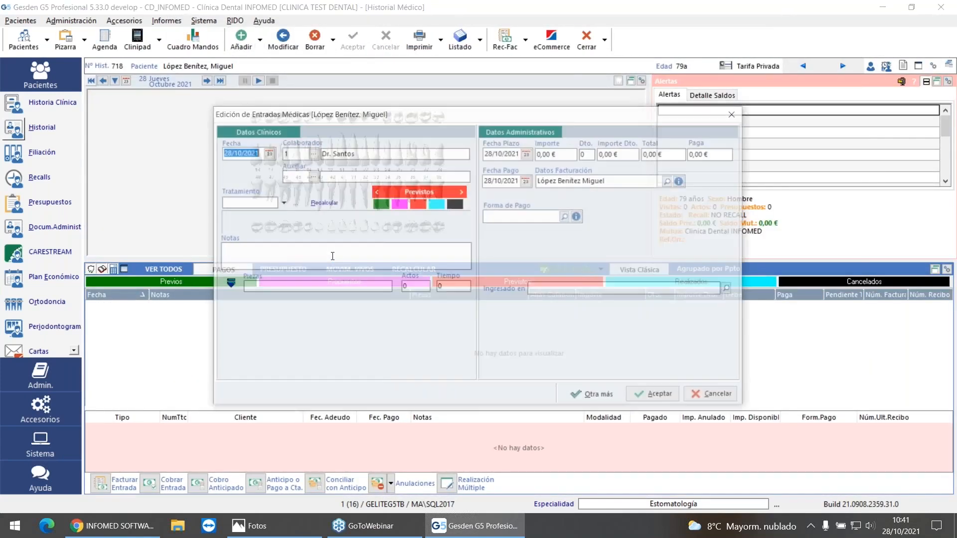
click(436, 203)
click(281, 202)
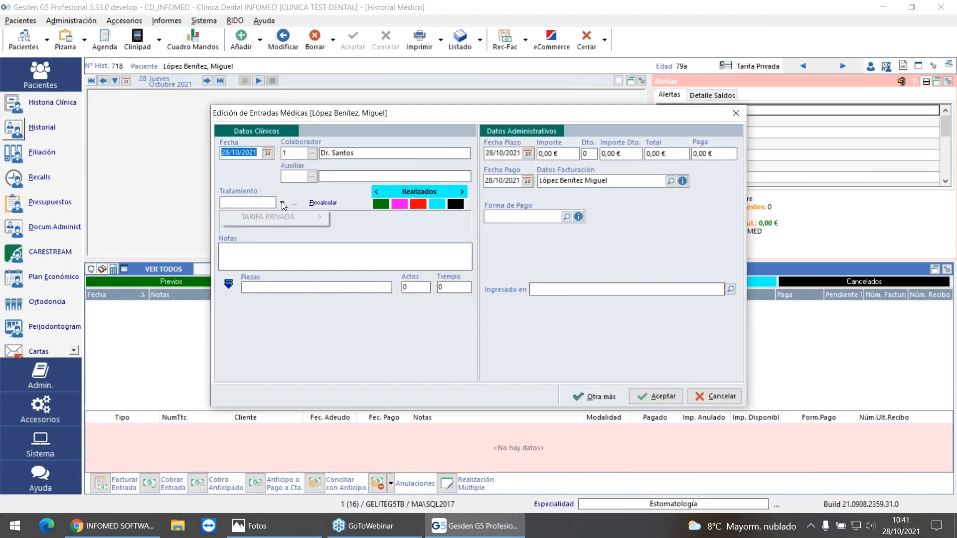
mouse_move(272, 217)
mouse_move(378, 222)
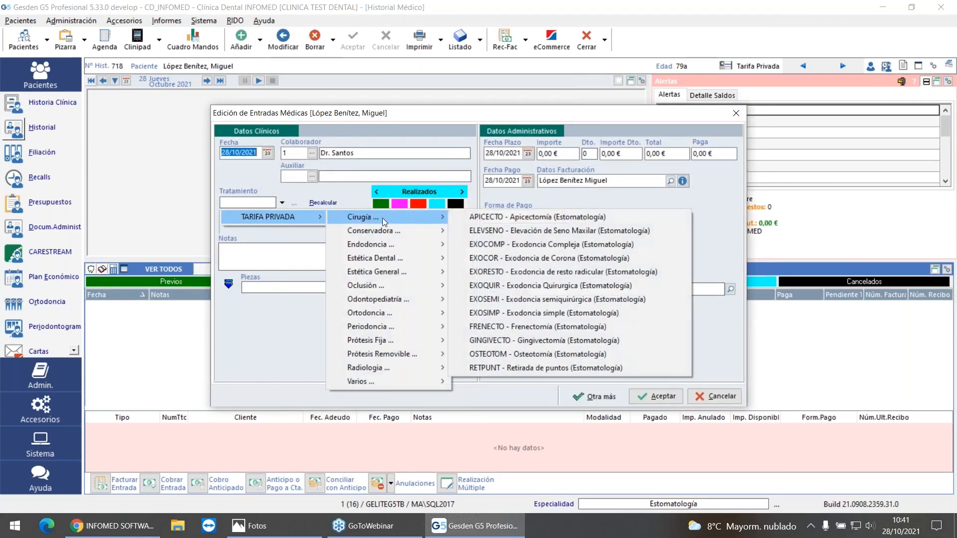
click(523, 219)
click(319, 287)
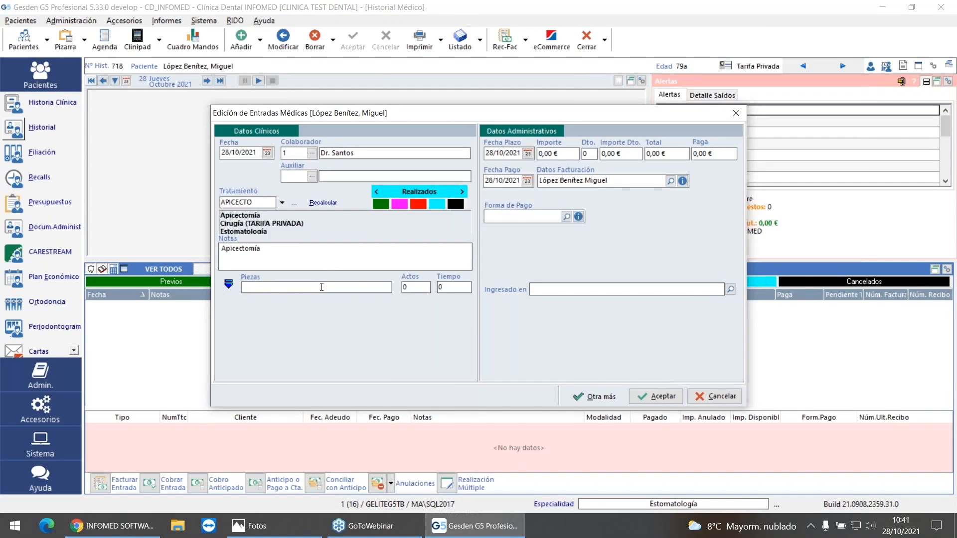
text(25)
key(Tab)
click(655, 395)
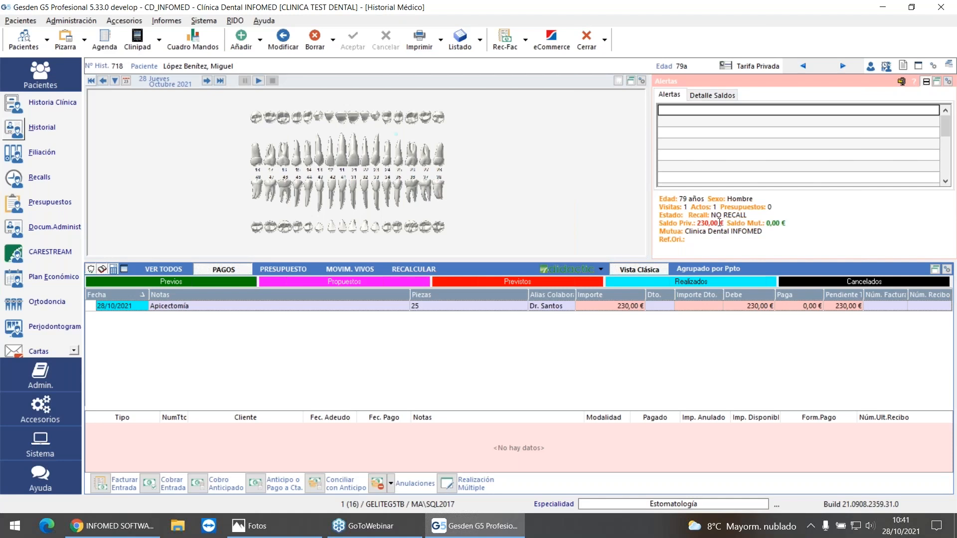
Step: Generate the invoice for the Apicectomía entry with issuer EMISOR_KLINIKA GIPUZKOA, series F and full detail
click(102, 482)
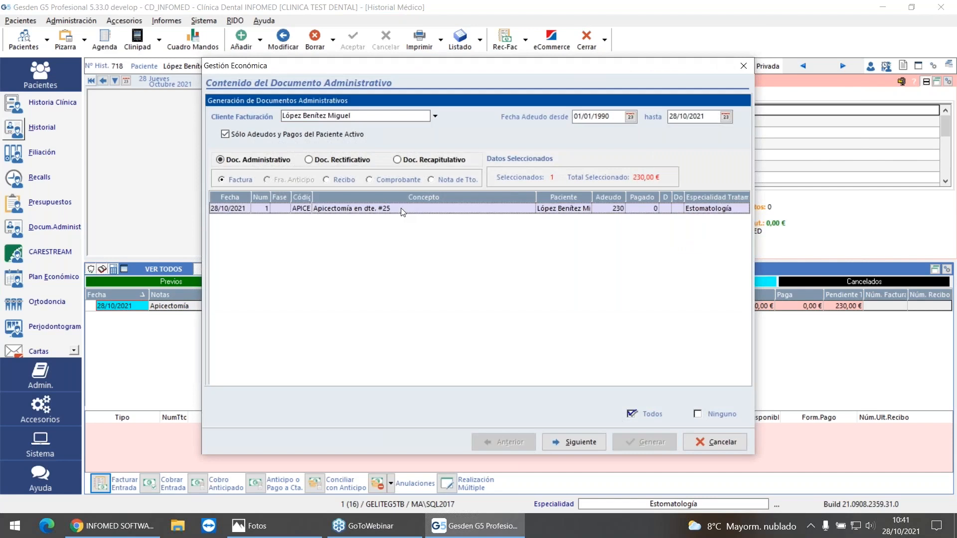
click(578, 442)
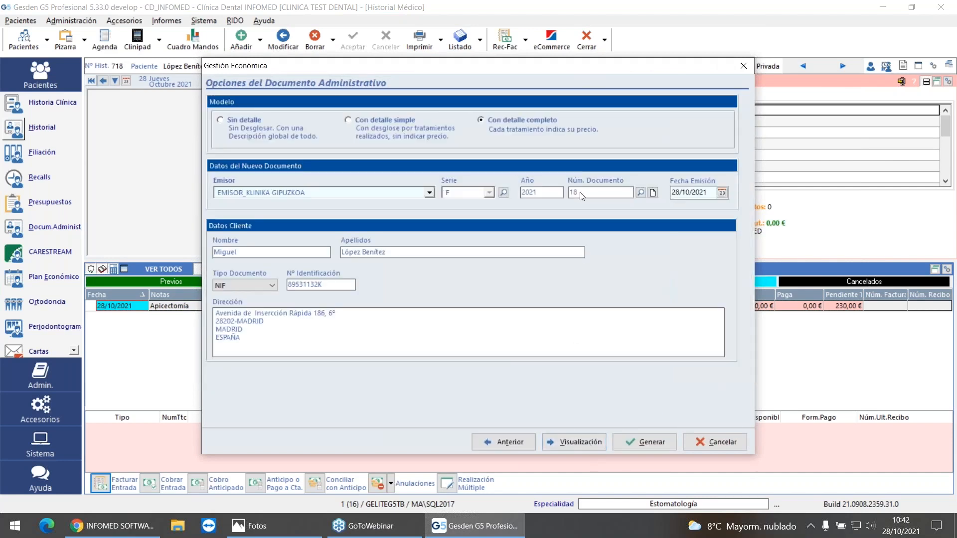
click(645, 440)
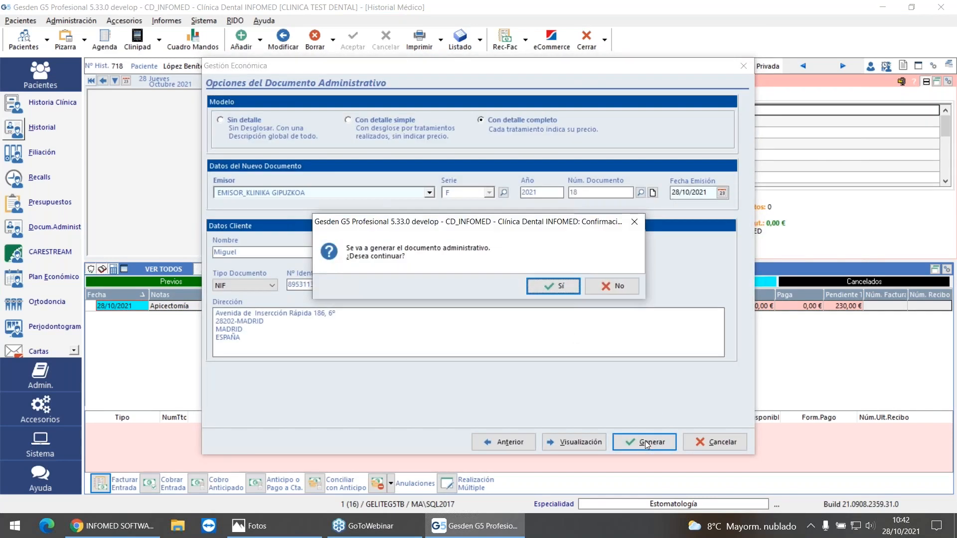
click(533, 286)
click(542, 286)
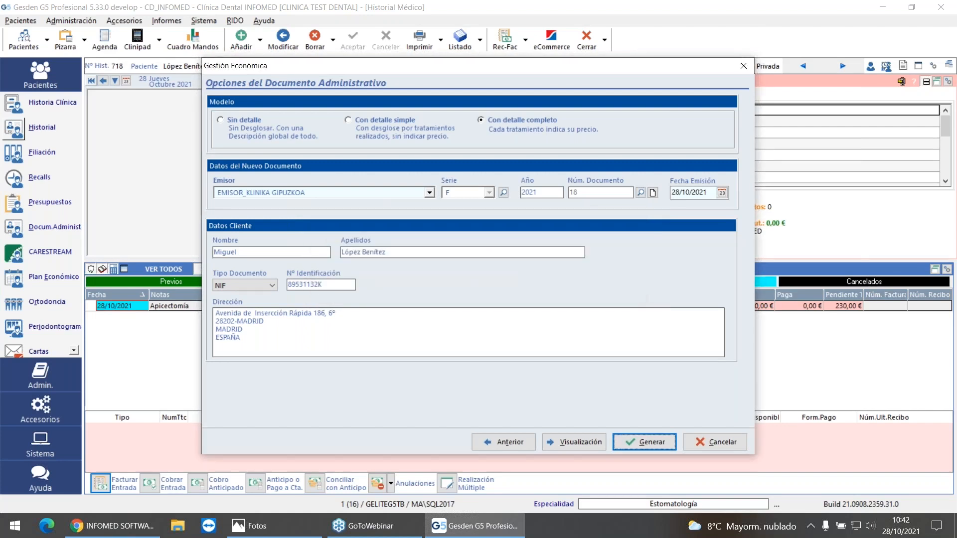
Step: Review the Apicectomía invoice's printed layout from header to footer and close the preview
scroll(536, 321, down, 6)
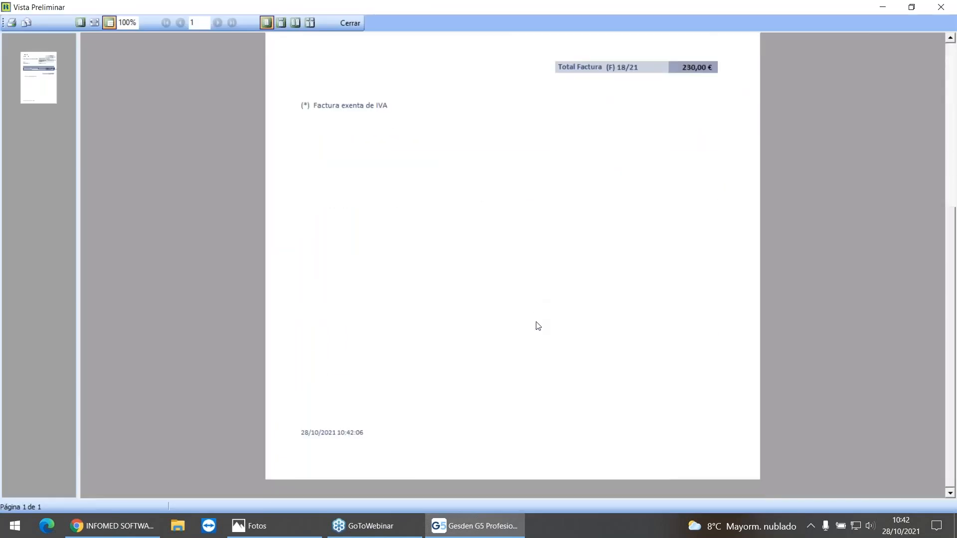
scroll(538, 326, up, 5)
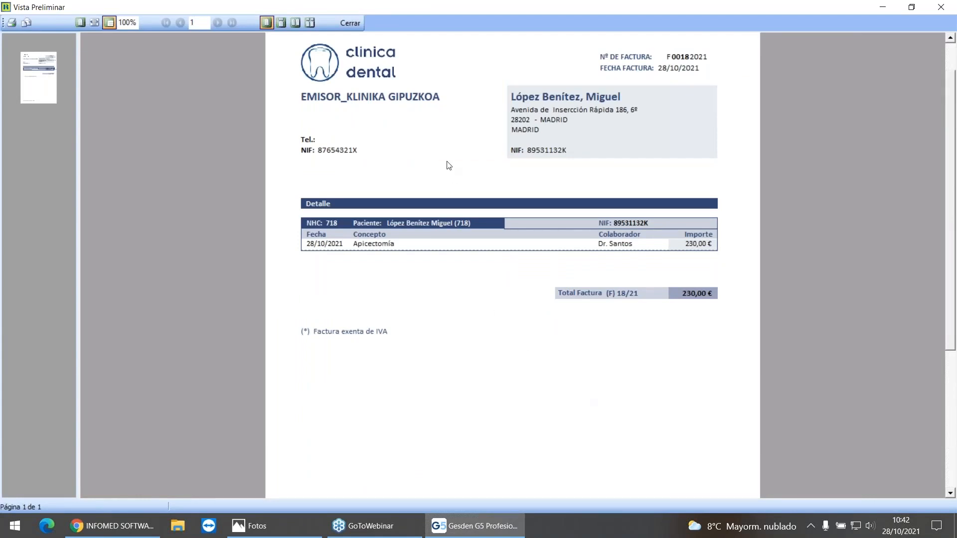
click(354, 22)
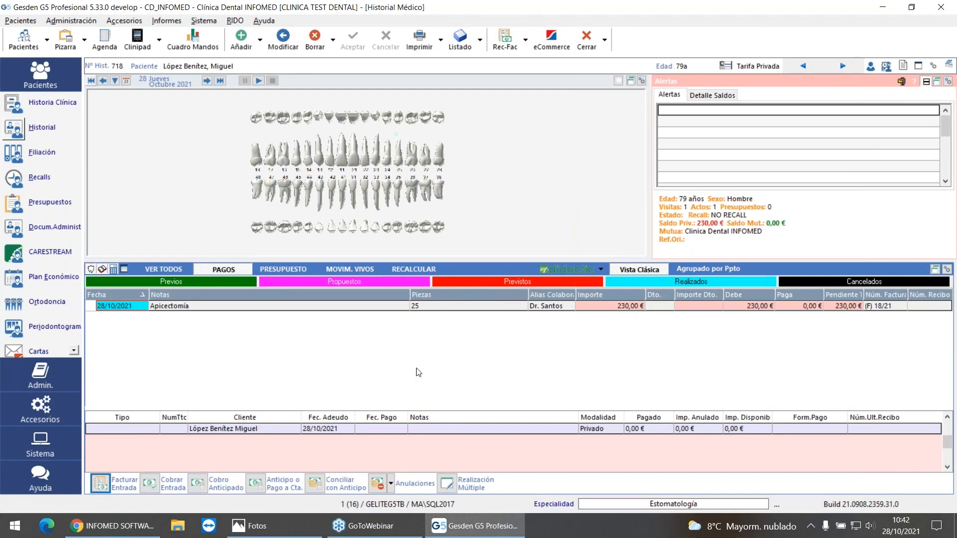
Step: Collect the full 230,00 € for the invoiced Apicectomía with the payment method E En Efectivo
click(155, 487)
click(399, 168)
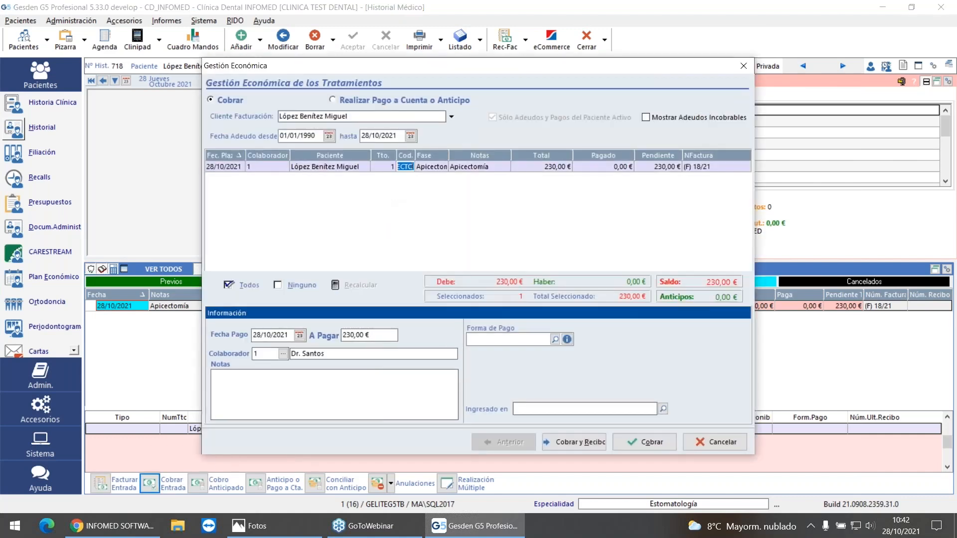
click(555, 339)
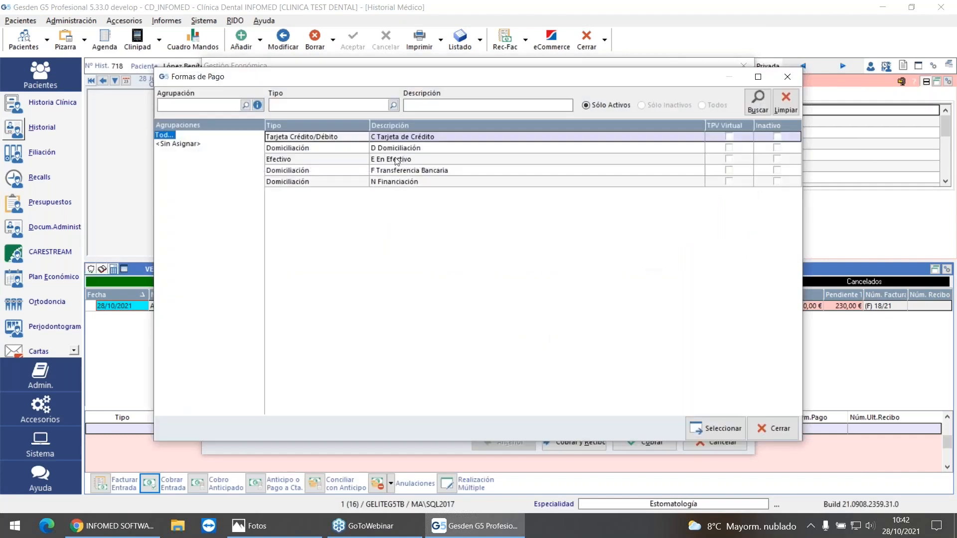
click(720, 427)
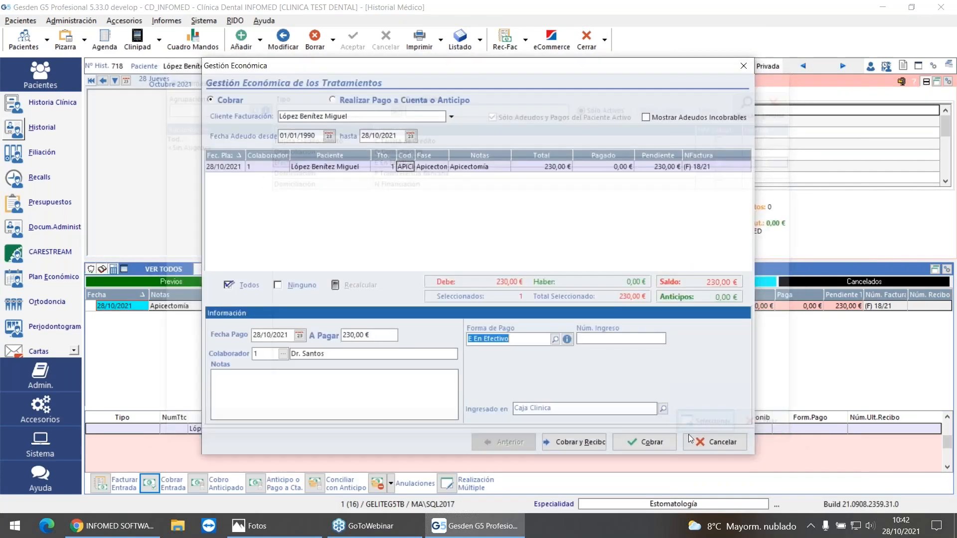
click(644, 442)
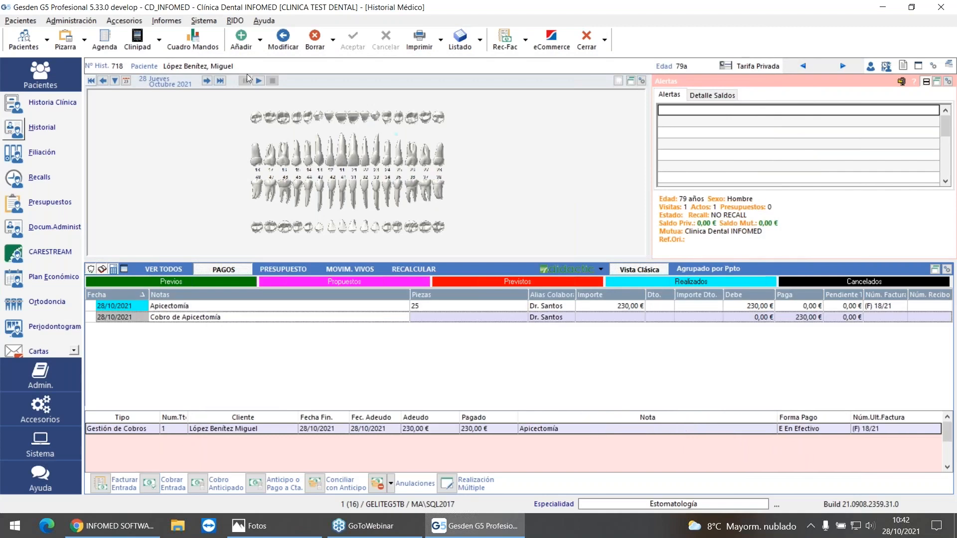
Step: Delete the Cobro de Apicectomía payment entry from the patient's history
click(314, 39)
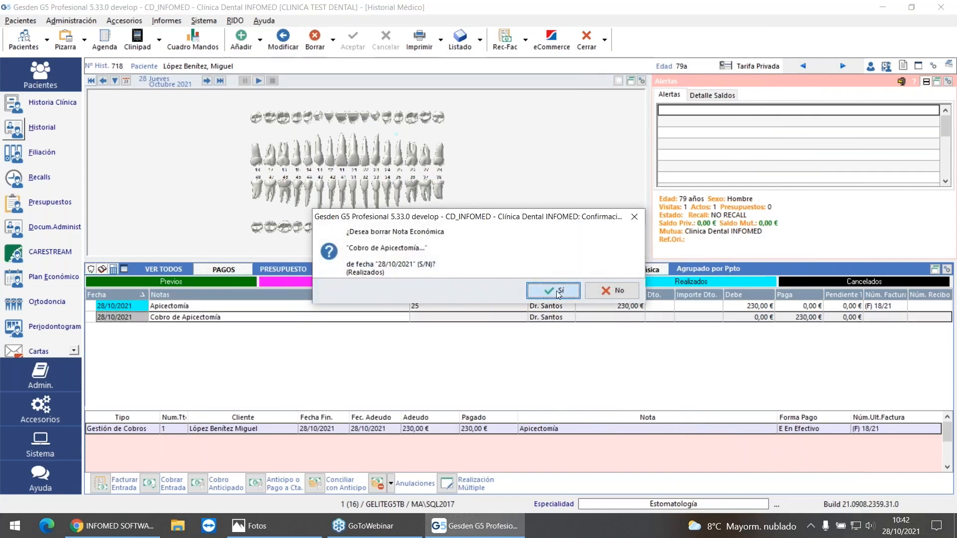
click(558, 291)
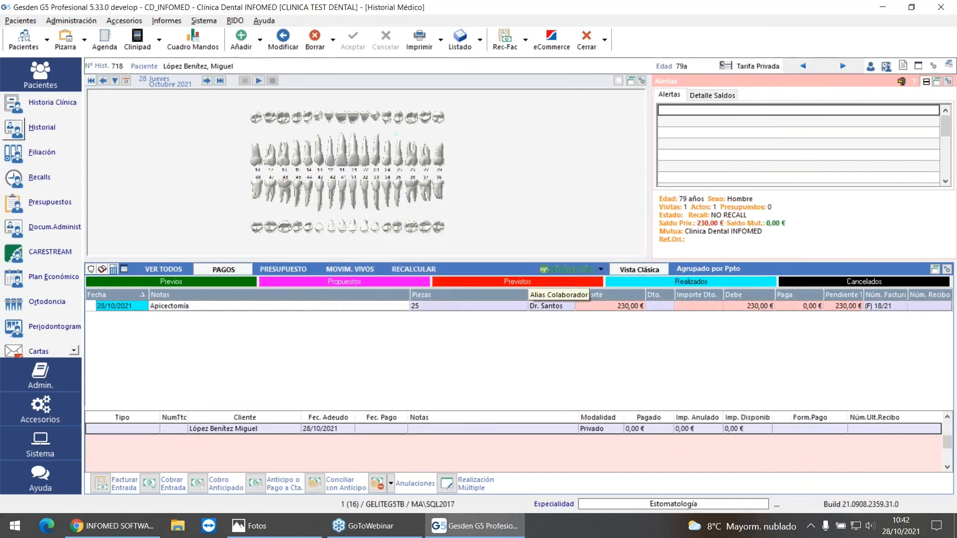